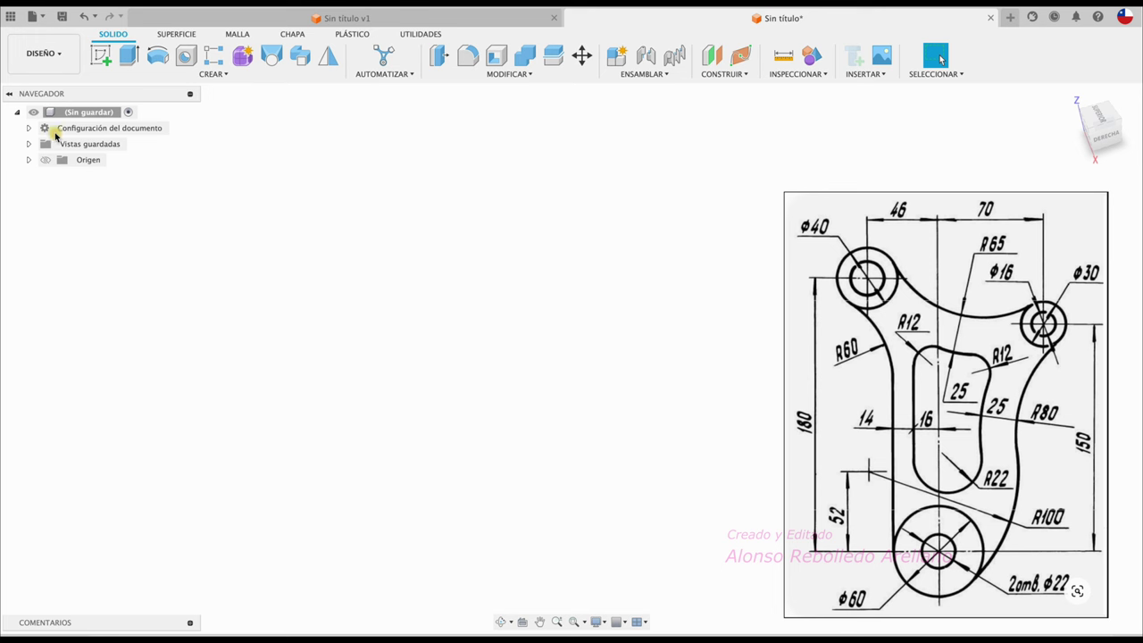
Show the origin planes and axes in the Browser and switch off the sketch grid
{"action": "left_click", "coordinate": [47, 160]}
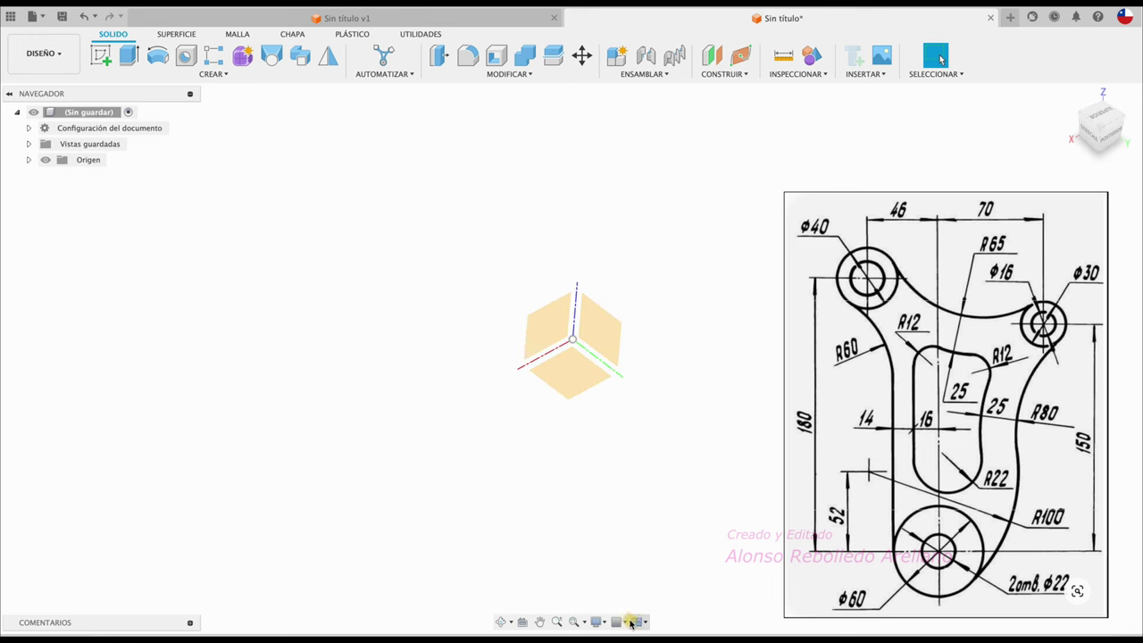
{"action": "left_click", "coordinate": [621, 621]}
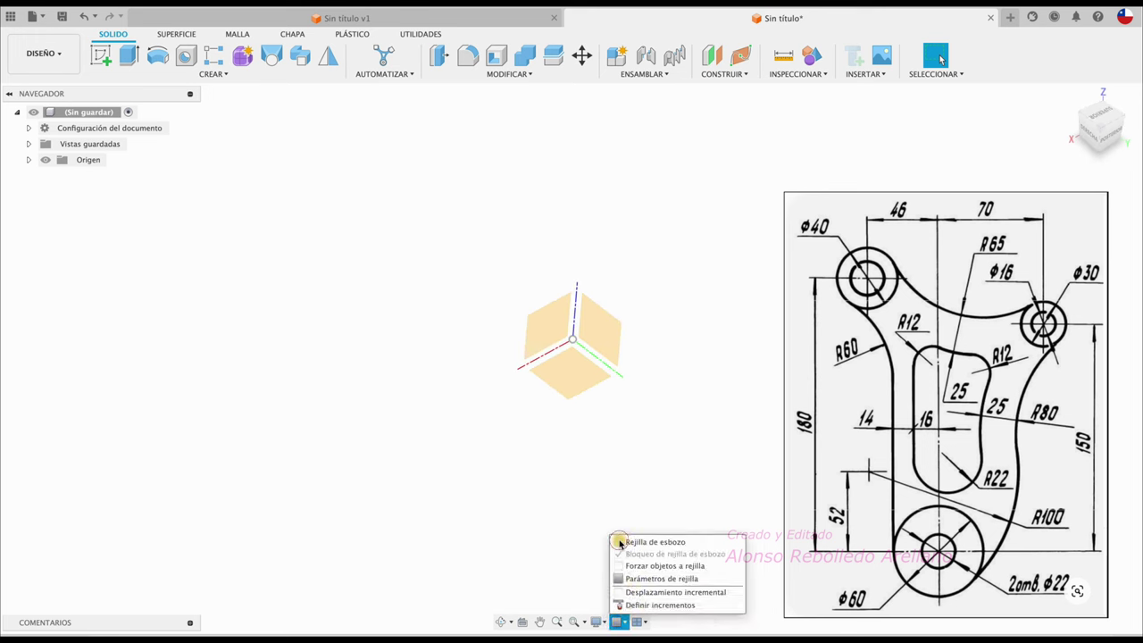
{"action": "left_click", "coordinate": [620, 542]}
{"action": "left_click", "coordinate": [620, 542]}
{"action": "left_click", "coordinate": [101, 56]}
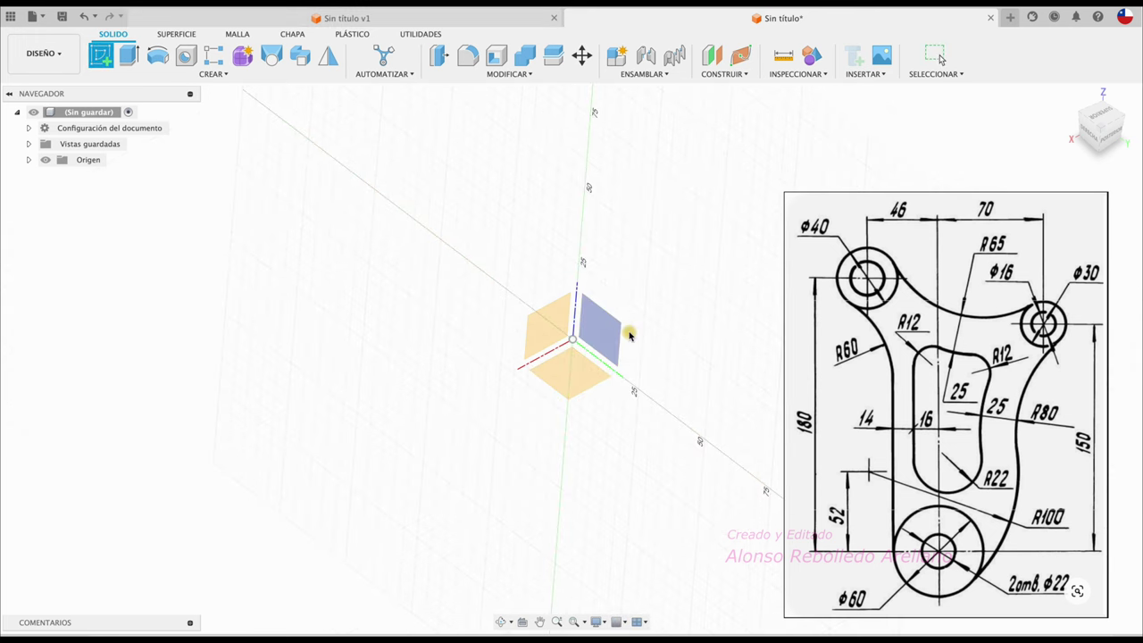
Start the sketch on the bottom origin plane and rotate the ViewCube to an upright SUPERIOR view
{"action": "left_click", "coordinate": [572, 371]}
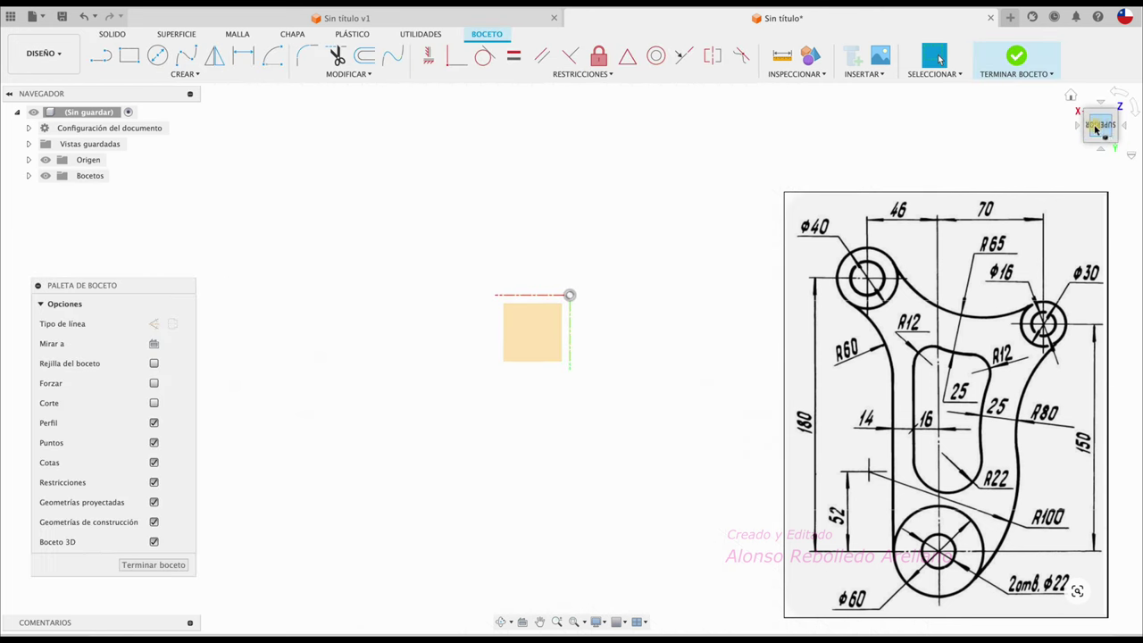
{"action": "left_click", "coordinate": [1135, 111]}
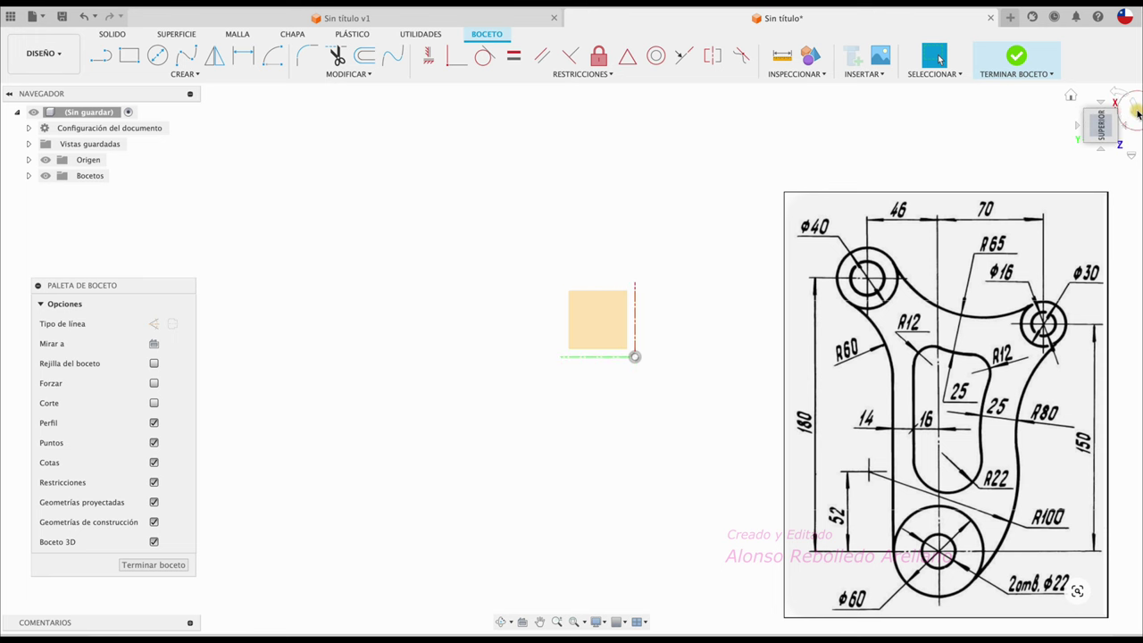
{"action": "left_click", "coordinate": [1137, 113]}
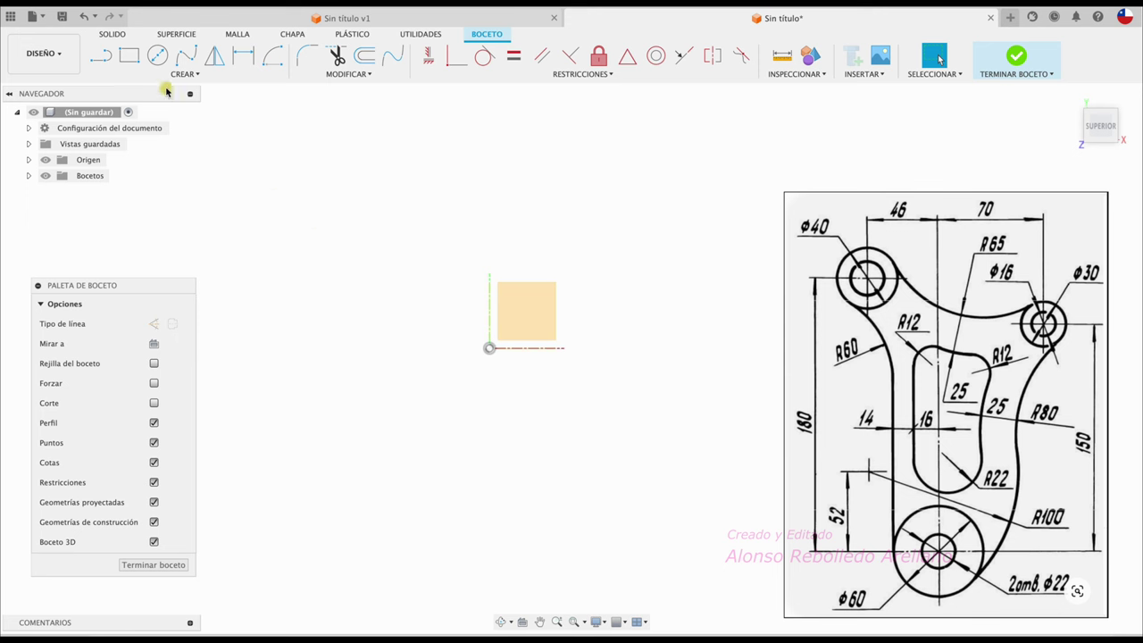
{"action": "left_click", "coordinate": [158, 56]}
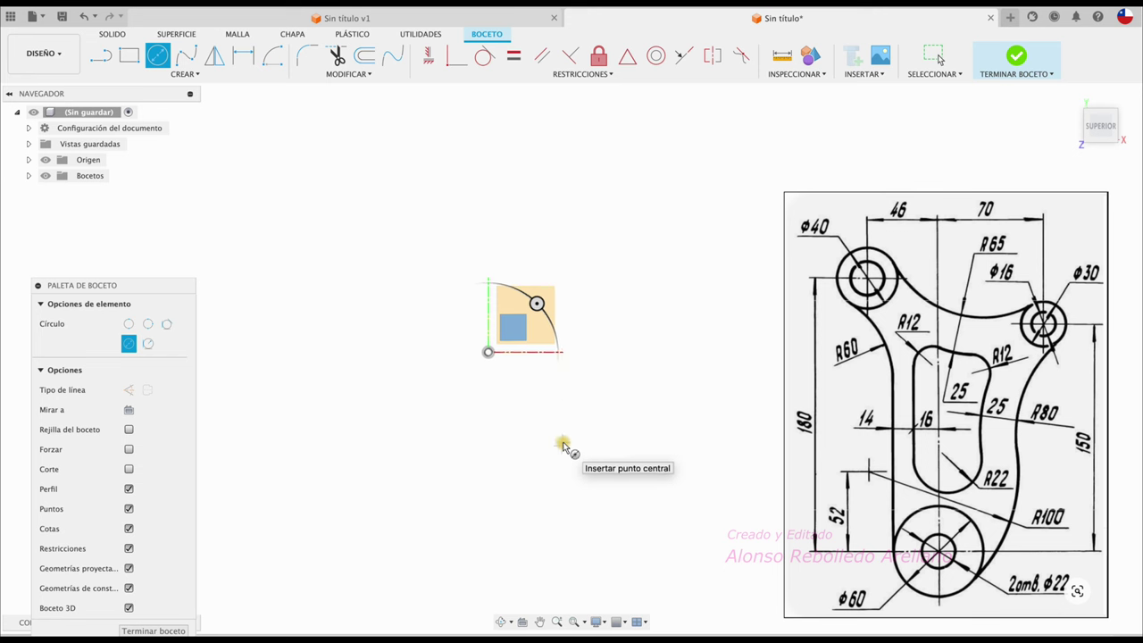
Draw two concentric circles centred on the sketch origin
{"action": "middle_click_drag", "start_coordinate": [566, 446], "coordinate": [558, 463]}
{"action": "left_click", "coordinate": [482, 365]}
{"action": "left_click", "coordinate": [509, 394]}
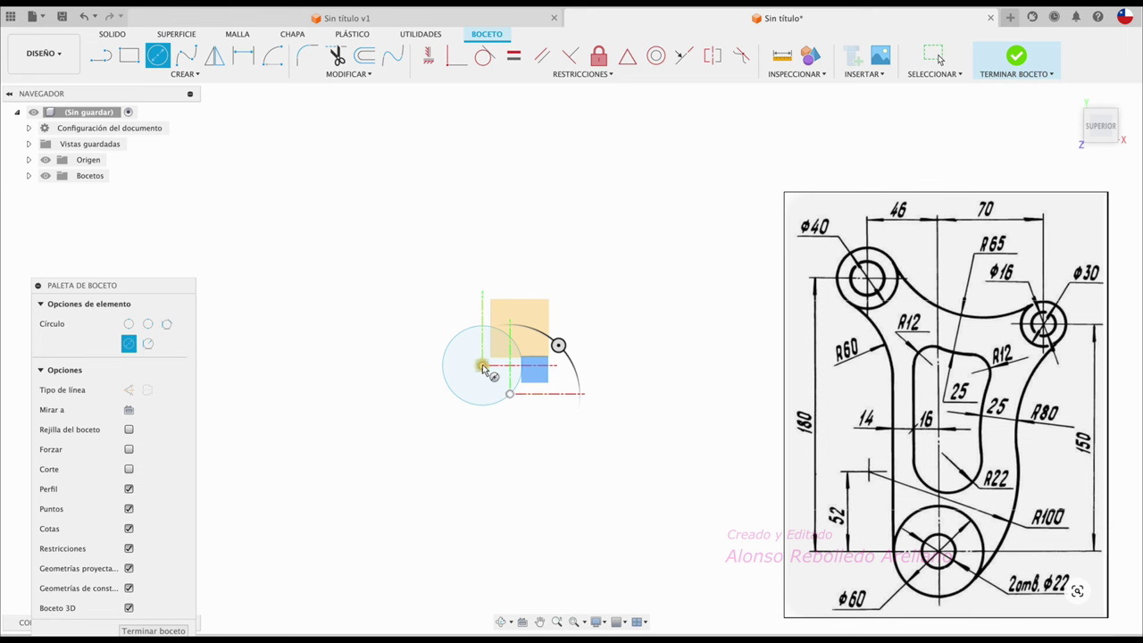
{"action": "left_click", "coordinate": [482, 364]}
{"action": "left_click", "coordinate": [542, 449]}
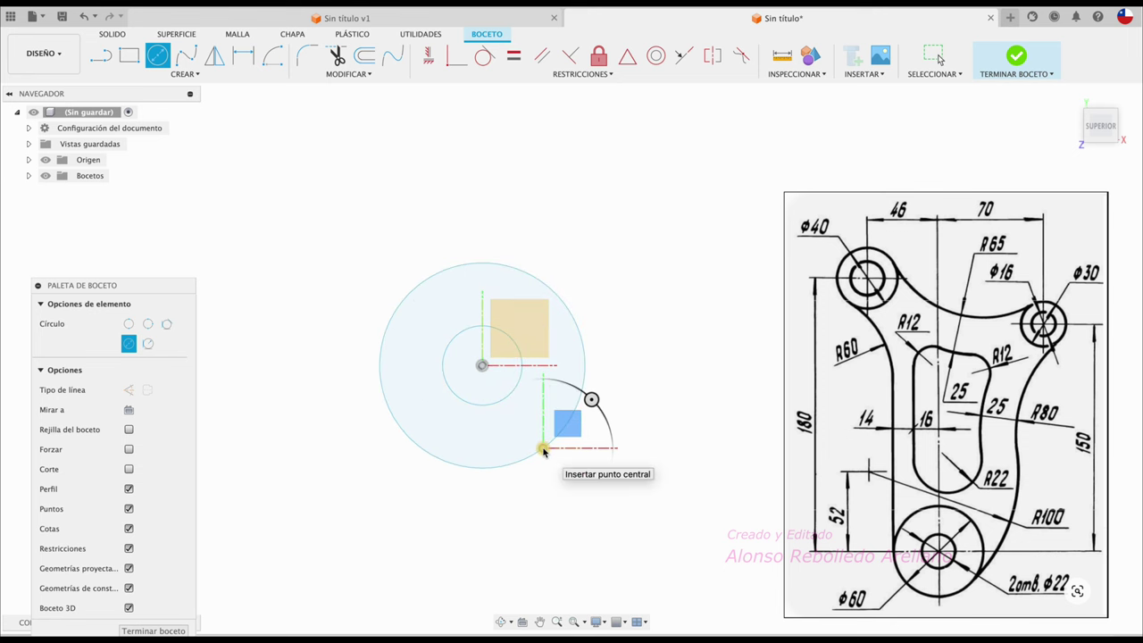
{"action": "key", "text": "Escape"}
Dimension the inner circle Ø22 and the outer circle Ø60
{"action": "key", "text": "d"}
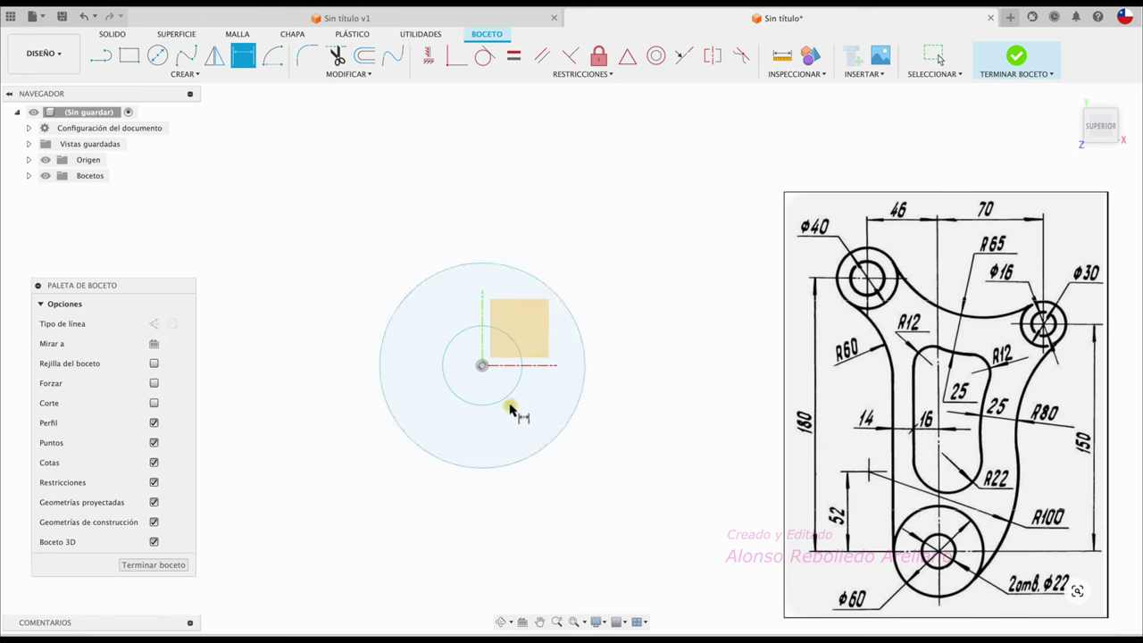
{"action": "left_click", "coordinate": [510, 395]}
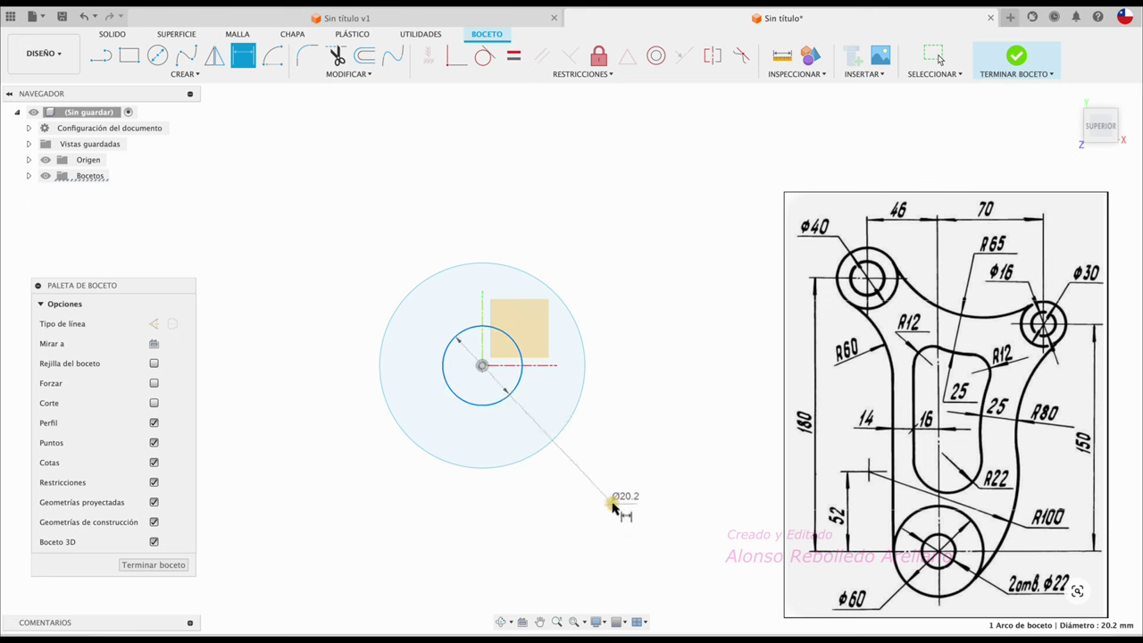
{"action": "left_click", "coordinate": [610, 506]}
{"action": "type", "text": "2"}
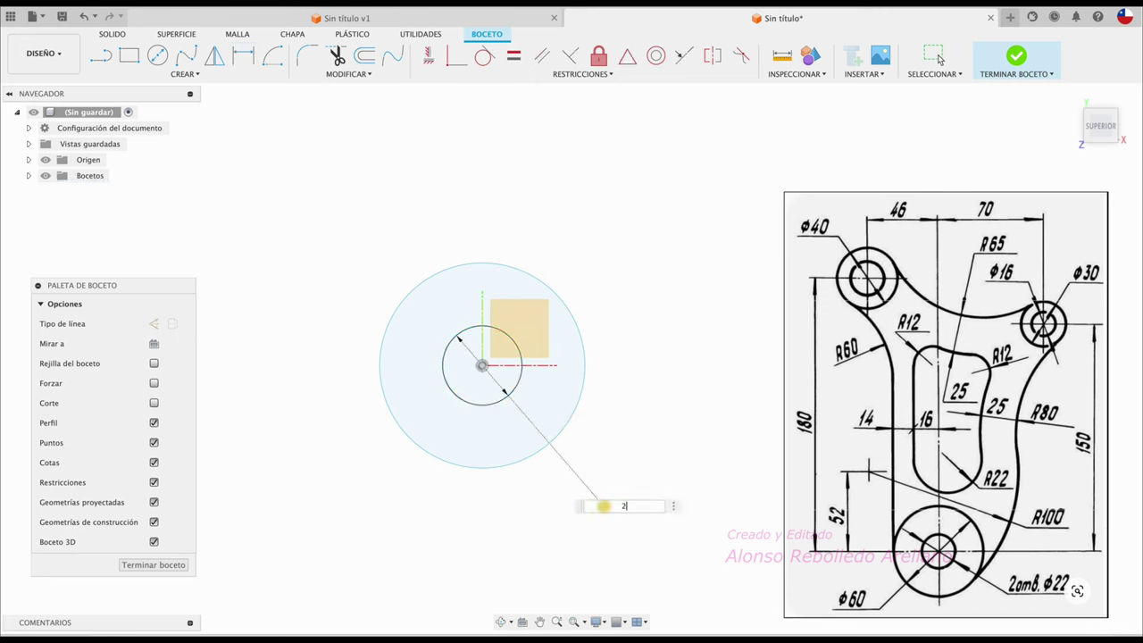
{"action": "type", "text": "2"}
{"action": "key", "text": "Return"}
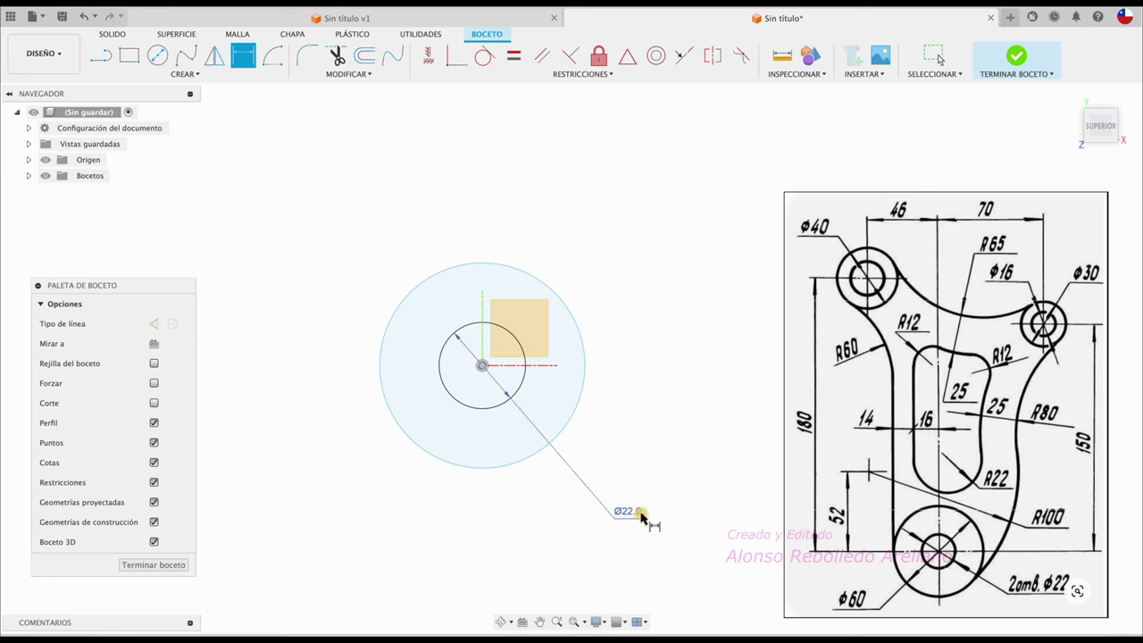
{"action": "left_click", "coordinate": [530, 458]}
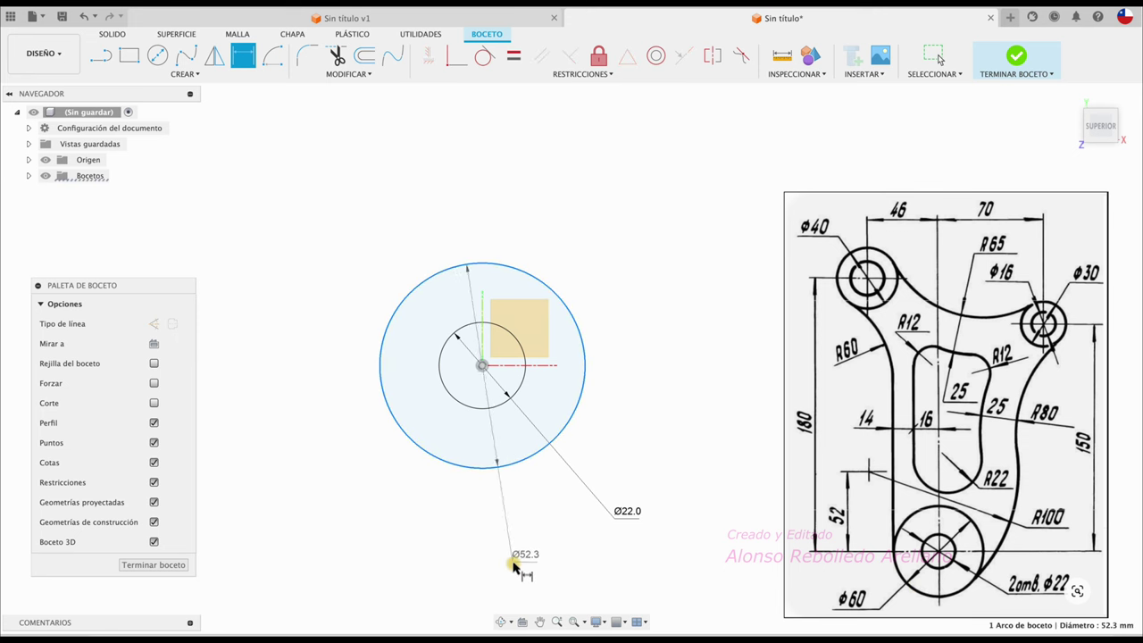
{"action": "left_click", "coordinate": [533, 548]}
{"action": "type", "text": "60"}
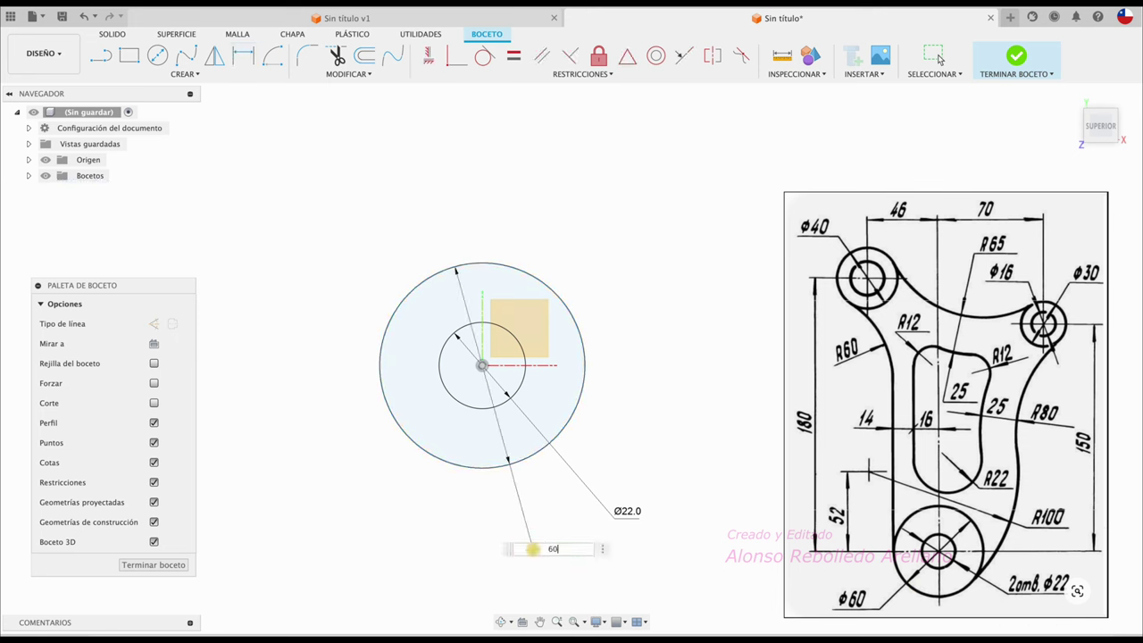
{"action": "key", "text": "Return"}
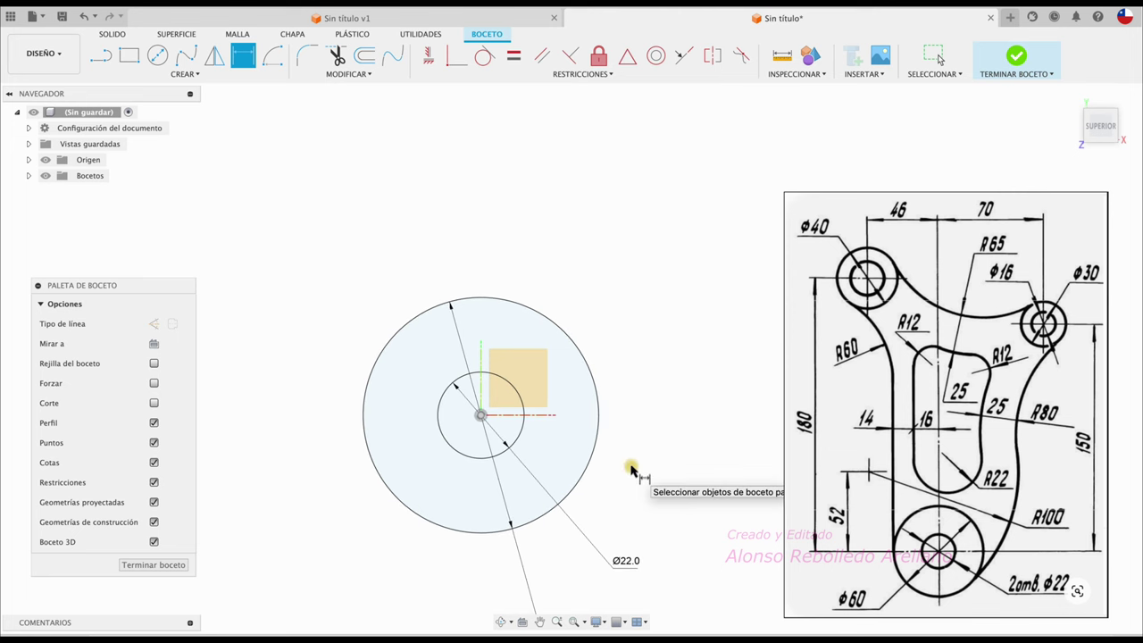
{"action": "scroll", "coordinate": [630, 471], "scroll_direction": "down", "scroll_amount": 3}
{"action": "scroll", "coordinate": [630, 470], "scroll_direction": "down", "scroll_amount": 2}
{"action": "middle_click_drag", "start_coordinate": [630, 471], "coordinate": [630, 497]}
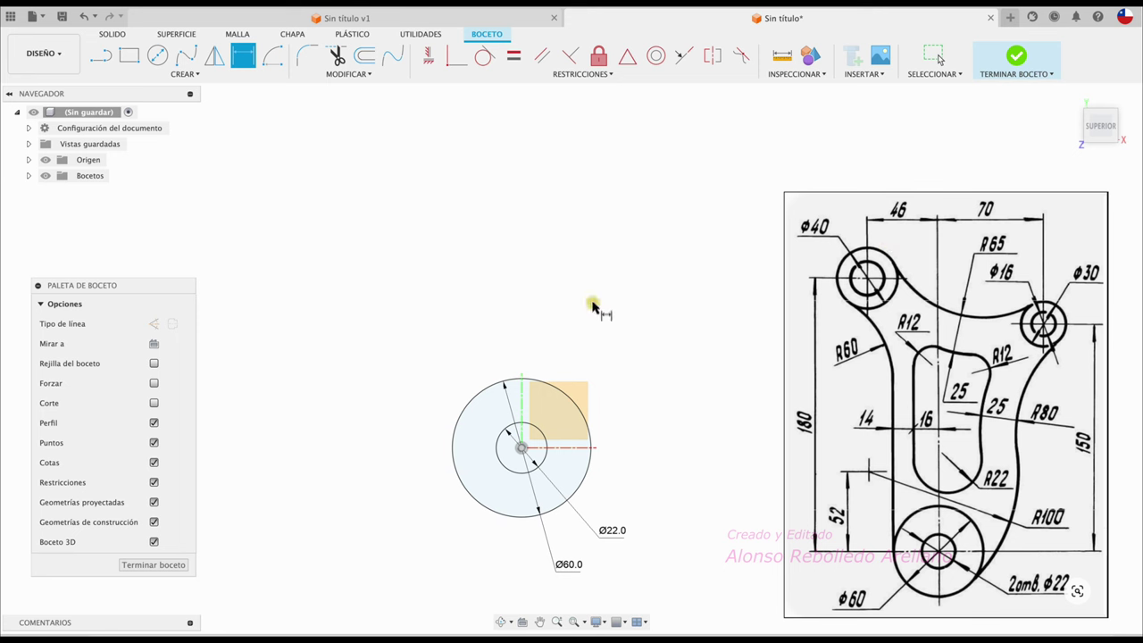
{"action": "scroll", "coordinate": [581, 301], "scroll_direction": "down", "scroll_amount": 3}
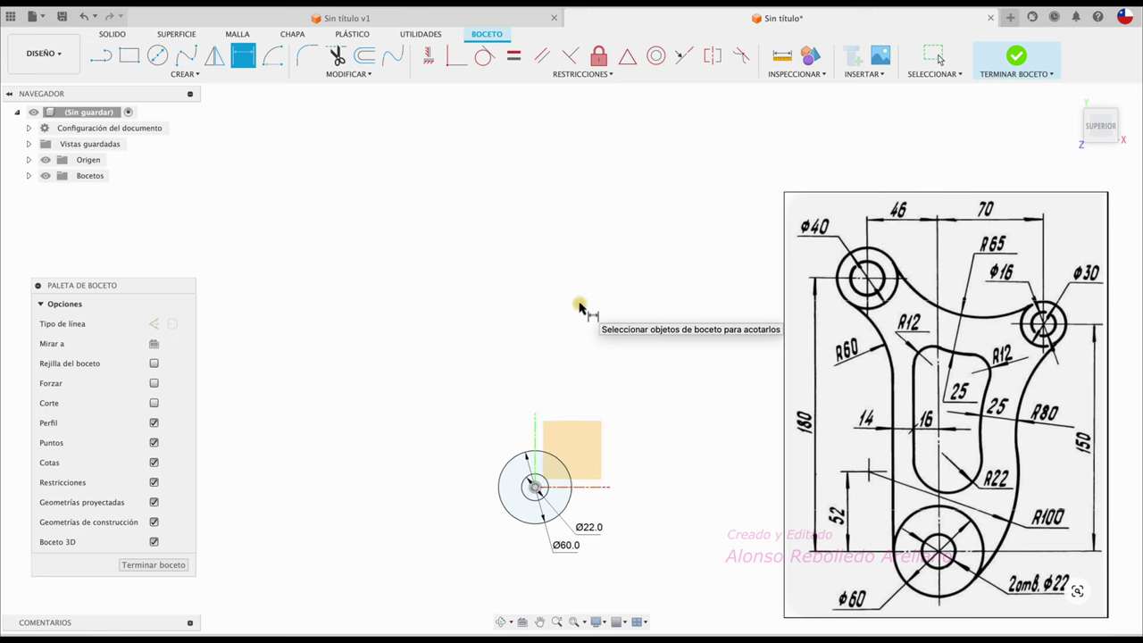
{"action": "left_click", "coordinate": [100, 56]}
Draw a vertical construction line from the circles' centre far upward
{"action": "left_click", "coordinate": [153, 323]}
{"action": "left_click", "coordinate": [533, 494]}
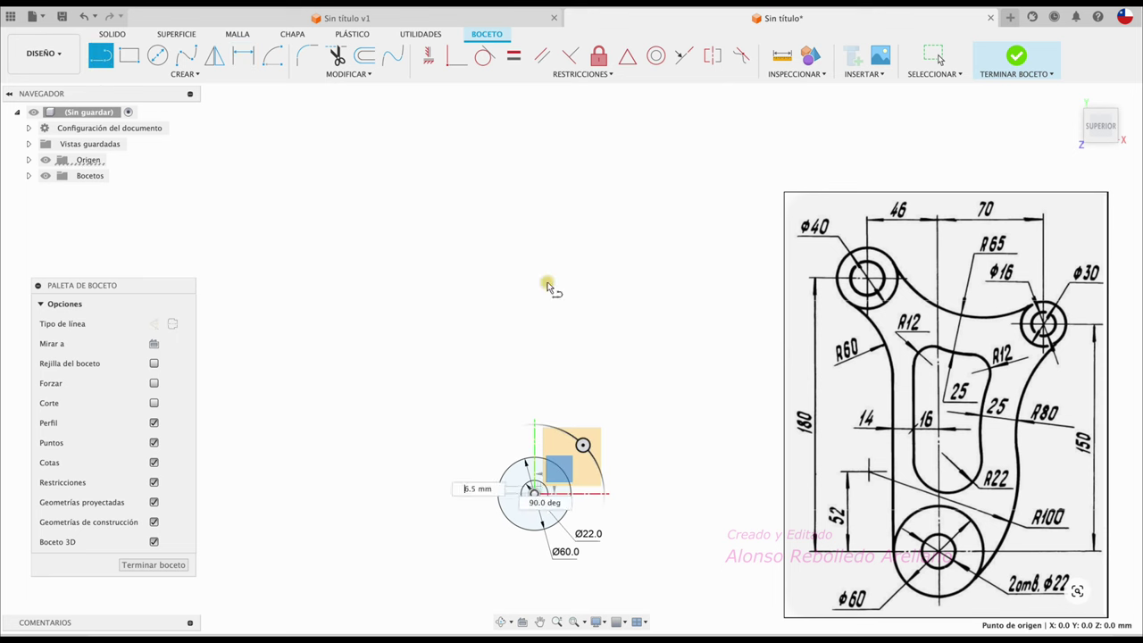
{"action": "left_click", "coordinate": [533, 102]}
{"action": "key", "text": "Escape"}
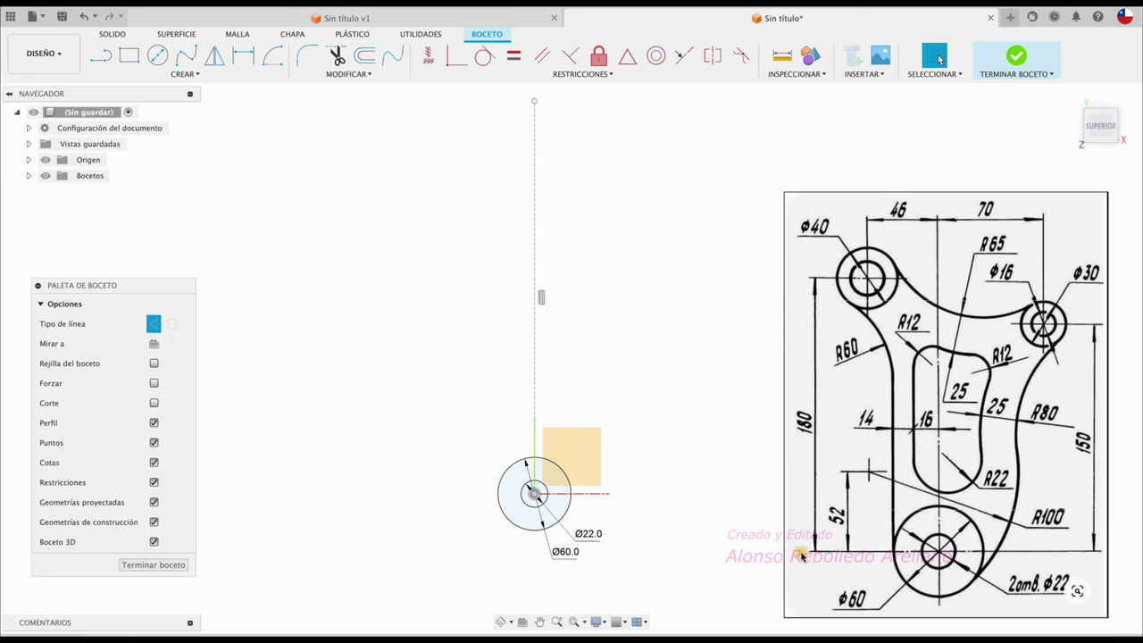
{"action": "left_click_drag", "start_coordinate": [802, 551], "coordinate": [1106, 553]}
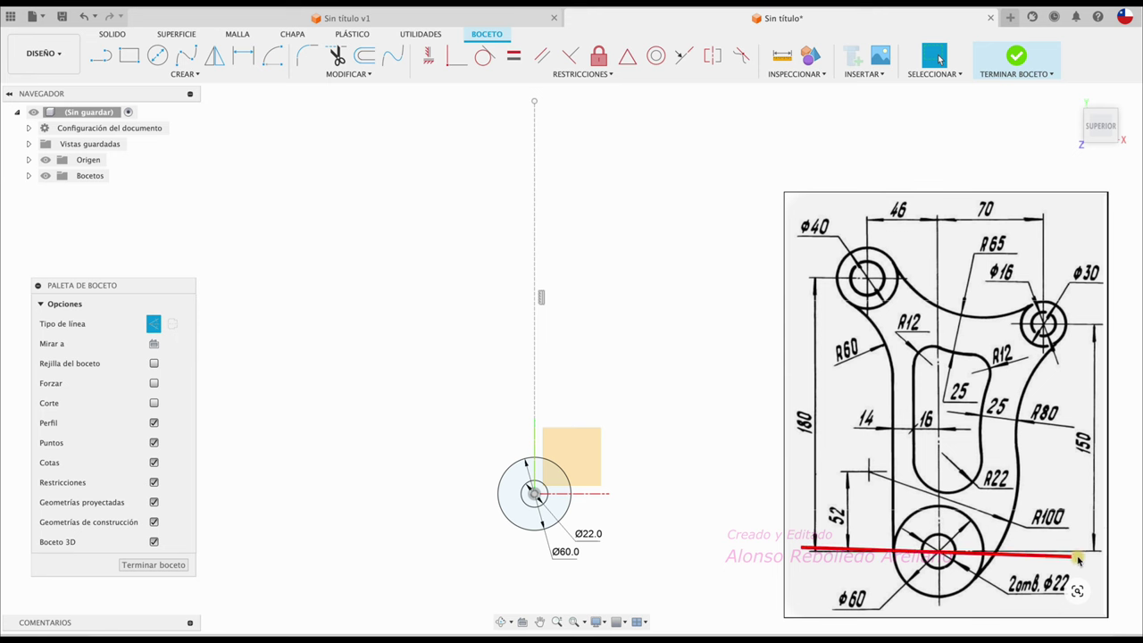
{"action": "left_click_drag", "start_coordinate": [931, 194], "coordinate": [939, 610]}
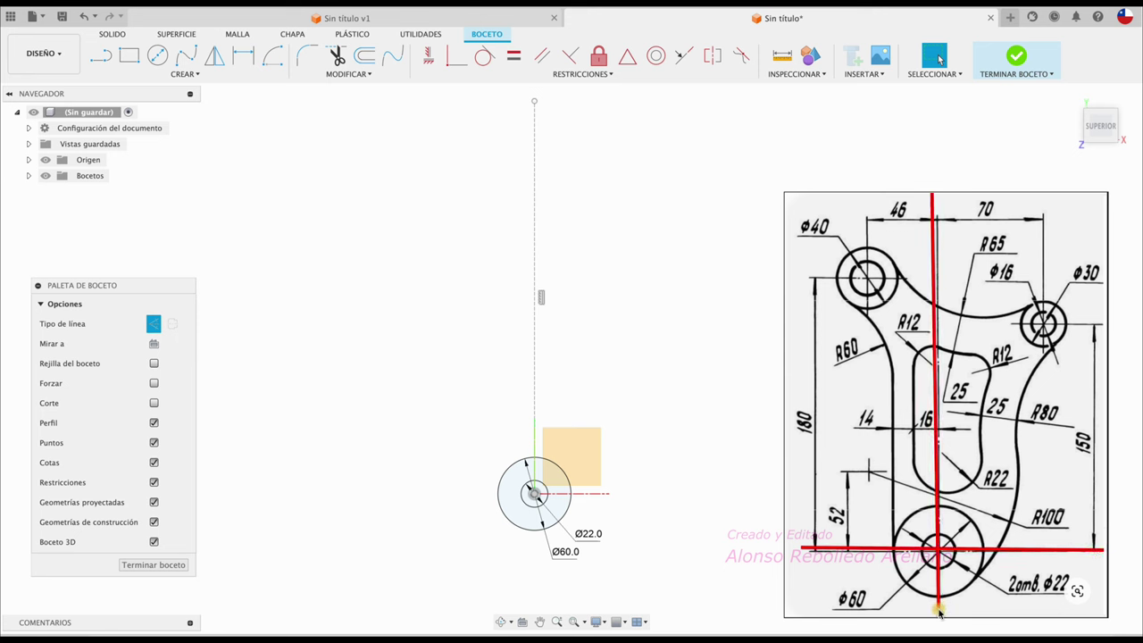
{"action": "left_click_drag", "start_coordinate": [918, 135], "coordinate": [901, 193]}
{"action": "left_click_drag", "start_coordinate": [725, 466], "coordinate": [794, 435]}
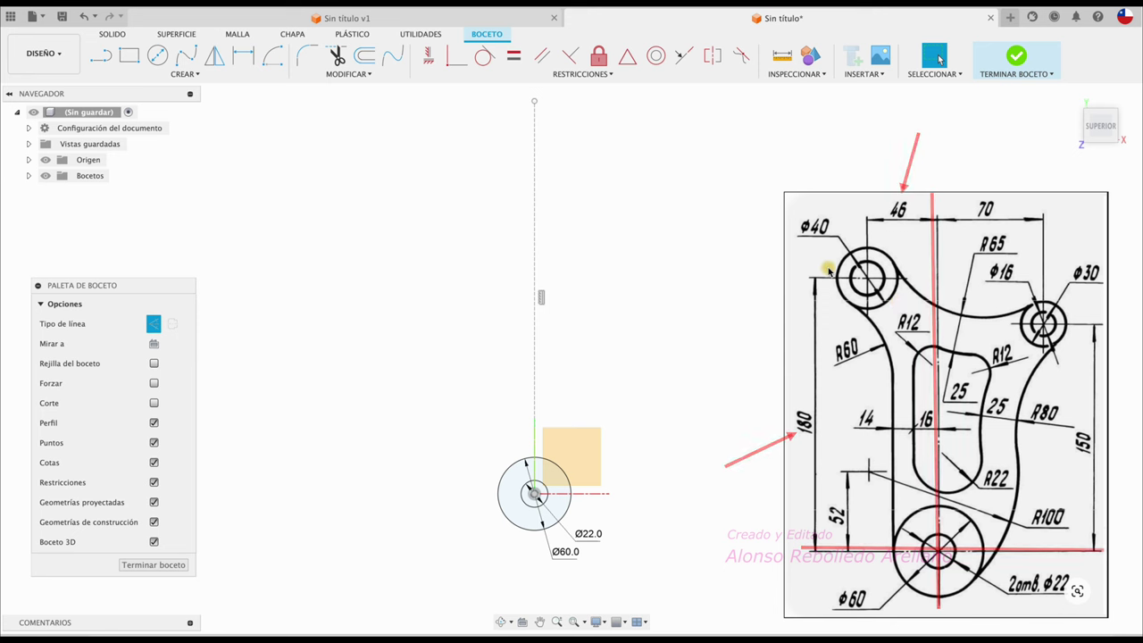
{"action": "left_click_drag", "start_coordinate": [1023, 126], "coordinate": [994, 193]}
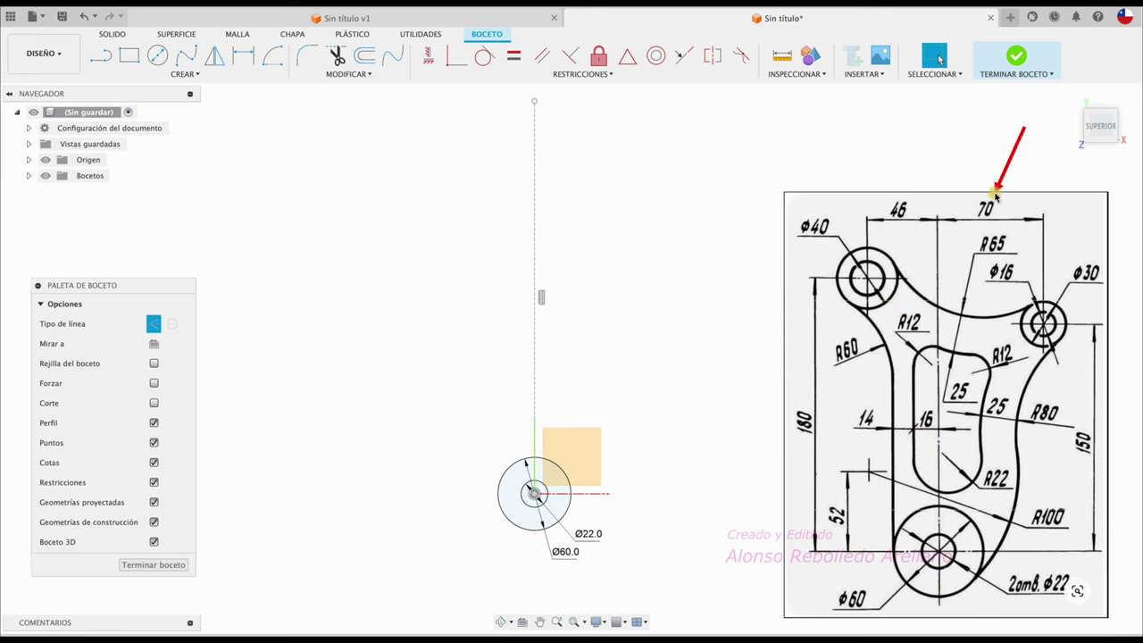
{"action": "left_click_drag", "start_coordinate": [1049, 498], "coordinate": [1082, 457]}
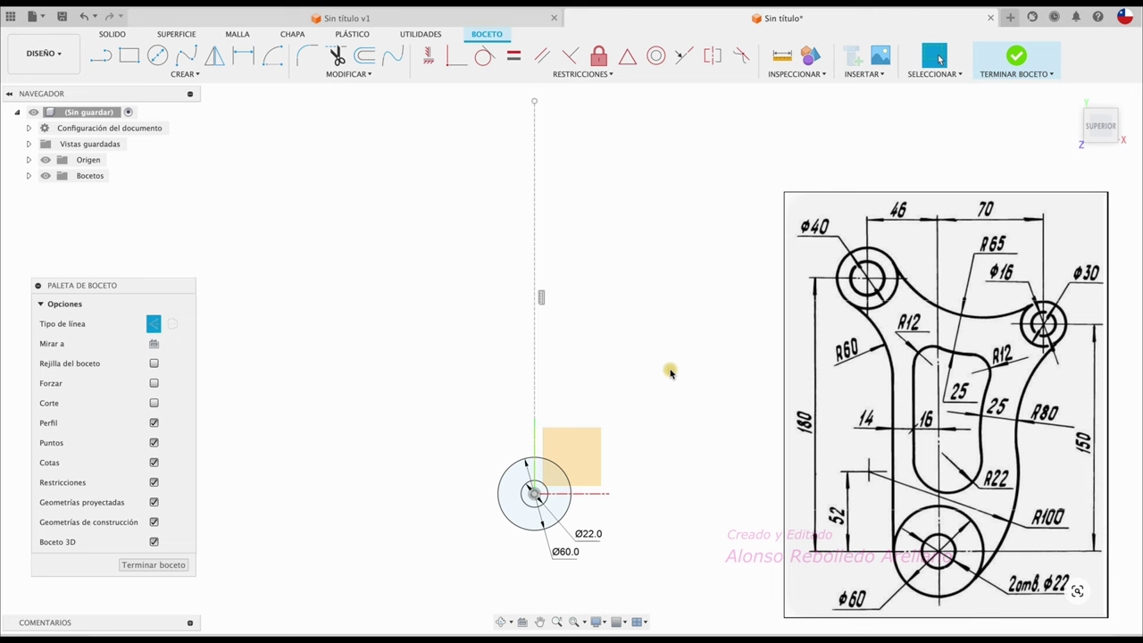
{"action": "left_click", "coordinate": [160, 57]}
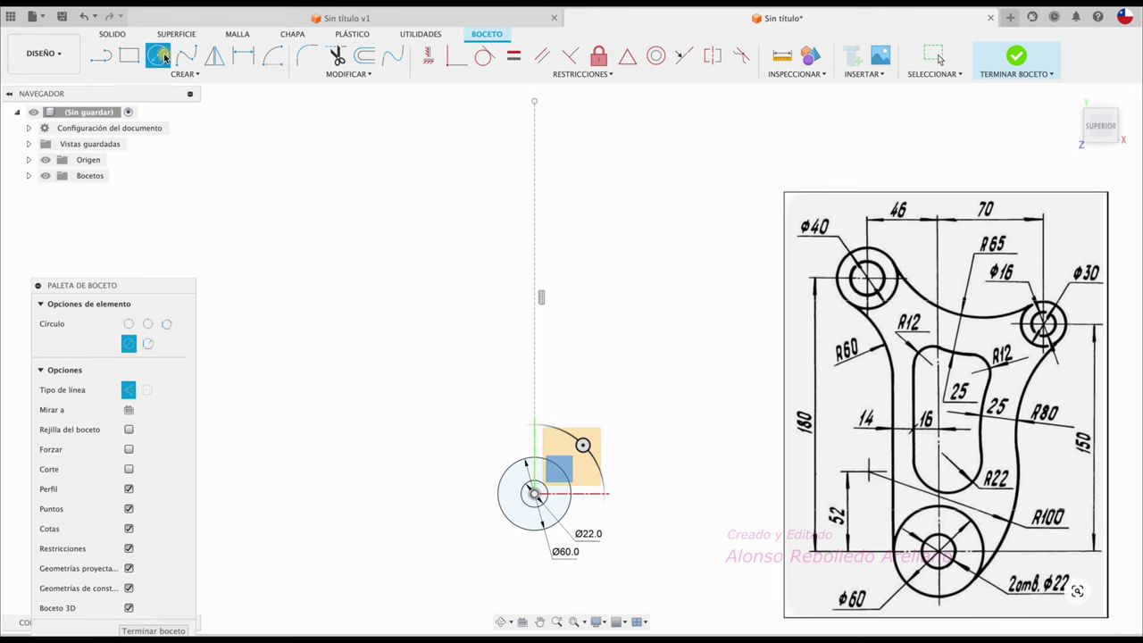
Draw a circle up and left of the construction line and dimension it Ø40
{"action": "left_click", "coordinate": [410, 176]}
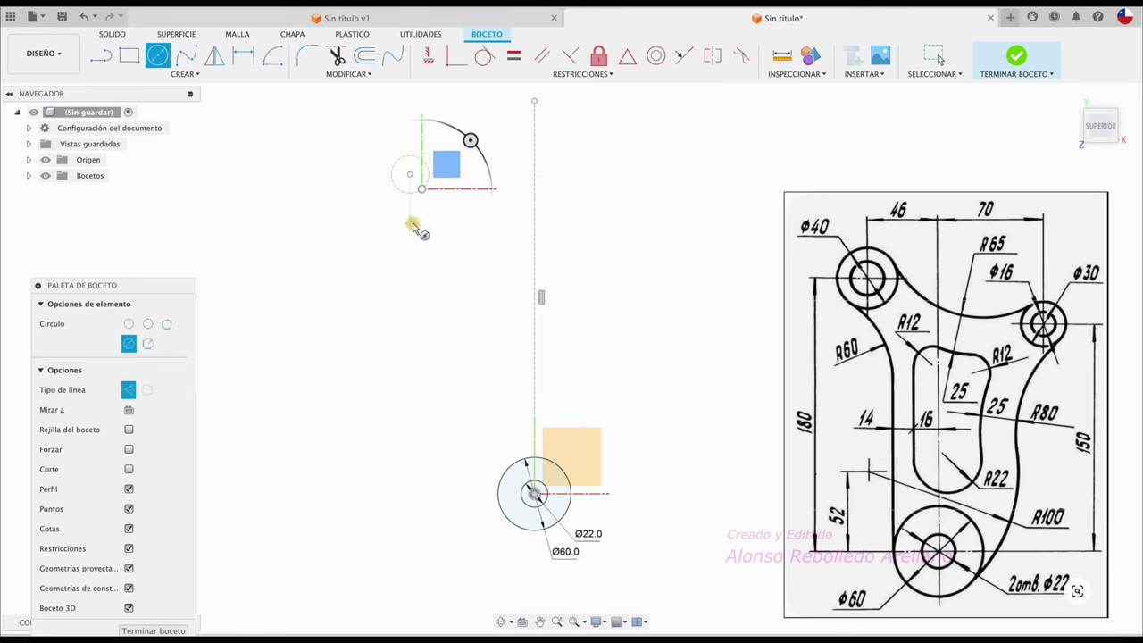
{"action": "key", "text": "Escape"}
{"action": "left_click", "coordinate": [409, 192]}
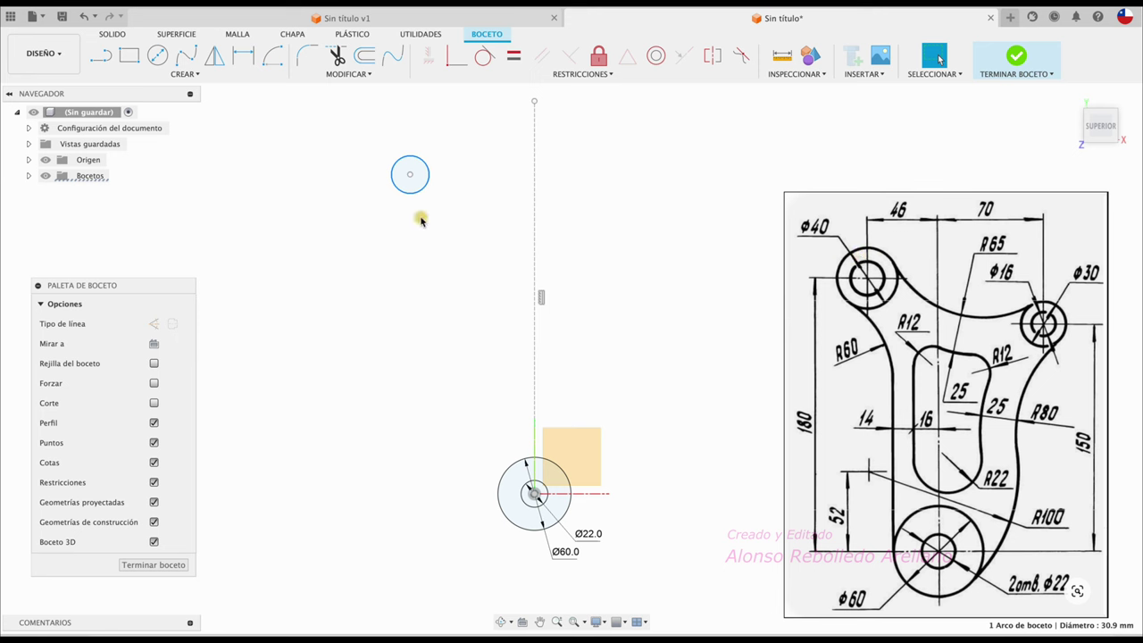
{"action": "left_click", "coordinate": [243, 56]}
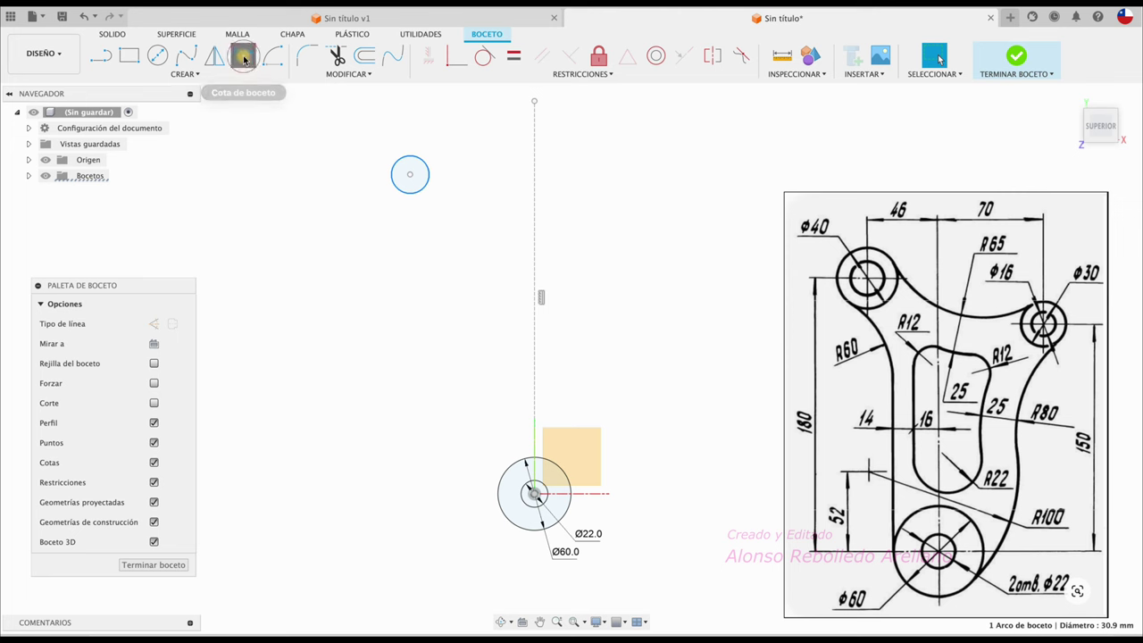
{"action": "left_click", "coordinate": [393, 168]}
{"action": "left_click", "coordinate": [357, 236]}
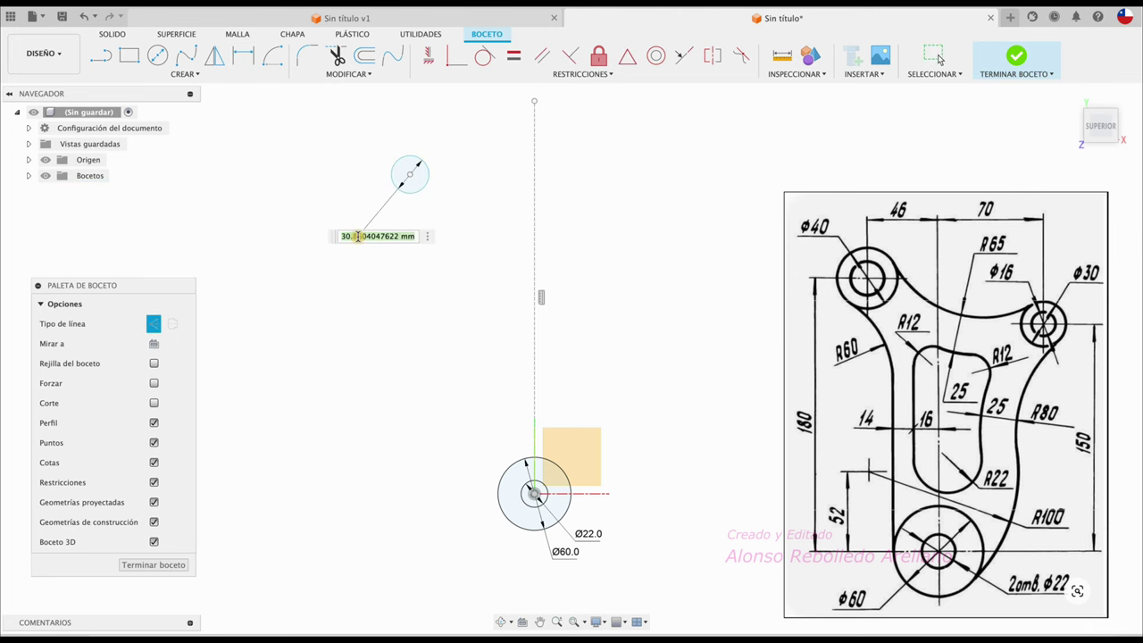
{"action": "type", "text": "40"}
{"action": "key", "text": "Return"}
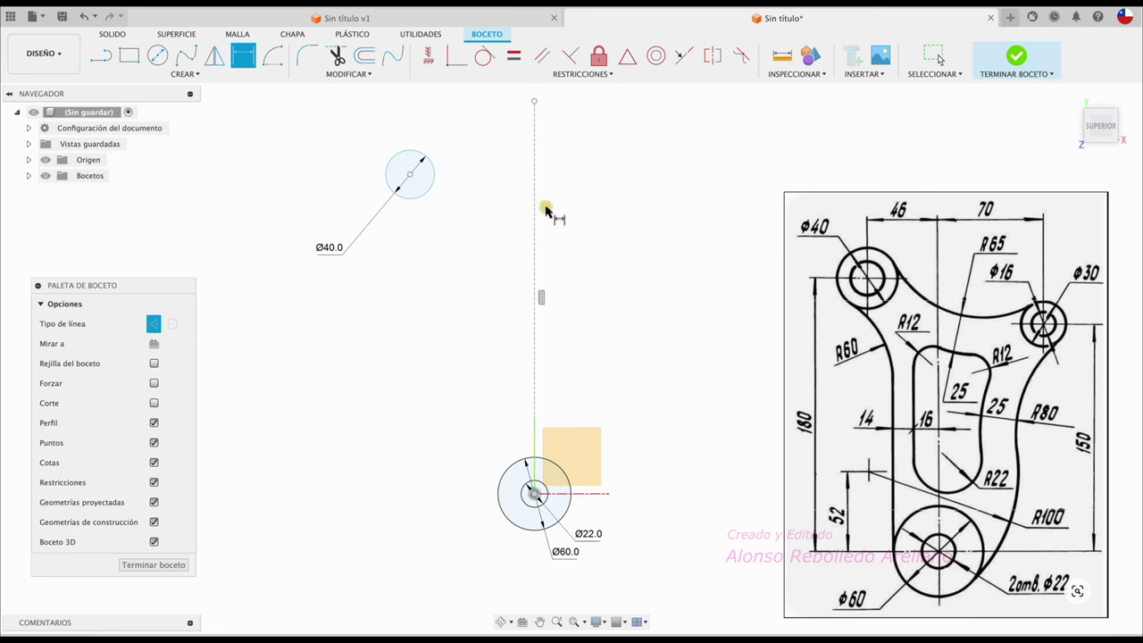
Dimension the Ø40 circle's centre 46 mm left of the vertical construction line
{"action": "left_click", "coordinate": [410, 176]}
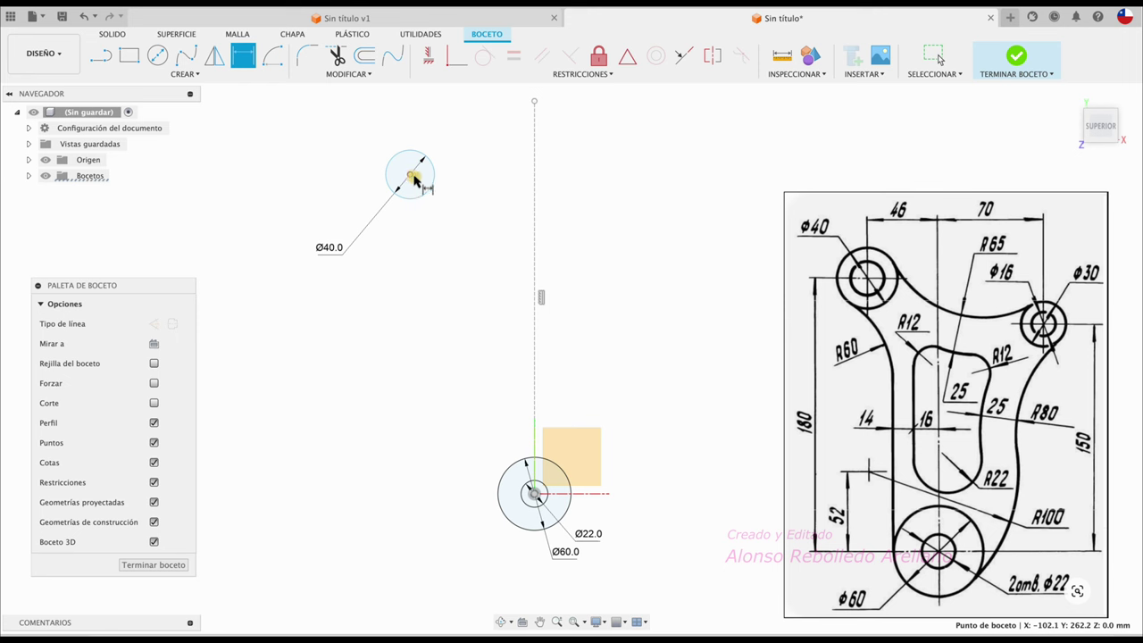
{"action": "left_click", "coordinate": [534, 185]}
{"action": "left_click", "coordinate": [473, 123]}
{"action": "type", "text": "46"}
{"action": "key", "text": "Return"}
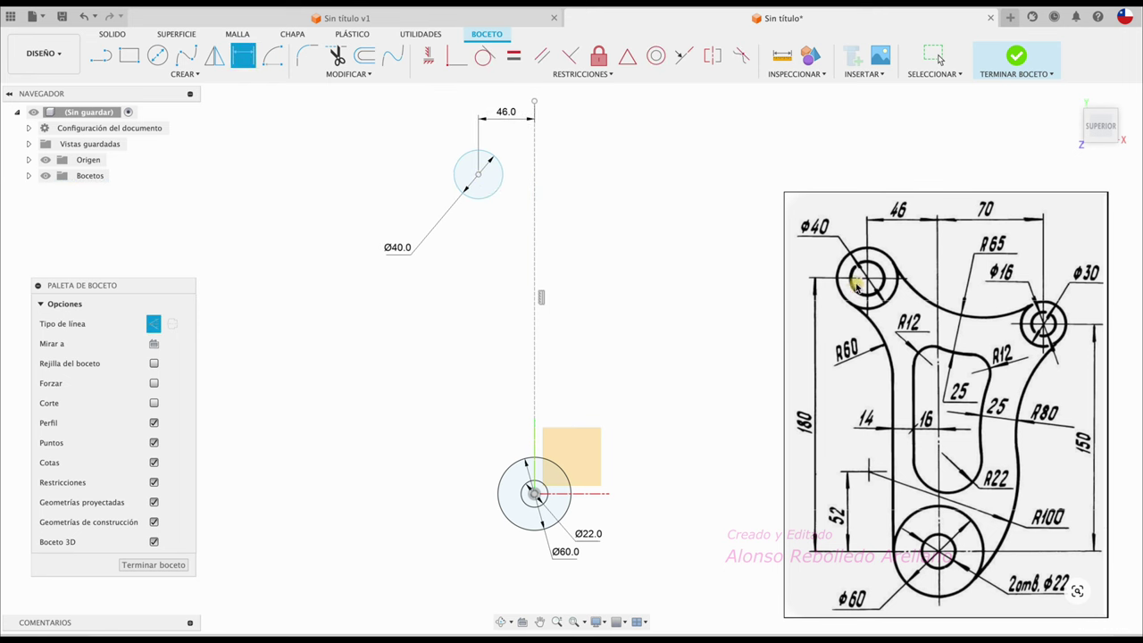
Draw a horizontal line through the lower boss centre
{"action": "left_click", "coordinate": [101, 55]}
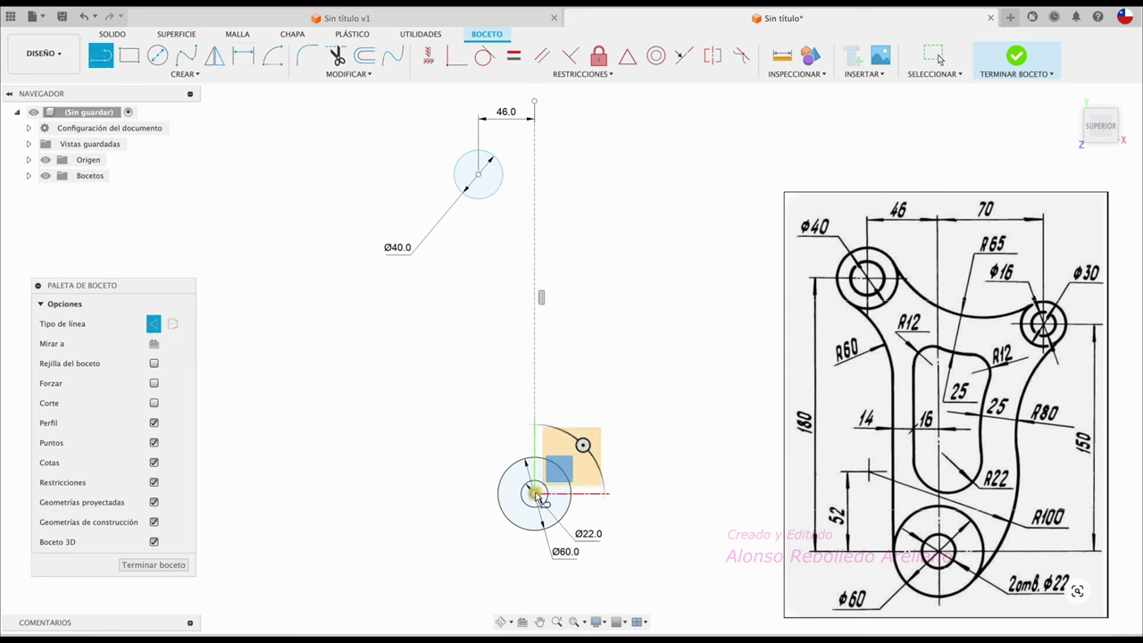
{"action": "left_click", "coordinate": [288, 492]}
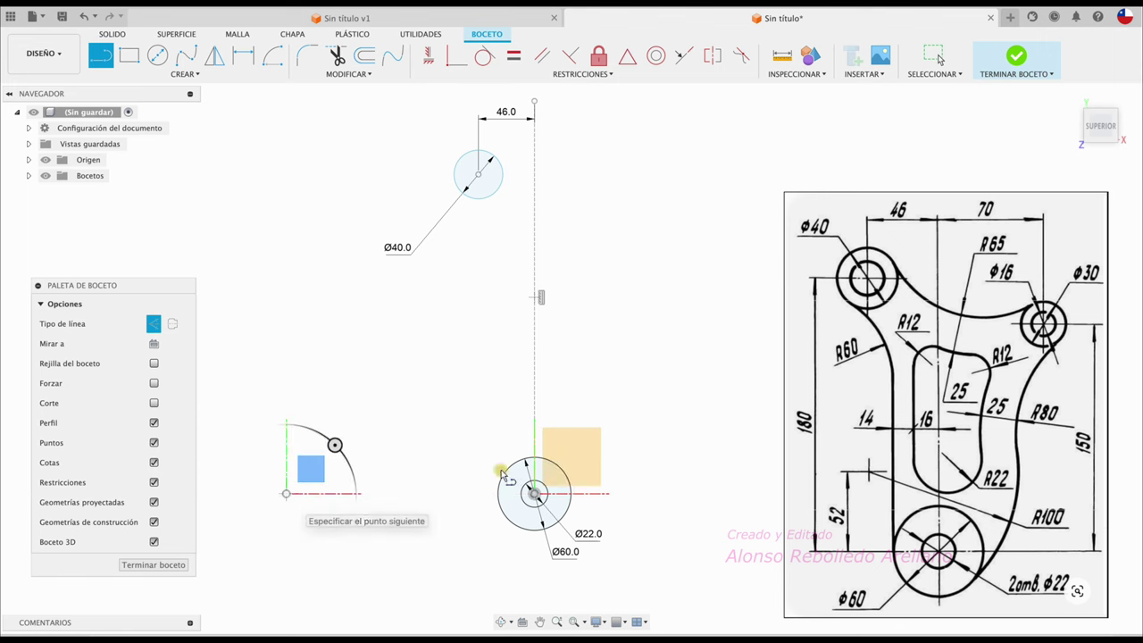
{"action": "left_click", "coordinate": [755, 483]}
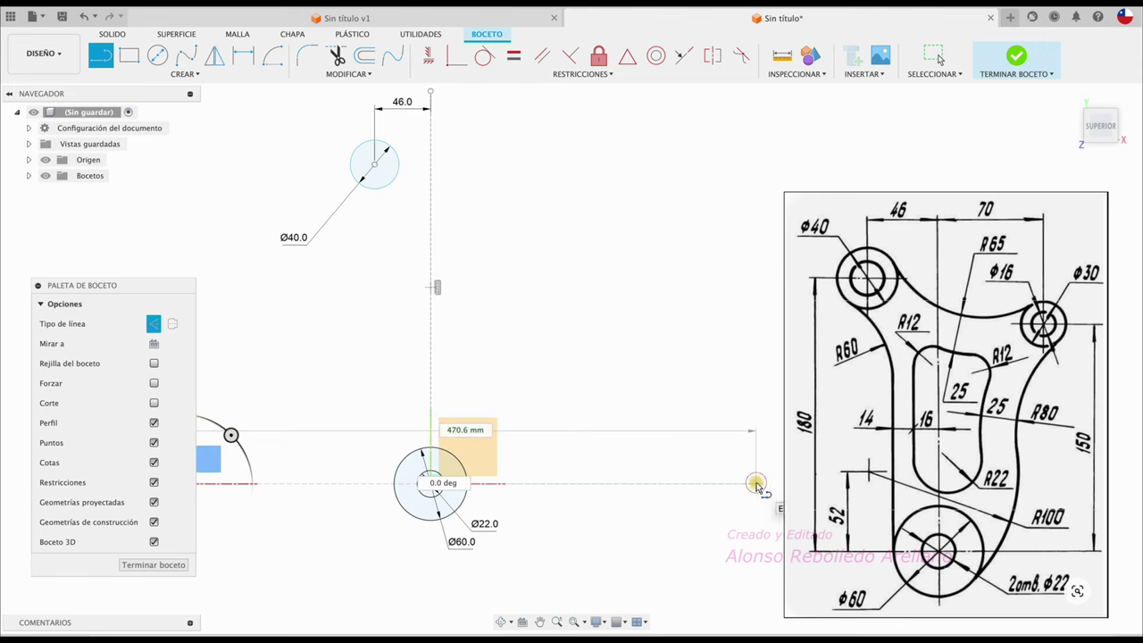
{"action": "left_click", "coordinate": [937, 59]}
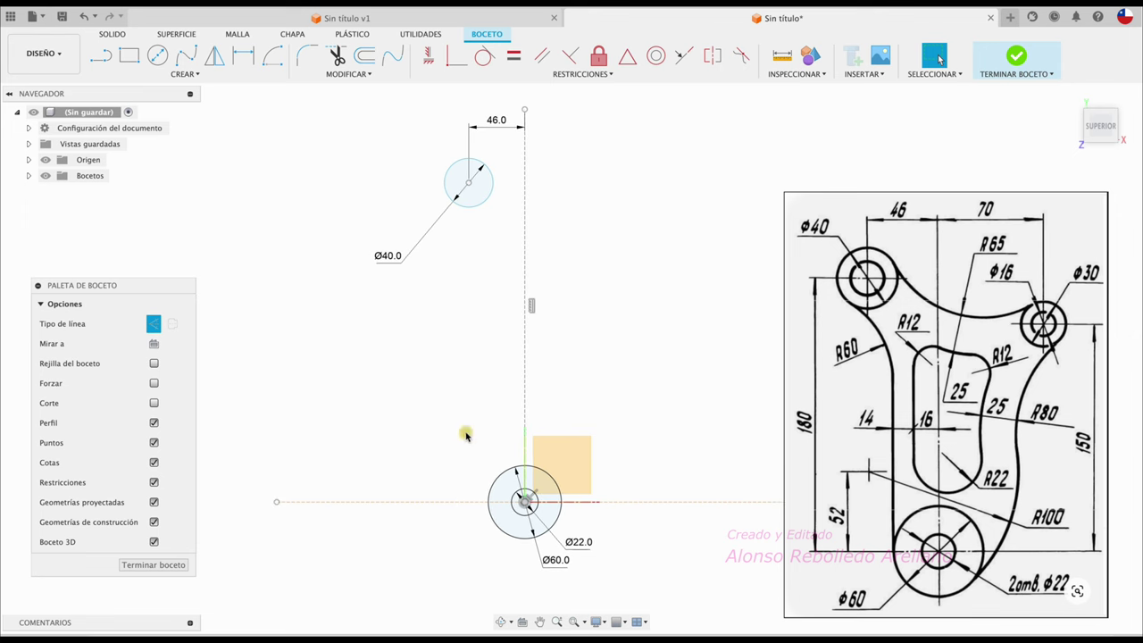
Fix the horizontal line and place the Ø40 circle 180 mm above it
{"action": "key", "text": "d"}
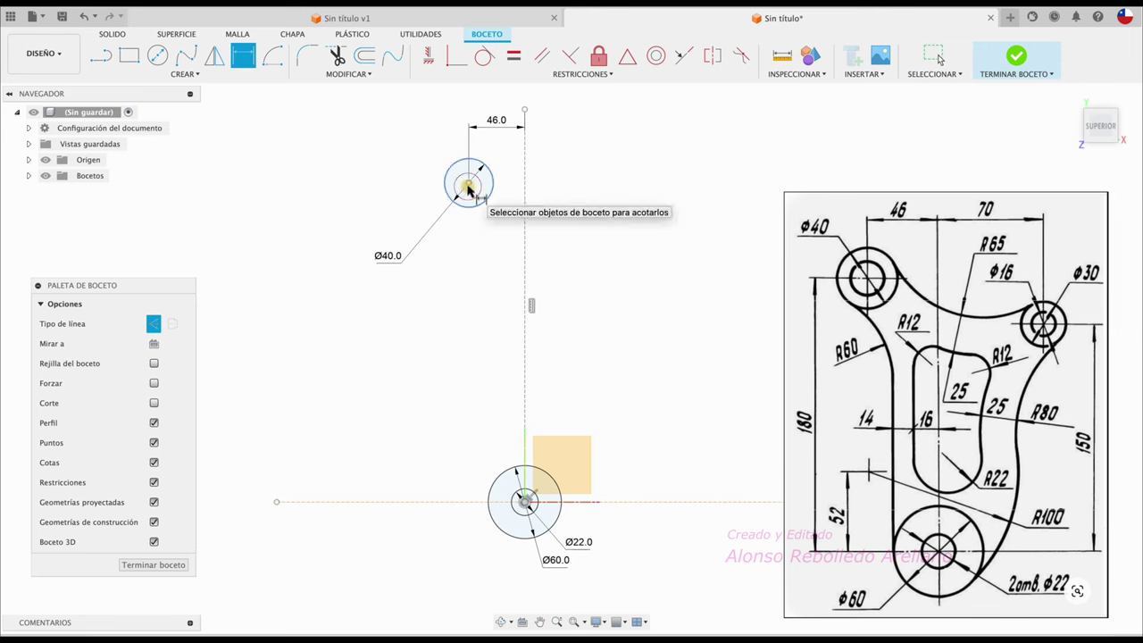
{"action": "left_click", "coordinate": [468, 182]}
{"action": "left_click", "coordinate": [379, 501]}
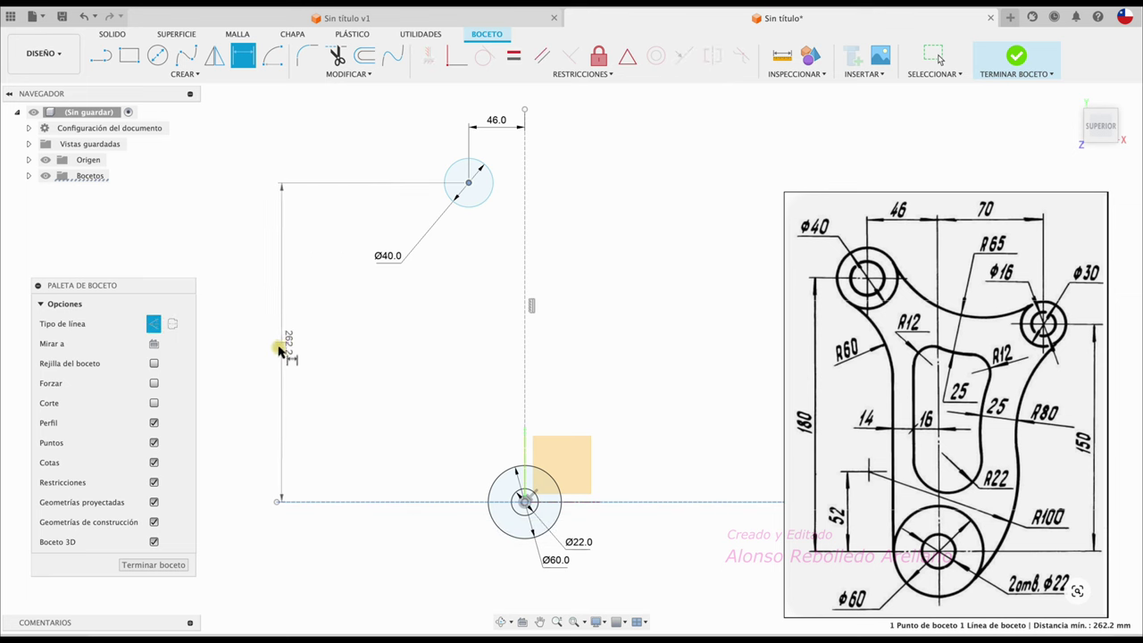
{"action": "left_click", "coordinate": [272, 350]}
{"action": "type", "text": "180"}
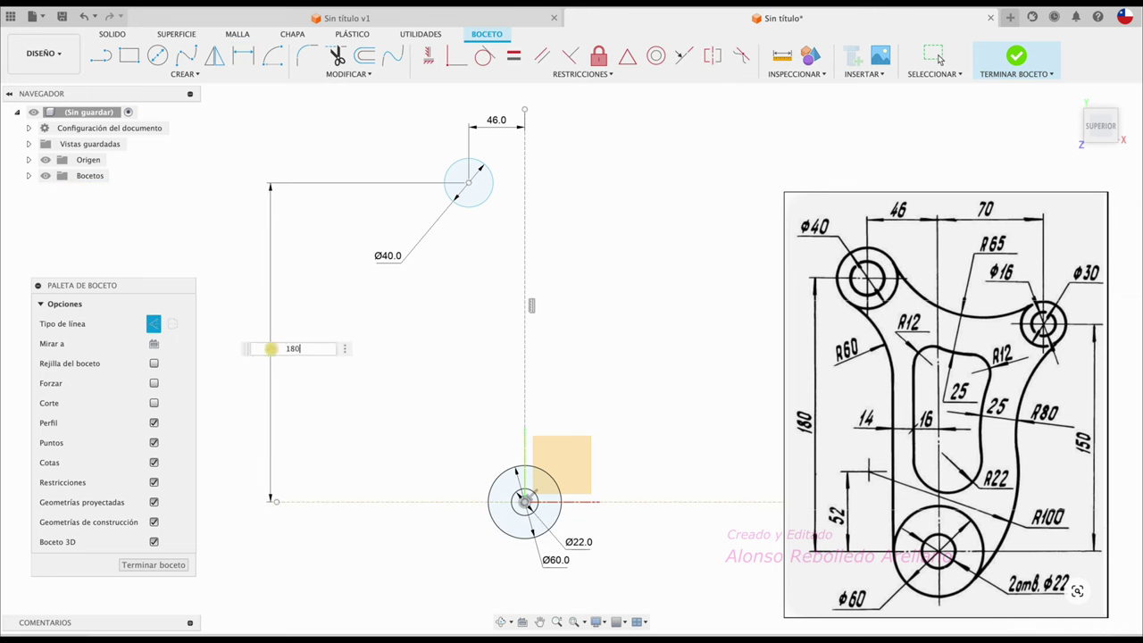
{"action": "key", "text": "Return"}
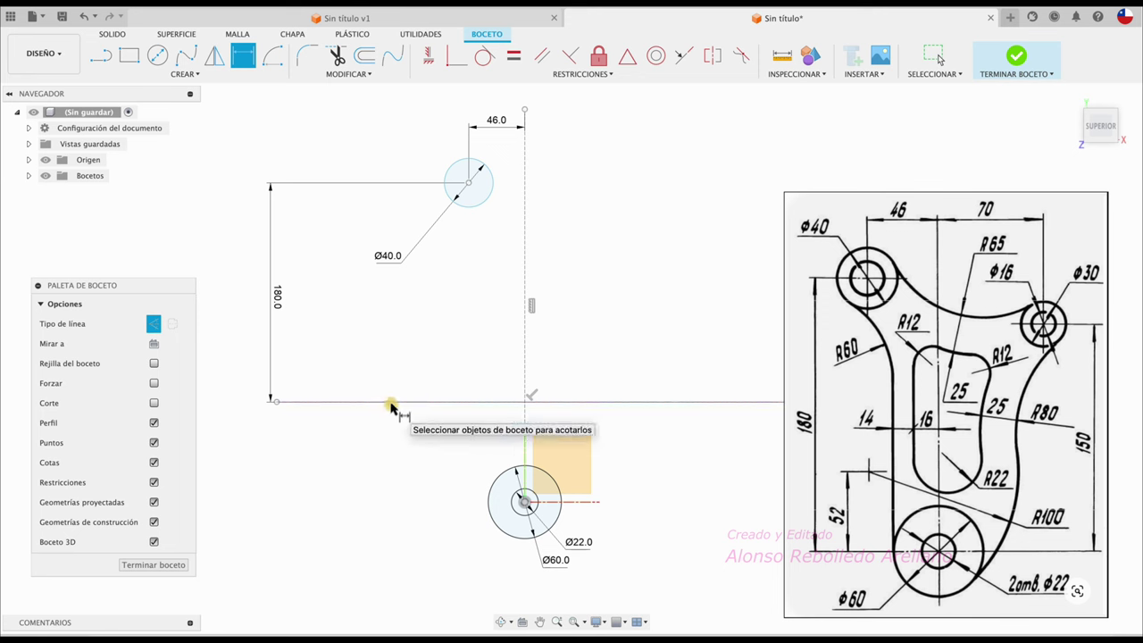
{"action": "key", "text": "Escape"}
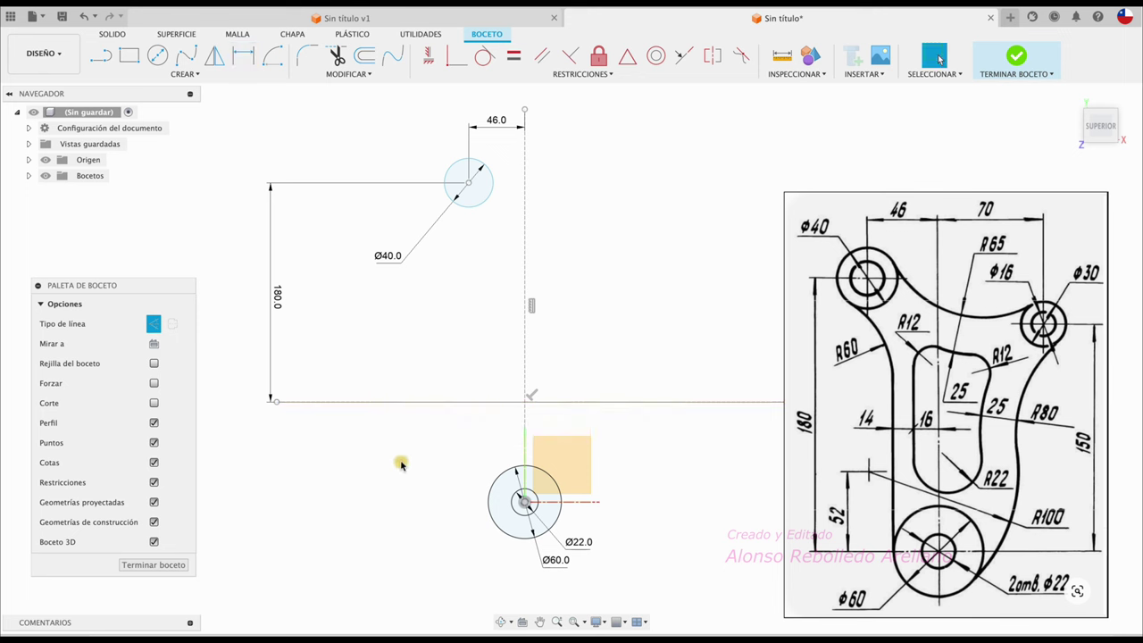
{"action": "key", "text": "ctrl+z"}
{"action": "left_click", "coordinate": [429, 502]}
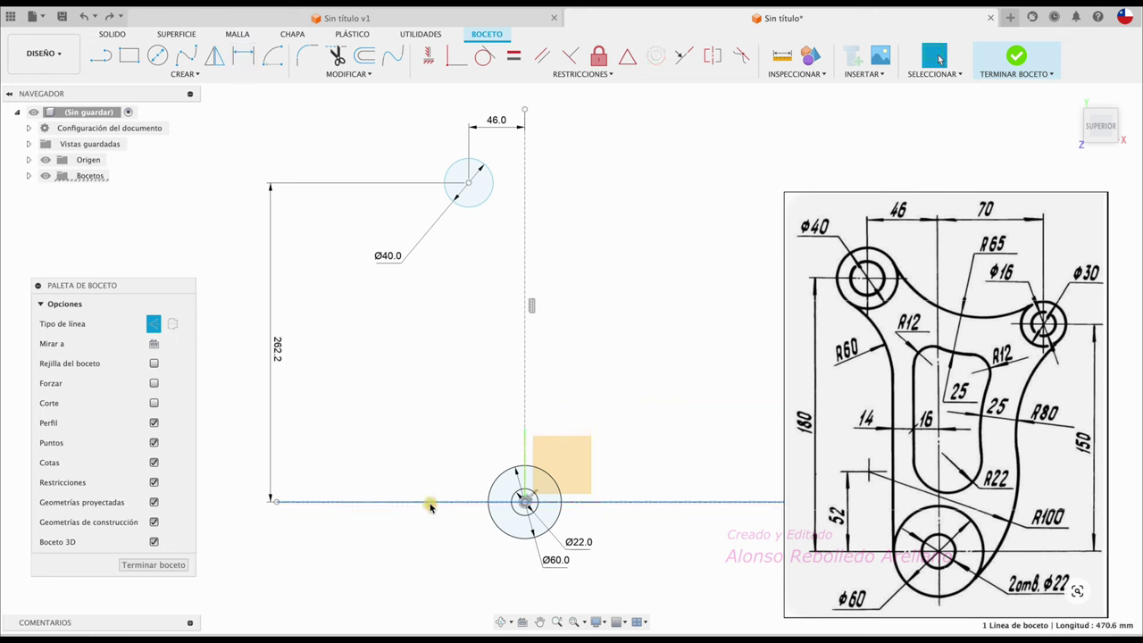
{"action": "left_click", "coordinate": [601, 59]}
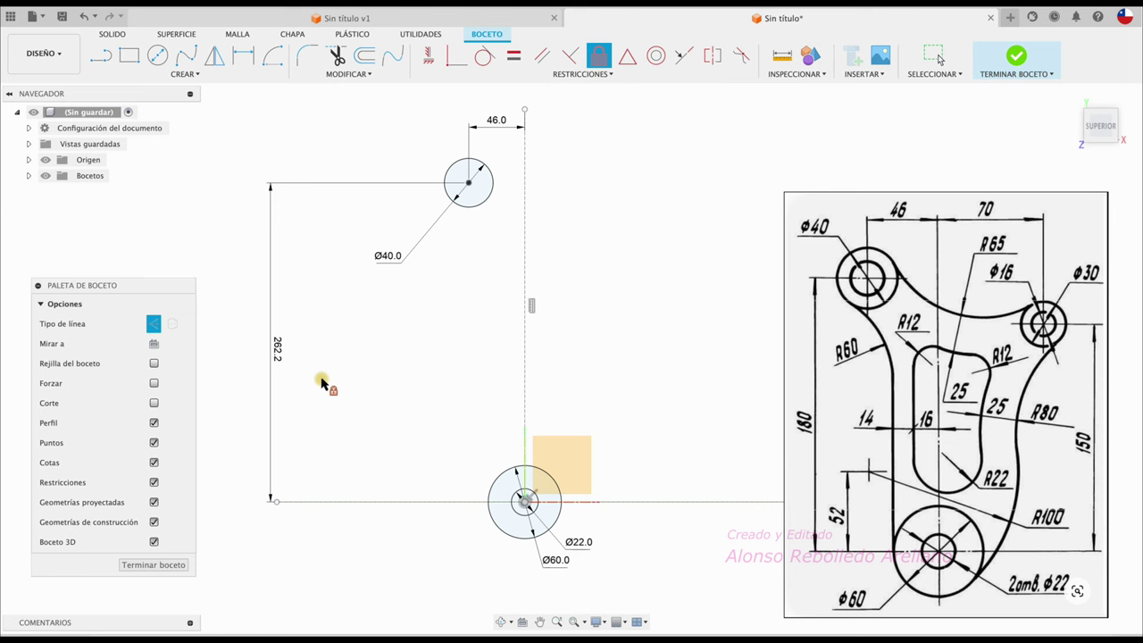
{"action": "double_click", "coordinate": [277, 347]}
{"action": "type", "text": "180"}
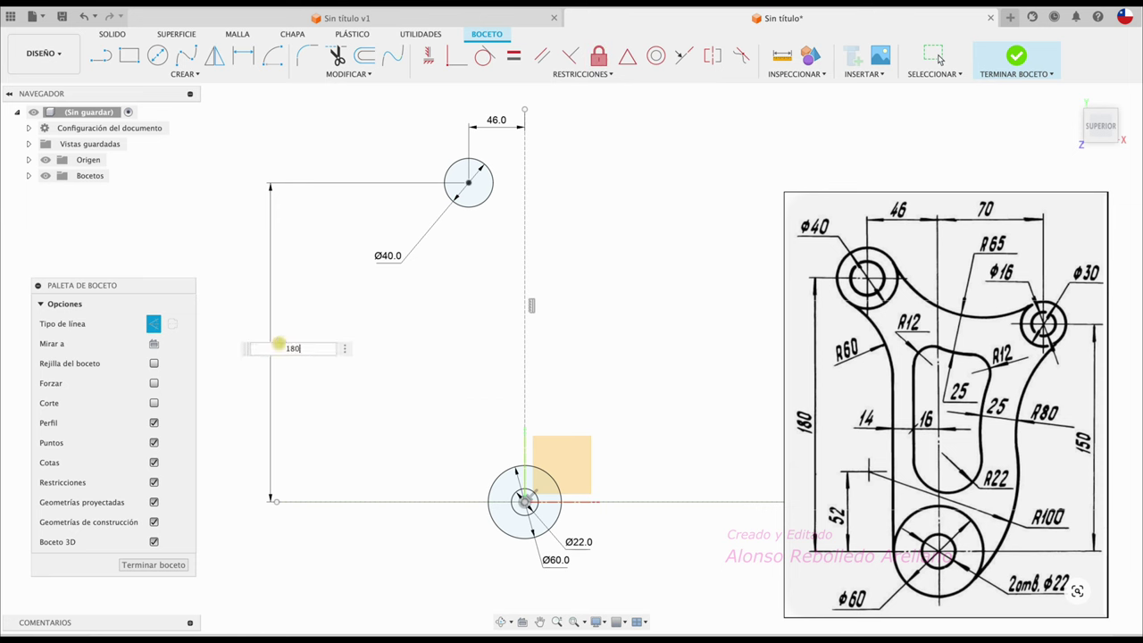
{"action": "key", "text": "Return"}
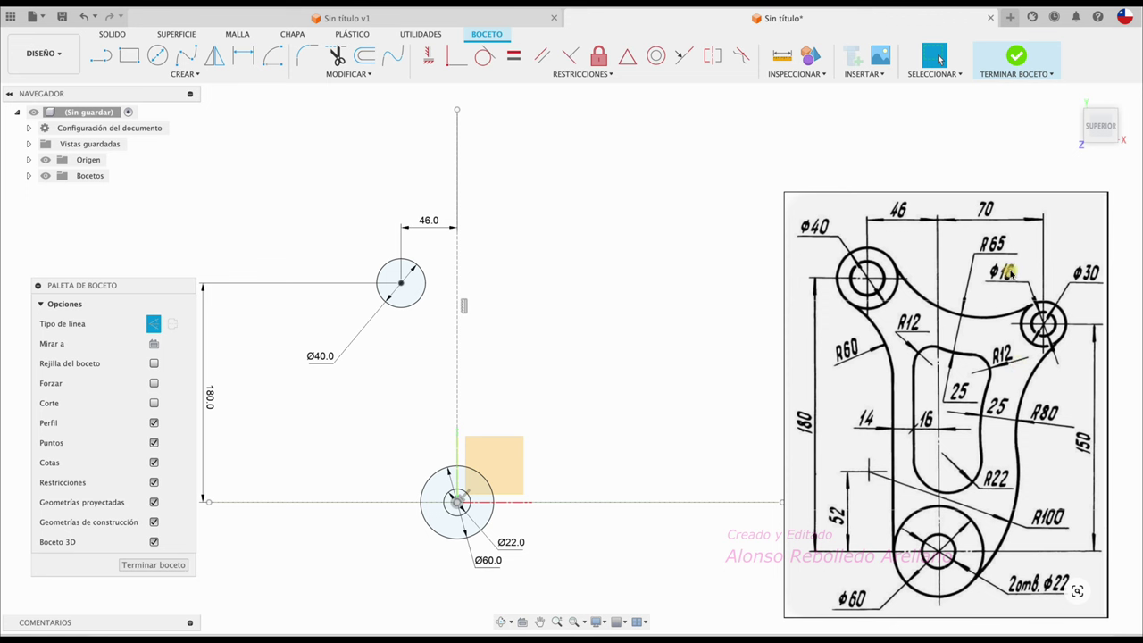
Add a concentric circle inside the Ø40 boss and set its diameter to 22
{"action": "key", "text": "c"}
{"action": "scroll", "coordinate": [387, 312], "scroll_direction": "up", "scroll_amount": 1}
{"action": "left_click", "coordinate": [376, 271]}
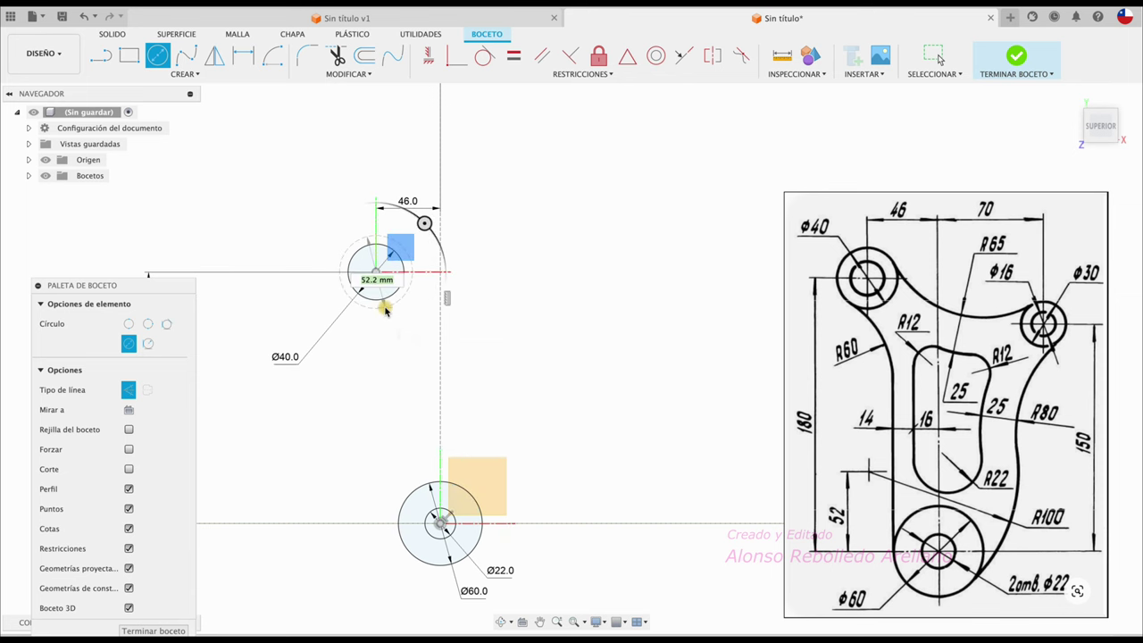
{"action": "key", "text": "Escape"}
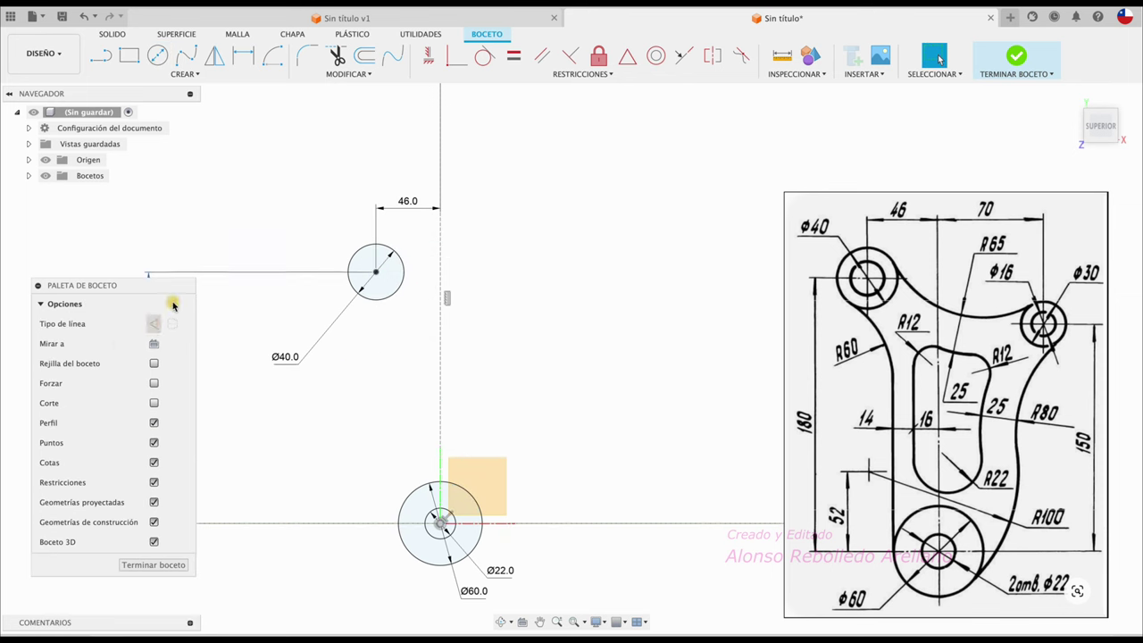
{"action": "key", "text": "c"}
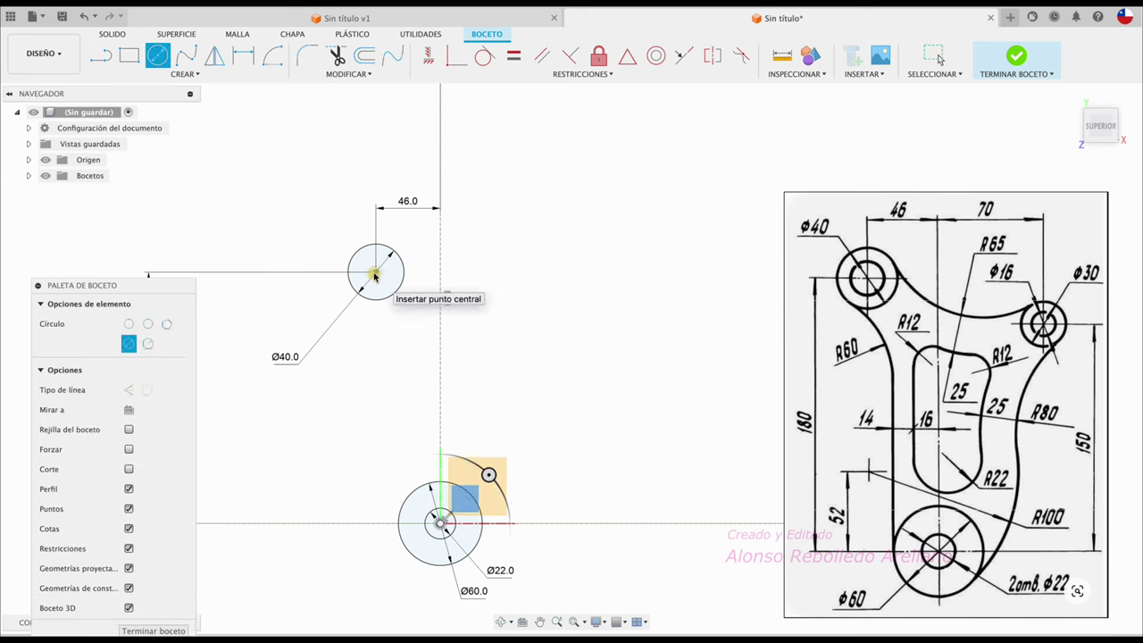
{"action": "left_click", "coordinate": [375, 271]}
{"action": "type", "text": "1"}
{"action": "key", "text": "Return"}
{"action": "key", "text": "Escape"}
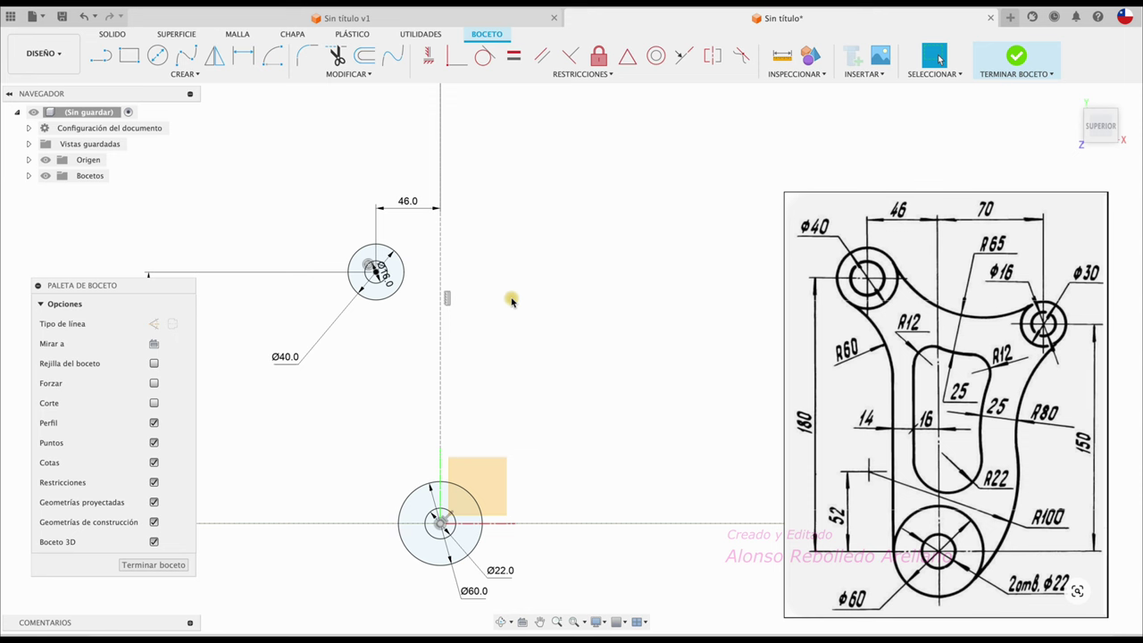
{"action": "double_click", "coordinate": [389, 279]}
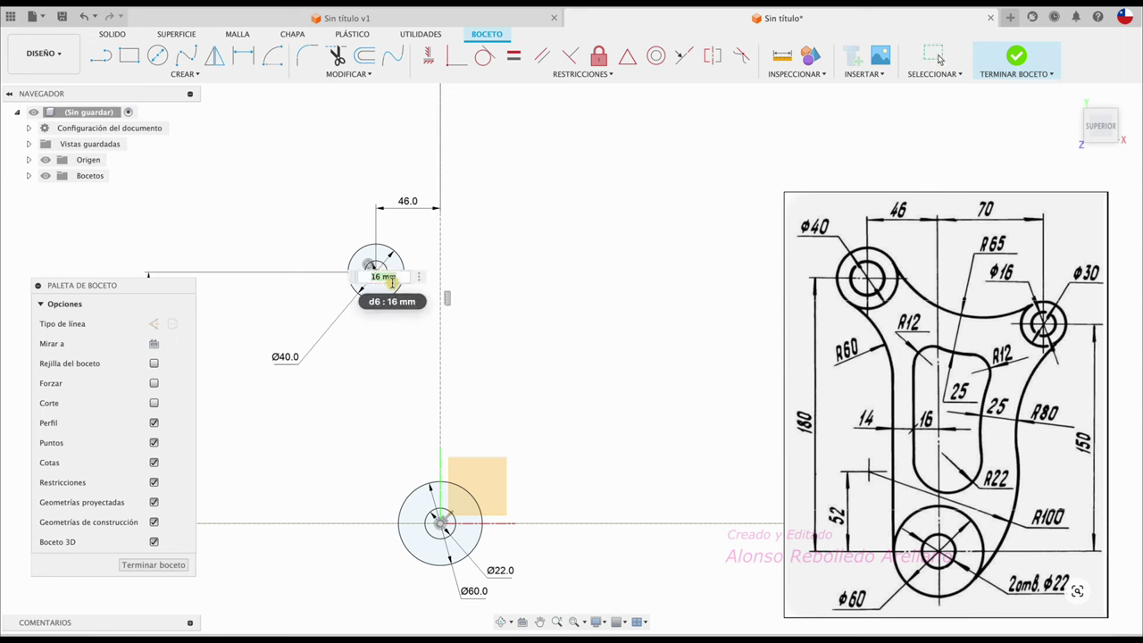
{"action": "key", "text": "Return"}
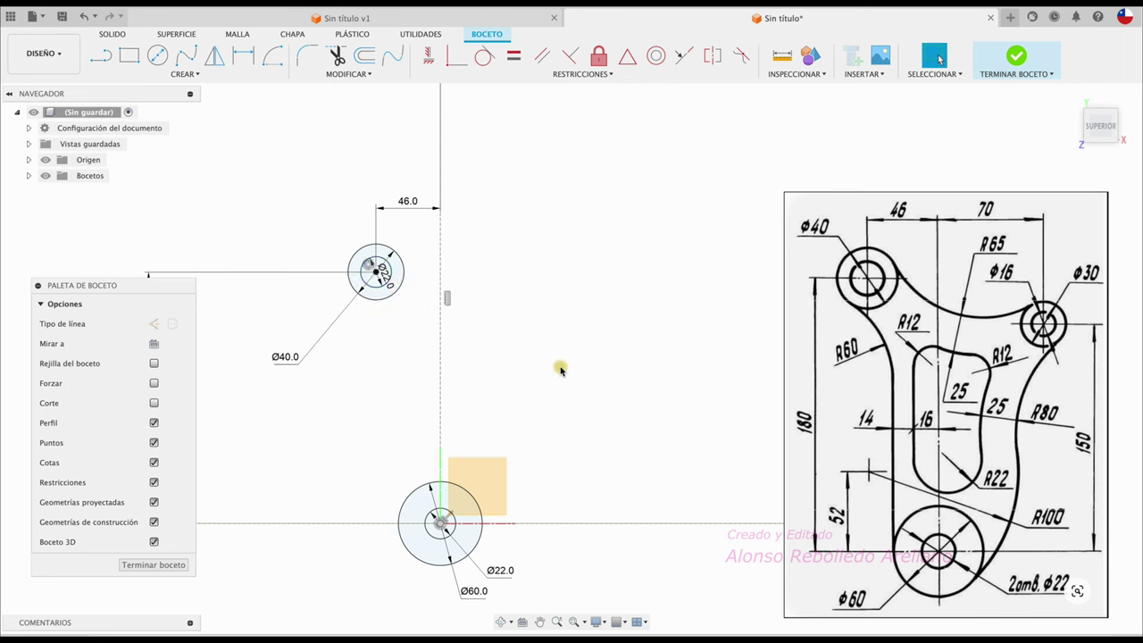
Move the Ø22.0 dimension label outside the boss, above-left
{"action": "scroll", "coordinate": [560, 370], "scroll_direction": "down", "scroll_amount": 3}
{"action": "scroll", "coordinate": [556, 373], "scroll_direction": "up", "scroll_amount": 1}
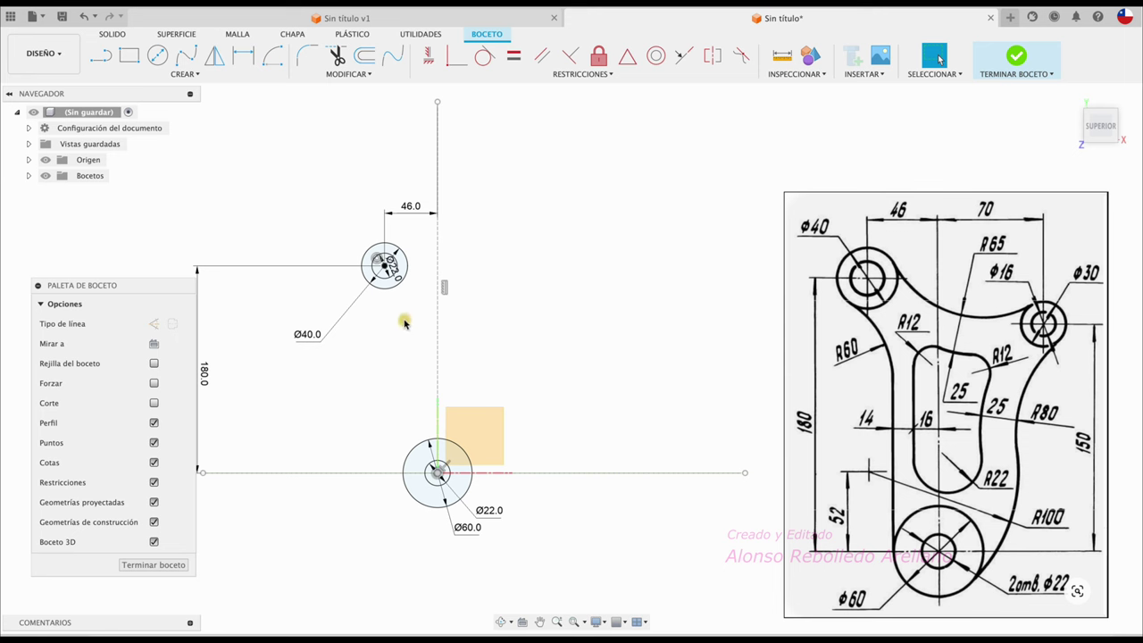
{"action": "left_click", "coordinate": [393, 274]}
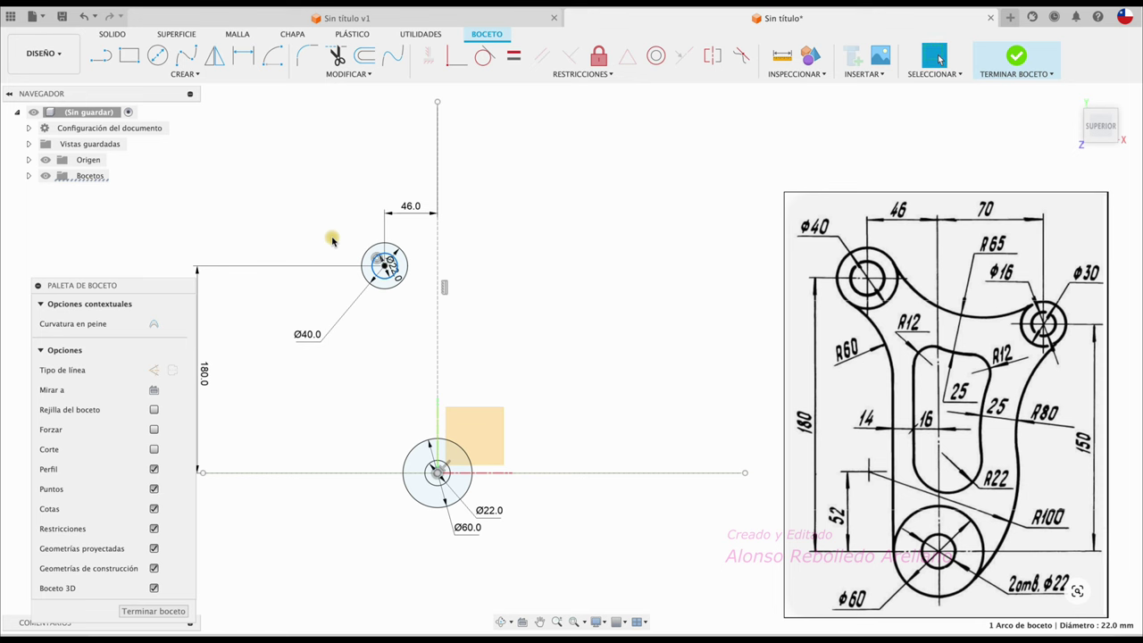
{"action": "left_click", "coordinate": [328, 237]}
{"action": "left_click", "coordinate": [396, 278]}
{"action": "scroll", "coordinate": [395, 278], "scroll_direction": "up", "scroll_amount": 2}
{"action": "left_click", "coordinate": [411, 272]}
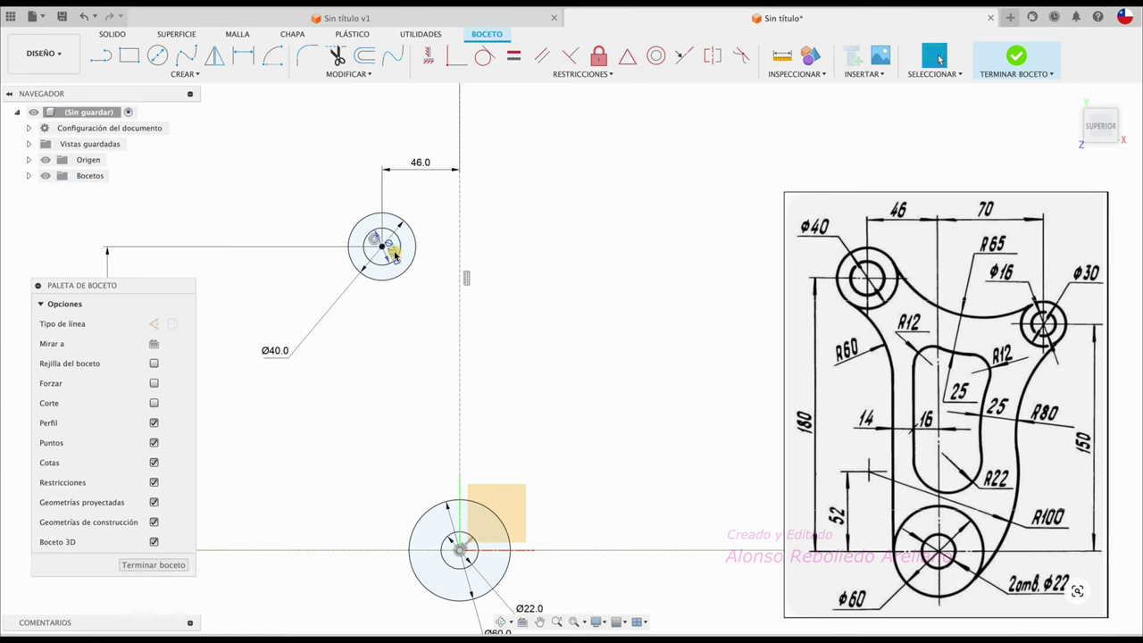
{"action": "left_click_drag", "start_coordinate": [412, 271], "coordinate": [329, 190]}
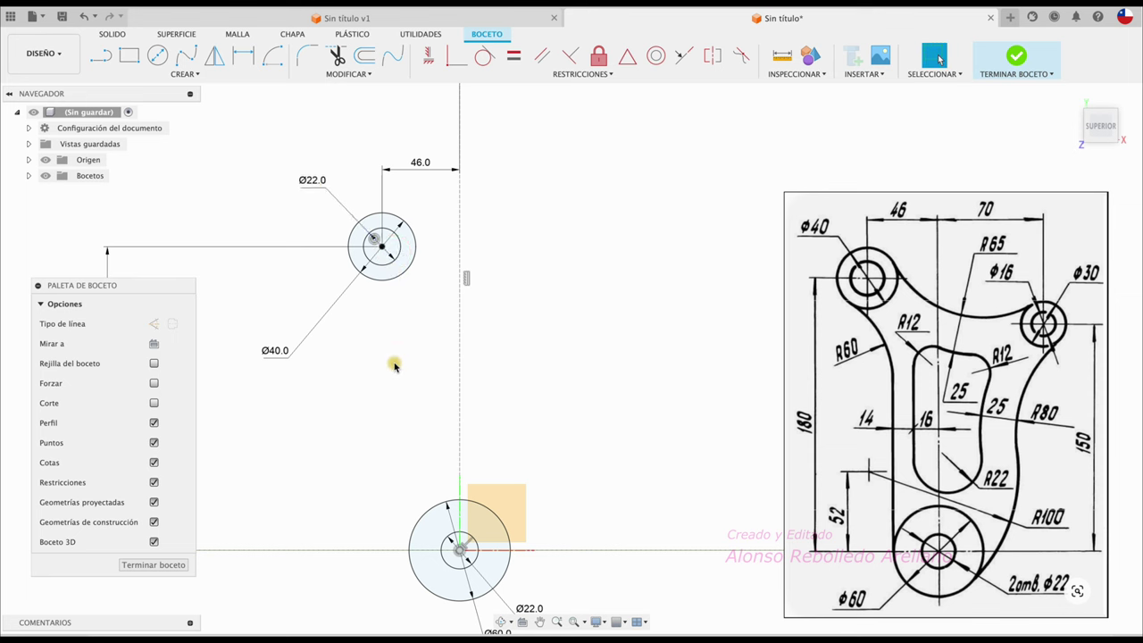
{"action": "scroll", "coordinate": [396, 364], "scroll_direction": "down", "scroll_amount": 2}
{"action": "middle_click_drag", "start_coordinate": [574, 293], "coordinate": [563, 281]}
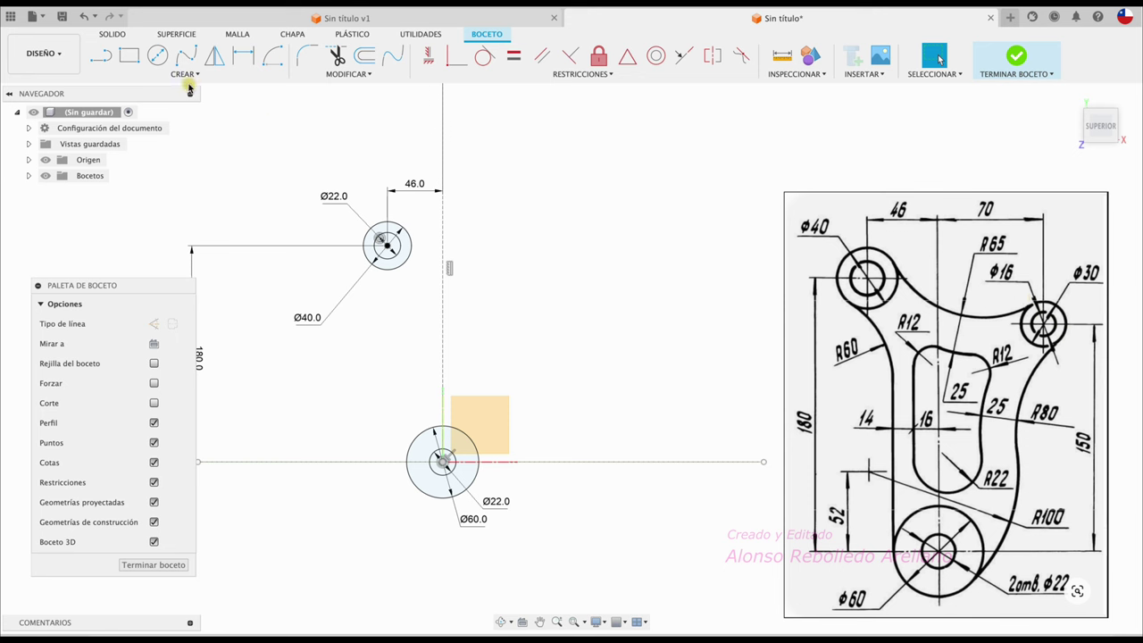
Draw a new circle to the upper right and dimension it Ø30
{"action": "left_click", "coordinate": [157, 55]}
{"action": "left_click", "coordinate": [556, 277]}
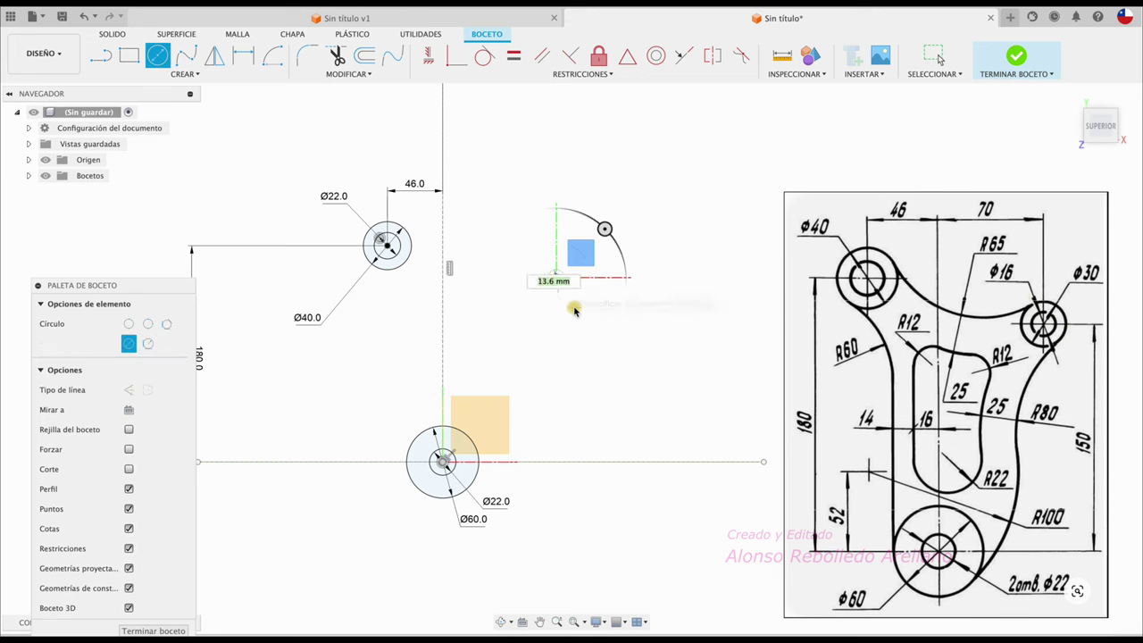
{"action": "left_click", "coordinate": [573, 307]}
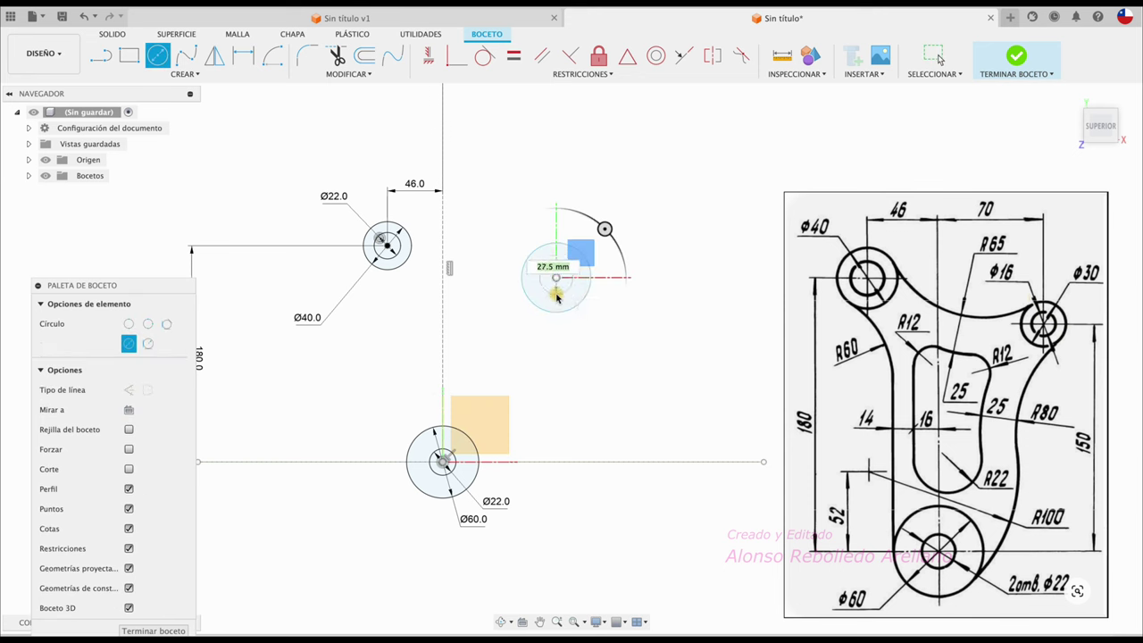
{"action": "key", "text": "Escape"}
{"action": "key", "text": "d"}
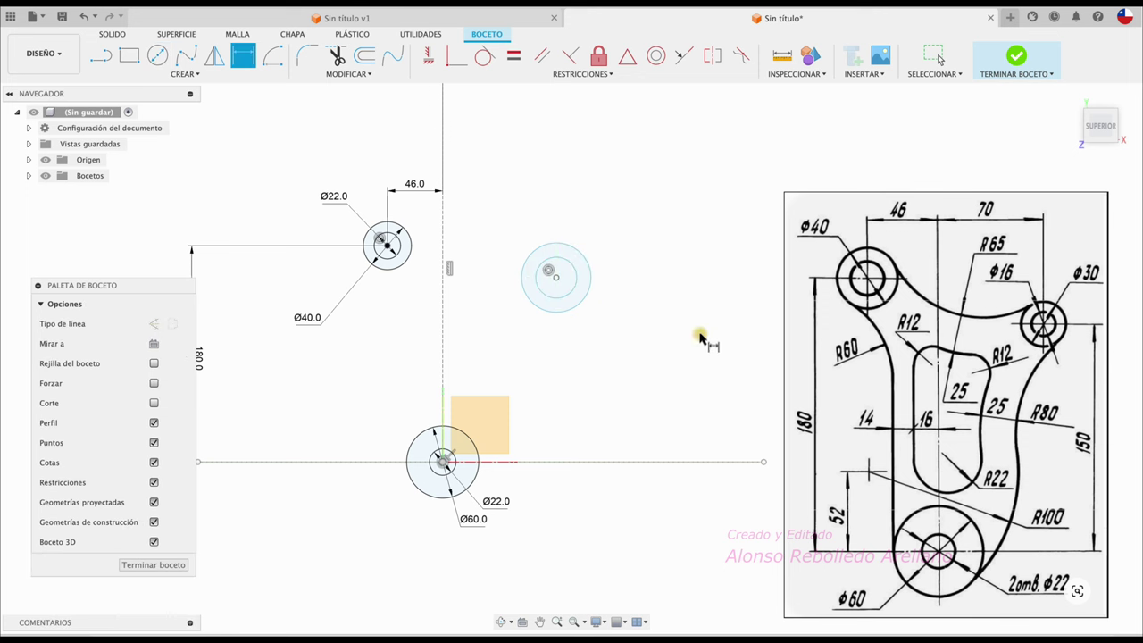
{"action": "left_click", "coordinate": [588, 297]}
{"action": "left_click", "coordinate": [646, 234]}
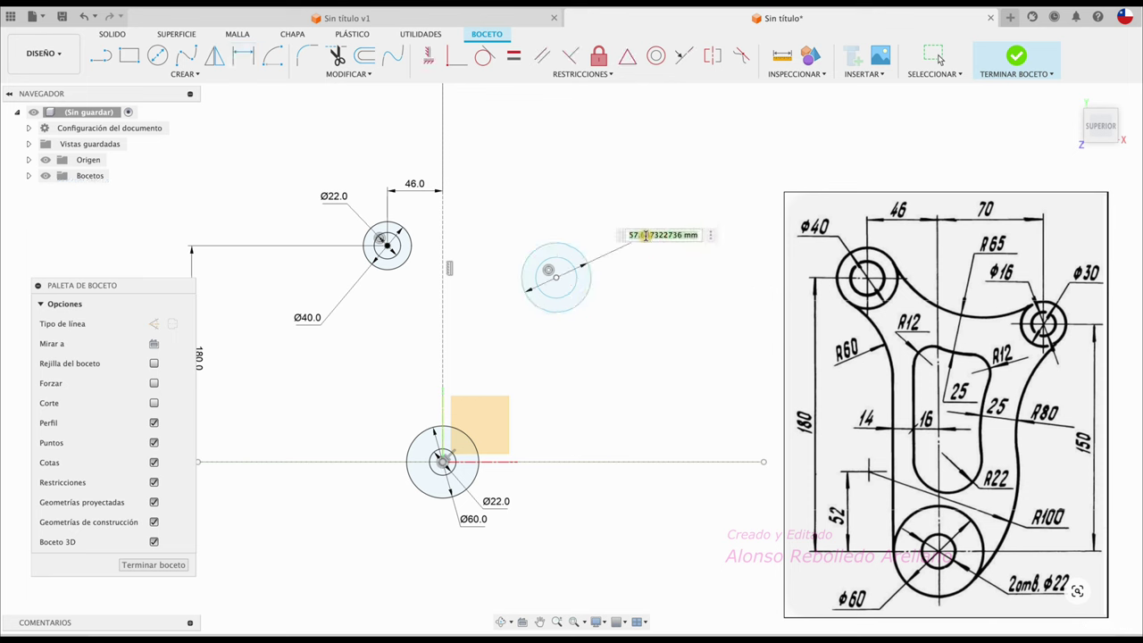
{"action": "type", "text": "30"}
{"action": "key", "text": "Return"}
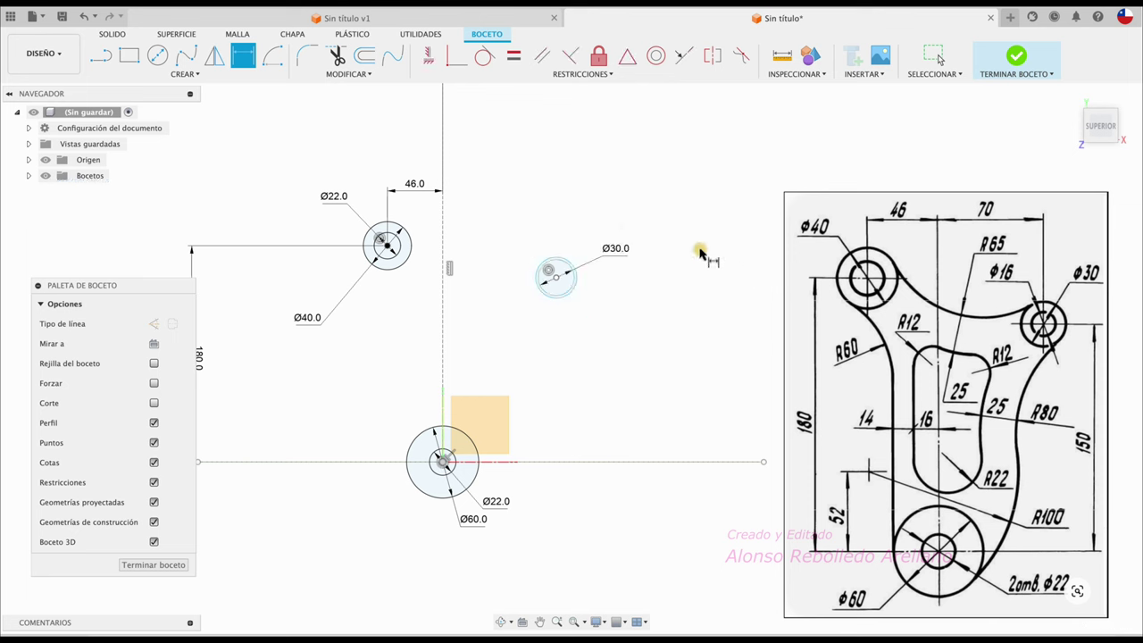
Change that circle to Ø16 and dimension its outer concentric circle Ø30
{"action": "scroll", "coordinate": [601, 280], "scroll_direction": "up", "scroll_amount": 3}
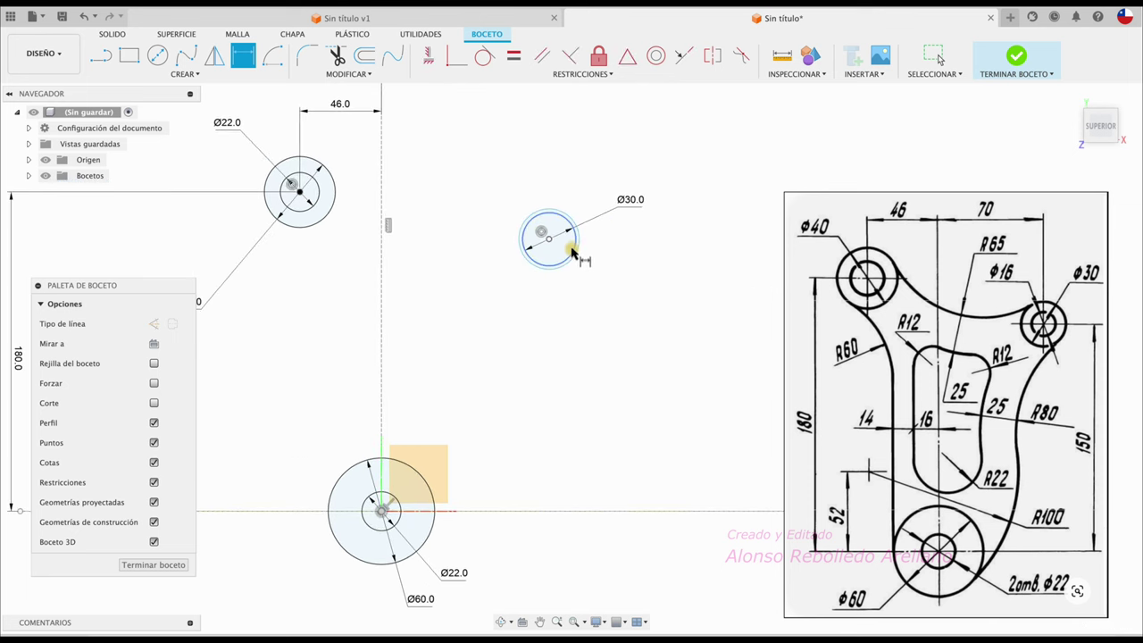
{"action": "left_click", "coordinate": [571, 255]}
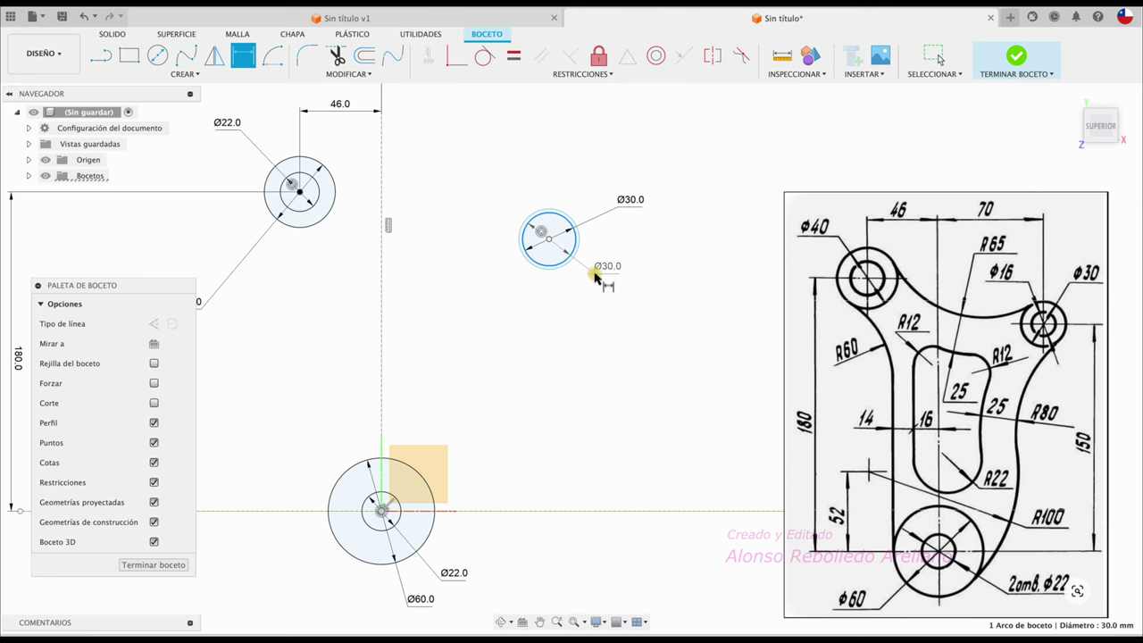
{"action": "scroll", "coordinate": [596, 278], "scroll_direction": "up", "scroll_amount": 2}
{"action": "key", "text": "Escape"}
{"action": "left_click", "coordinate": [649, 149]}
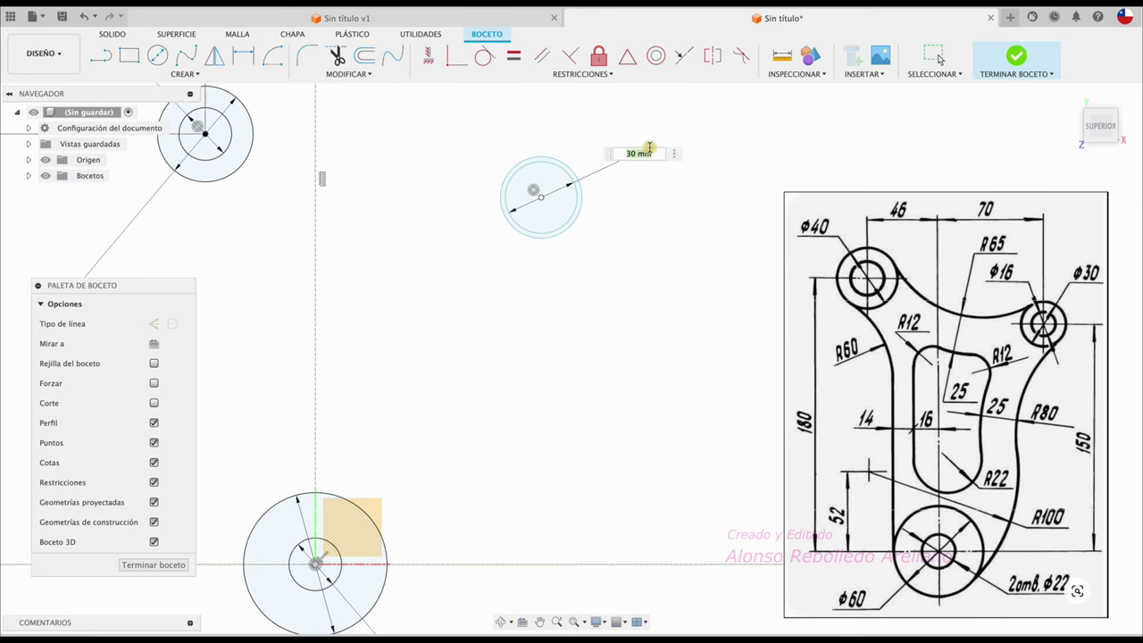
{"action": "key", "text": "Return"}
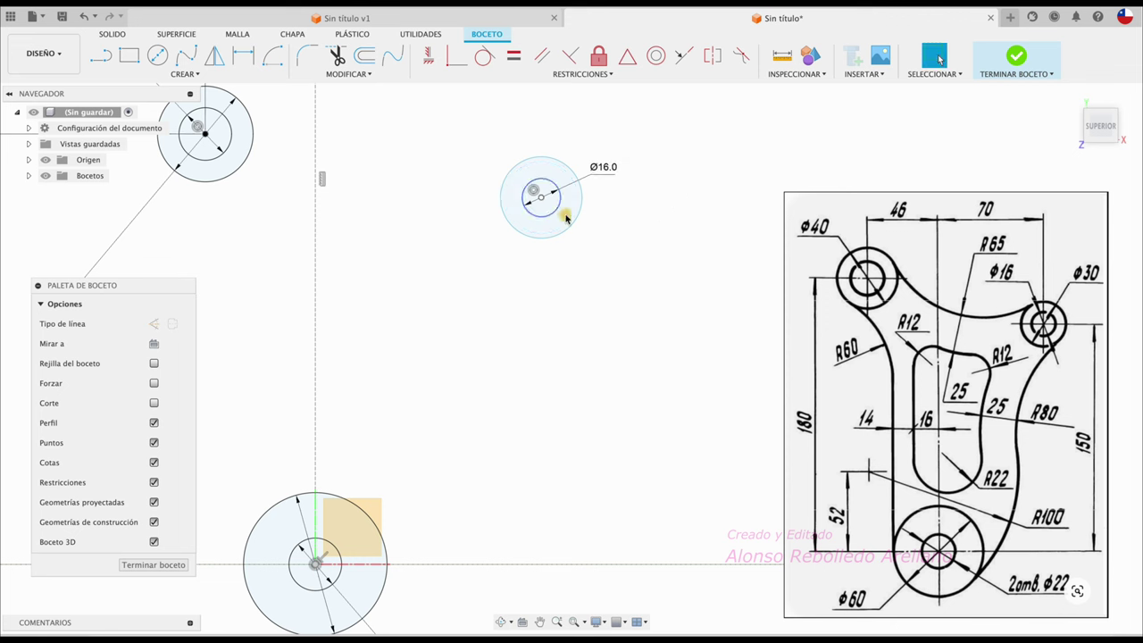
{"action": "key", "text": "d"}
{"action": "left_click", "coordinate": [586, 237]}
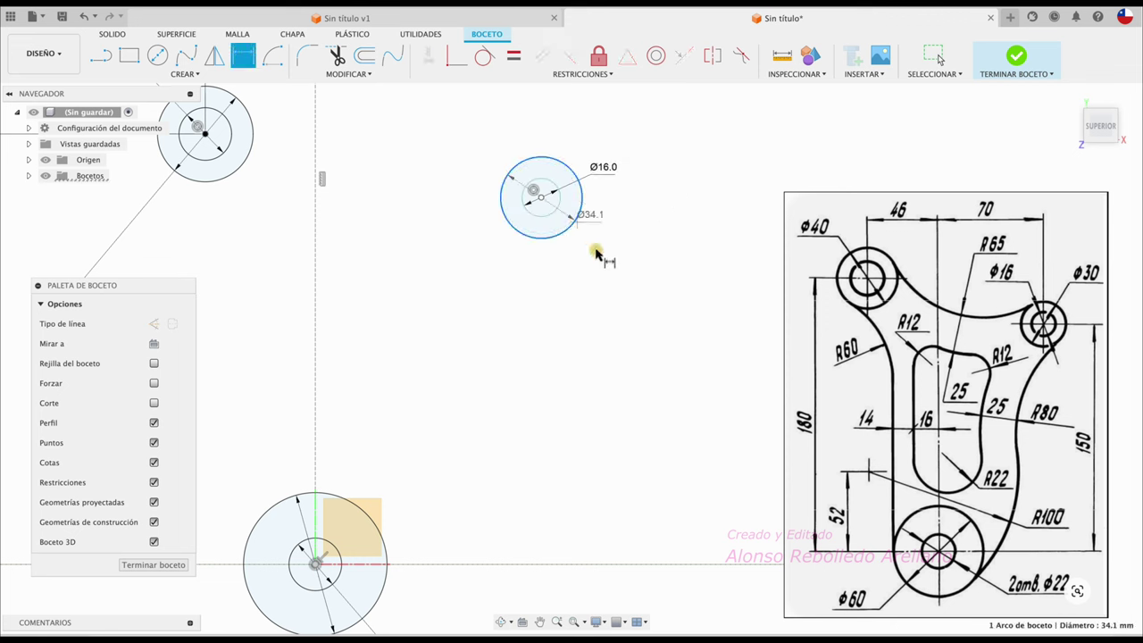
{"action": "left_click", "coordinate": [608, 271]}
{"action": "type", "text": "30"}
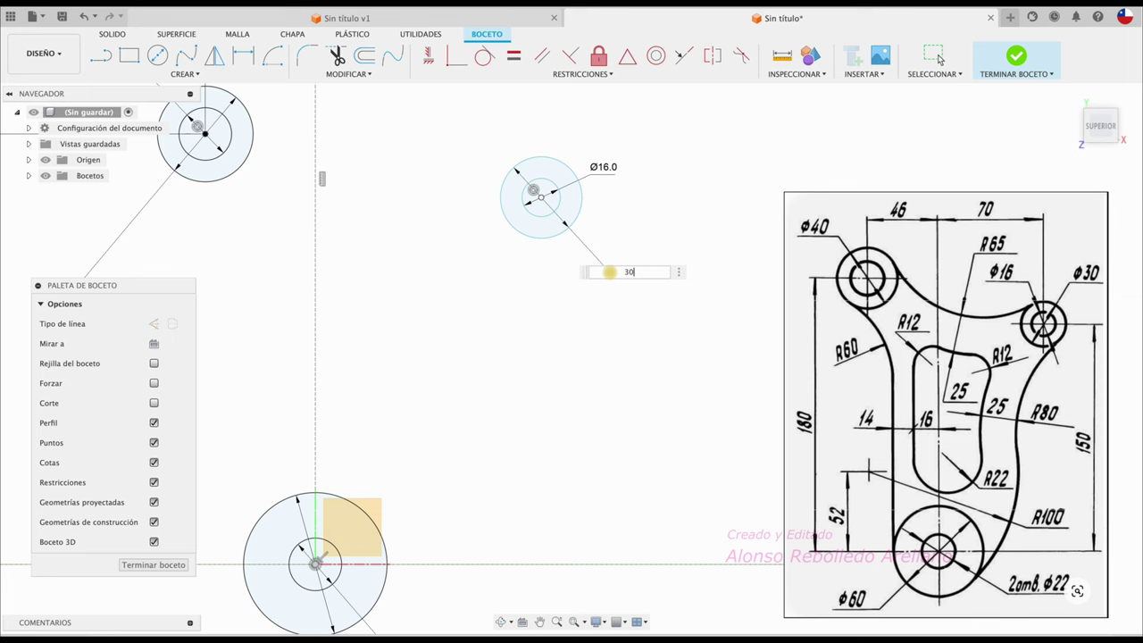
{"action": "key", "text": "Return"}
{"action": "scroll", "coordinate": [649, 346], "scroll_direction": "down", "scroll_amount": 2}
{"action": "scroll", "coordinate": [649, 346], "scroll_direction": "down", "scroll_amount": 2}
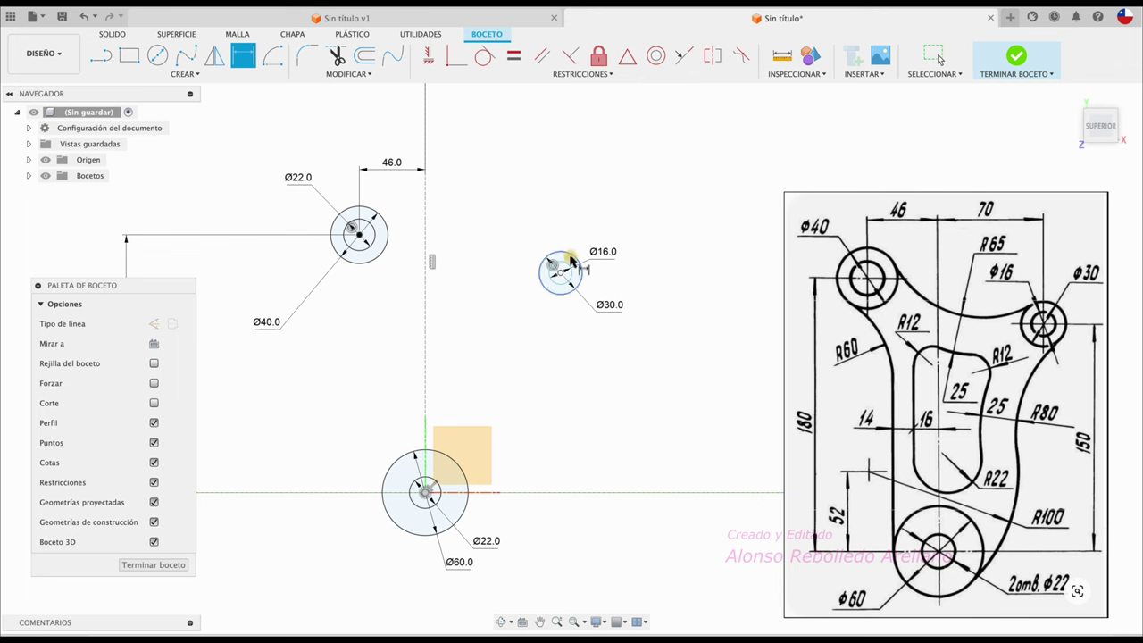
Dimension the Ø30 boss 70 mm right of the vertical centre line
{"action": "left_click", "coordinate": [543, 256]}
{"action": "left_click", "coordinate": [426, 272]}
{"action": "left_click", "coordinate": [468, 167]}
{"action": "type", "text": "70"}
{"action": "key", "text": "Return"}
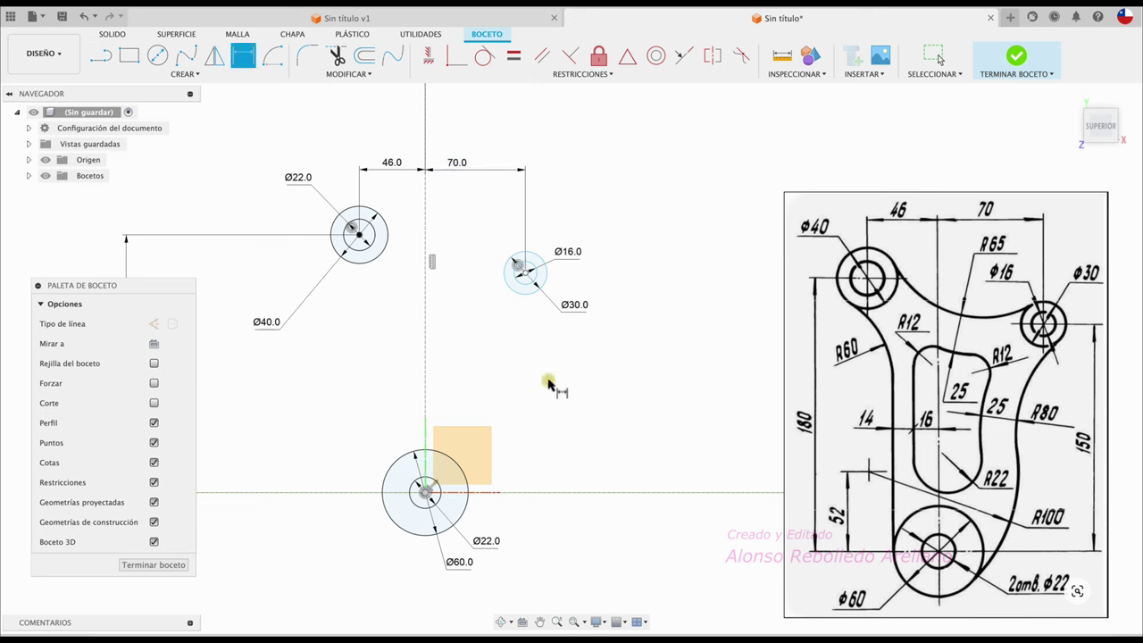
Dimension the boss centre 150 mm above the horizontal base line
{"action": "left_click", "coordinate": [527, 274]}
{"action": "left_click", "coordinate": [539, 491]}
{"action": "left_click", "coordinate": [695, 372]}
{"action": "type", "text": "1"}
{"action": "key", "text": "Return"}
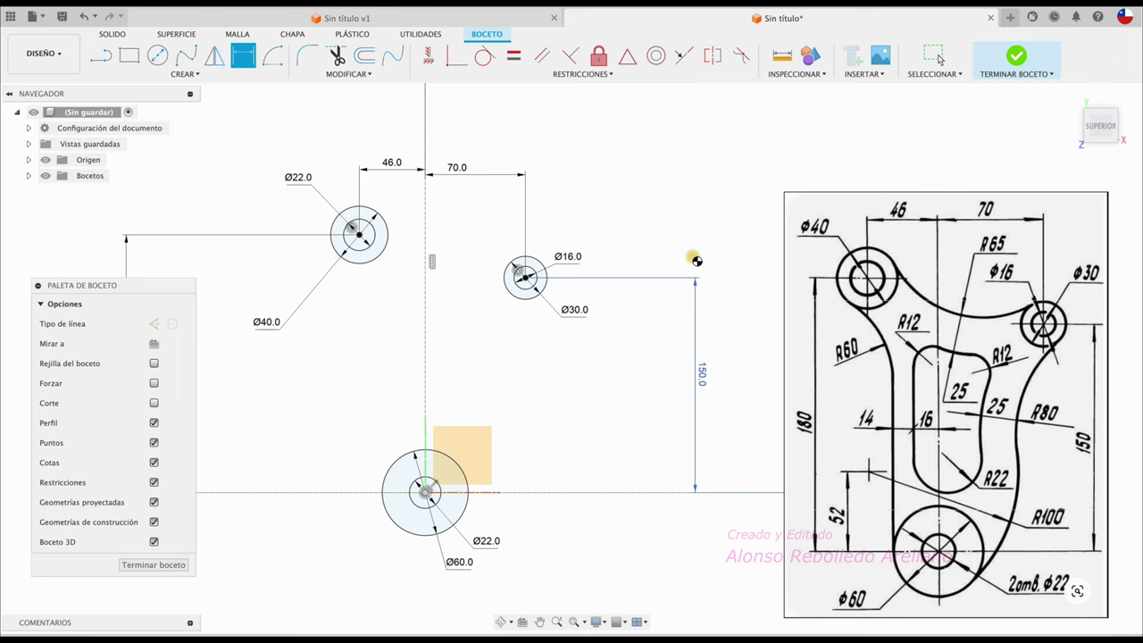
{"action": "key", "text": "Escape"}
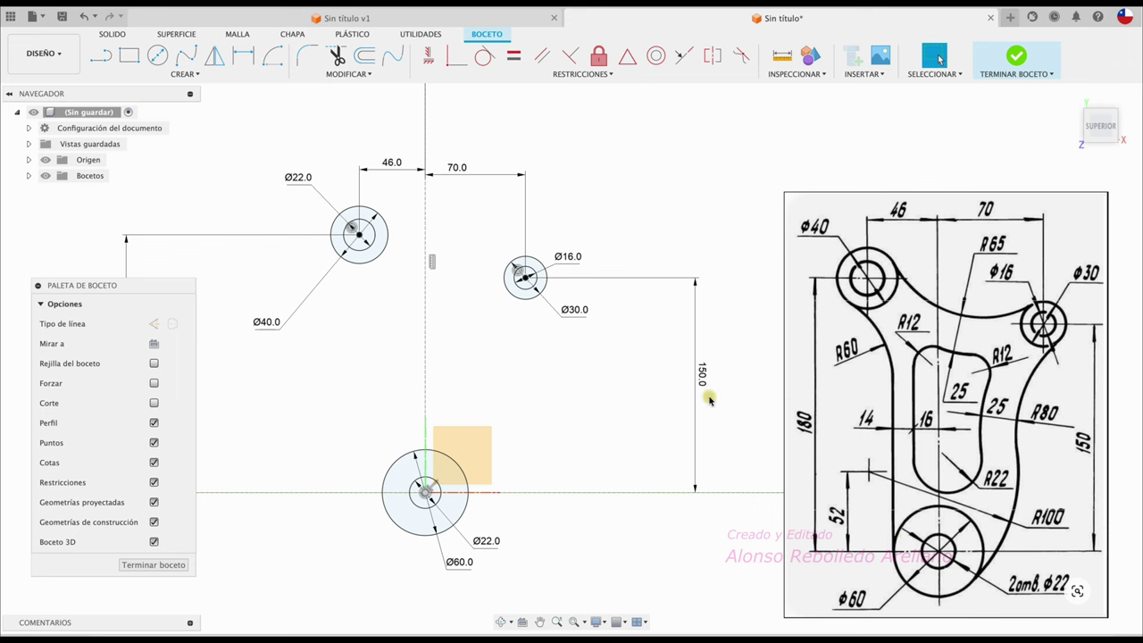
{"action": "left_click", "coordinate": [100, 55]}
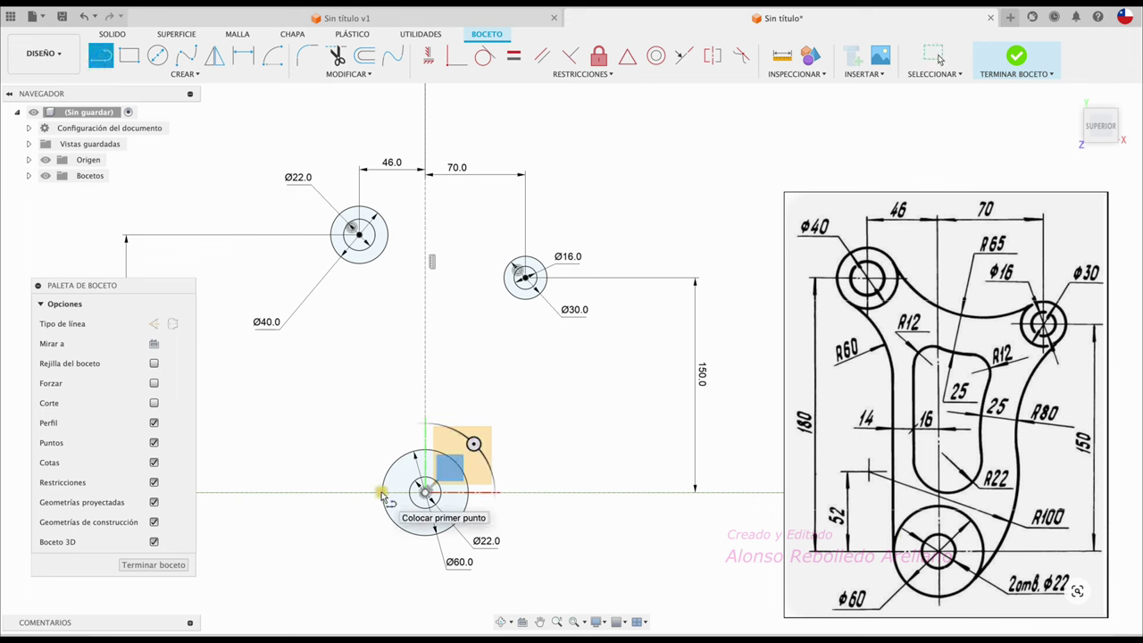
Draw a vertical line from the lower boss's left edge up to the Ø40 circle
{"action": "left_click", "coordinate": [382, 494]}
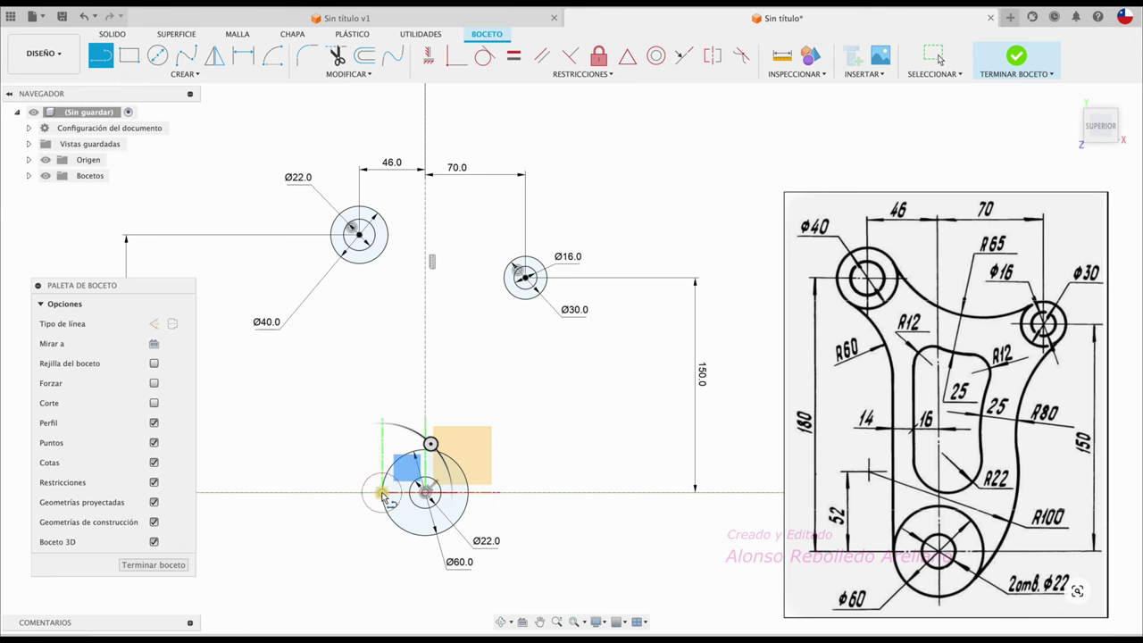
{"action": "left_click", "coordinate": [382, 296]}
{"action": "key", "text": "Escape"}
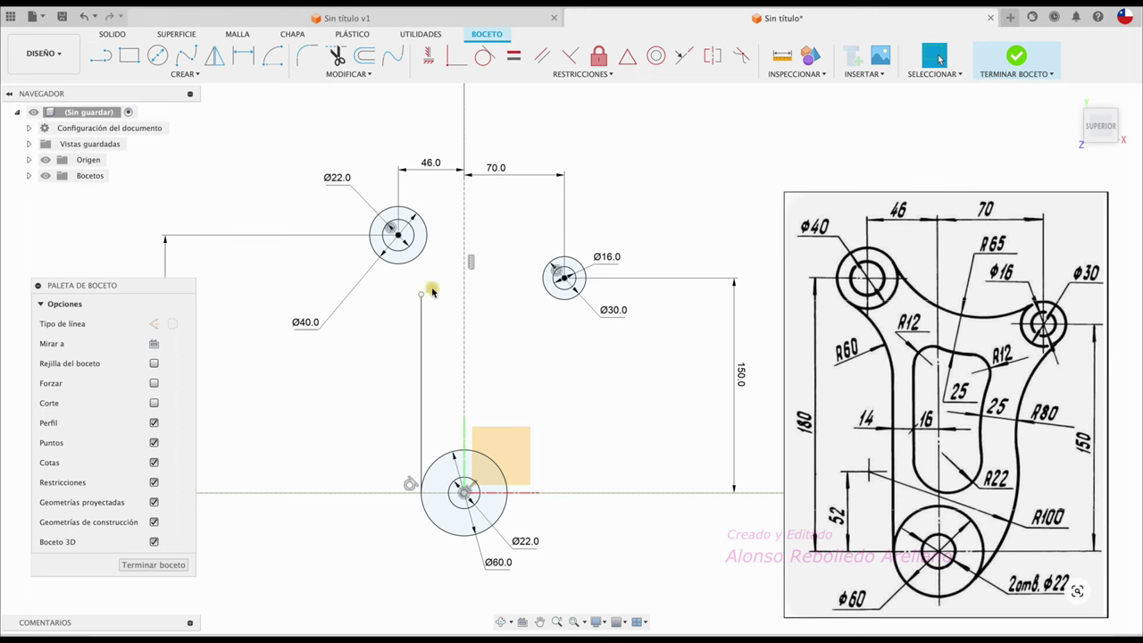
{"action": "mouse_move", "coordinate": [421, 296]}
{"action": "left_mouse_down"}
{"action": "mouse_move", "coordinate": [423, 264]}
{"action": "mouse_move", "coordinate": [421, 278]}
{"action": "left_mouse_up"}
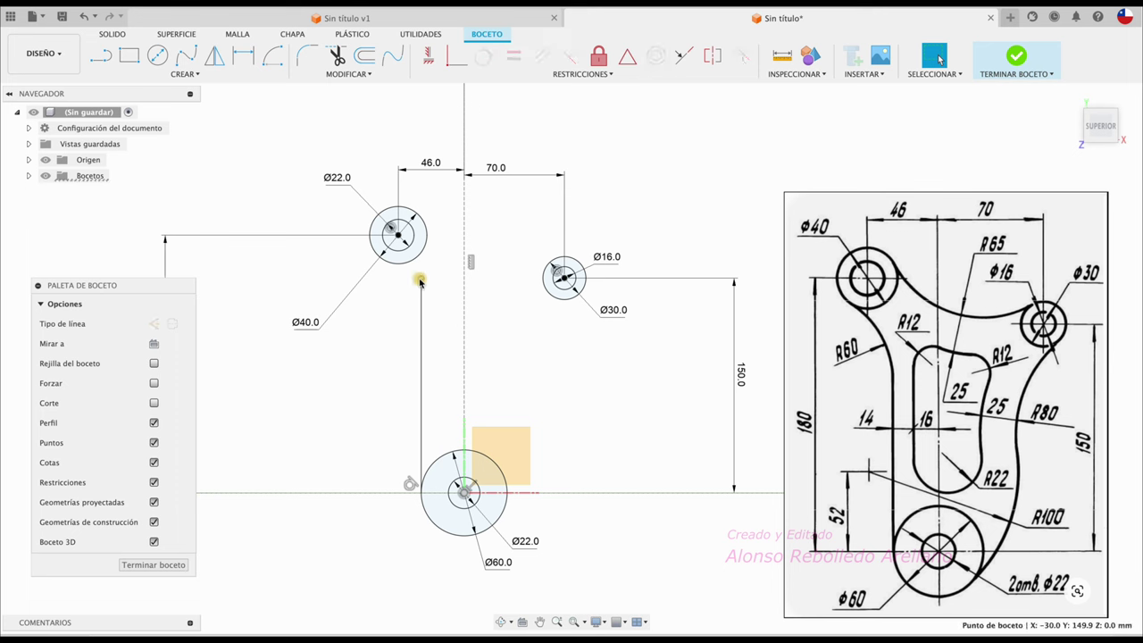
{"action": "middle_click_drag", "start_coordinate": [441, 297], "coordinate": [460, 305]}
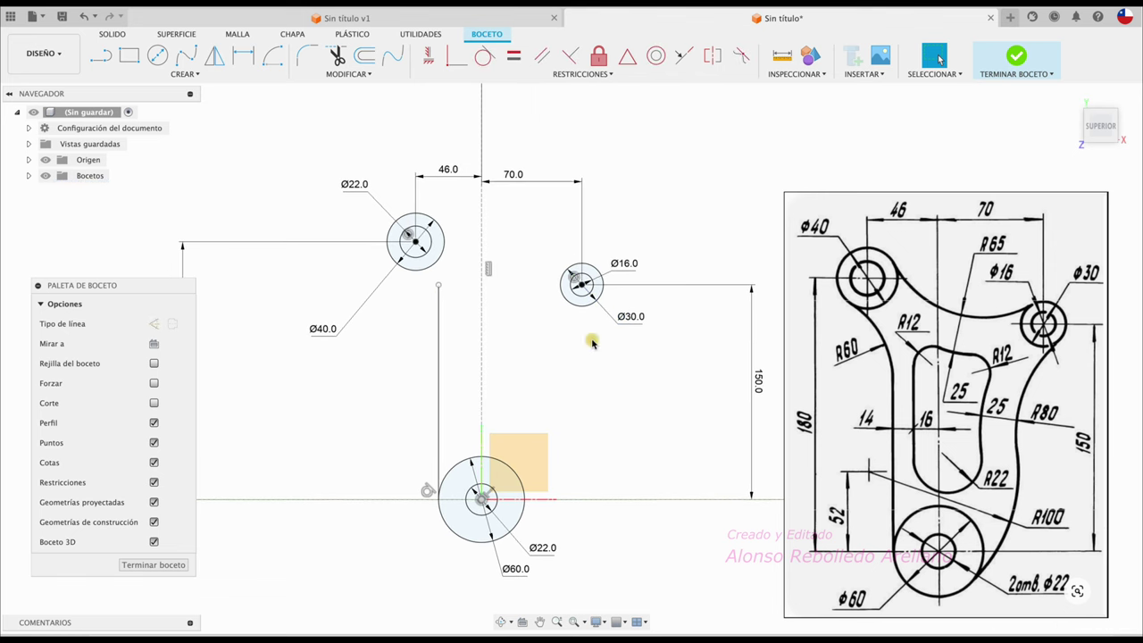
Add a centre-diameter circle left of the line and dimension it Ø120
{"action": "left_click", "coordinate": [157, 55]}
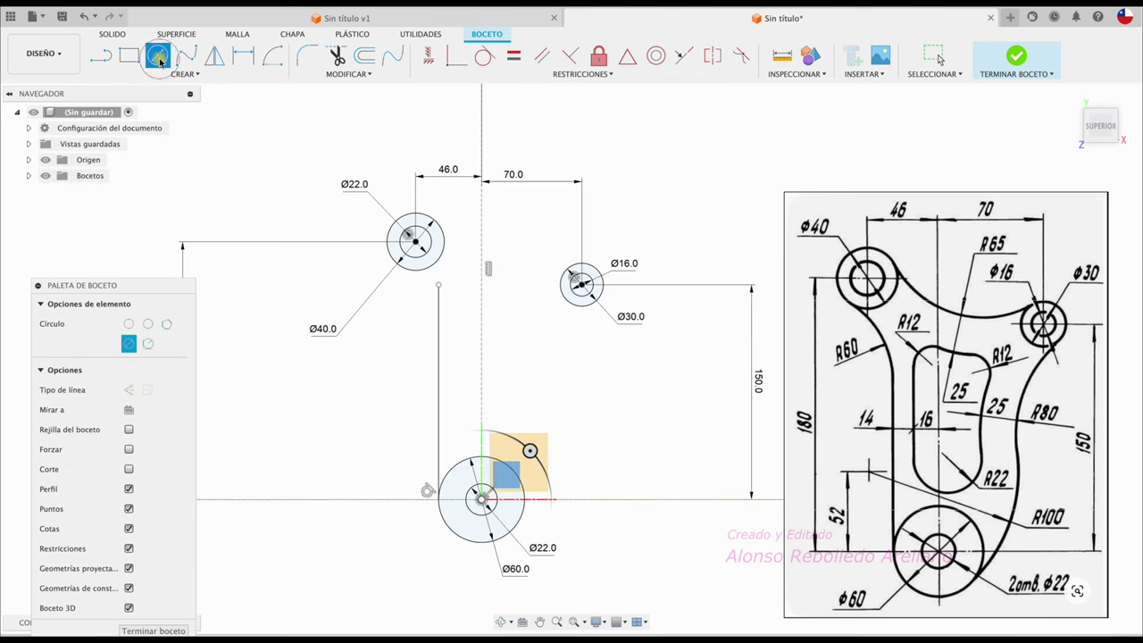
{"action": "left_click", "coordinate": [313, 343]}
{"action": "left_click", "coordinate": [409, 314]}
{"action": "key", "text": "Escape"}
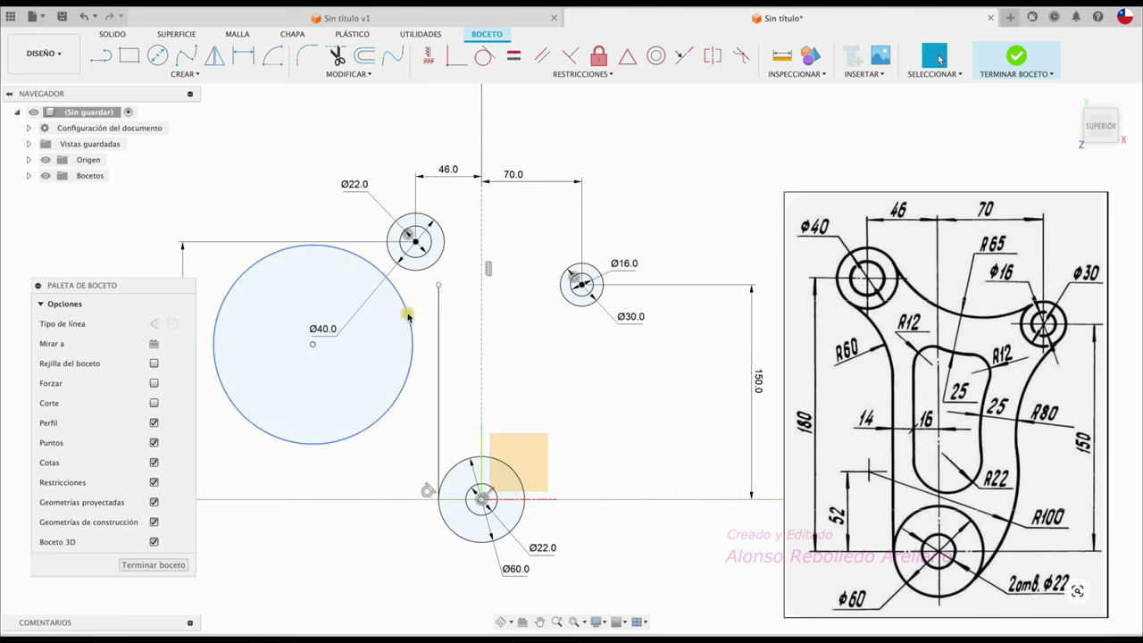
{"action": "key", "text": "d"}
{"action": "left_click", "coordinate": [383, 410]}
{"action": "left_click", "coordinate": [395, 464]}
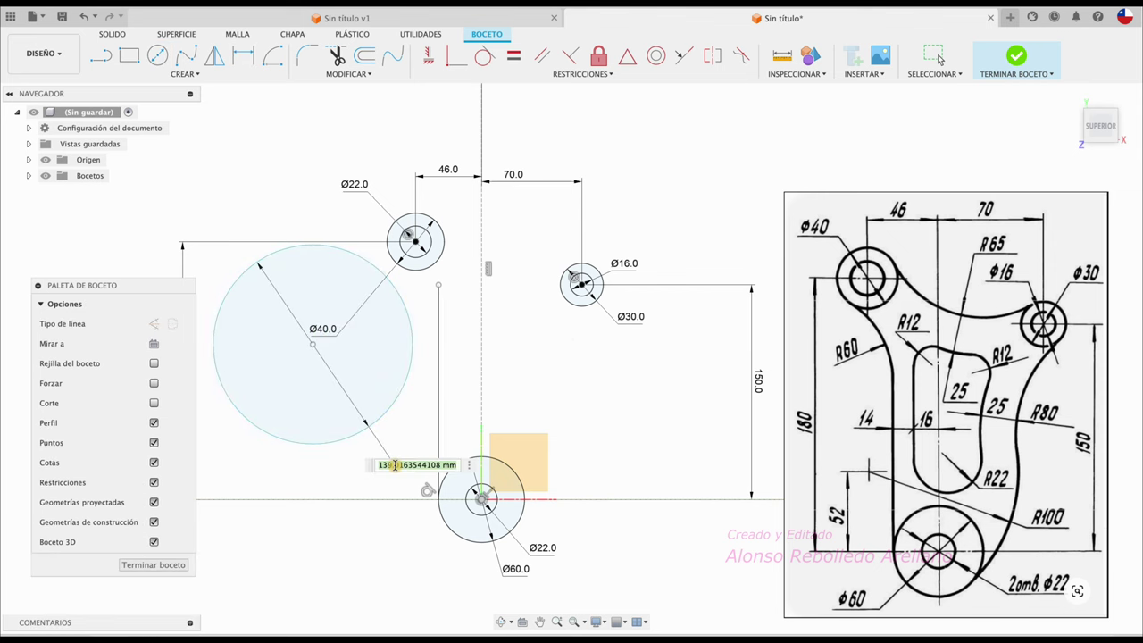
{"action": "type", "text": "120"}
{"action": "key", "text": "Return"}
{"action": "key", "text": "Escape"}
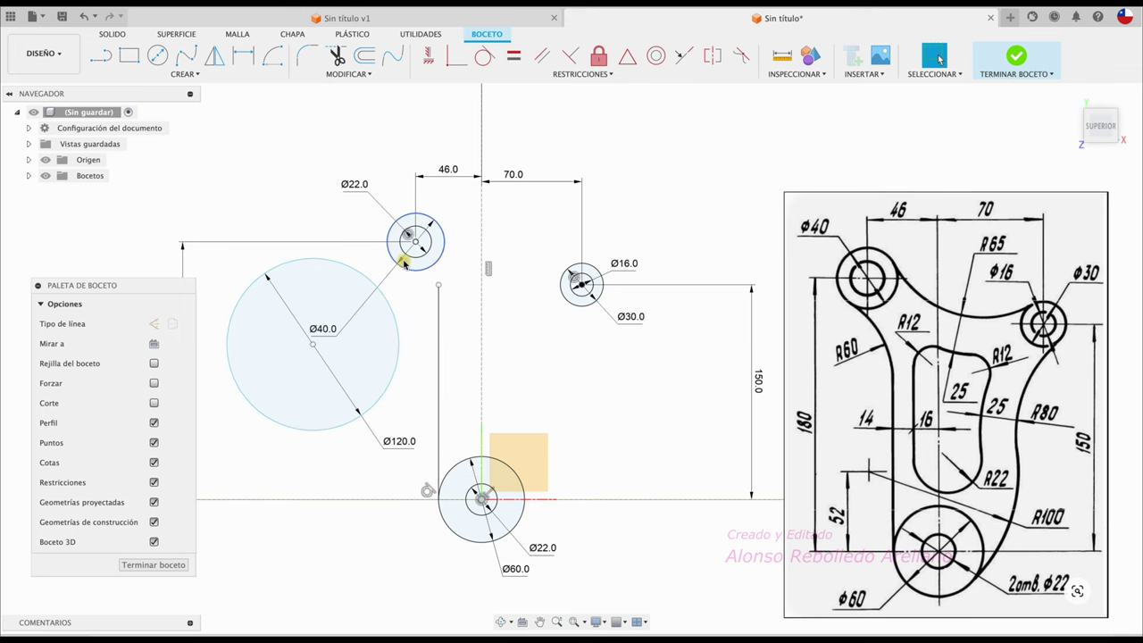
Make the Ø120 circle tangent to the line and Ø40 boss, then trim the excess
{"action": "left_click", "coordinate": [396, 328]}
{"action": "left_click", "coordinate": [438, 327]}
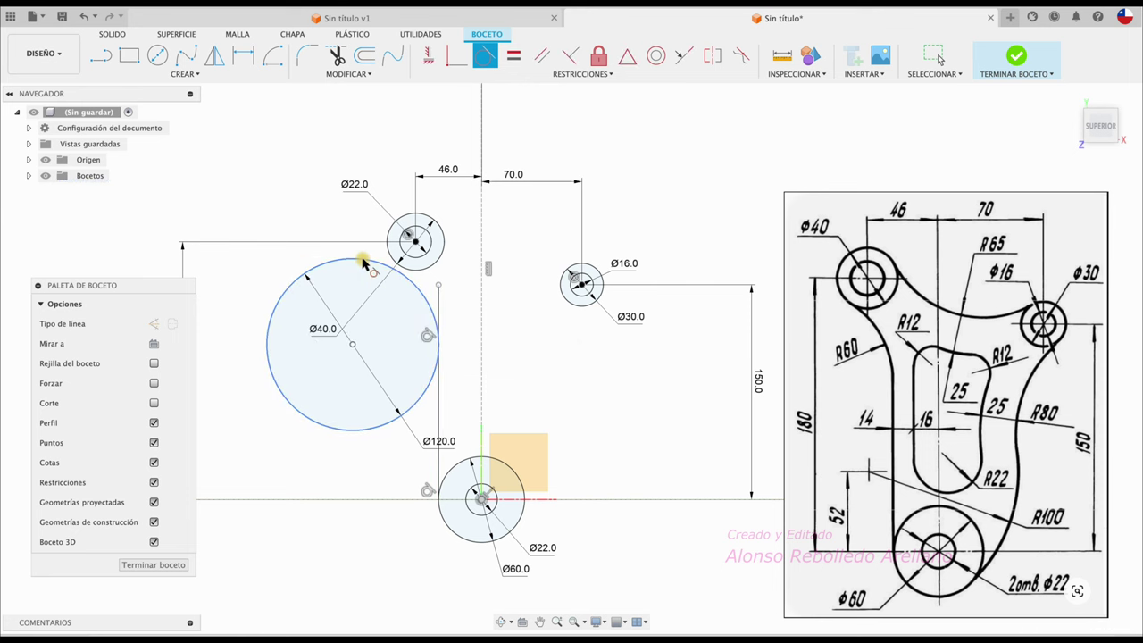
{"action": "left_click", "coordinate": [408, 271]}
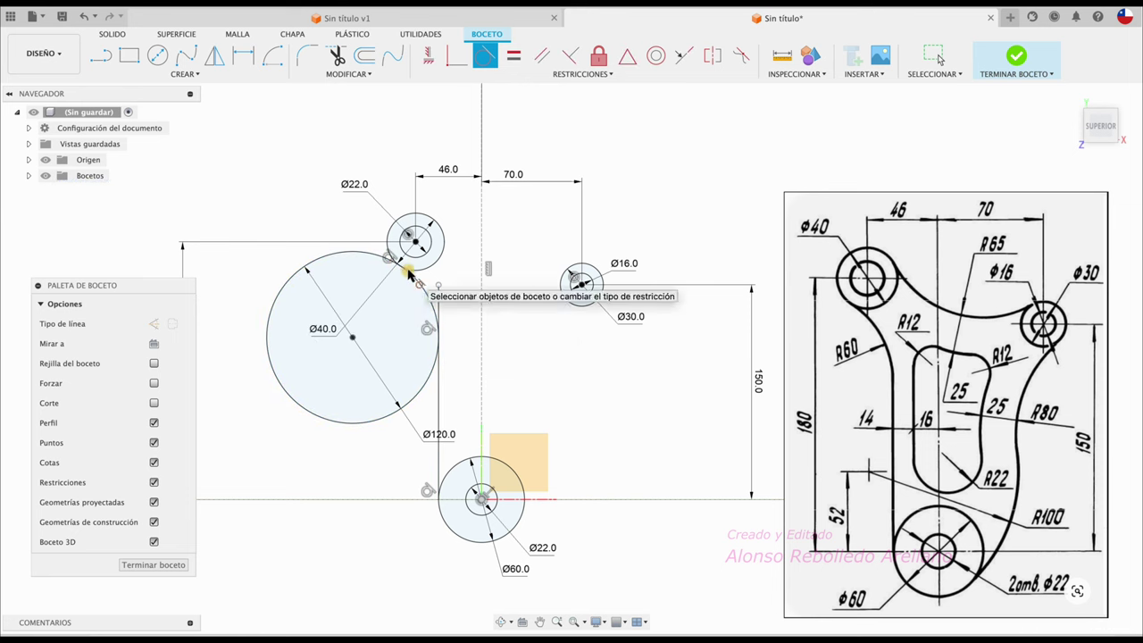
{"action": "key", "text": "Escape"}
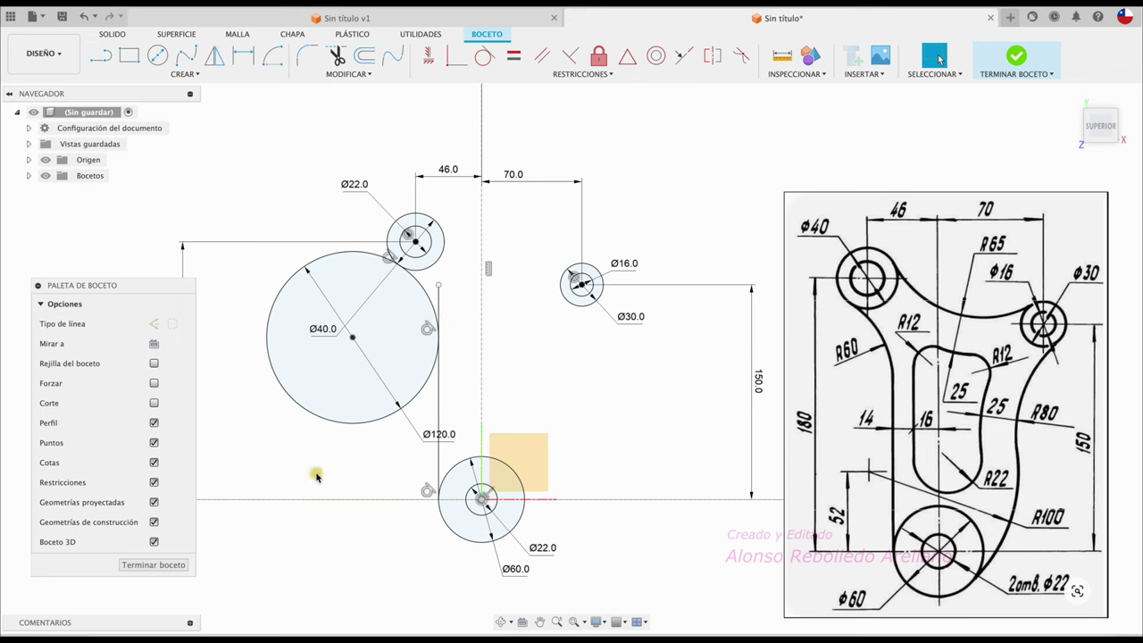
{"action": "key", "text": "t"}
{"action": "left_click", "coordinate": [416, 393]}
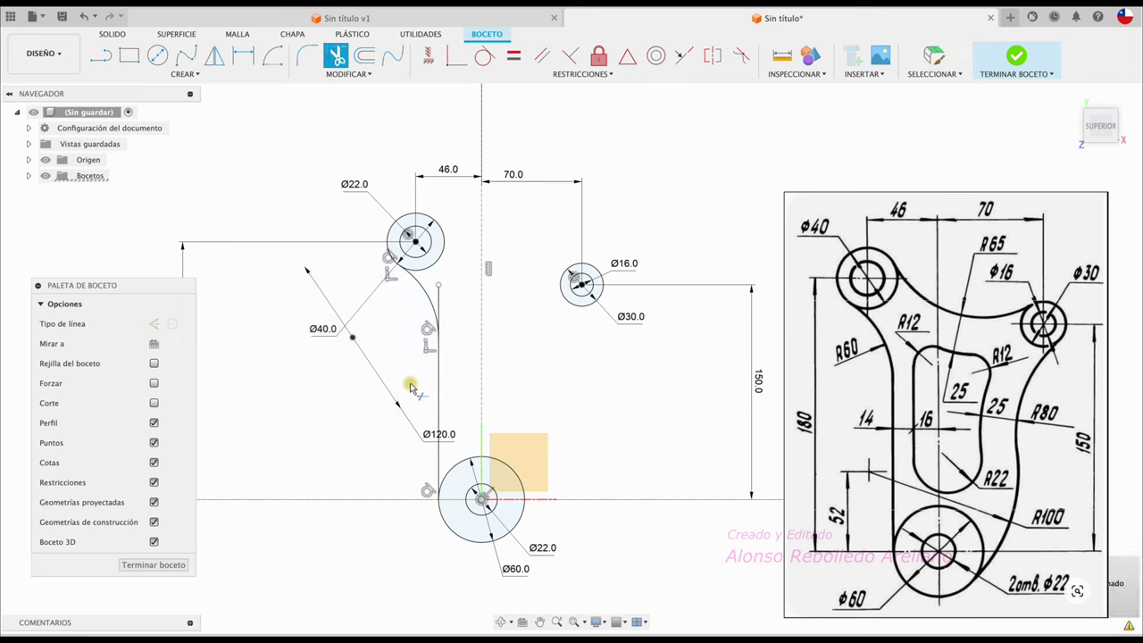
{"action": "left_click", "coordinate": [438, 290]}
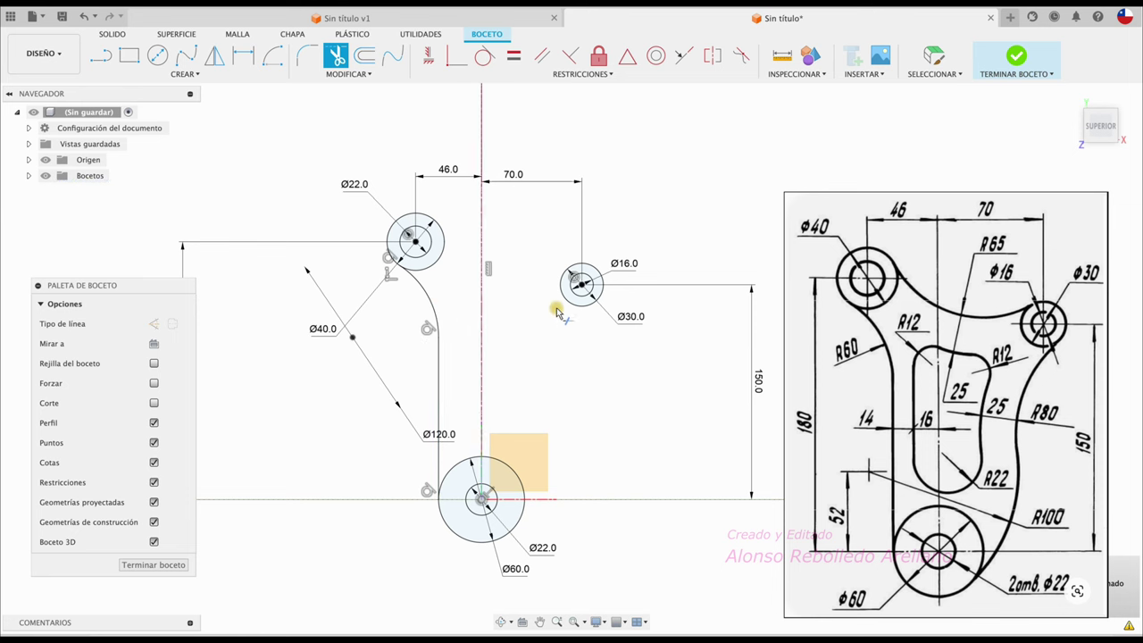
{"action": "key", "text": "Escape"}
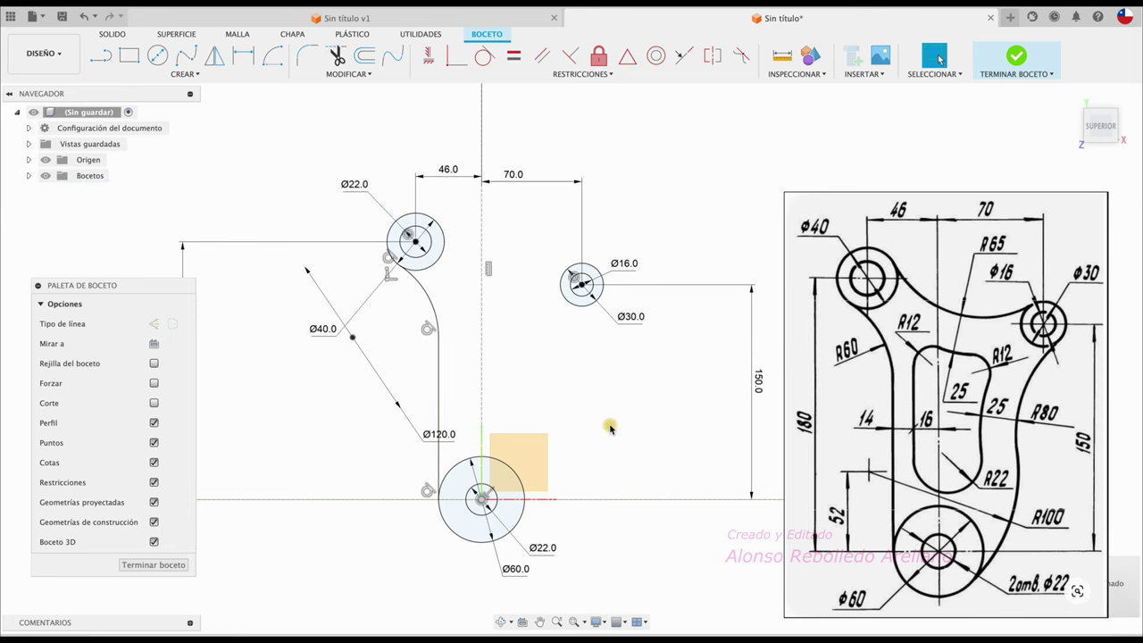
Zoom and pan the view to frame the dimensioned bosses
{"action": "scroll", "coordinate": [610, 427], "scroll_direction": "down", "scroll_amount": 1}
{"action": "scroll", "coordinate": [611, 429], "scroll_direction": "down", "scroll_amount": 1}
{"action": "scroll", "coordinate": [611, 427], "scroll_direction": "right", "scroll_amount": 3}
{"action": "scroll", "coordinate": [610, 427], "scroll_direction": "right", "scroll_amount": 2}
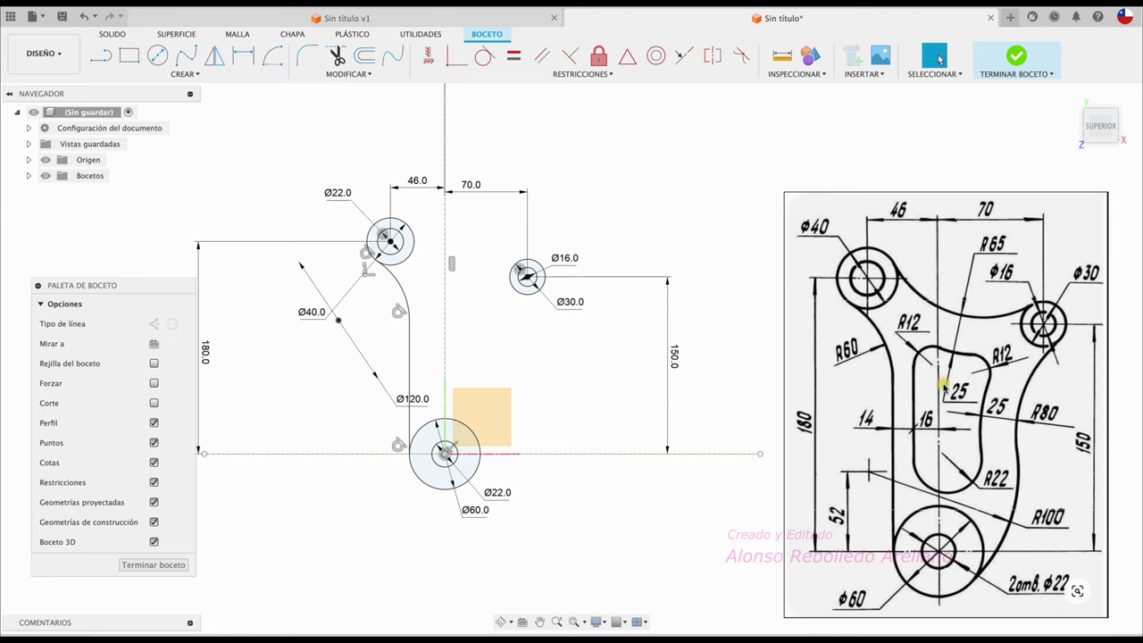
{"action": "scroll", "coordinate": [630, 345], "scroll_direction": "up", "scroll_amount": 3}
{"action": "scroll", "coordinate": [634, 348], "scroll_direction": "up", "scroll_amount": 3}
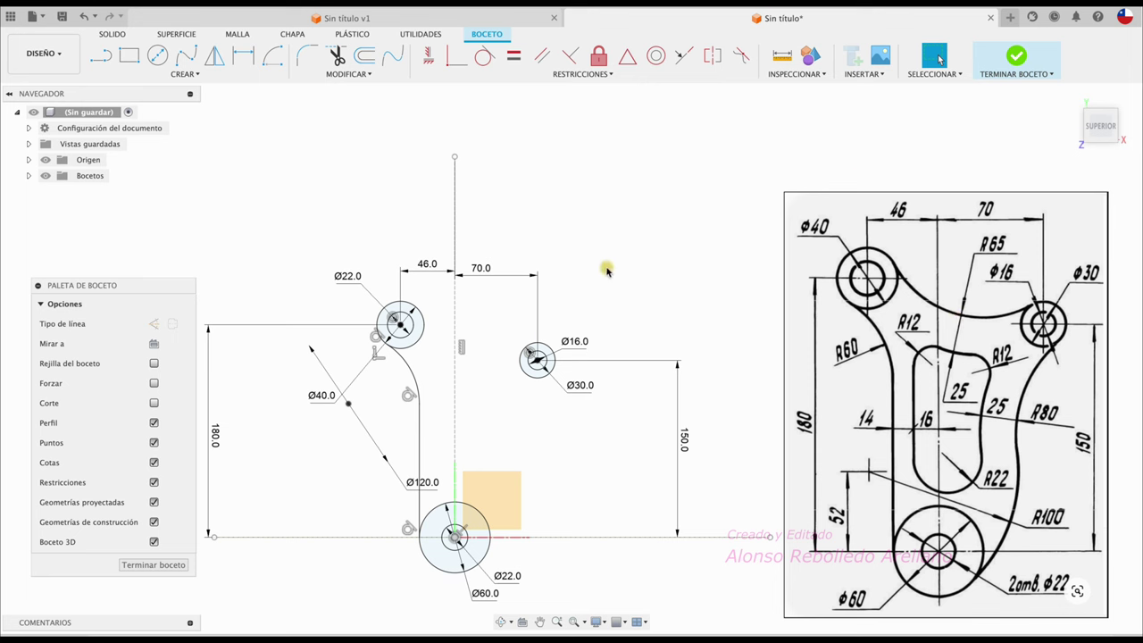
{"action": "scroll", "coordinate": [605, 270], "scroll_direction": "up", "scroll_amount": 1}
{"action": "scroll", "coordinate": [605, 270], "scroll_direction": "up", "scroll_amount": 1}
{"action": "scroll", "coordinate": [605, 269], "scroll_direction": "up", "scroll_amount": 1}
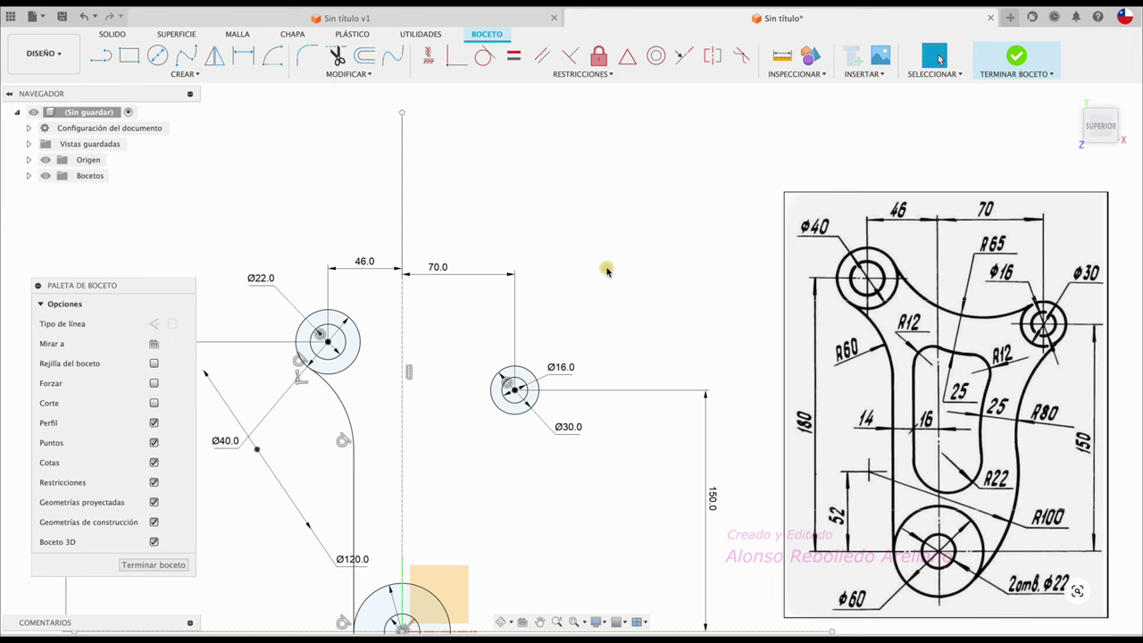
{"action": "middle_click_drag", "start_coordinate": [605, 270], "coordinate": [602, 277]}
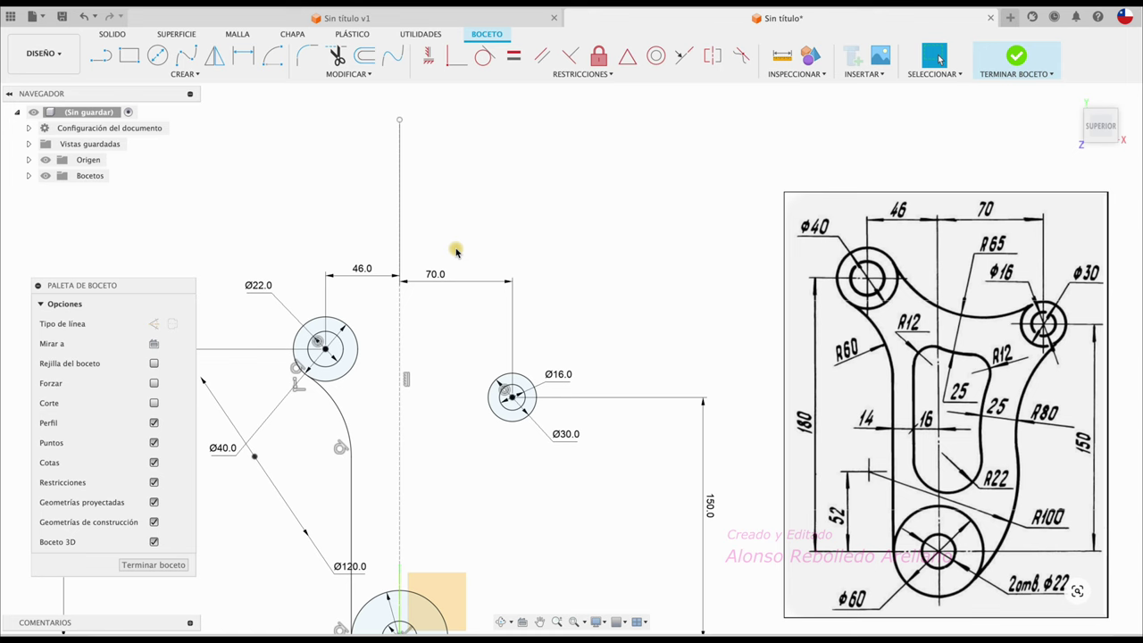
{"action": "scroll", "coordinate": [455, 251], "scroll_direction": "up", "scroll_amount": 2}
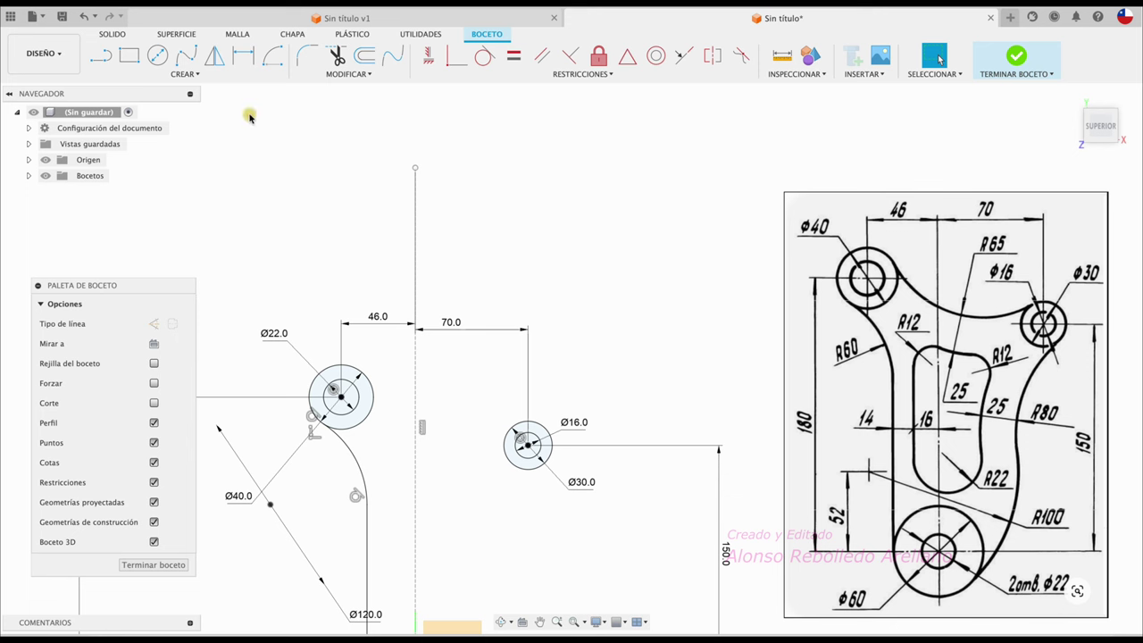
Draw a construction arc centred on the Ø22 boss with radius 65+20 (R85)
{"action": "left_click", "coordinate": [273, 55]}
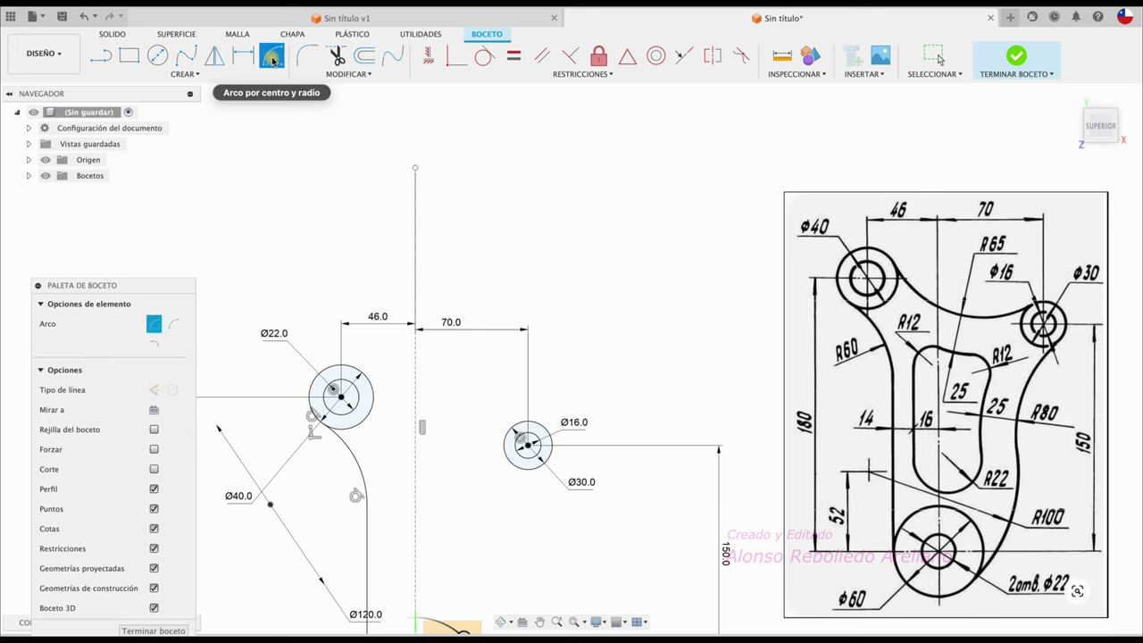
{"action": "left_click", "coordinate": [341, 396]}
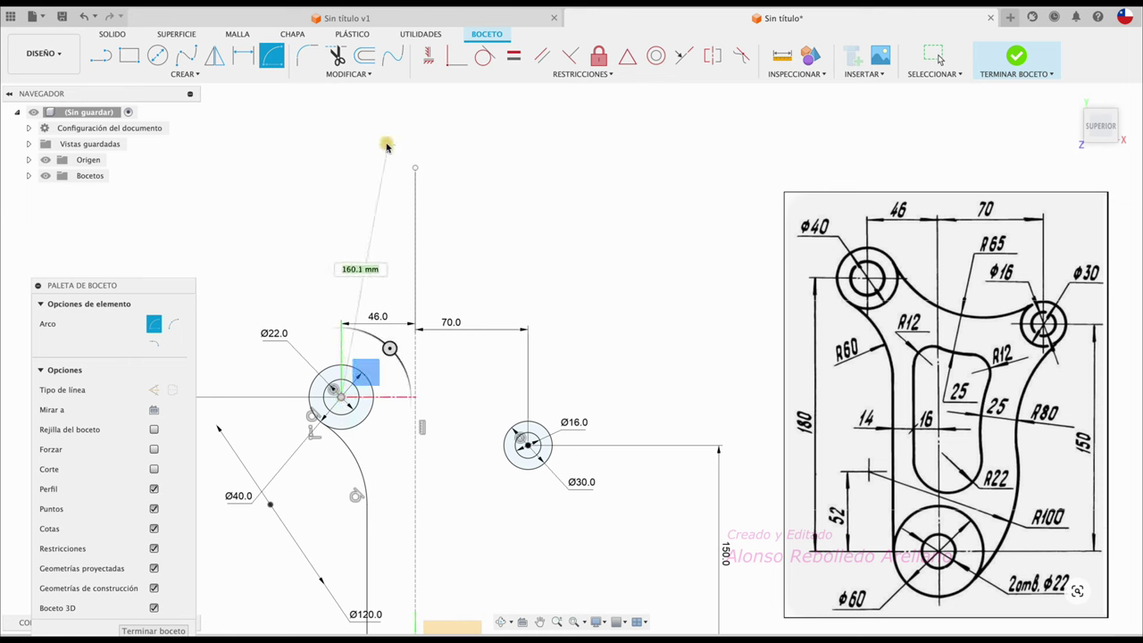
{"action": "left_click", "coordinate": [407, 118]}
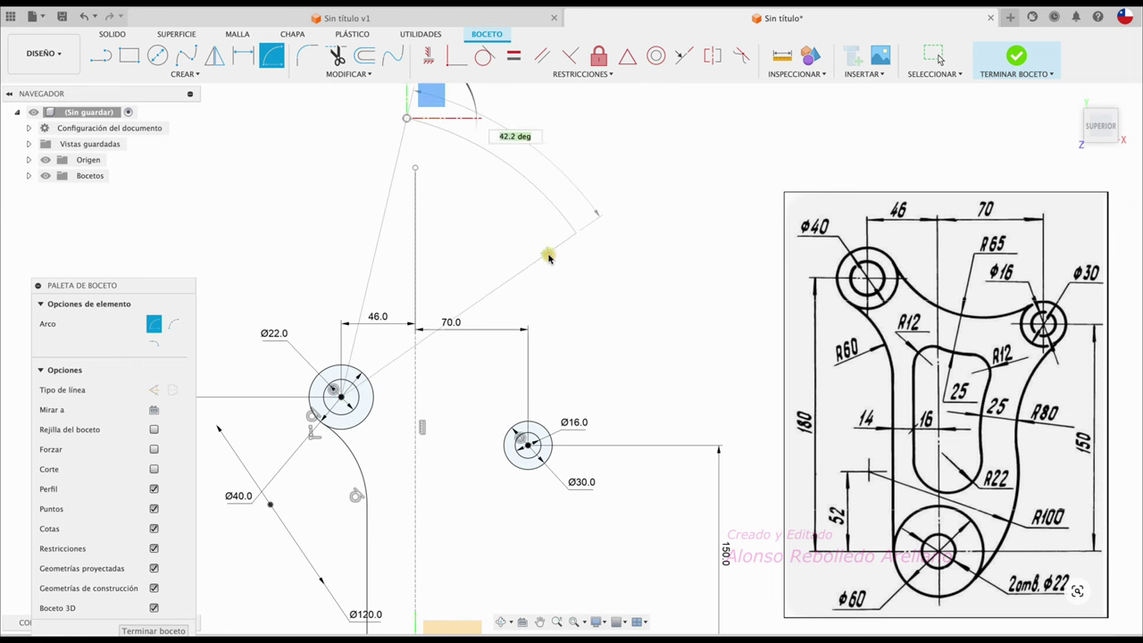
{"action": "left_click", "coordinate": [547, 257]}
{"action": "key", "text": "Escape"}
{"action": "left_click", "coordinate": [554, 211]}
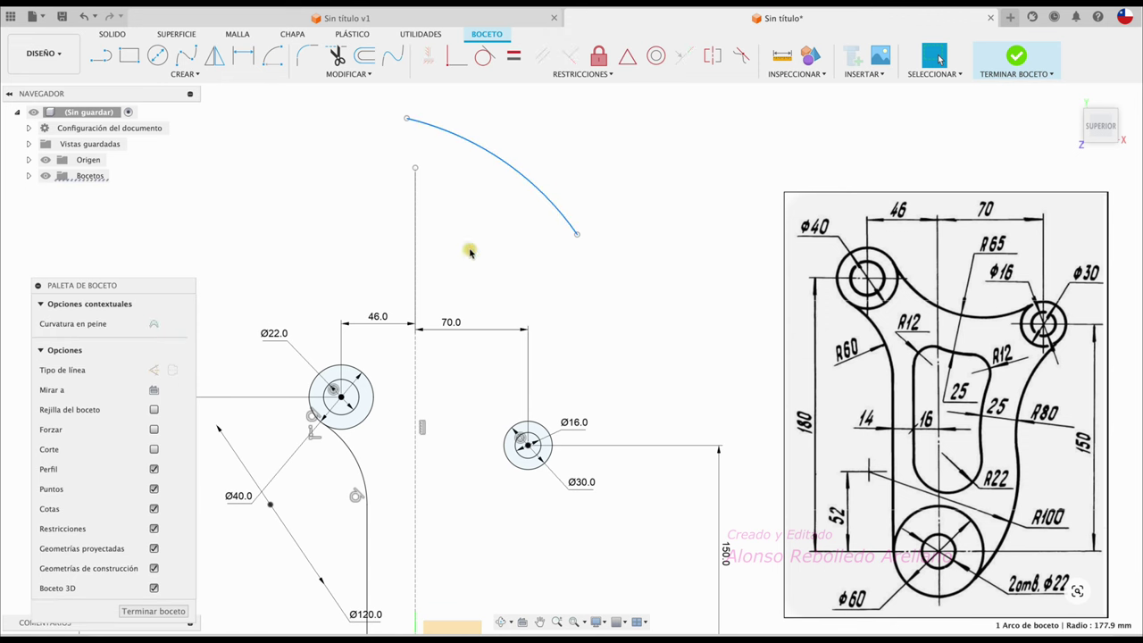
{"action": "left_click", "coordinate": [153, 370]}
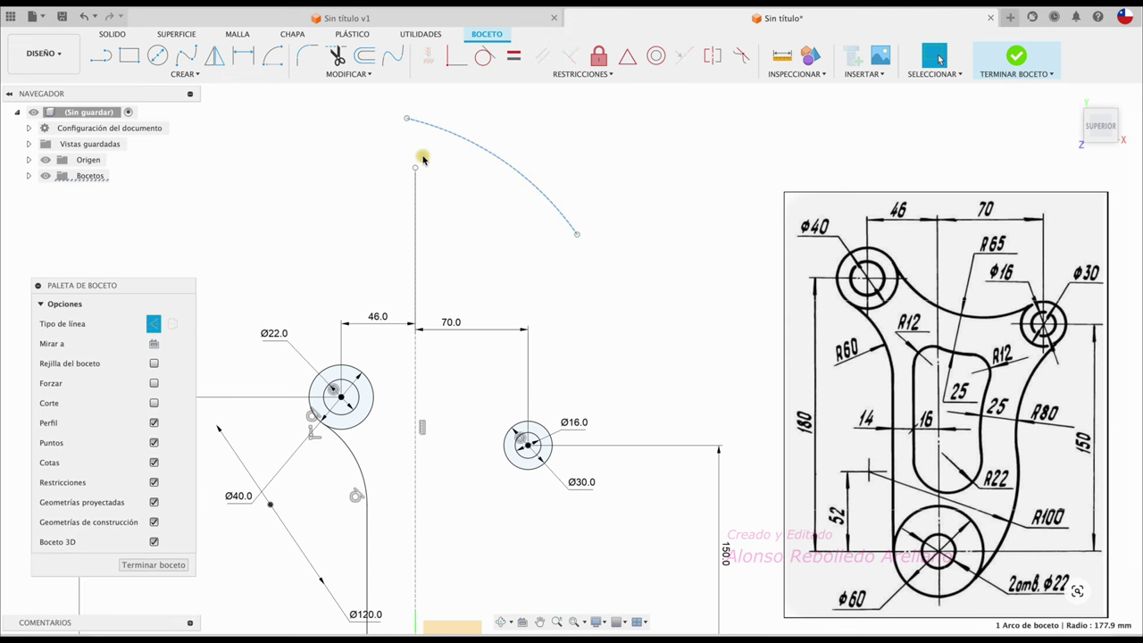
{"action": "left_click", "coordinate": [242, 55]}
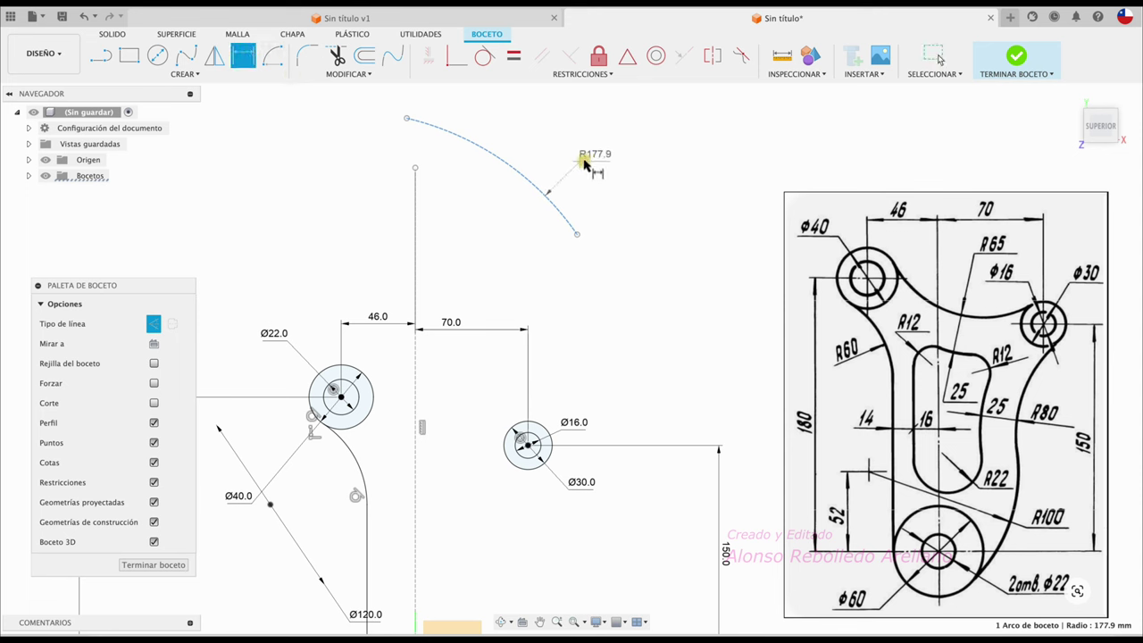
{"action": "left_click", "coordinate": [585, 159]}
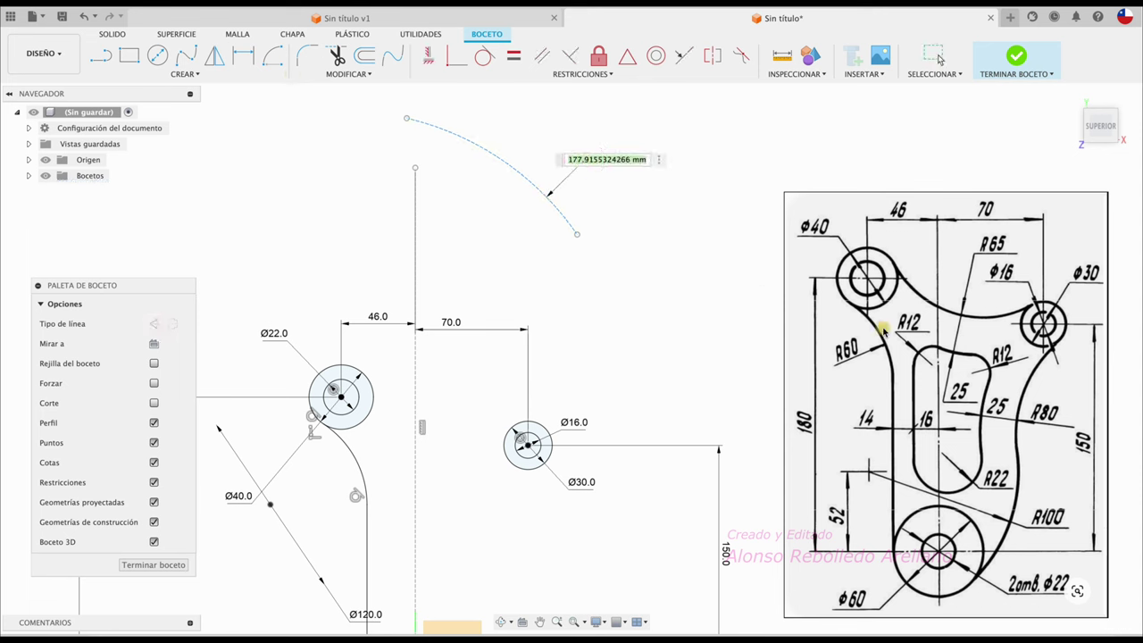
{"action": "type", "text": "65+20"}
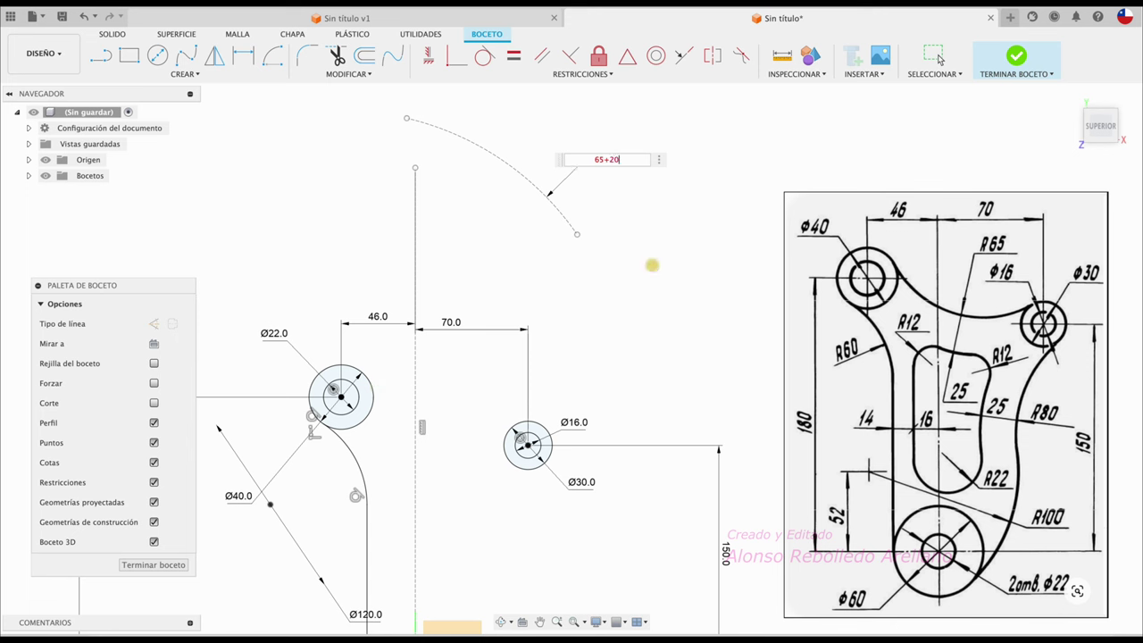
{"action": "key", "text": "Return"}
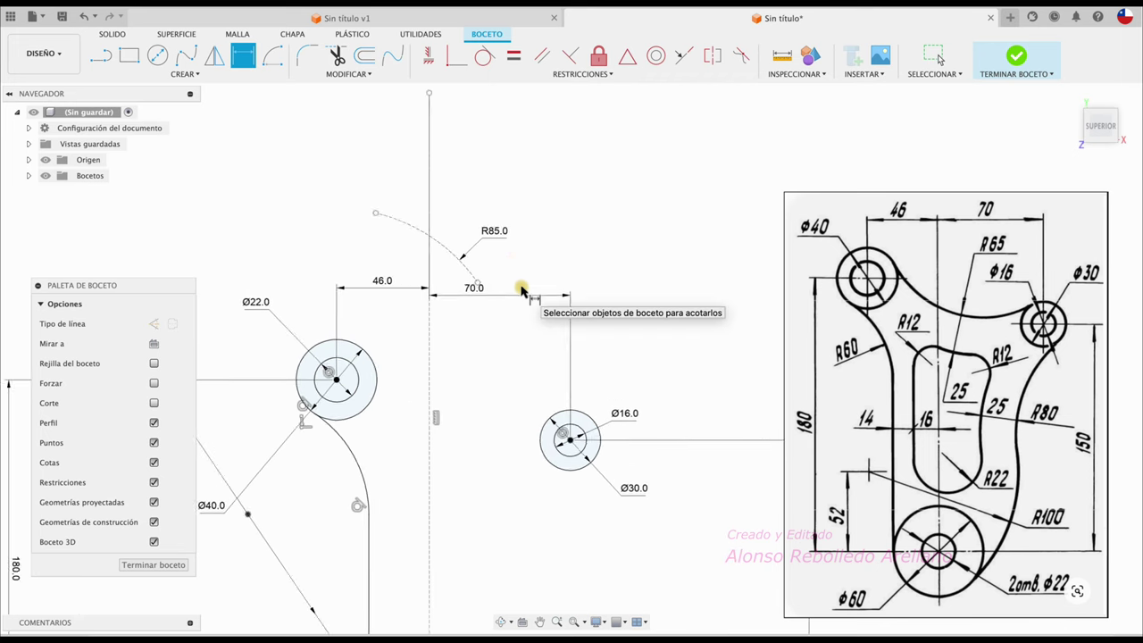
Move the 70.0 and 46.0 dimensions above the sketch and tidy the R85.0 label
{"action": "left_click_drag", "start_coordinate": [503, 286], "coordinate": [525, 150]}
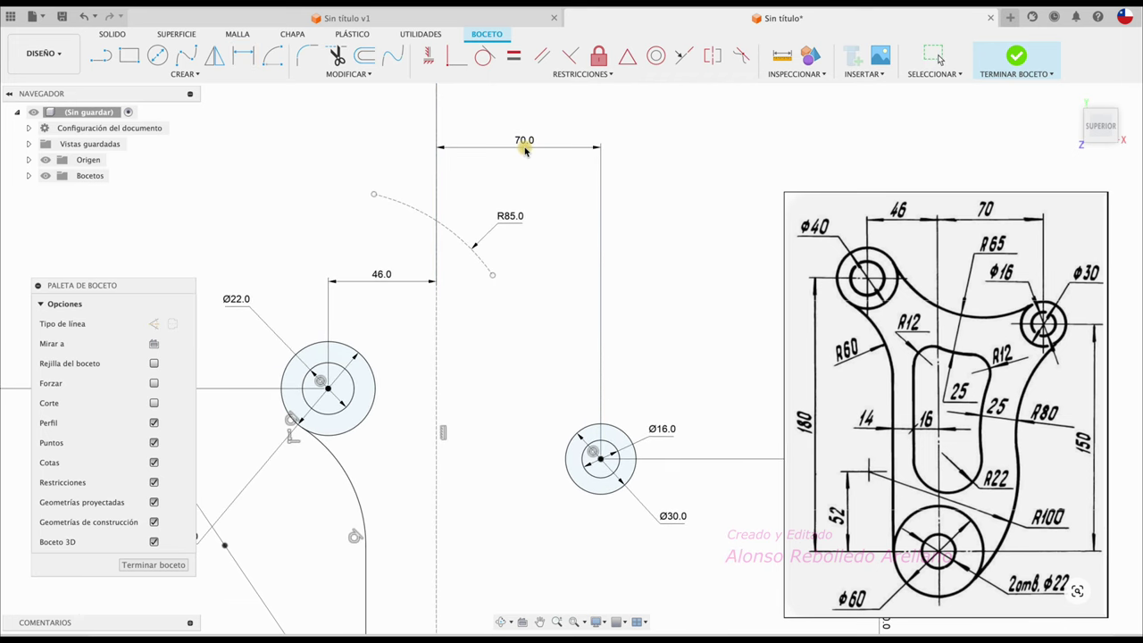
{"action": "left_click_drag", "start_coordinate": [377, 284], "coordinate": [391, 148]}
{"action": "left_click_drag", "start_coordinate": [375, 196], "coordinate": [423, 212]}
{"action": "left_click_drag", "start_coordinate": [502, 217], "coordinate": [397, 284]}
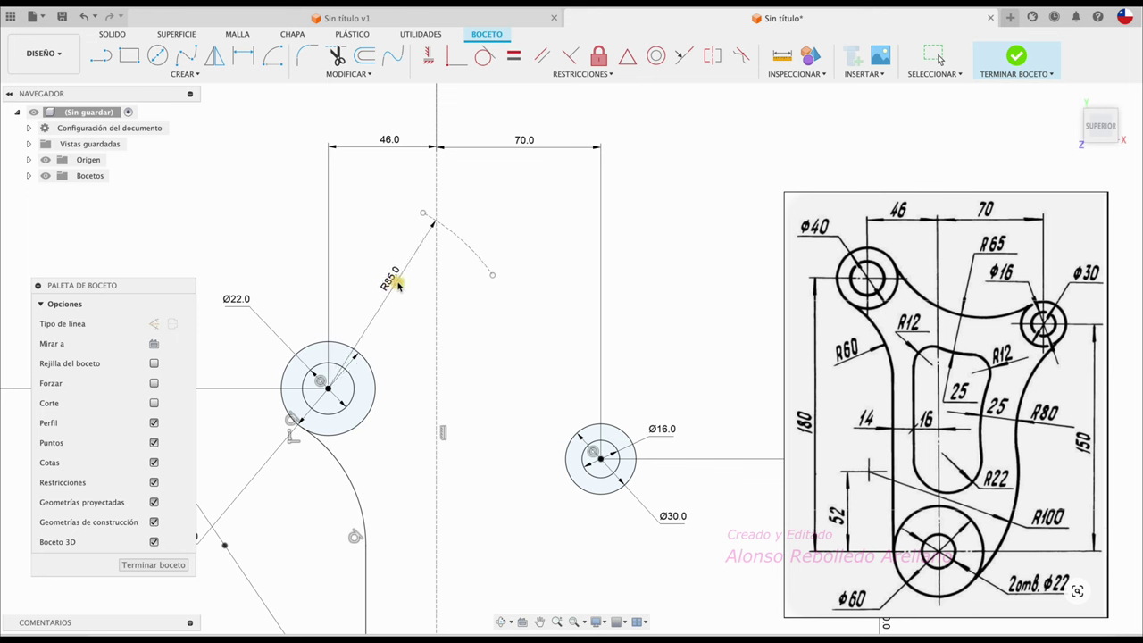
{"action": "left_click_drag", "start_coordinate": [398, 284], "coordinate": [361, 263]}
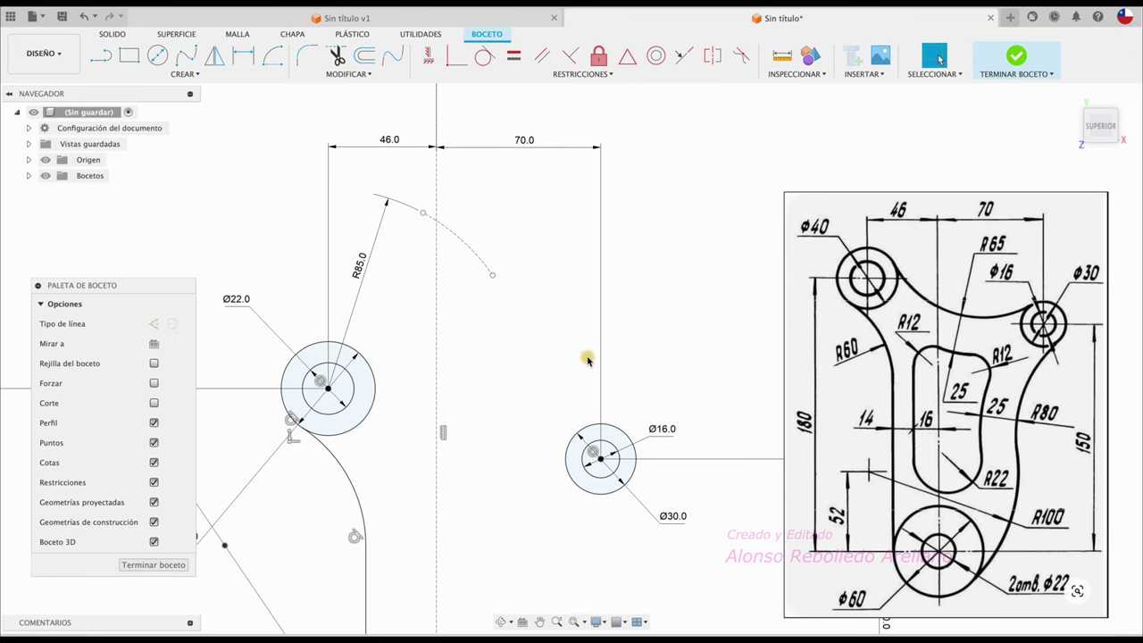
{"action": "middle_click_drag", "start_coordinate": [582, 353], "coordinate": [570, 360]}
Draw an arc centred on the Ø16 boss and dimension its radius 65+15 (R80)
{"action": "left_click", "coordinate": [272, 55]}
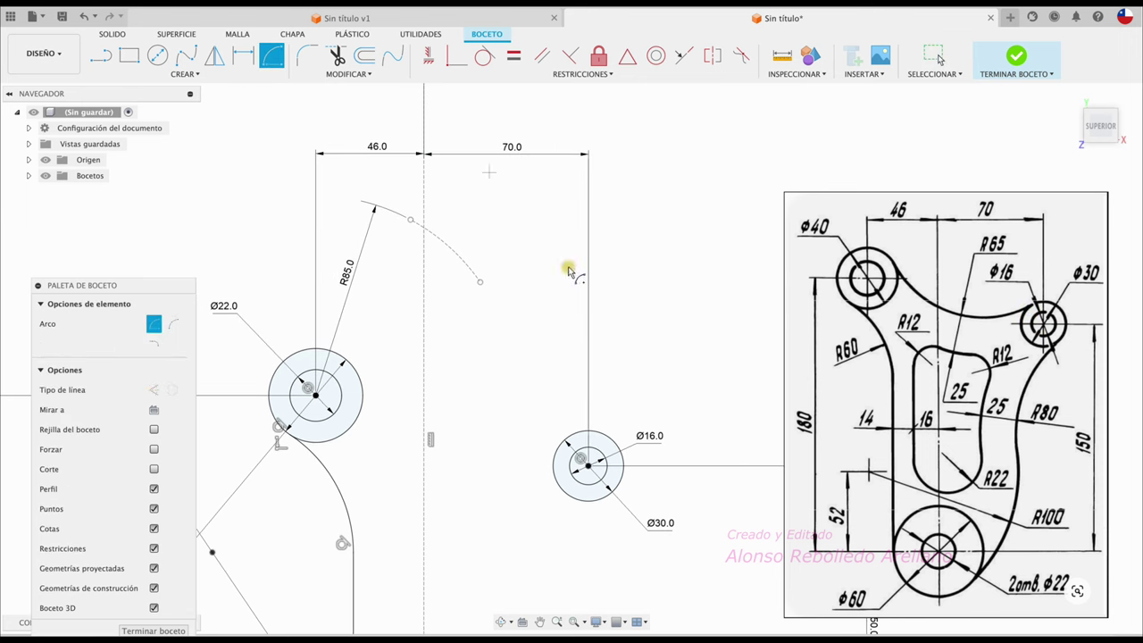
{"action": "left_click", "coordinate": [588, 465]}
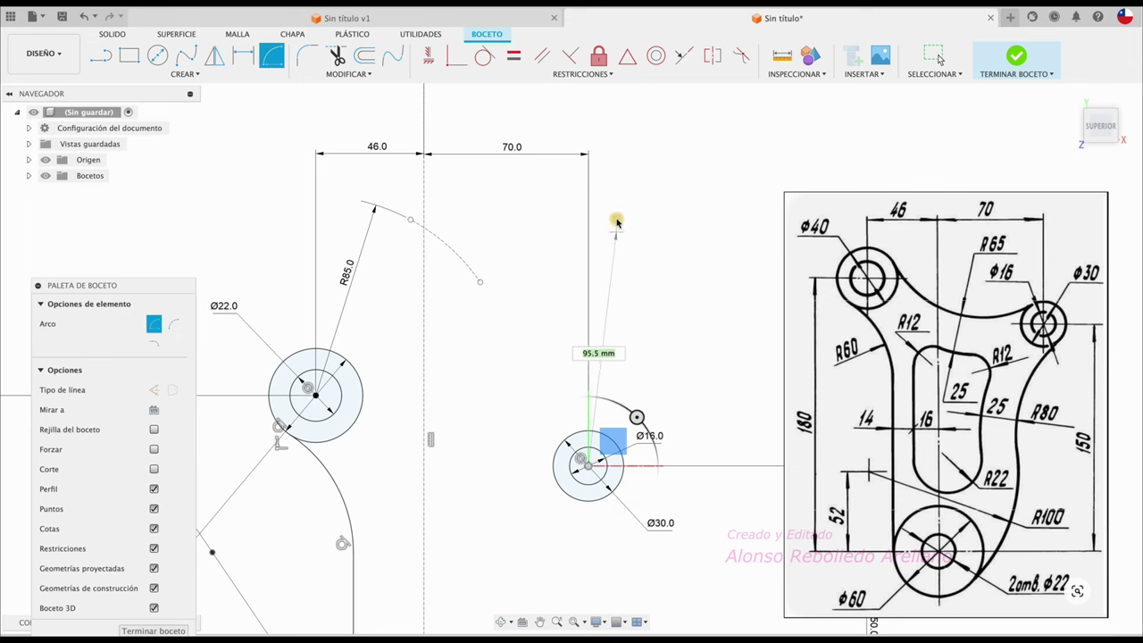
{"action": "left_click", "coordinate": [623, 187]}
{"action": "left_click", "coordinate": [403, 295]}
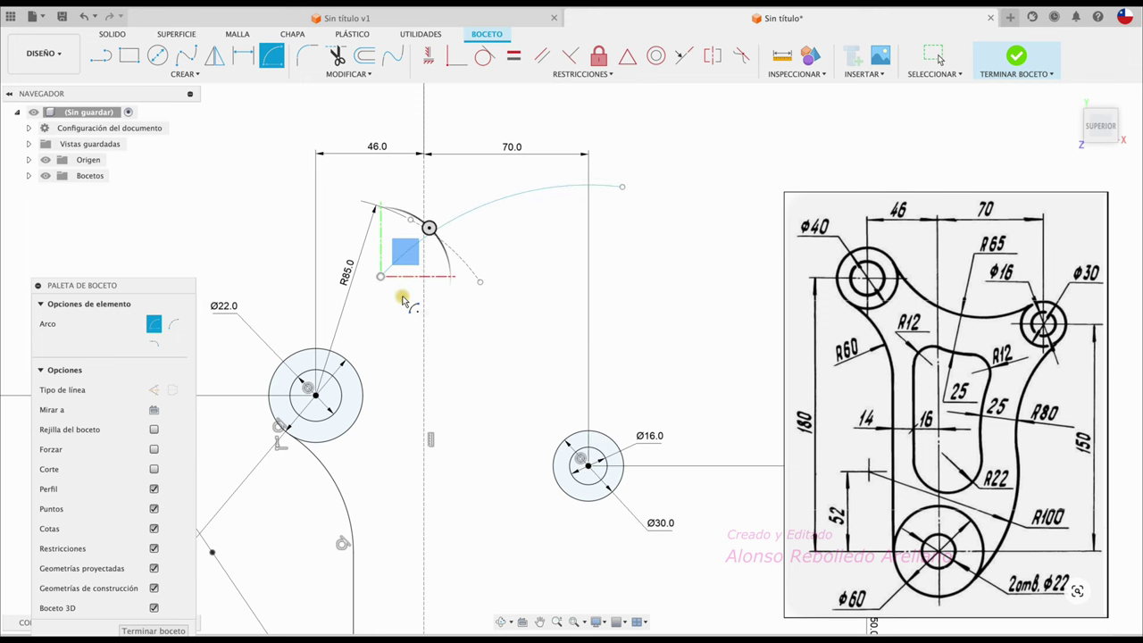
{"action": "key", "text": "Escape"}
{"action": "left_click", "coordinate": [489, 197]}
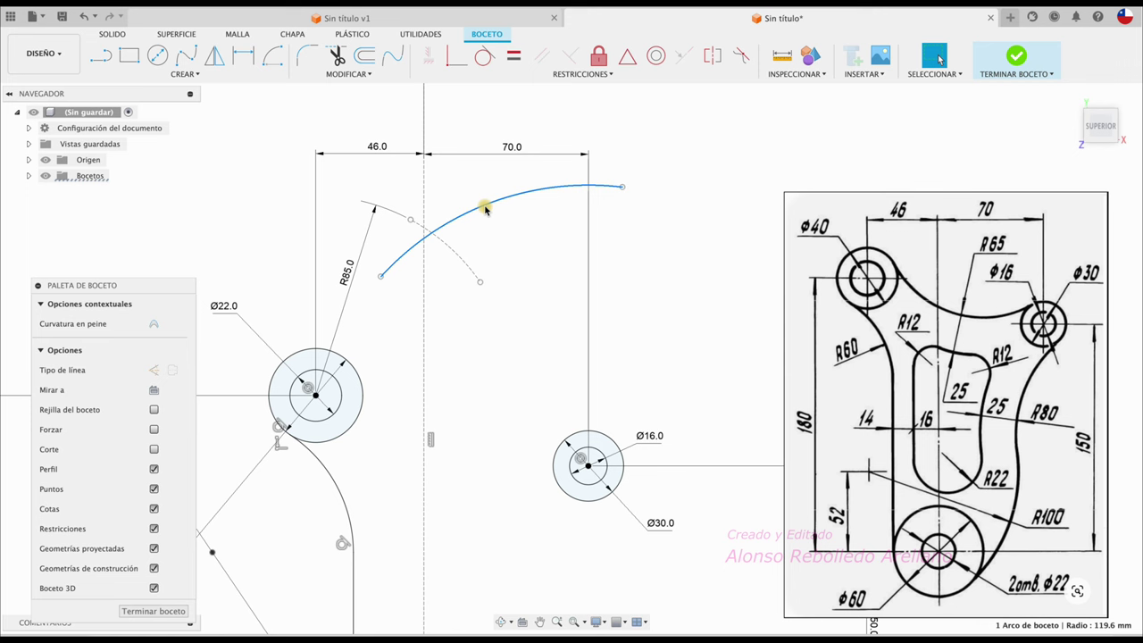
{"action": "key", "text": "d"}
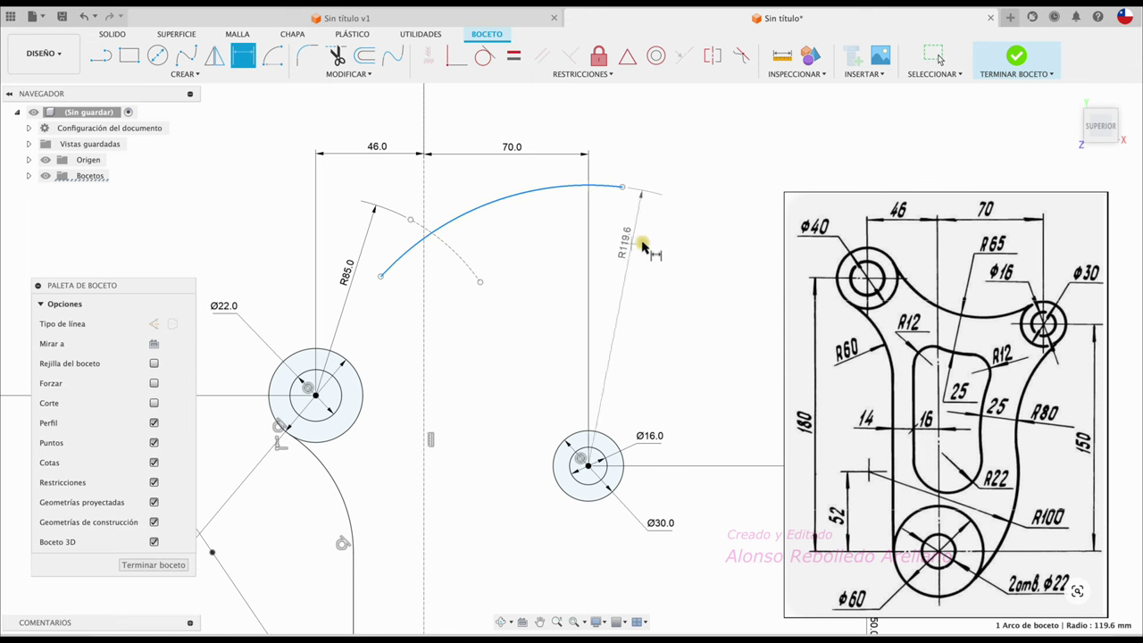
{"action": "left_click", "coordinate": [667, 259]}
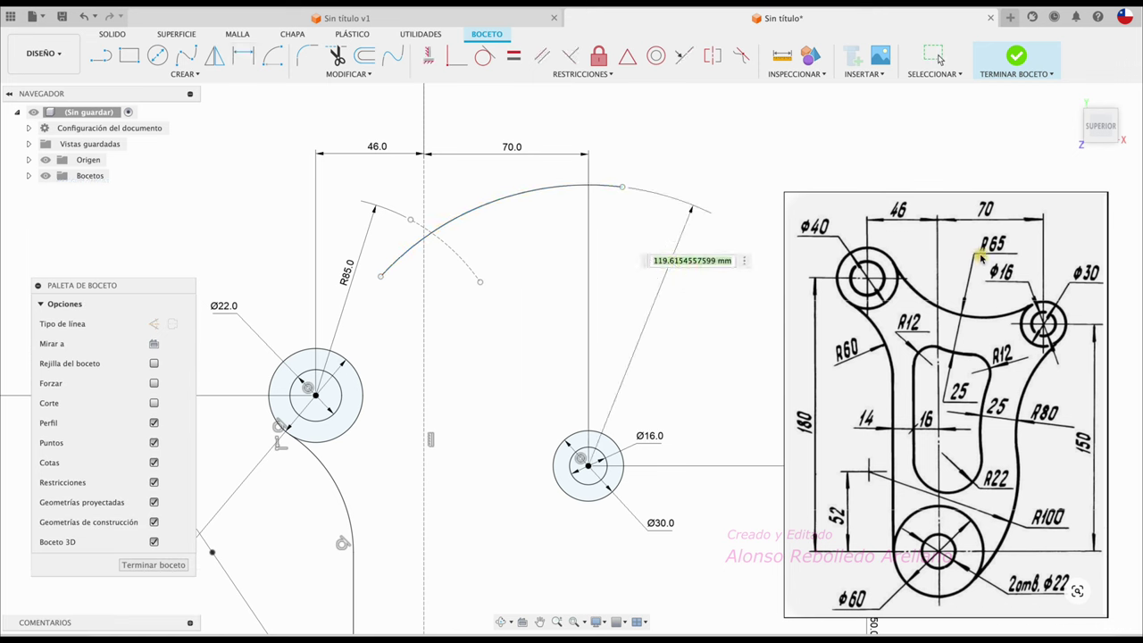
{"action": "type", "text": "65+15"}
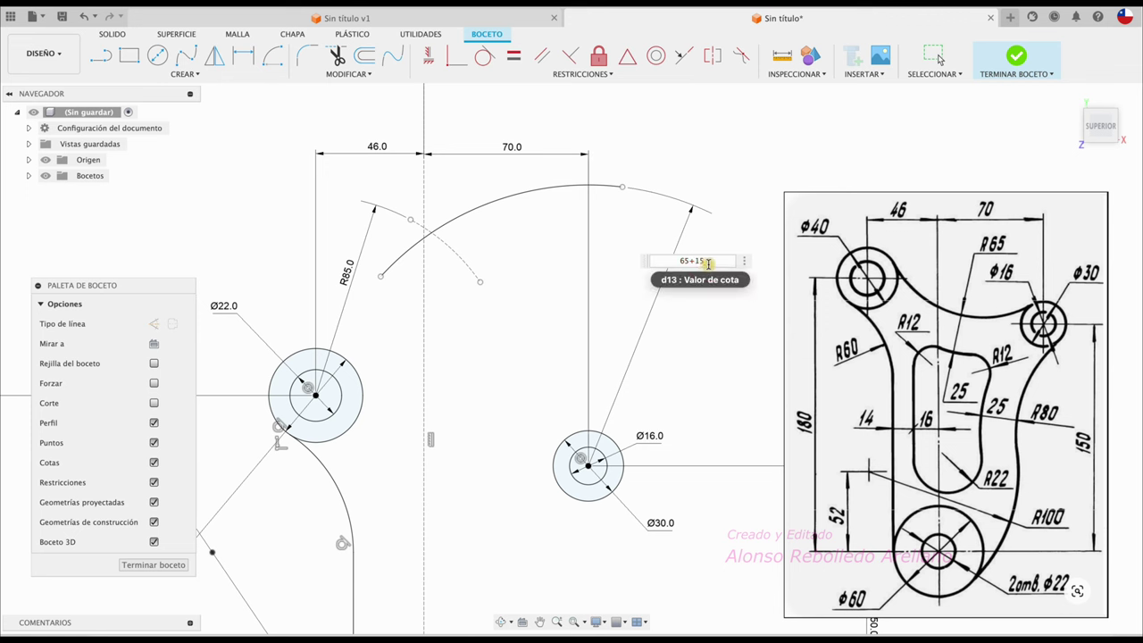
{"action": "key", "text": "Return"}
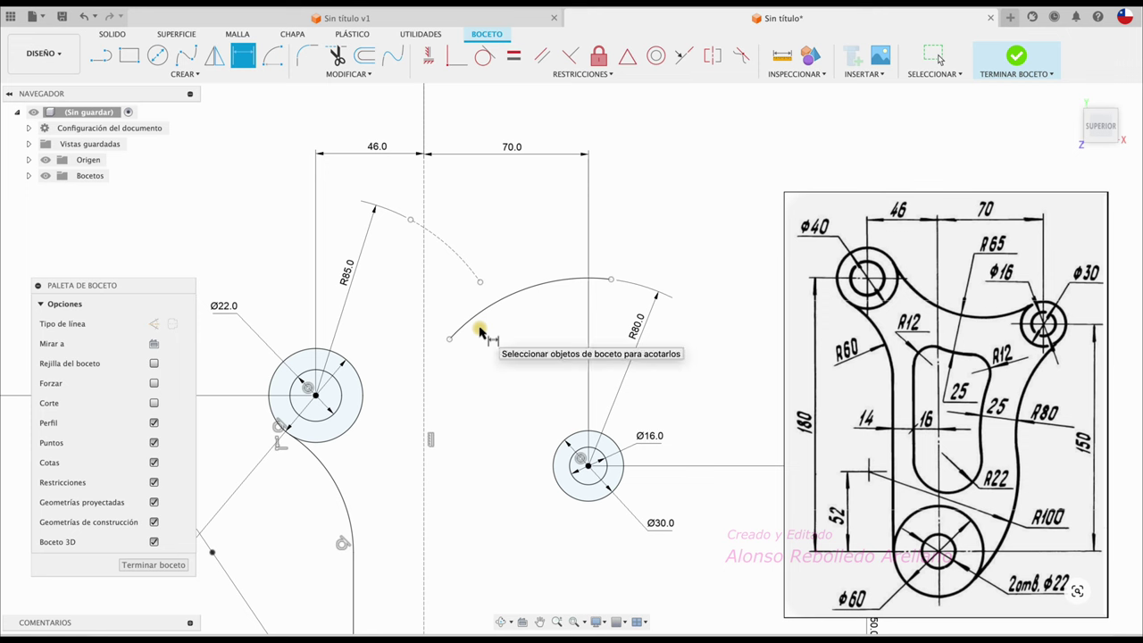
{"action": "key", "text": "Escape"}
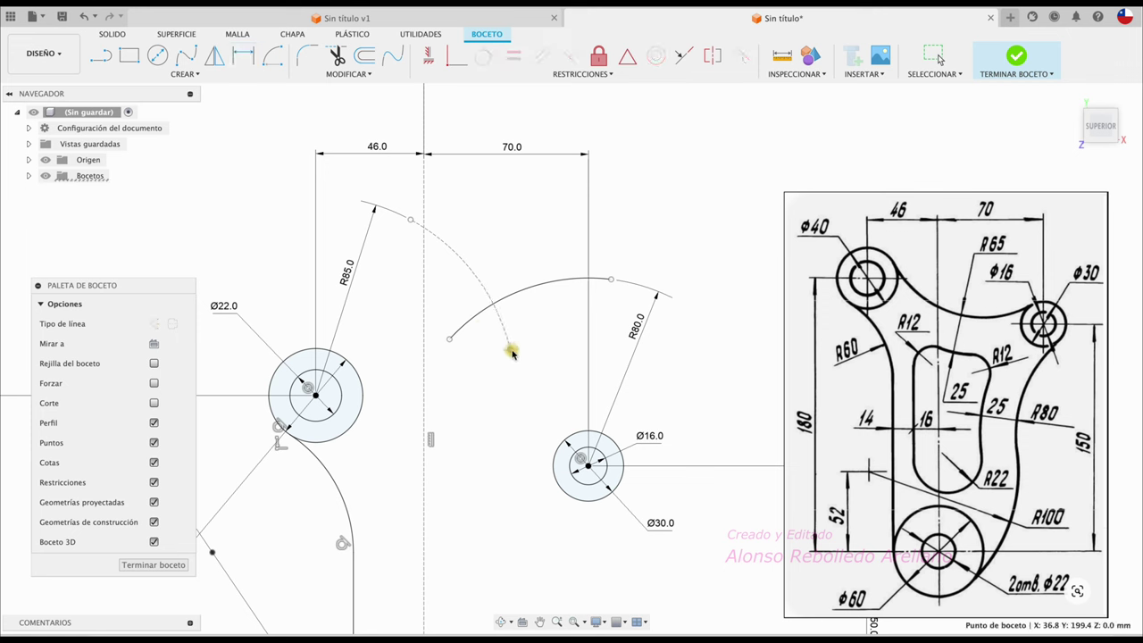
Make the R80 arc construction and adjust both arc ends so they cross
{"action": "left_click", "coordinate": [524, 295]}
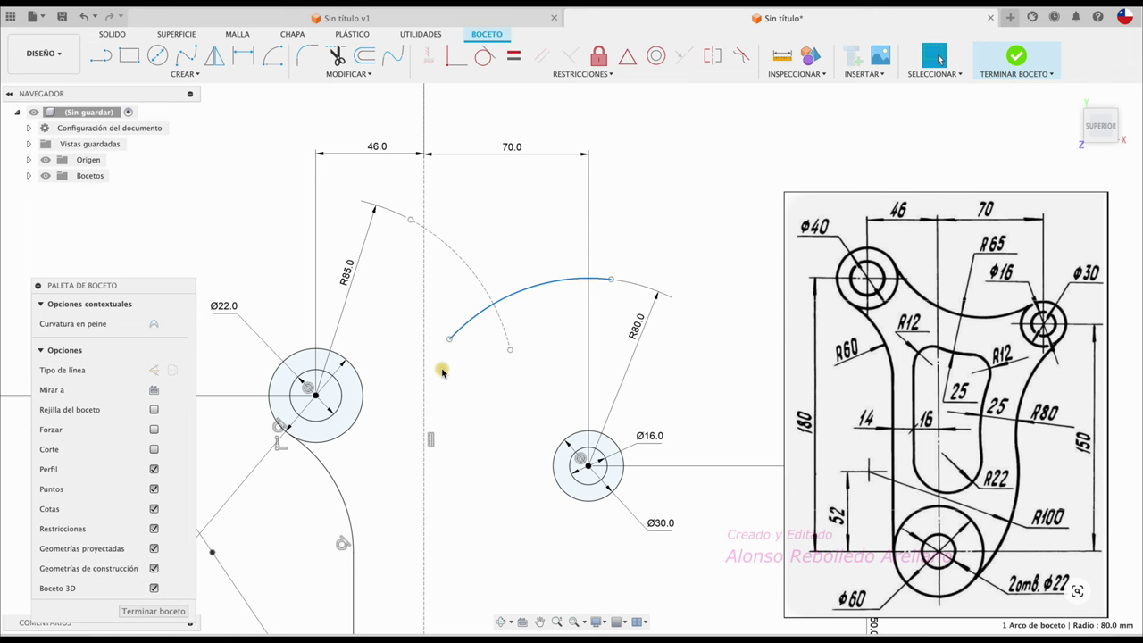
{"action": "left_click", "coordinate": [154, 370]}
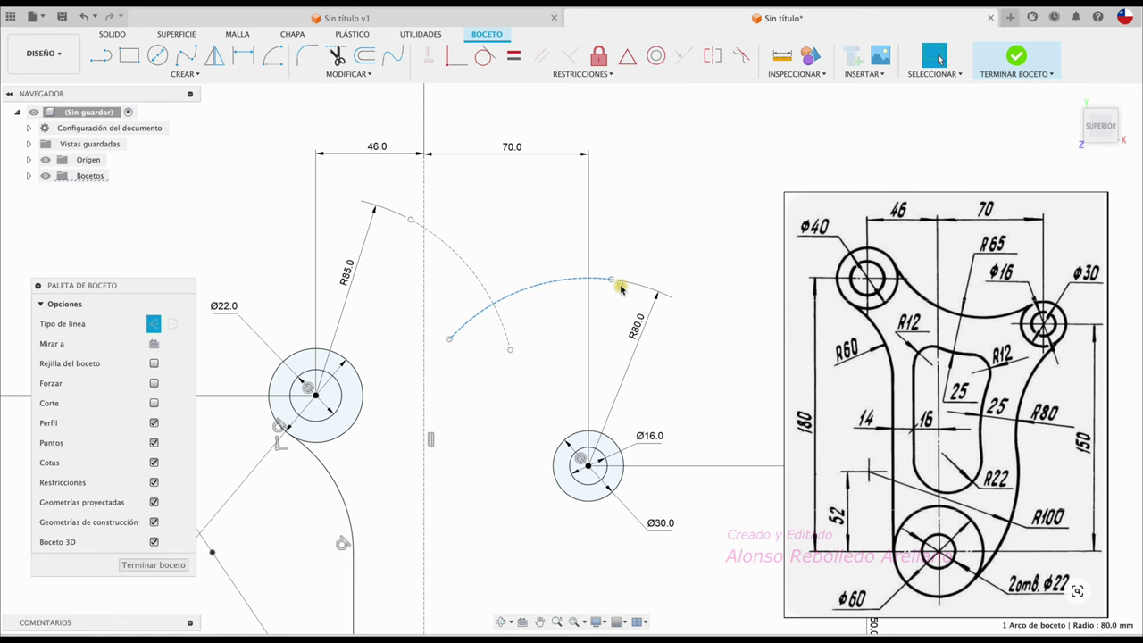
{"action": "mouse_move", "coordinate": [611, 282]}
{"action": "left_mouse_down"}
{"action": "mouse_move", "coordinate": [465, 327]}
{"action": "mouse_move", "coordinate": [505, 322]}
{"action": "left_mouse_up"}
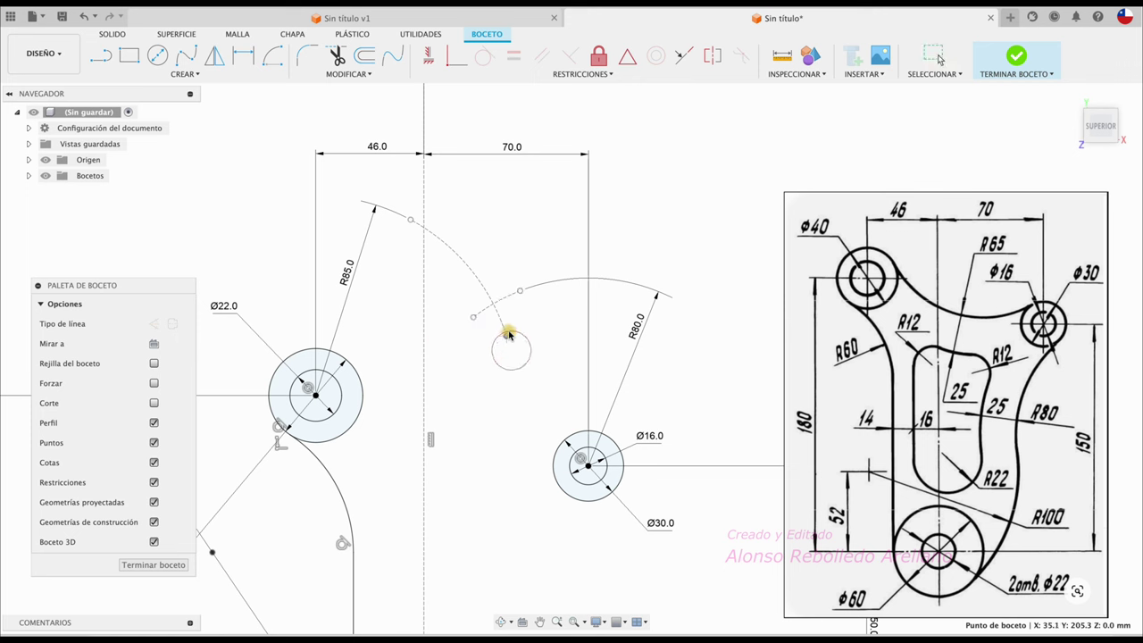
{"action": "left_click_drag", "start_coordinate": [410, 220], "coordinate": [482, 287]}
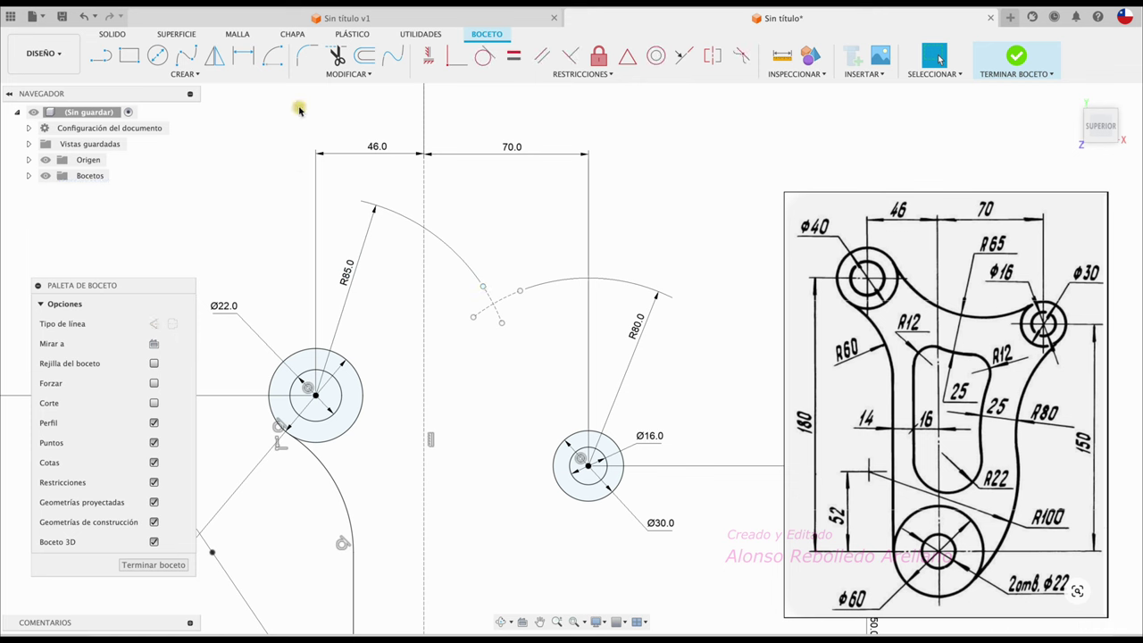
Draw an arc from the construction-arc intersection between the Ø40 and Ø30 bosses, radius R65
{"action": "left_click", "coordinate": [273, 56]}
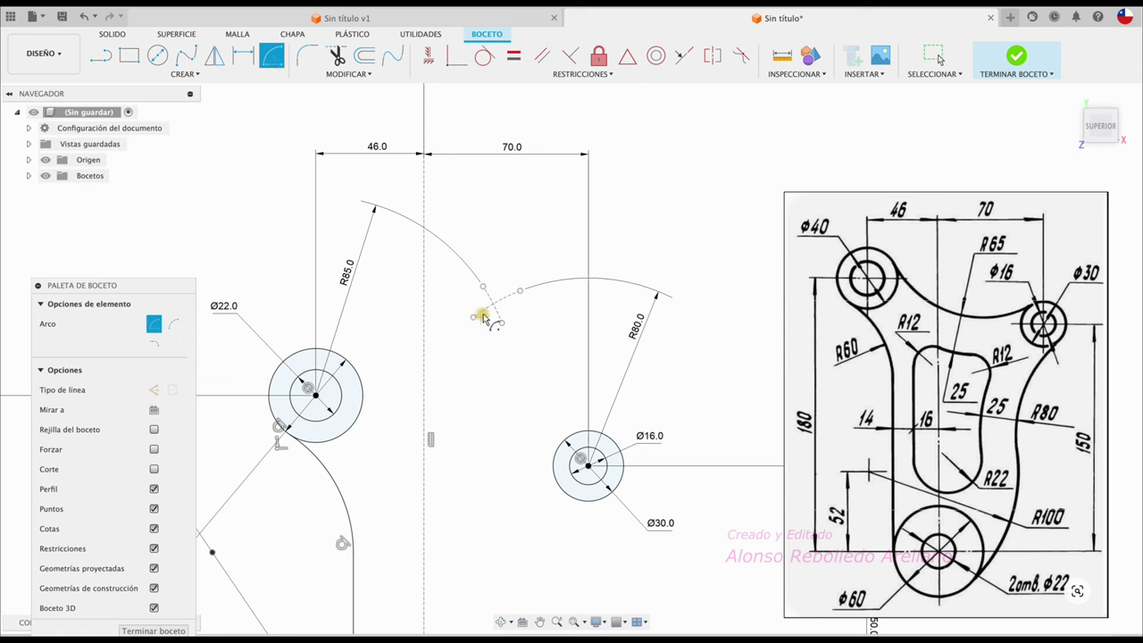
{"action": "left_click", "coordinate": [492, 303]}
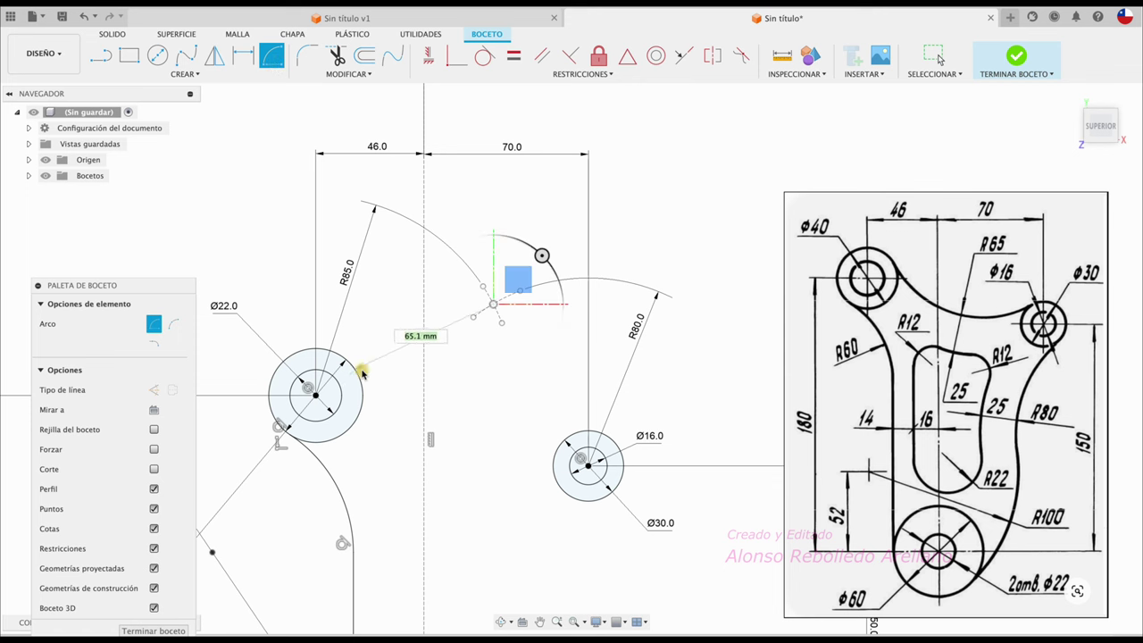
{"action": "left_click", "coordinate": [340, 341]}
{"action": "left_click", "coordinate": [631, 381]}
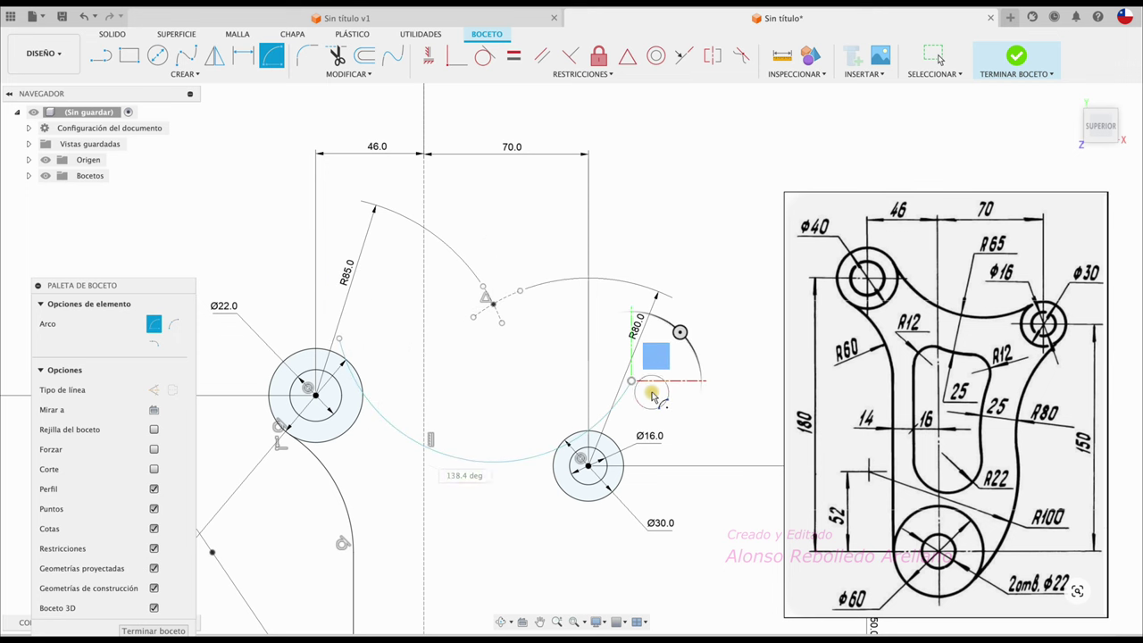
{"action": "key", "text": "Escape"}
{"action": "key", "text": "d"}
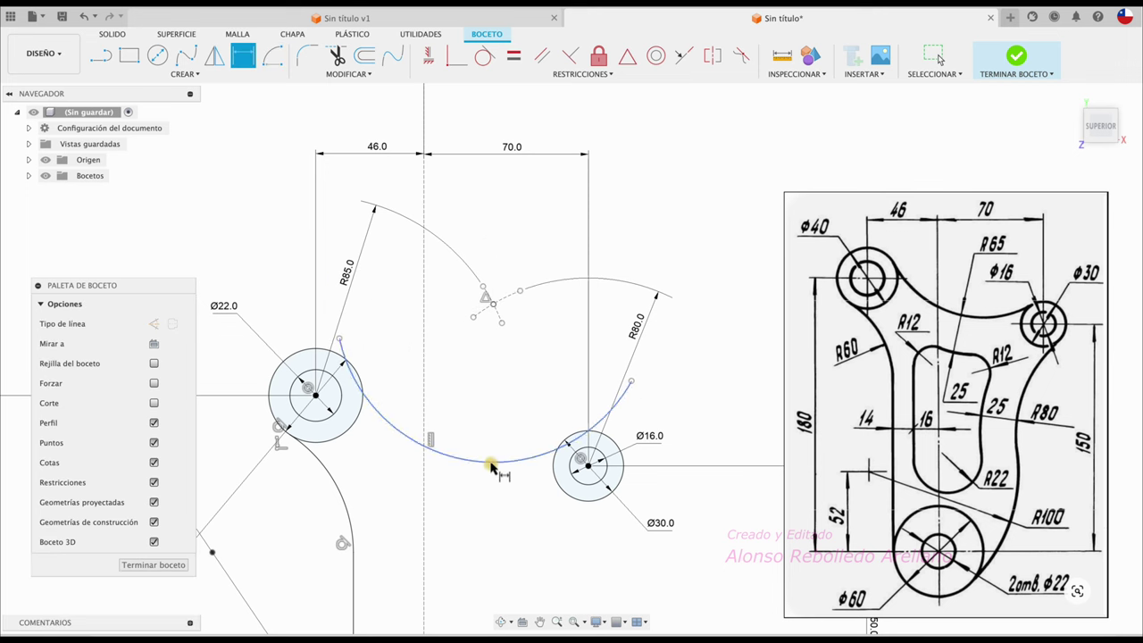
{"action": "left_click", "coordinate": [490, 471]}
{"action": "left_click", "coordinate": [482, 512]}
{"action": "type", "text": "65"}
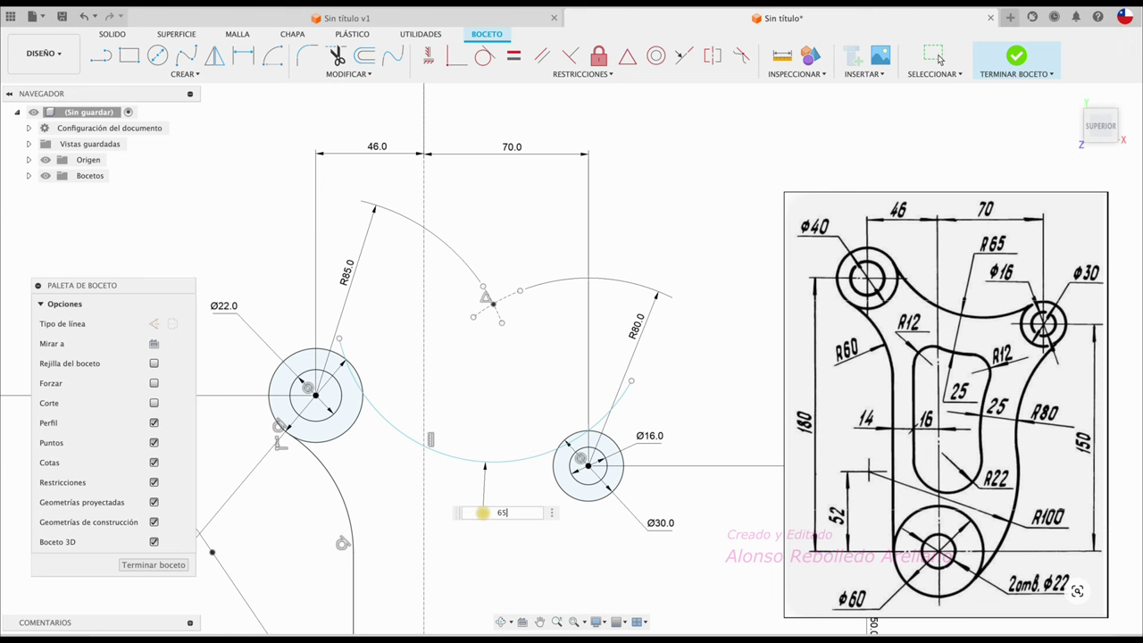
{"action": "key", "text": "Return"}
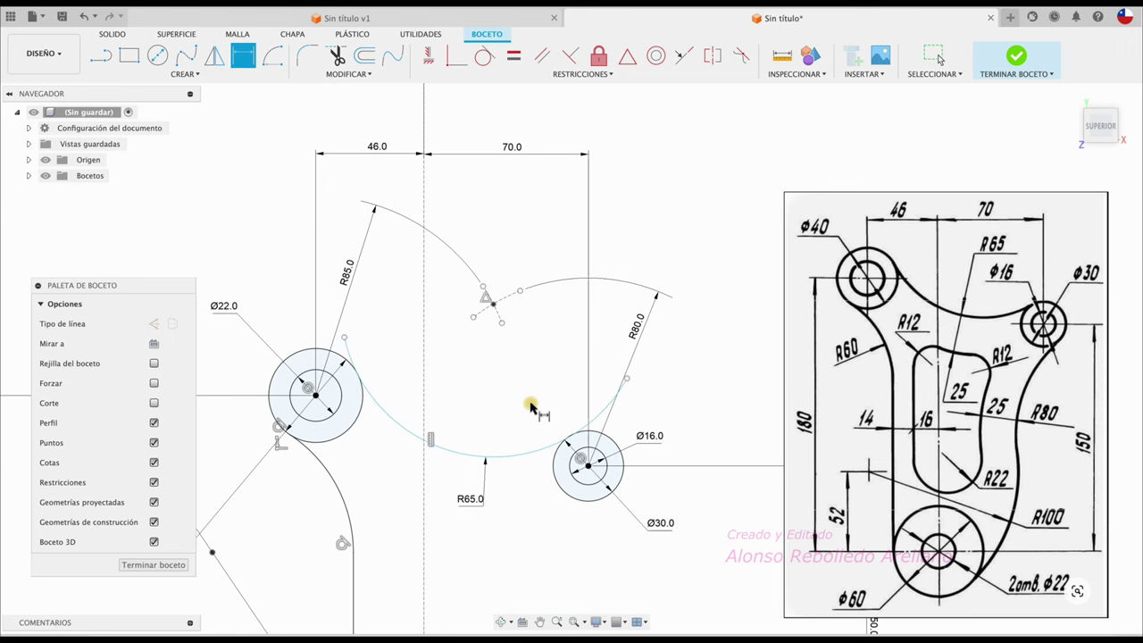
{"action": "scroll", "coordinate": [529, 406], "scroll_direction": "left", "scroll_amount": 2}
{"action": "key", "text": "Escape"}
Trim the overhanging R65 arc ends at the bosses
{"action": "key", "text": "t"}
{"action": "left_click", "coordinate": [627, 406]}
{"action": "left_click", "coordinate": [370, 333]}
{"action": "key", "text": "Escape"}
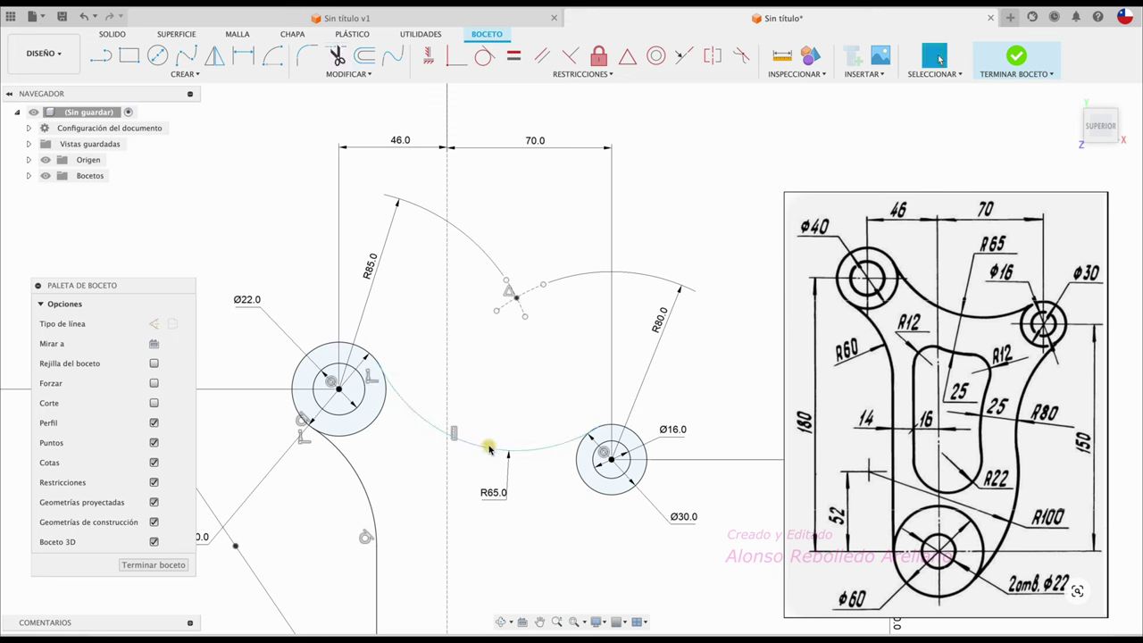
Move the R65.0 dimension between the arcs
{"action": "mouse_move", "coordinate": [502, 505]}
{"action": "left_mouse_down"}
{"action": "mouse_move", "coordinate": [517, 437]}
{"action": "mouse_move", "coordinate": [556, 377]}
{"action": "mouse_move", "coordinate": [578, 368]}
{"action": "mouse_move", "coordinate": [461, 375]}
{"action": "mouse_move", "coordinate": [427, 360]}
{"action": "left_mouse_up"}
{"action": "left_click", "coordinate": [535, 385]}
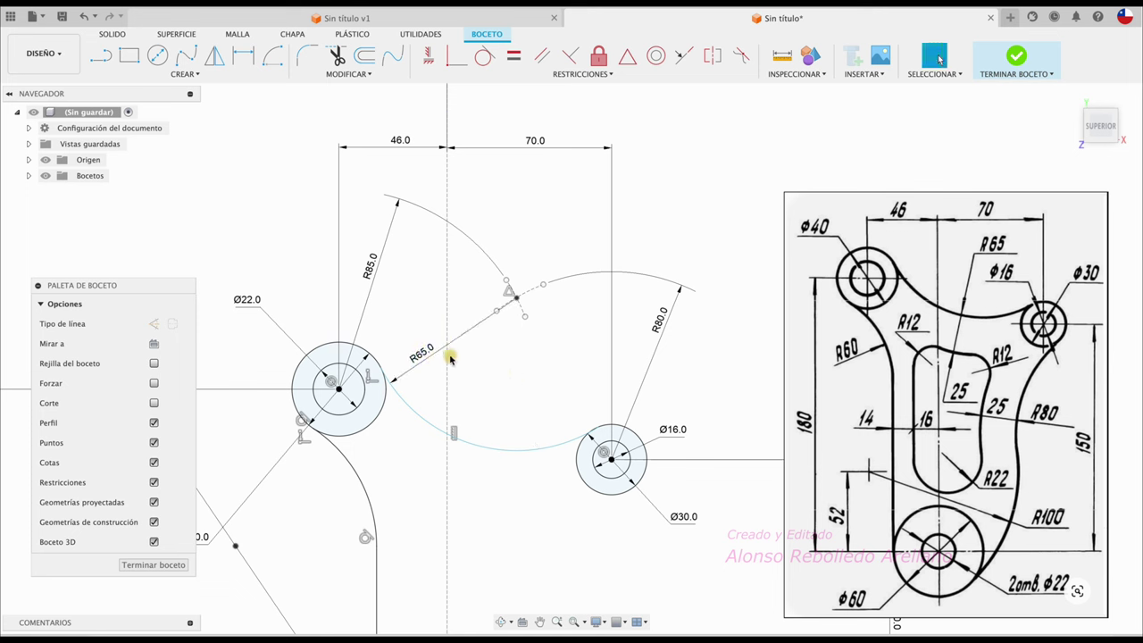
{"action": "left_click_drag", "start_coordinate": [421, 358], "coordinate": [438, 388]}
{"action": "scroll", "coordinate": [543, 380], "scroll_direction": "down", "scroll_amount": 2}
{"action": "scroll", "coordinate": [542, 380], "scroll_direction": "down", "scroll_amount": 2}
{"action": "scroll", "coordinate": [542, 379], "scroll_direction": "down", "scroll_amount": 2}
{"action": "scroll", "coordinate": [543, 380], "scroll_direction": "down", "scroll_amount": 2}
{"action": "scroll", "coordinate": [543, 379], "scroll_direction": "down", "scroll_amount": 1}
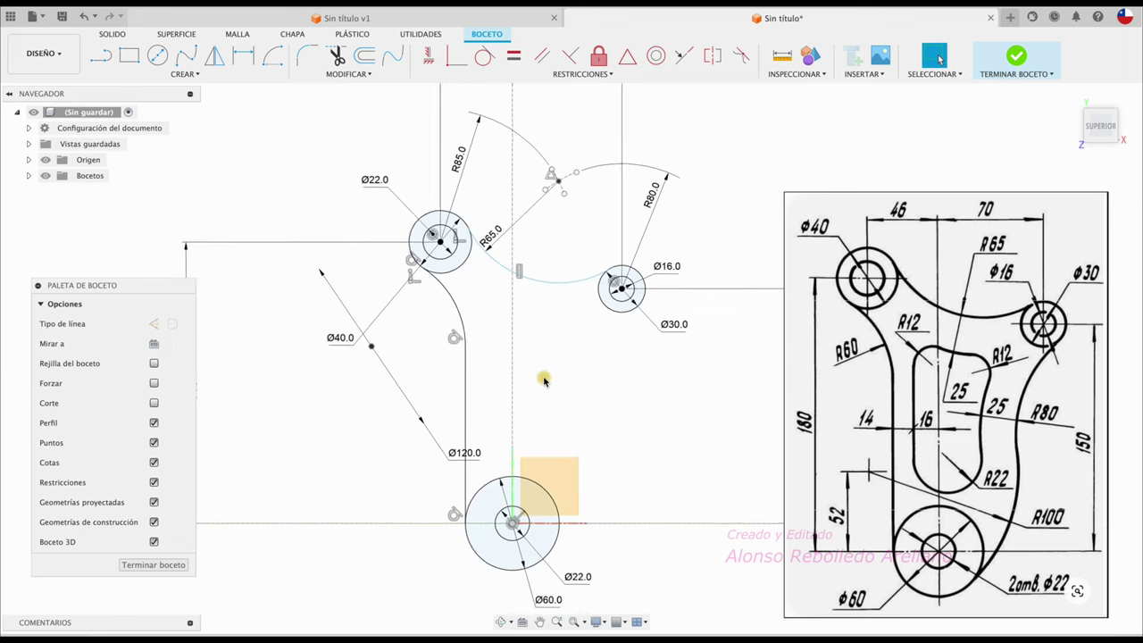
Scroll to zoom the sketch view out
{"action": "scroll", "coordinate": [542, 379], "scroll_direction": "down", "scroll_amount": 1}
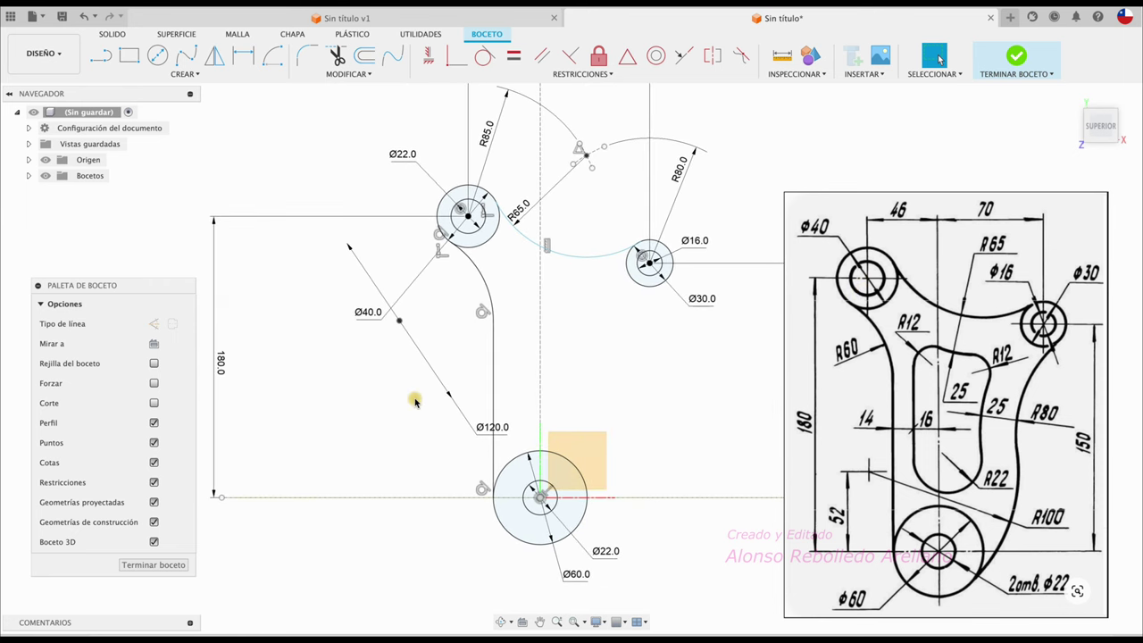
Offset the bottom line 52 mm upward and turn the copy into construction geometry
{"action": "left_click", "coordinate": [366, 61]}
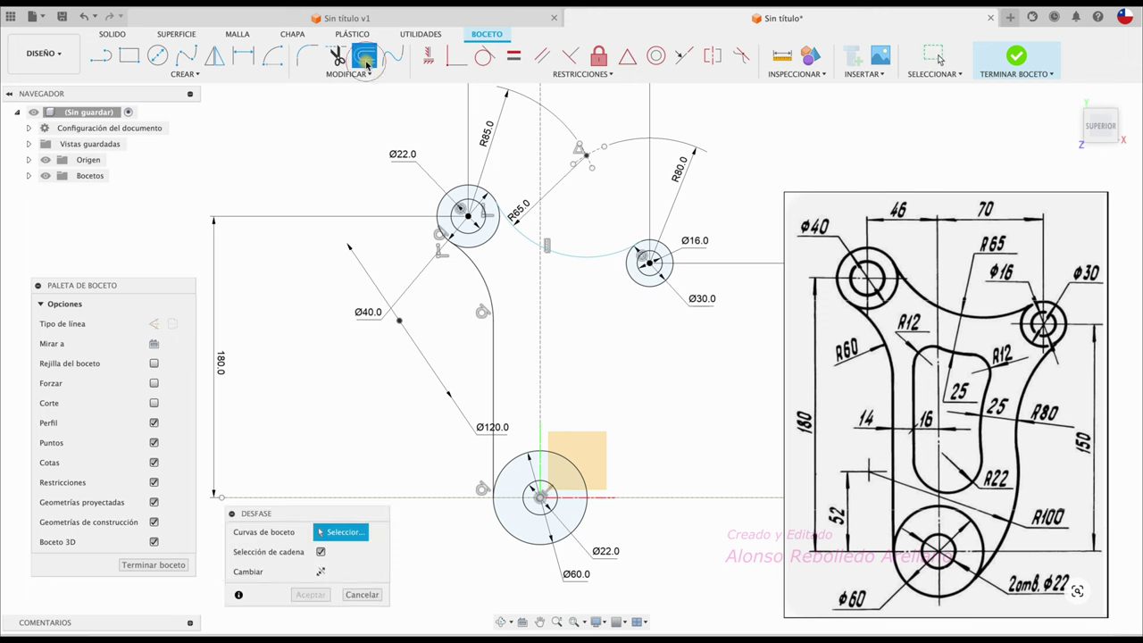
{"action": "left_click", "coordinate": [401, 498]}
{"action": "left_click_drag", "start_coordinate": [403, 498], "coordinate": [401, 407]}
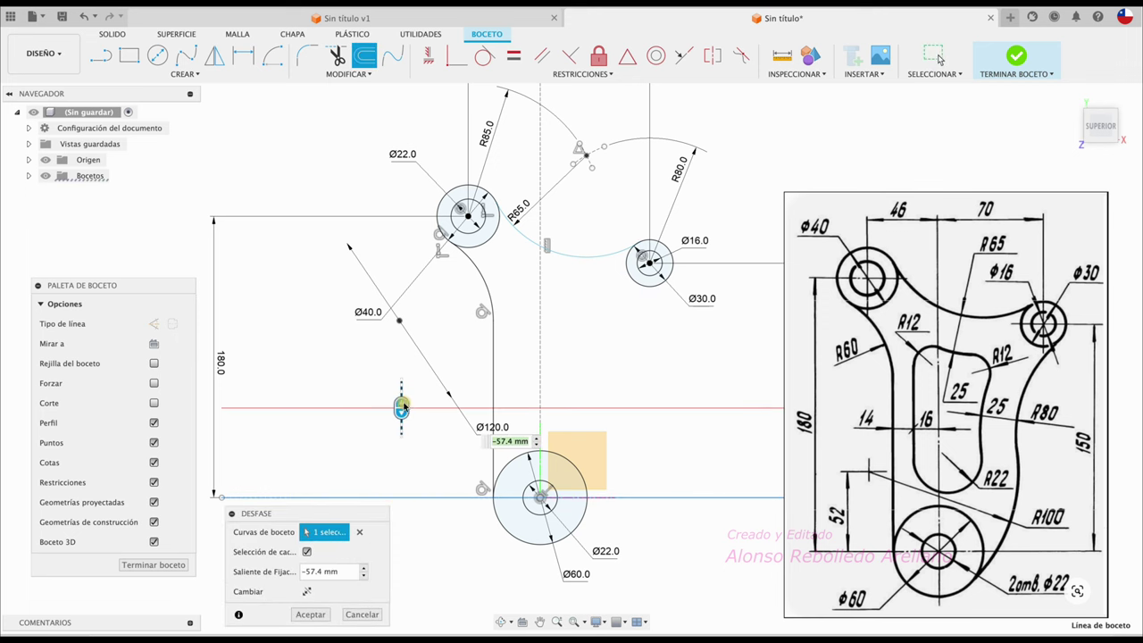
{"action": "left_click_drag", "start_coordinate": [351, 574], "coordinate": [248, 567]}
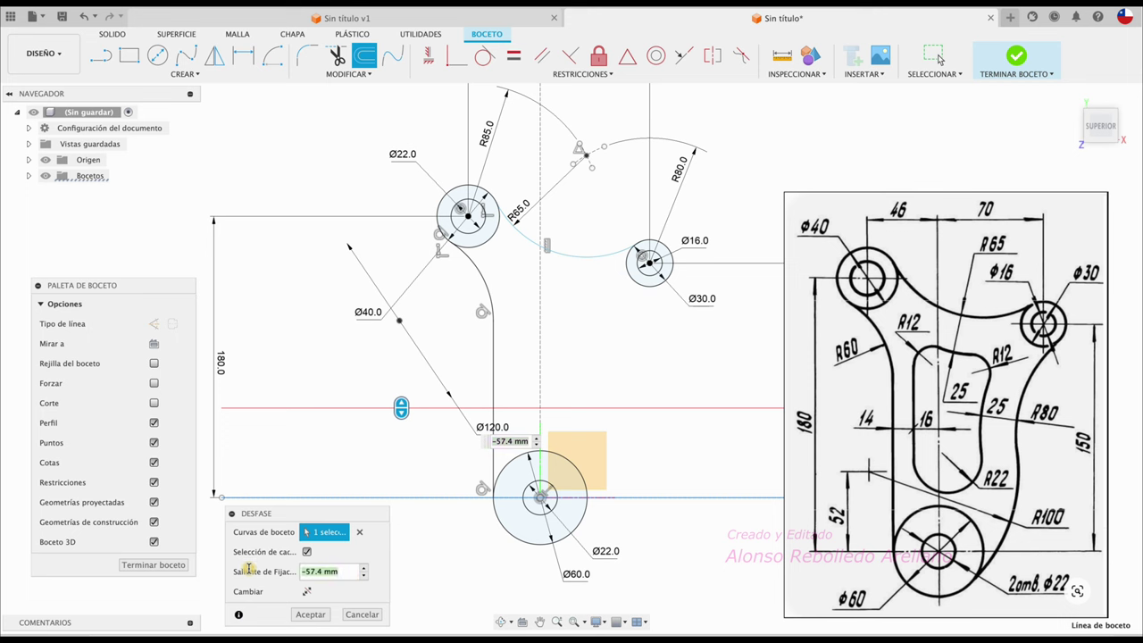
{"action": "type", "text": "-52"}
{"action": "key", "text": "Return"}
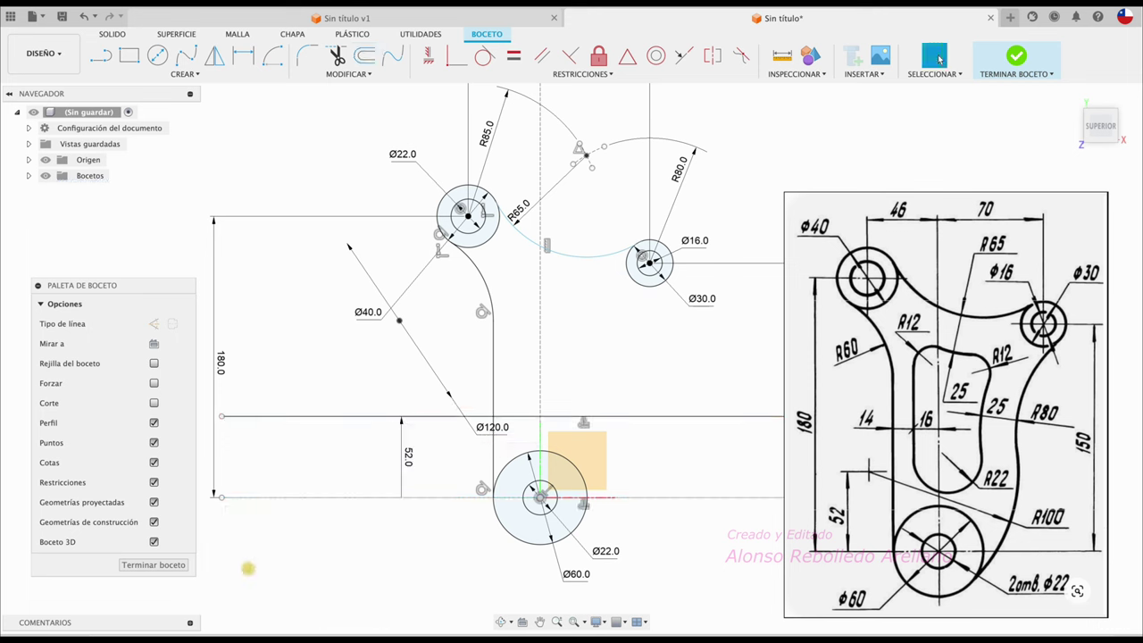
{"action": "left_click", "coordinate": [312, 417]}
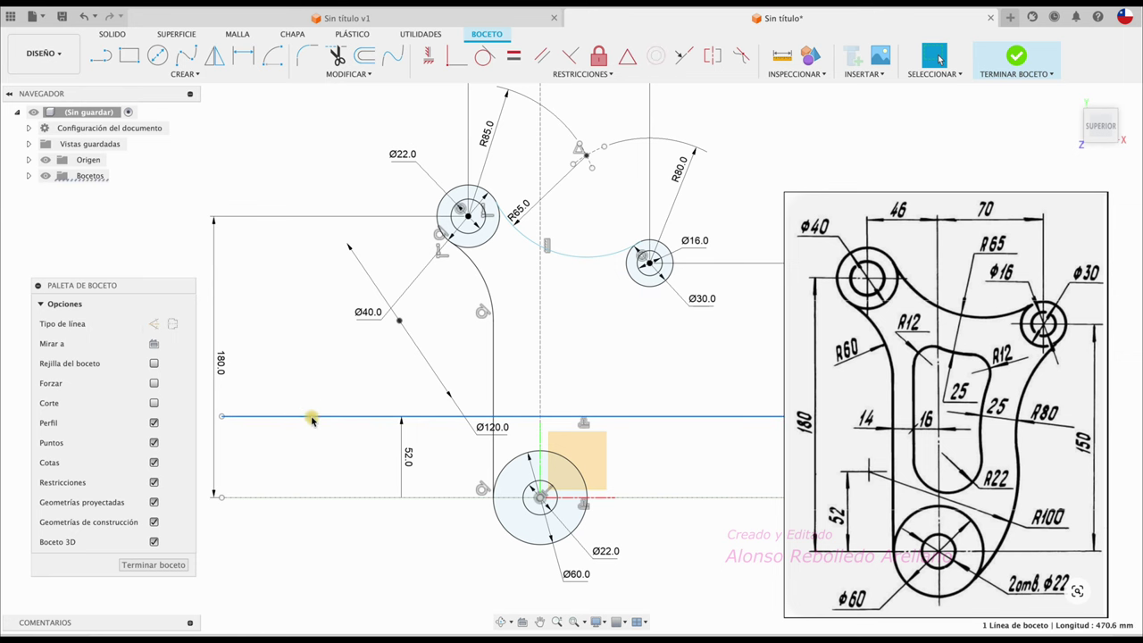
{"action": "left_click", "coordinate": [153, 323]}
{"action": "scroll", "coordinate": [253, 473], "scroll_direction": "down", "scroll_amount": 1}
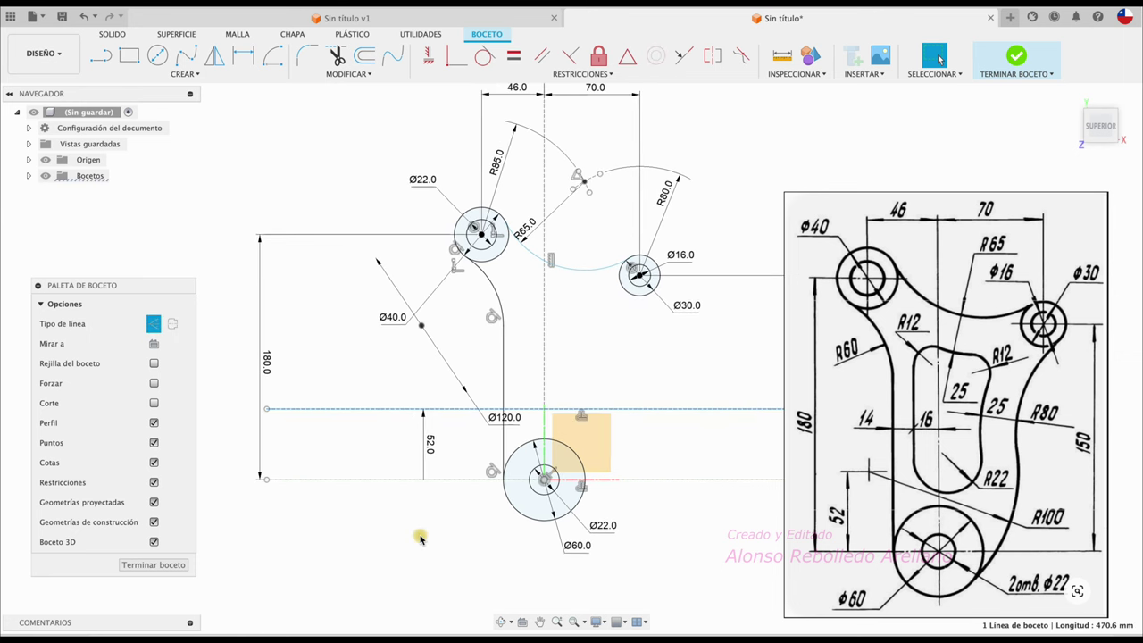
{"action": "scroll", "coordinate": [420, 538], "scroll_direction": "down", "scroll_amount": 2}
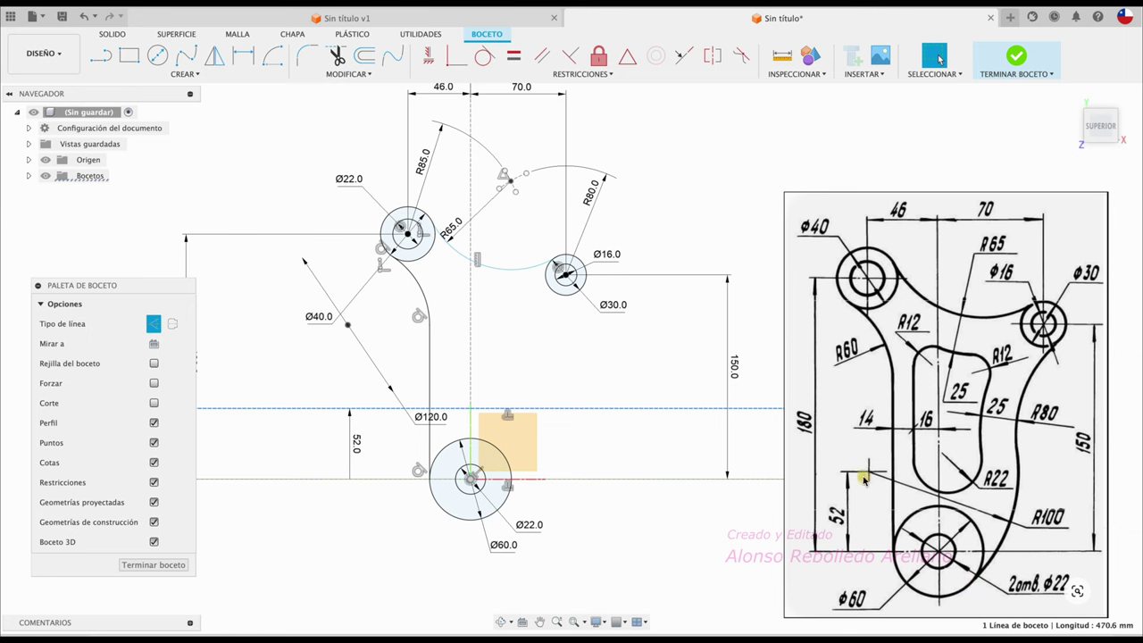
{"action": "scroll", "coordinate": [632, 518], "scroll_direction": "up", "scroll_amount": 2}
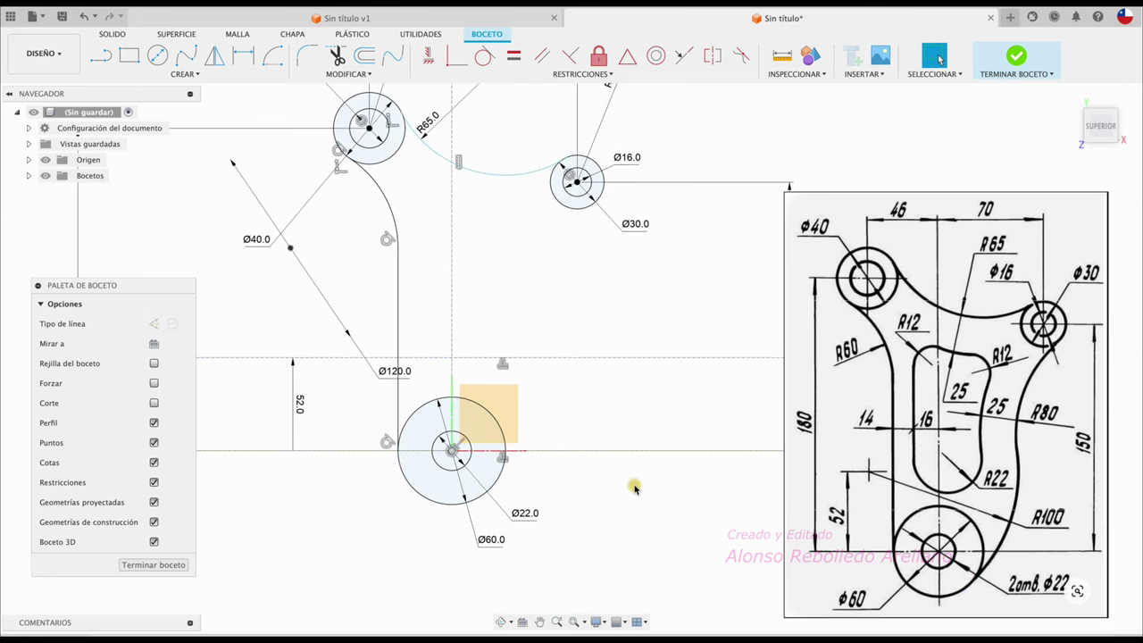
Draw a construction line from the Ø60 boss centre down-right at 45° to the horizontal
{"action": "middle_click_drag", "start_coordinate": [633, 485], "coordinate": [668, 451]}
{"action": "left_click", "coordinate": [103, 55]}
{"action": "left_click", "coordinate": [153, 323]}
{"action": "left_click", "coordinate": [488, 417]}
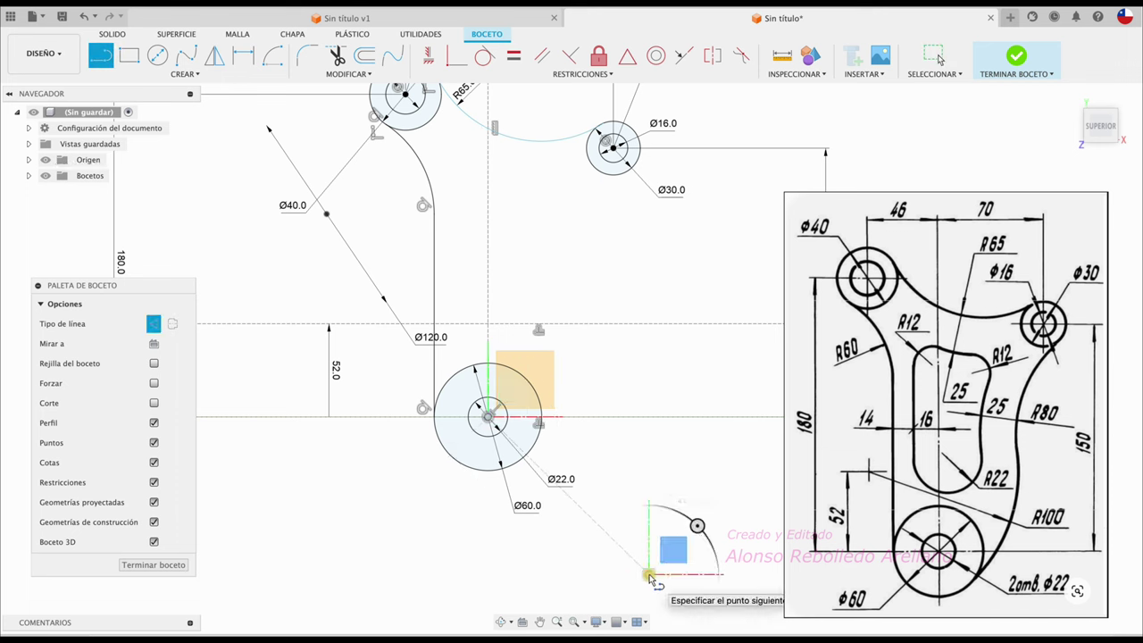
{"action": "left_click", "coordinate": [649, 574]}
{"action": "key", "text": "Escape"}
{"action": "key", "text": "d"}
{"action": "left_click", "coordinate": [613, 538]}
{"action": "left_click", "coordinate": [670, 418]}
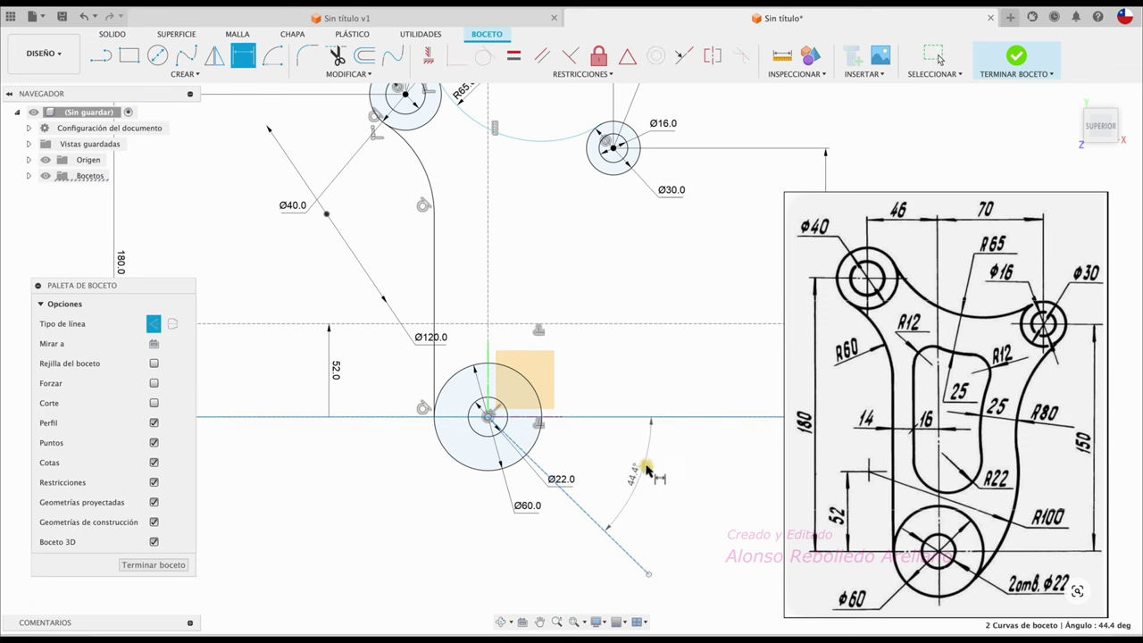
{"action": "left_click", "coordinate": [650, 465]}
{"action": "type", "text": "45"}
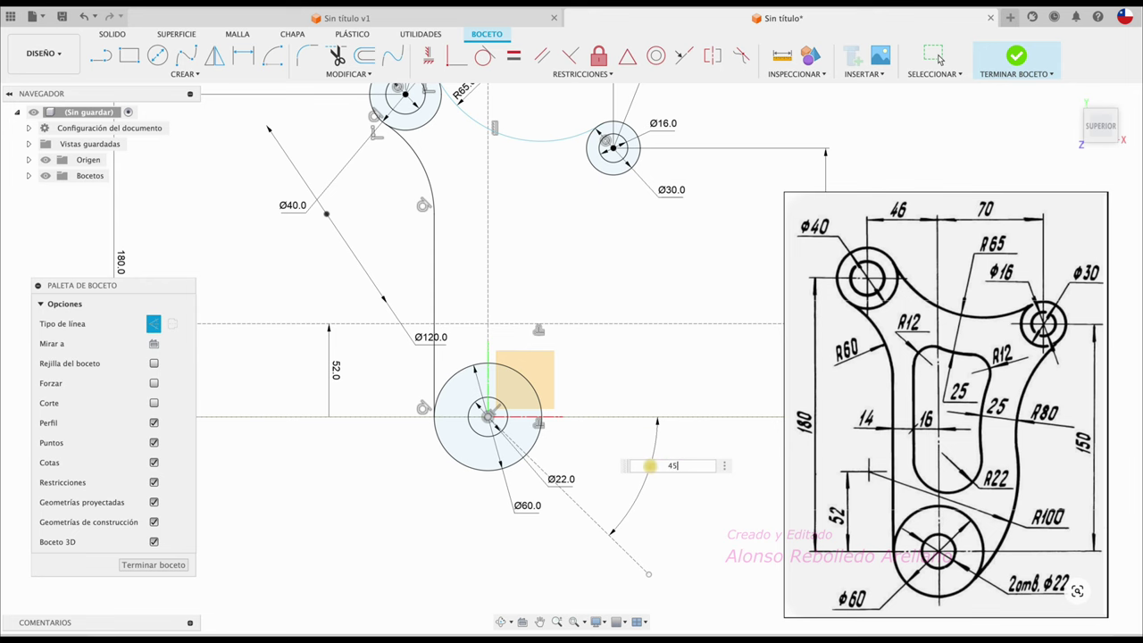
{"action": "key", "text": "Return"}
{"action": "key", "text": "Escape"}
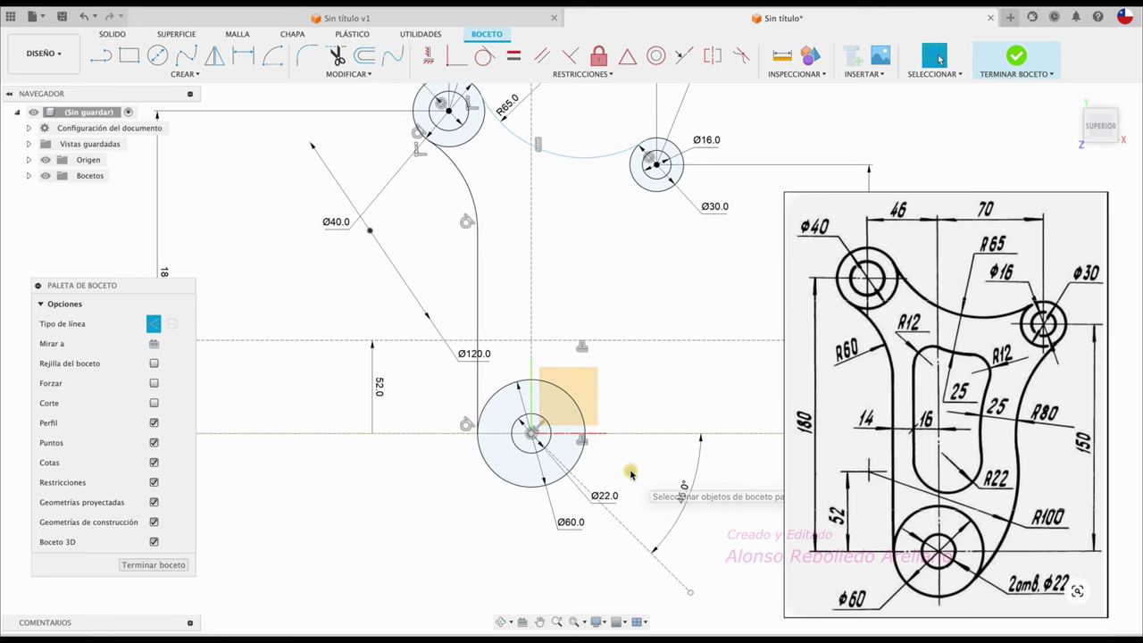
Move the Ø22.0 dimension down-left out of the way
{"action": "left_click", "coordinate": [619, 523]}
{"action": "left_click", "coordinate": [619, 508]}
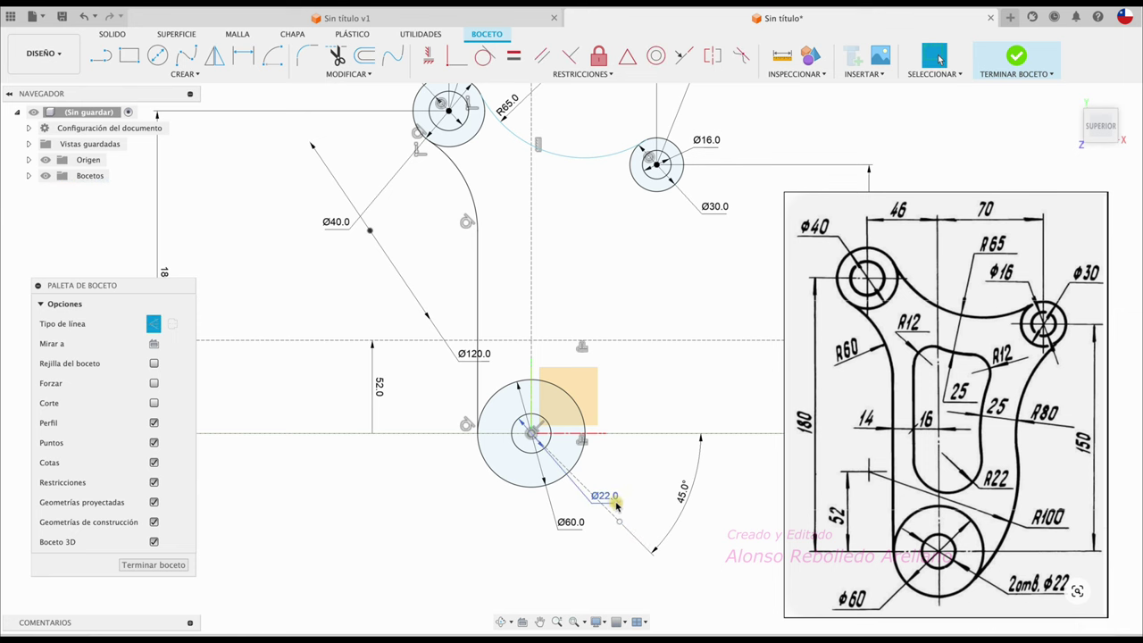
{"action": "left_click_drag", "start_coordinate": [612, 502], "coordinate": [439, 577]}
{"action": "scroll", "coordinate": [497, 568], "scroll_direction": "up", "scroll_amount": 2}
{"action": "scroll", "coordinate": [497, 568], "scroll_direction": "up", "scroll_amount": 2}
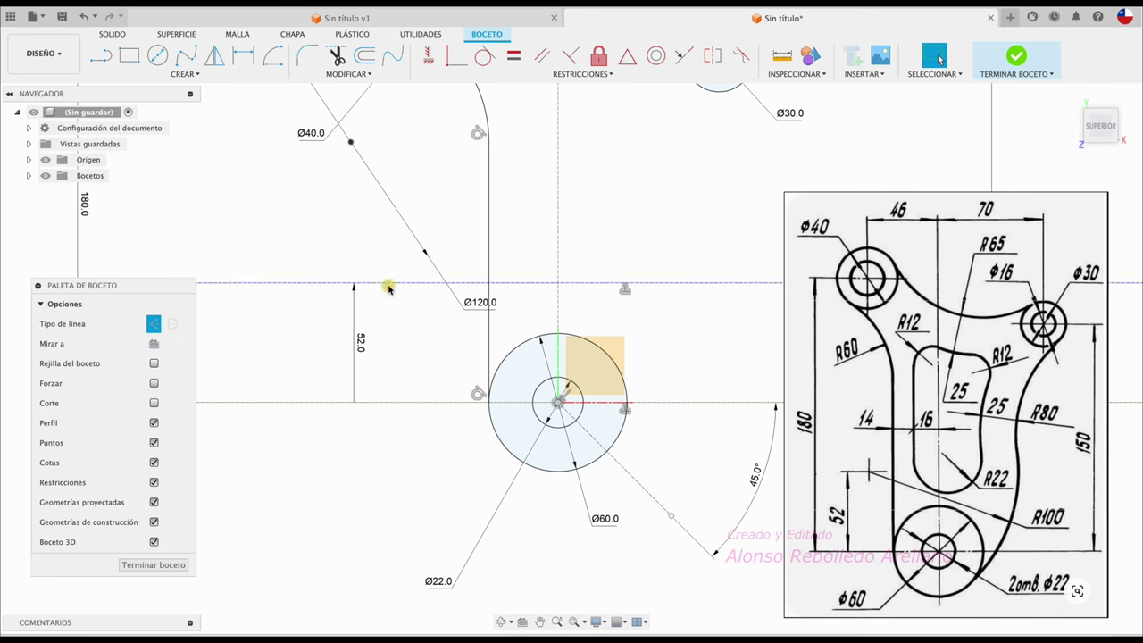
Draw a centre-point arc on the 45° line and dimension its radius R100
{"action": "left_click", "coordinate": [272, 55]}
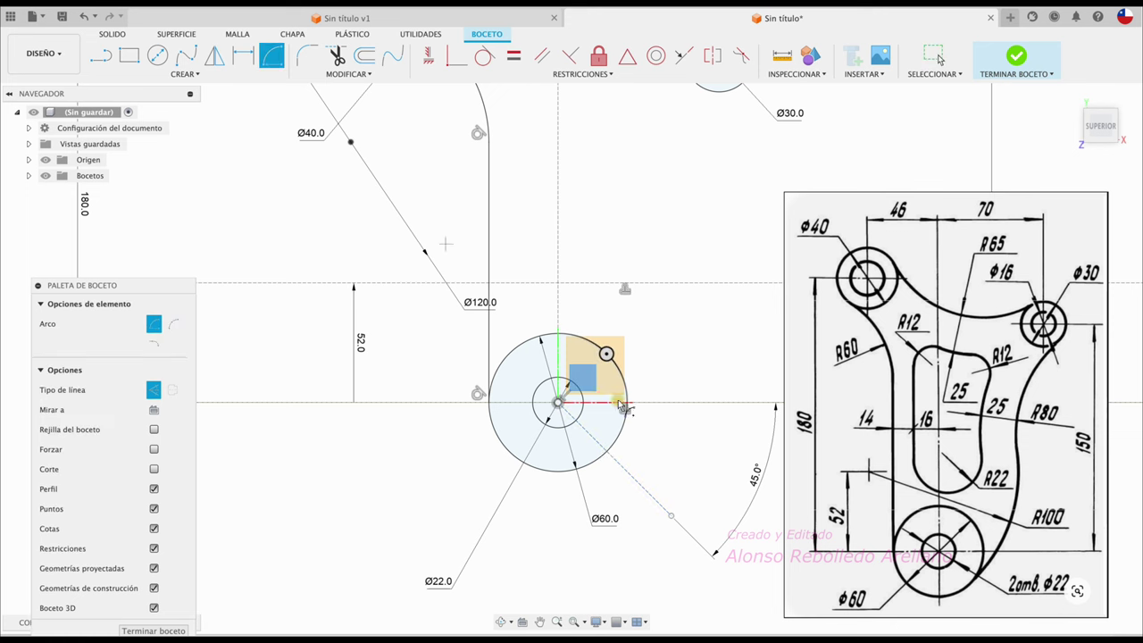
{"action": "left_click", "coordinate": [607, 452]}
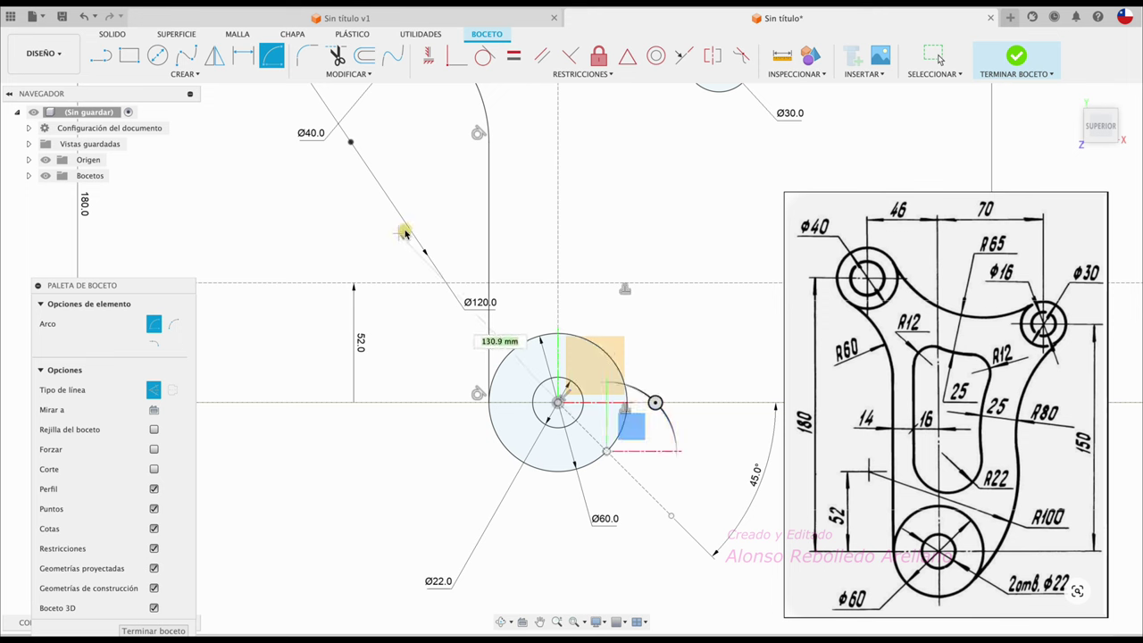
{"action": "left_click", "coordinate": [435, 218]}
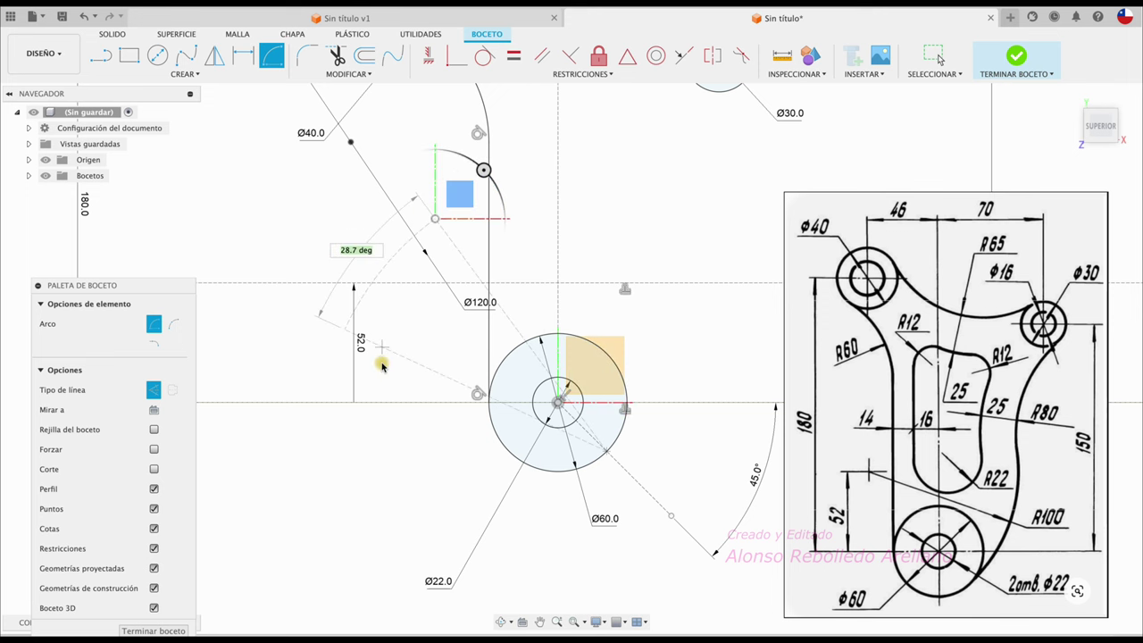
{"action": "left_click", "coordinate": [384, 454]}
{"action": "key", "text": "Escape"}
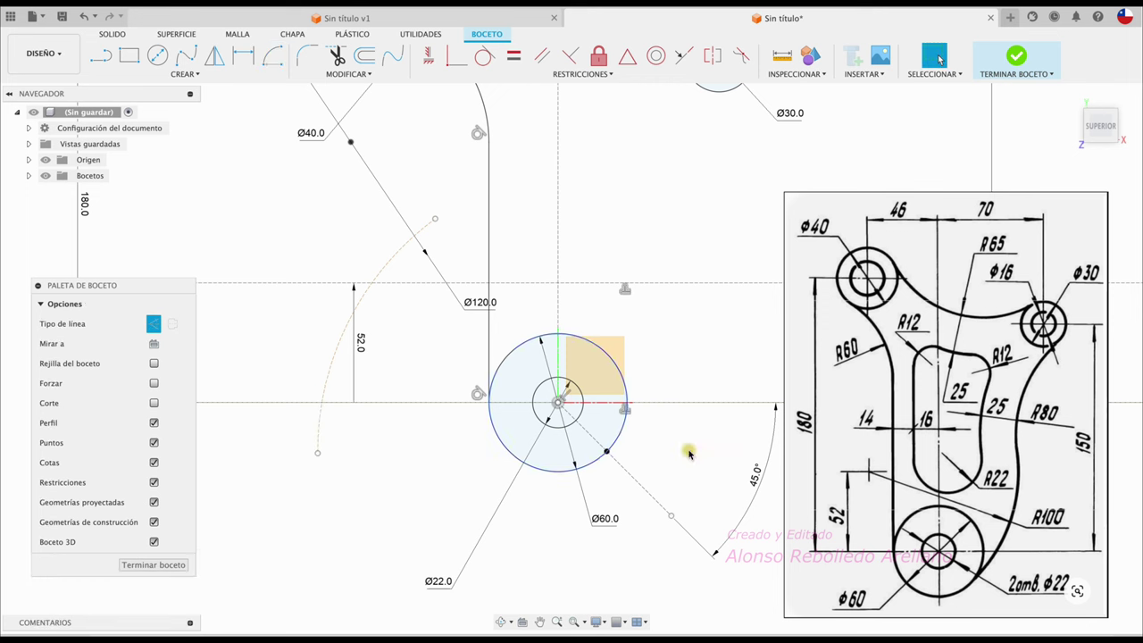
{"action": "key", "text": "d"}
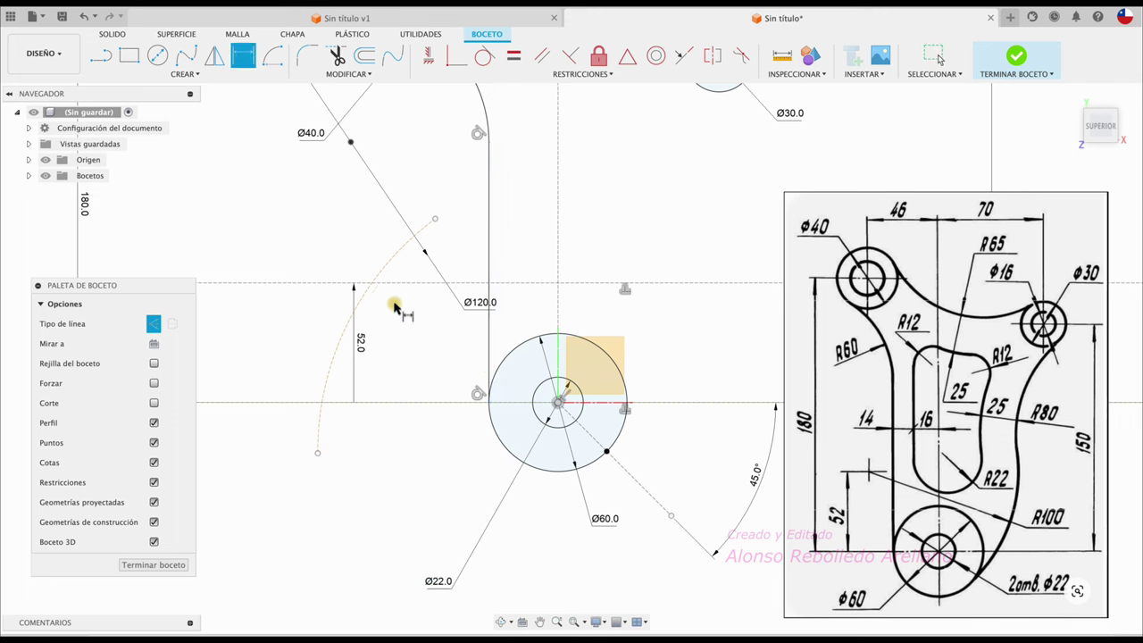
{"action": "left_click", "coordinate": [362, 302]}
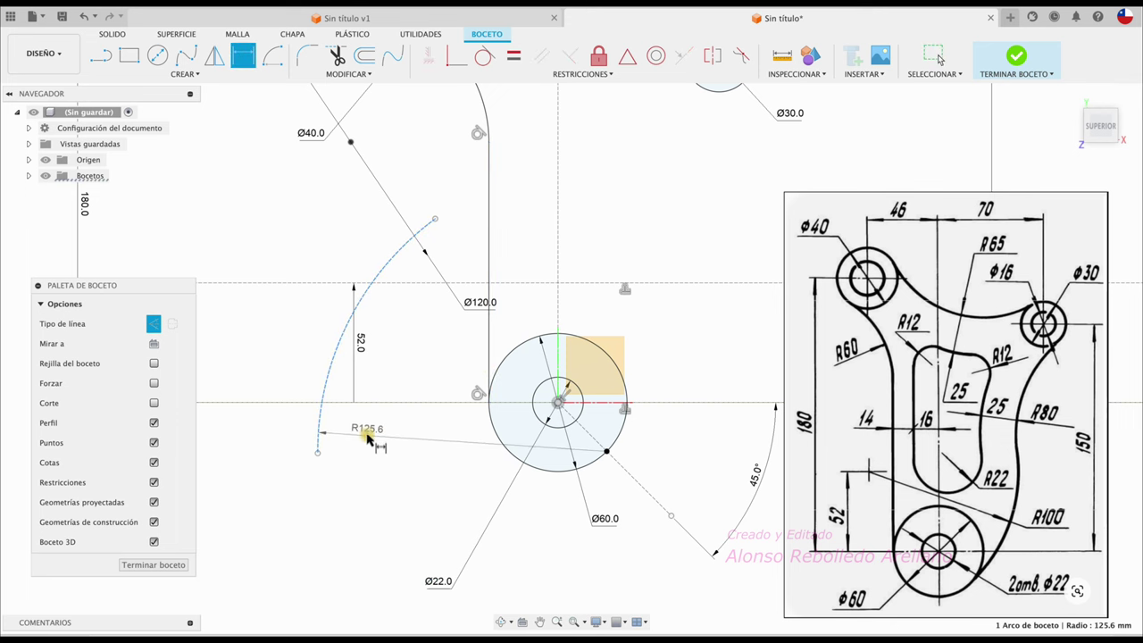
{"action": "left_click", "coordinate": [367, 434]}
{"action": "type", "text": "100"}
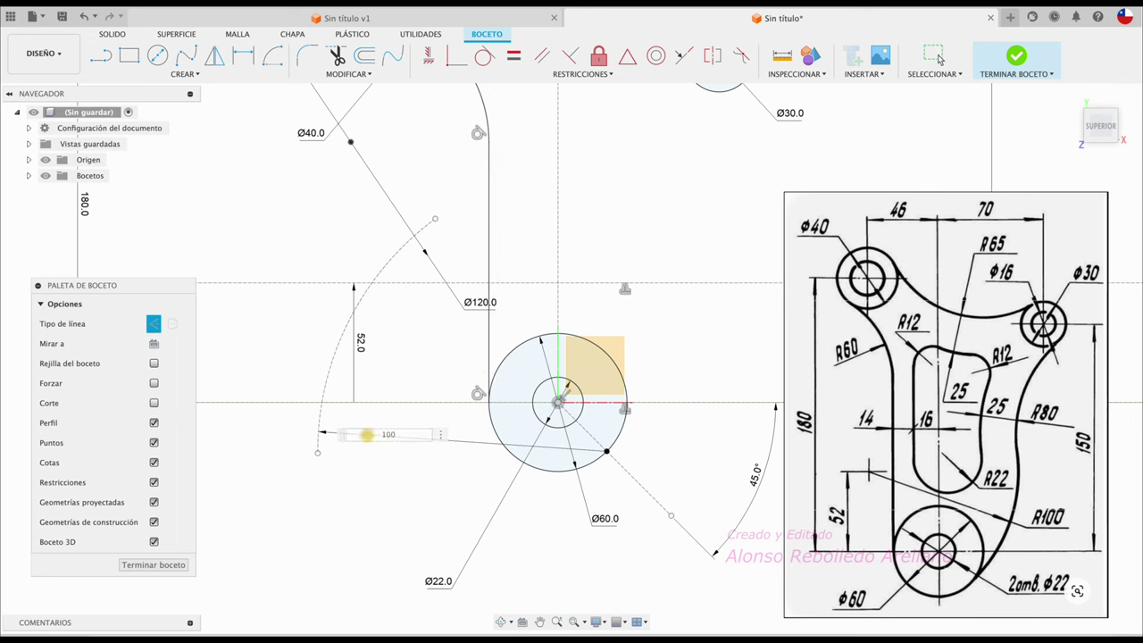
{"action": "key", "text": "Return"}
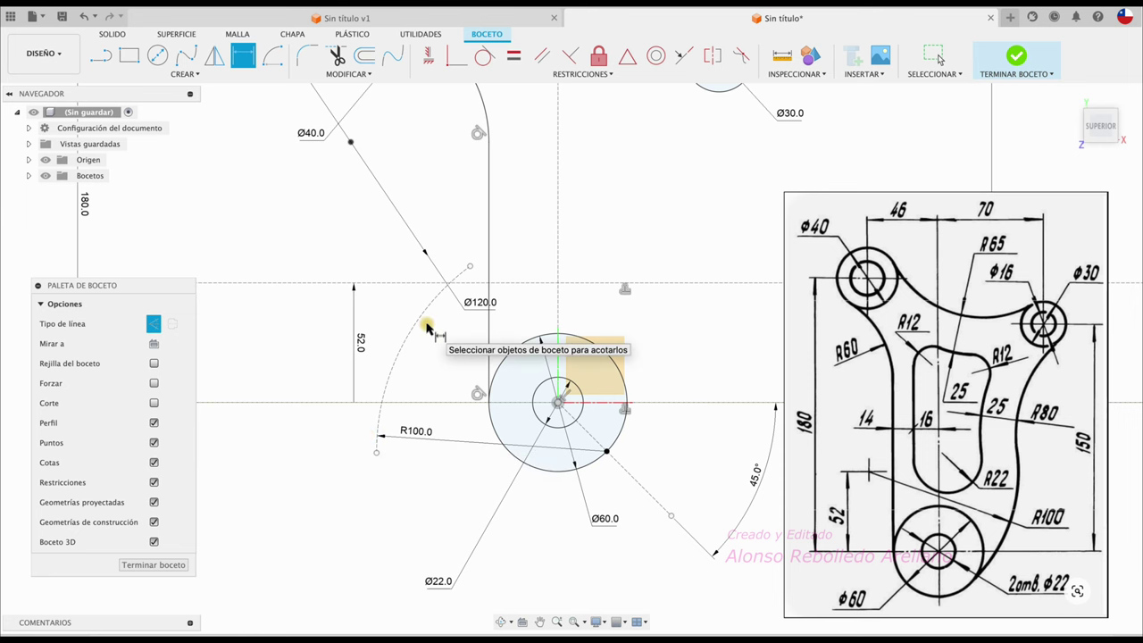
Reposition the R100.0 radius label beside the arc
{"action": "scroll", "coordinate": [427, 328], "scroll_direction": "up", "scroll_amount": 3}
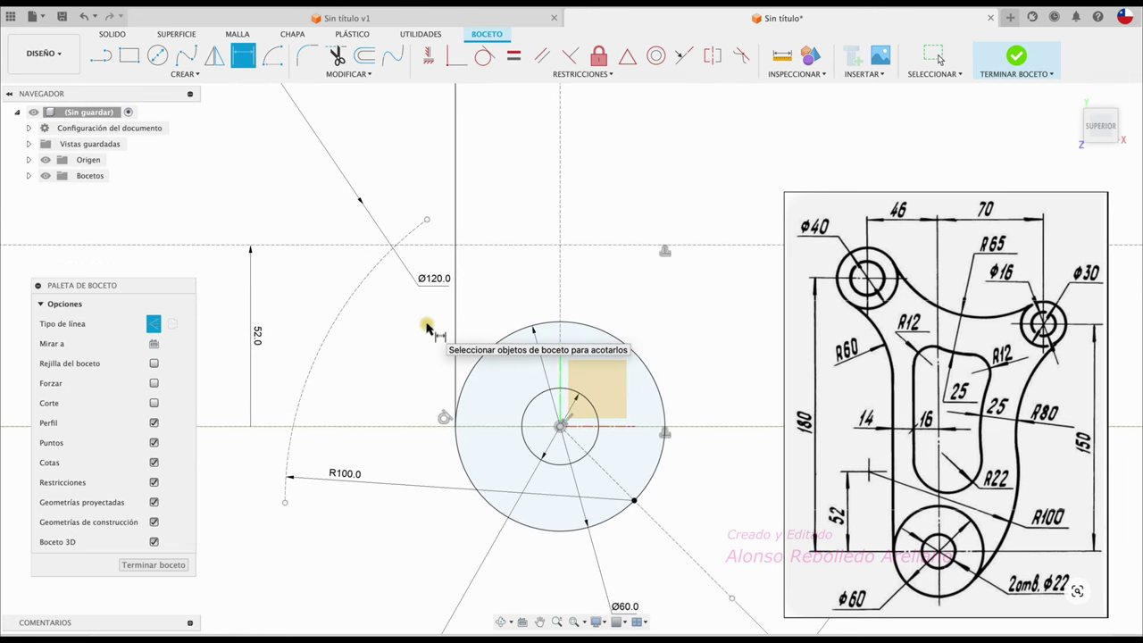
{"action": "middle_click_drag", "start_coordinate": [451, 259], "coordinate": [459, 263]}
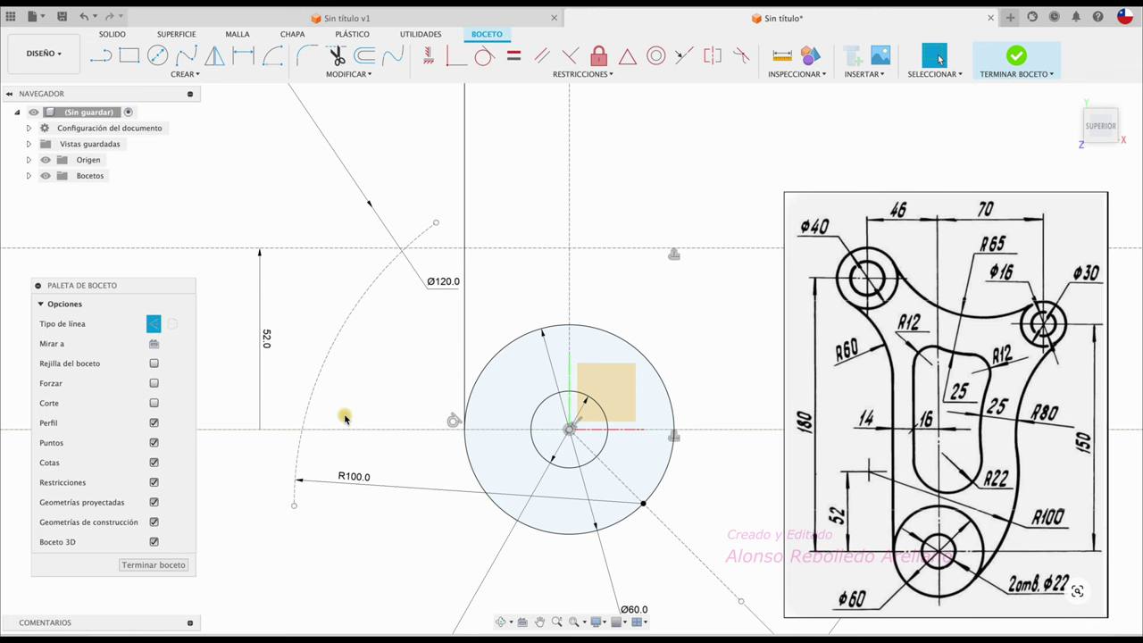
{"action": "left_click", "coordinate": [293, 508]}
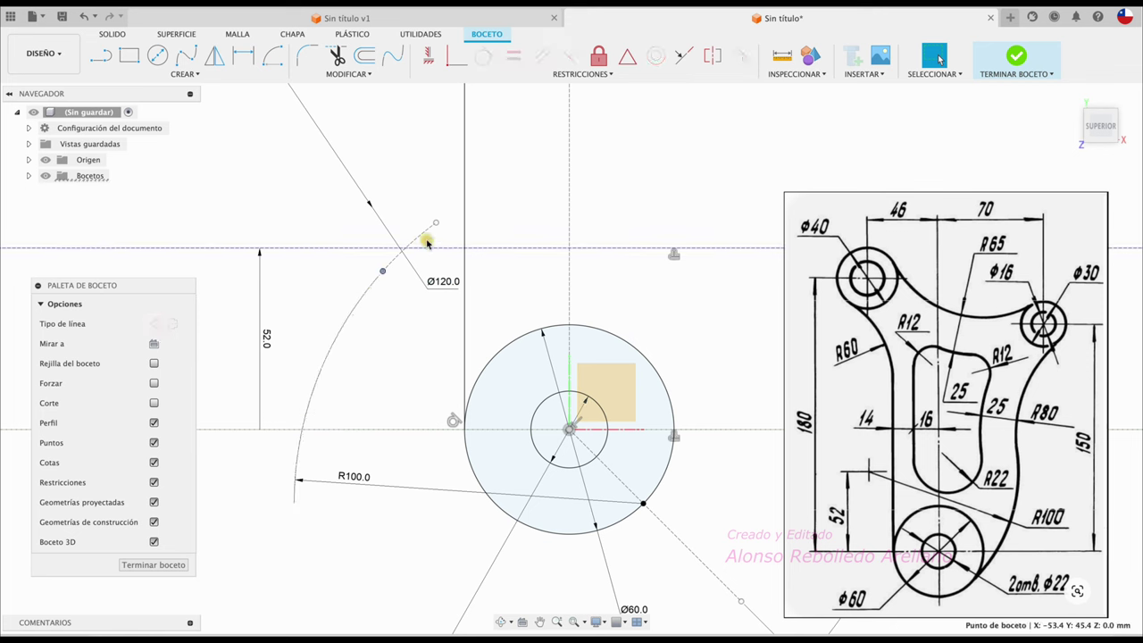
{"action": "left_click_drag", "start_coordinate": [354, 474], "coordinate": [371, 326]}
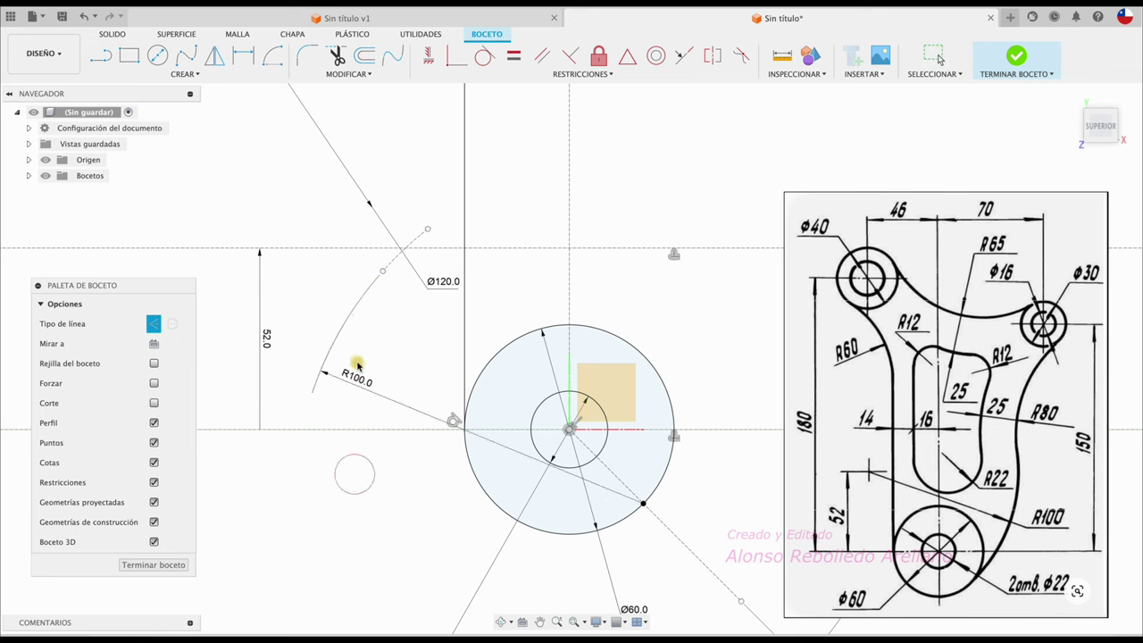
{"action": "scroll", "coordinate": [402, 292], "scroll_direction": "up", "scroll_amount": 2}
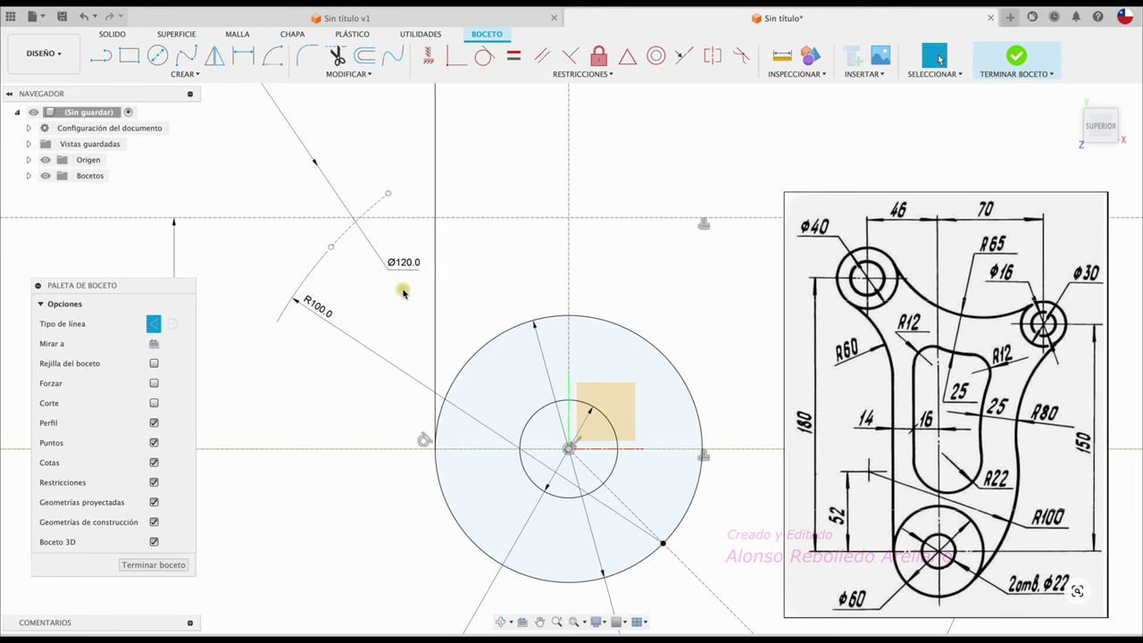
{"action": "scroll", "coordinate": [403, 293], "scroll_direction": "up", "scroll_amount": 2}
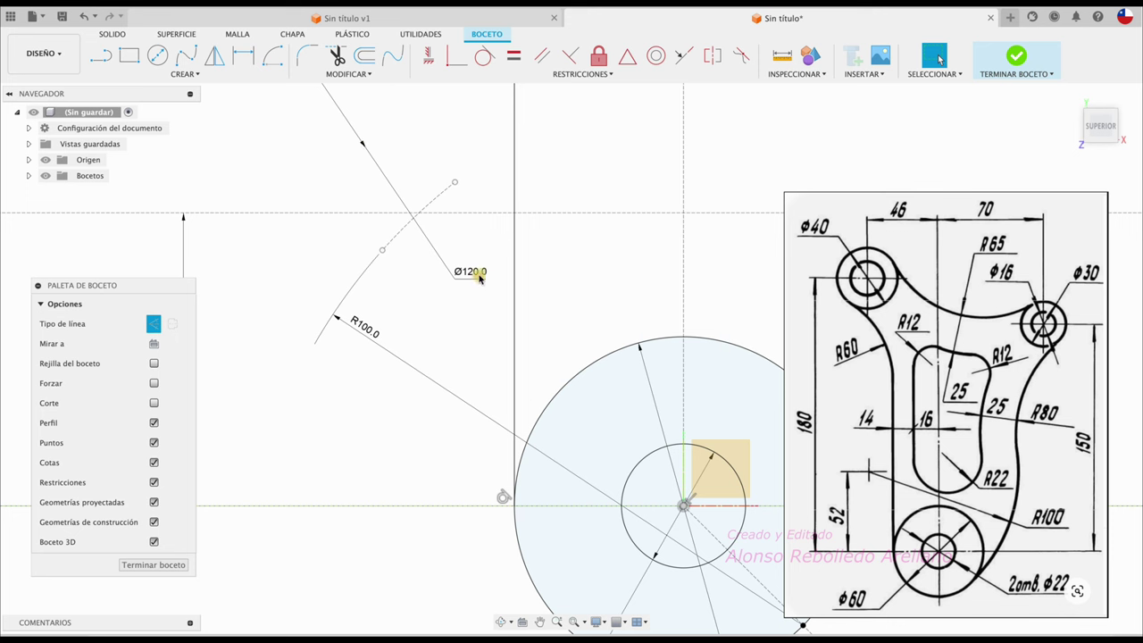
Move the Ø120.0 dimension label so it sits clear of the sketch geometry
{"action": "left_click_drag", "start_coordinate": [479, 278], "coordinate": [362, 174]}
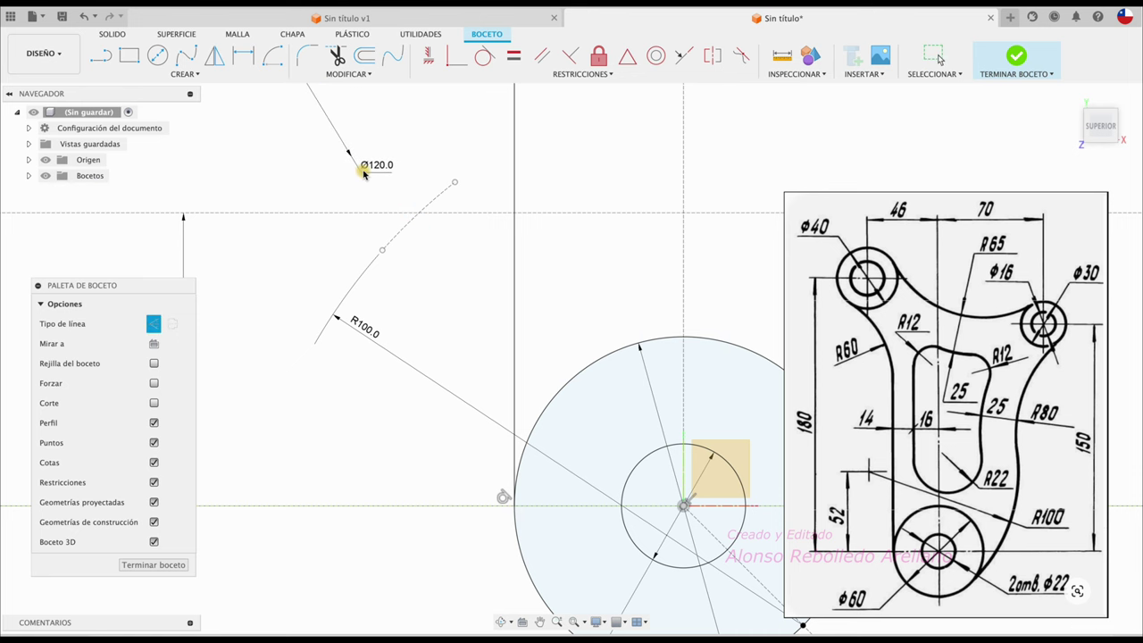
{"action": "key", "text": "Escape"}
{"action": "scroll", "coordinate": [362, 174], "scroll_direction": "down", "scroll_amount": 3}
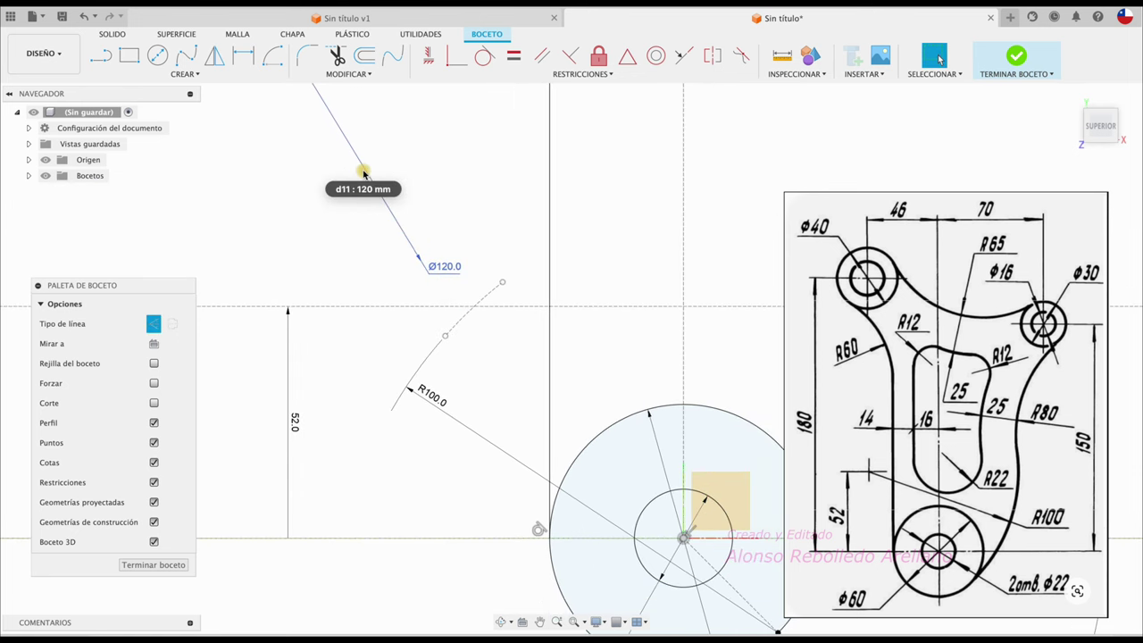
{"action": "scroll", "coordinate": [363, 171], "scroll_direction": "down", "scroll_amount": 1}
{"action": "scroll", "coordinate": [364, 171], "scroll_direction": "down", "scroll_amount": 1}
{"action": "scroll", "coordinate": [363, 171], "scroll_direction": "down", "scroll_amount": 1}
{"action": "scroll", "coordinate": [363, 171], "scroll_direction": "down", "scroll_amount": 1}
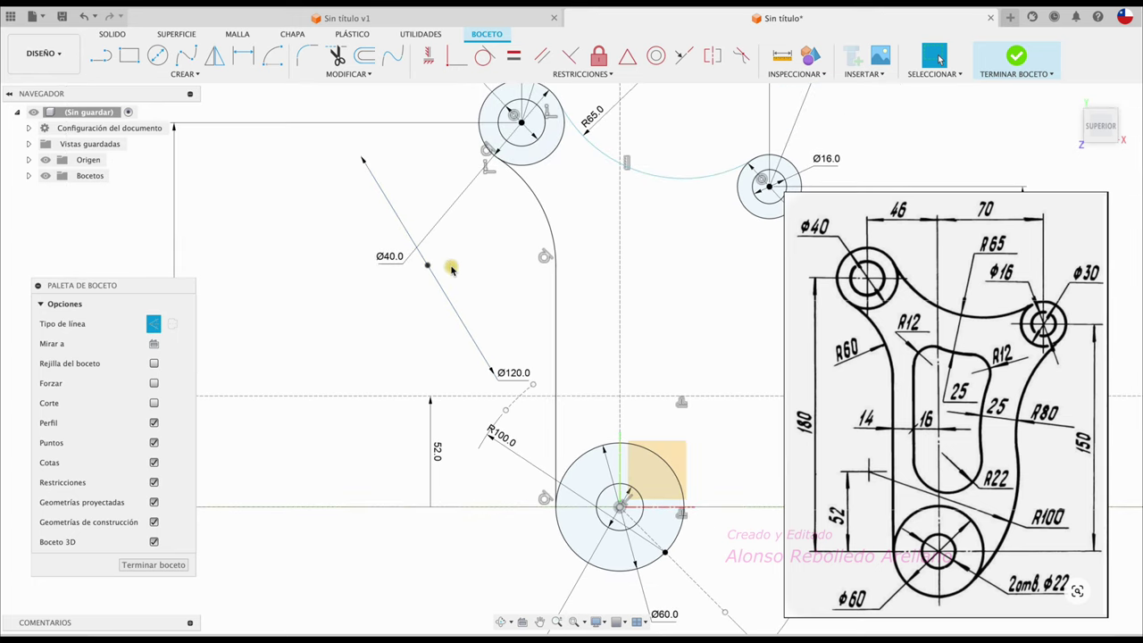
{"action": "mouse_move", "coordinate": [511, 373]}
{"action": "left_mouse_down"}
{"action": "mouse_move", "coordinate": [515, 189]}
{"action": "mouse_move", "coordinate": [489, 207]}
{"action": "left_mouse_up"}
{"action": "middle_click_drag", "start_coordinate": [483, 388], "coordinate": [470, 338]}
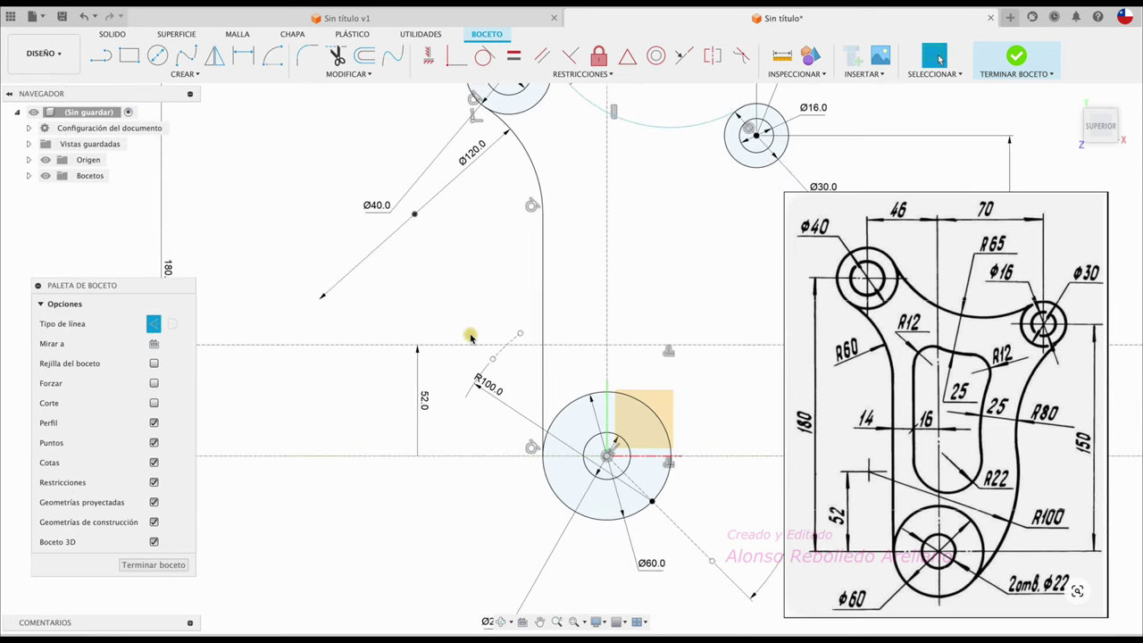
{"action": "scroll", "coordinate": [471, 337], "scroll_direction": "up", "scroll_amount": 1}
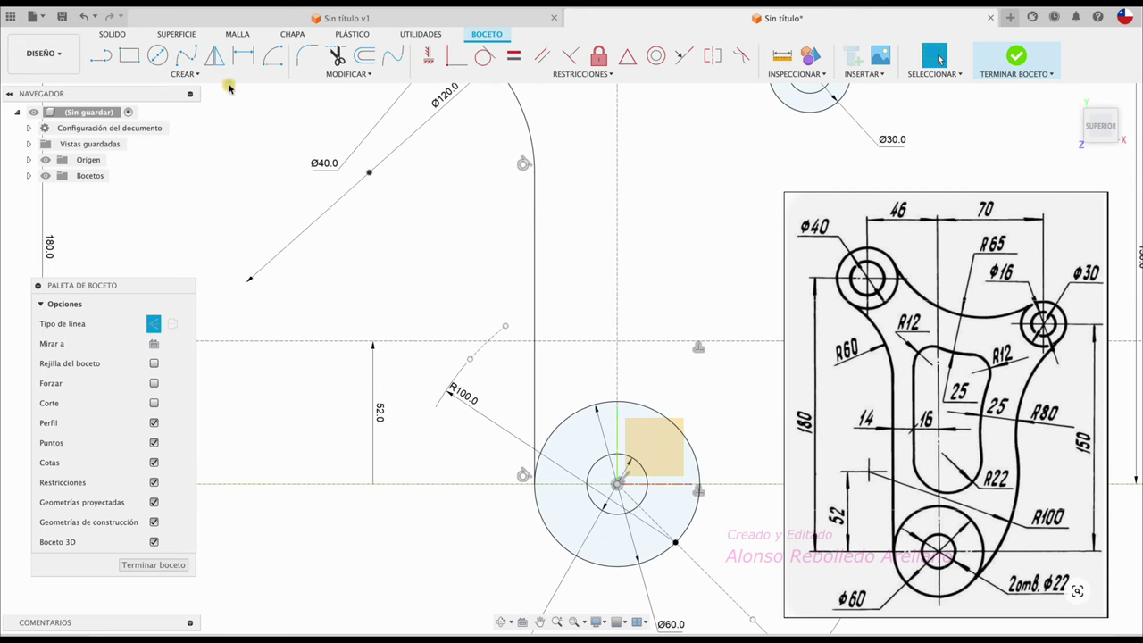
Draw a center-point arc rising from the Ø60 boss edge and make it solid geometry
{"action": "left_click", "coordinate": [273, 55]}
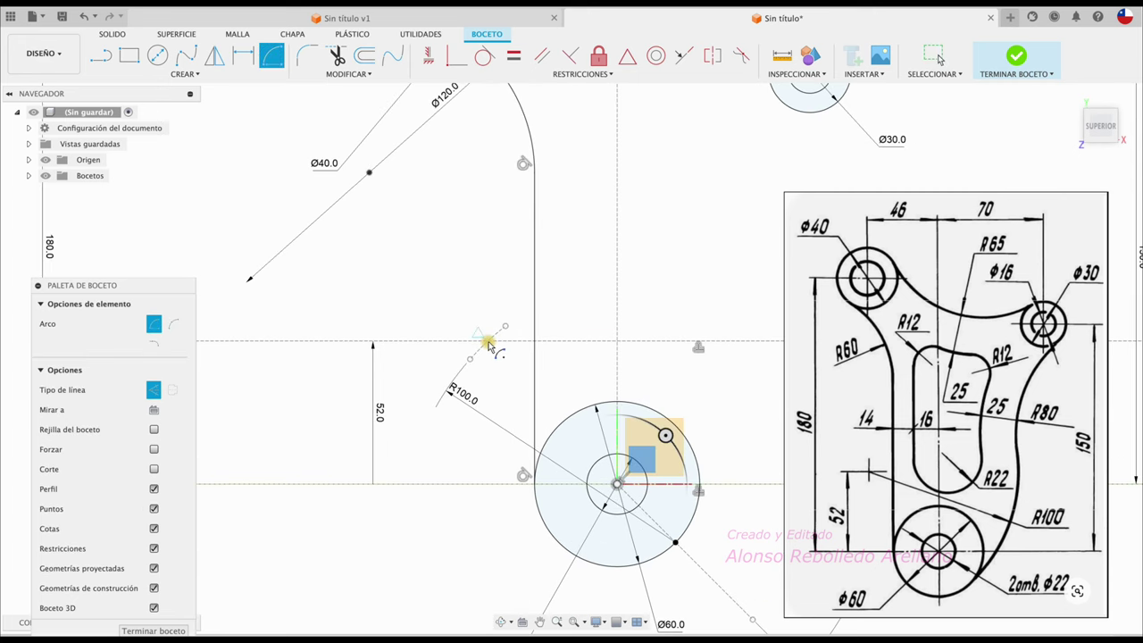
{"action": "left_click", "coordinate": [487, 343]}
{"action": "scroll", "coordinate": [658, 291], "scroll_direction": "down", "scroll_amount": 1}
{"action": "scroll", "coordinate": [658, 291], "scroll_direction": "down", "scroll_amount": 1}
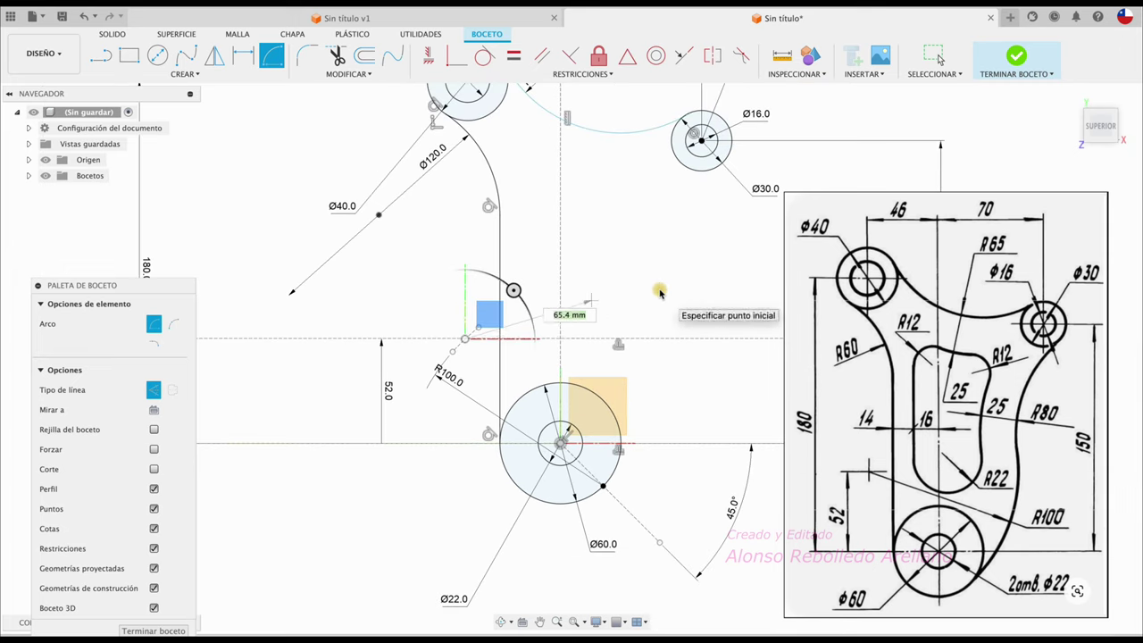
{"action": "left_click", "coordinate": [603, 485]}
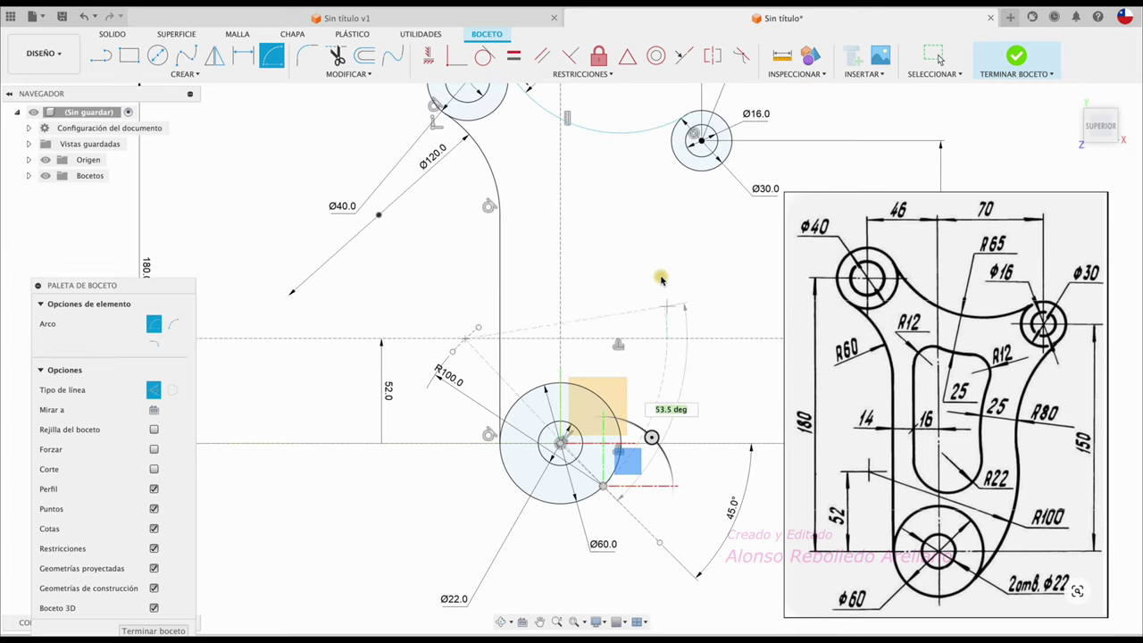
{"action": "left_click", "coordinate": [622, 212]}
{"action": "key", "text": "Escape"}
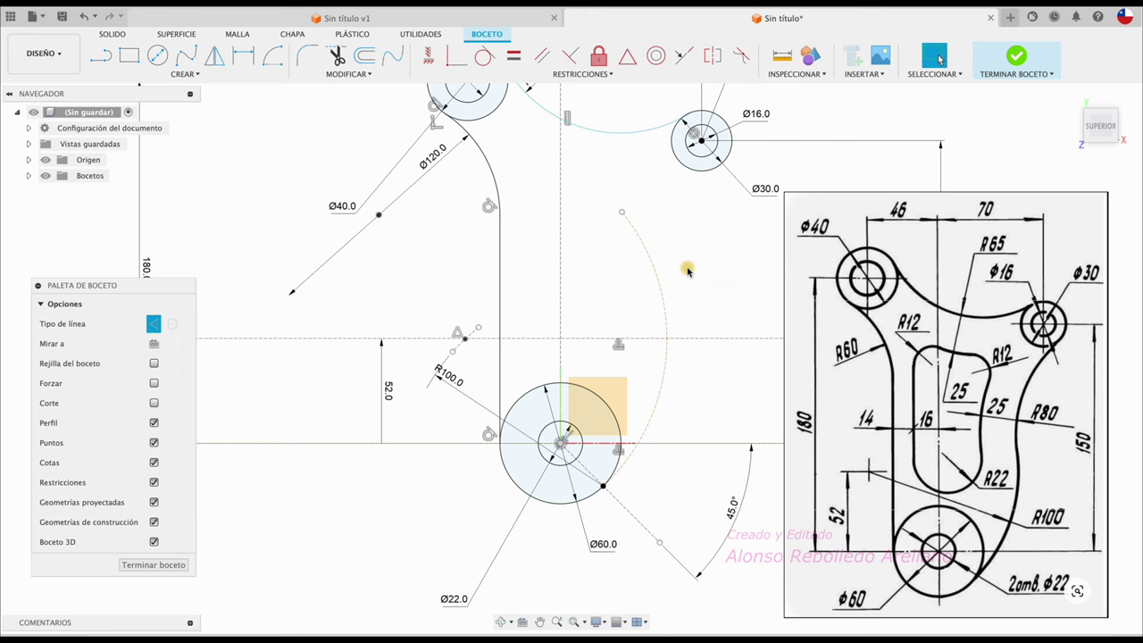
{"action": "left_click", "coordinate": [661, 270]}
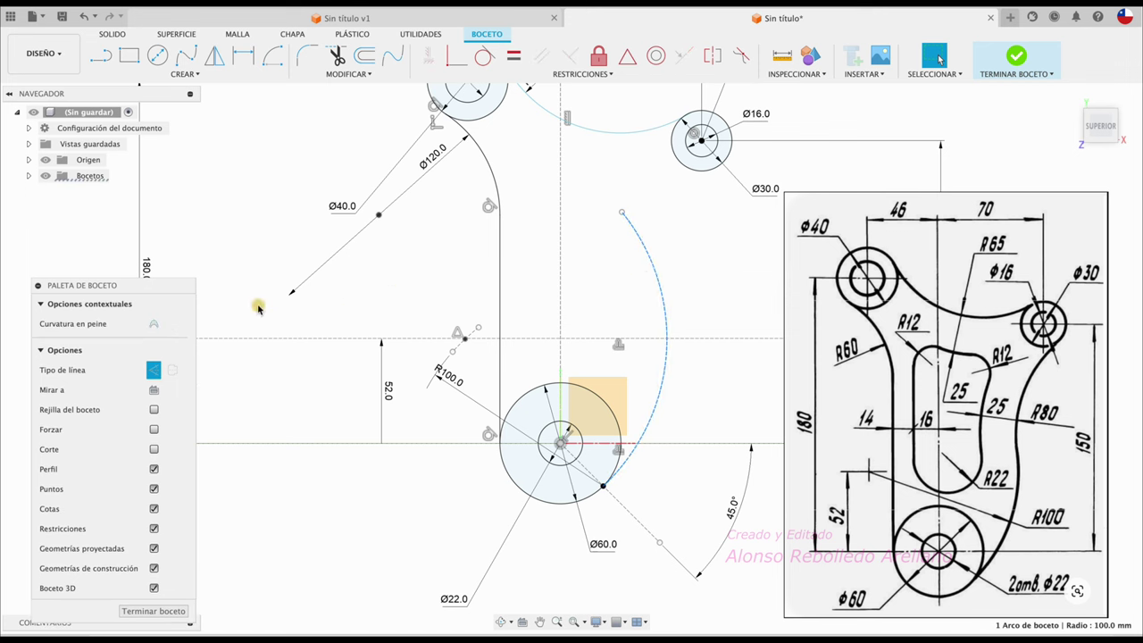
{"action": "left_click", "coordinate": [154, 369]}
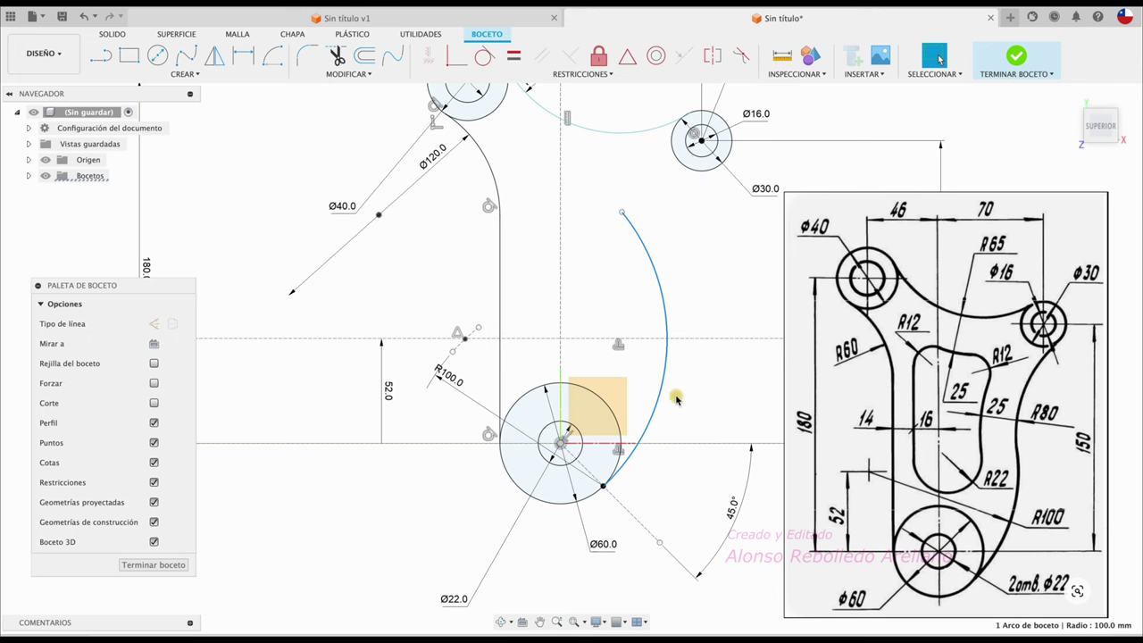
Add an R100.0 reference radius dimension to the new arc and move its label clear
{"action": "left_click", "coordinate": [243, 55]}
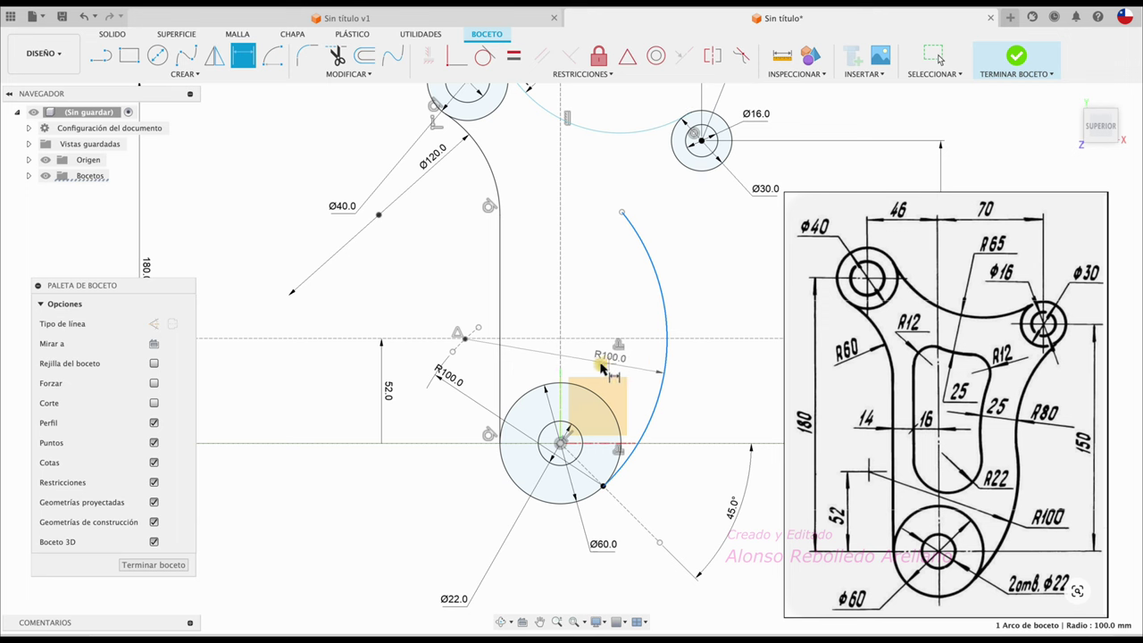
{"action": "left_click", "coordinate": [586, 364]}
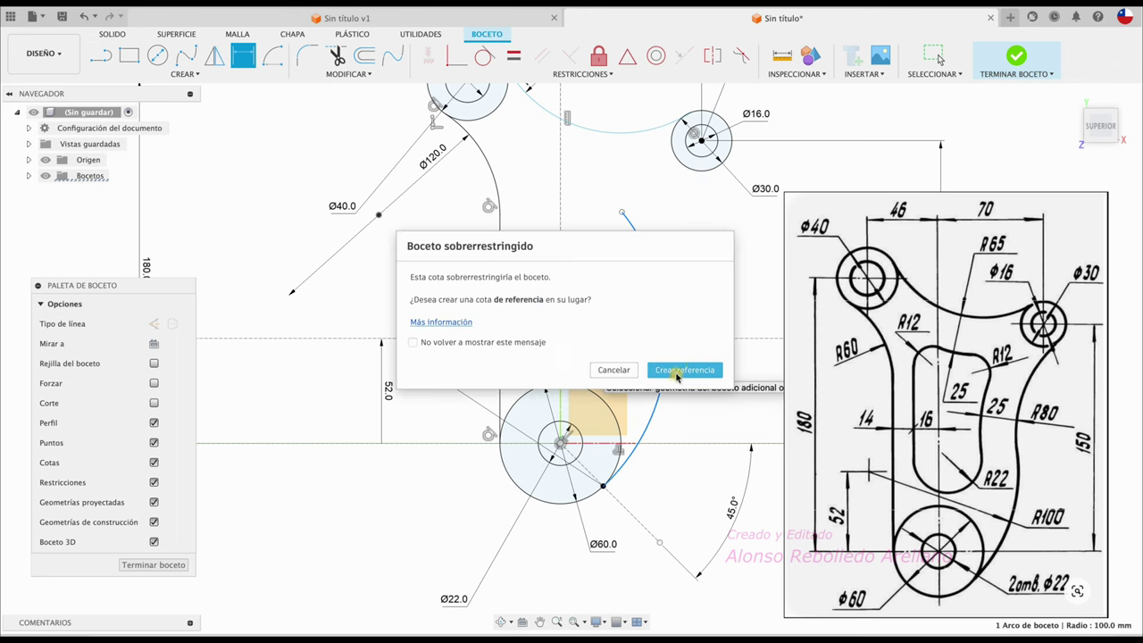
{"action": "left_click", "coordinate": [684, 370]}
{"action": "key", "text": "Escape"}
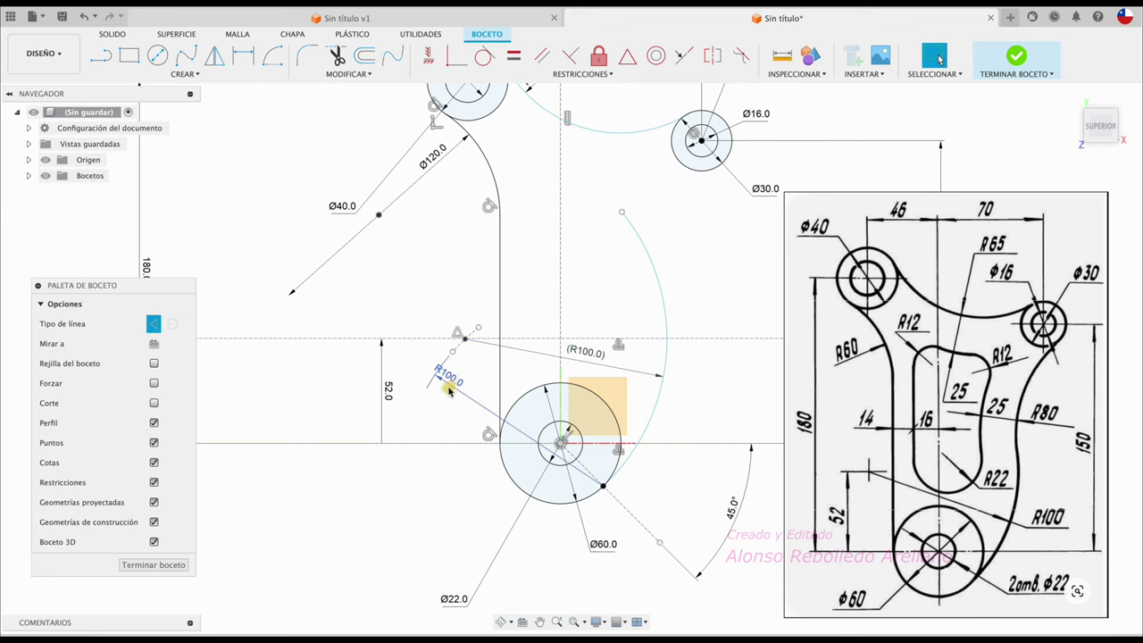
{"action": "left_click_drag", "start_coordinate": [451, 380], "coordinate": [468, 399]}
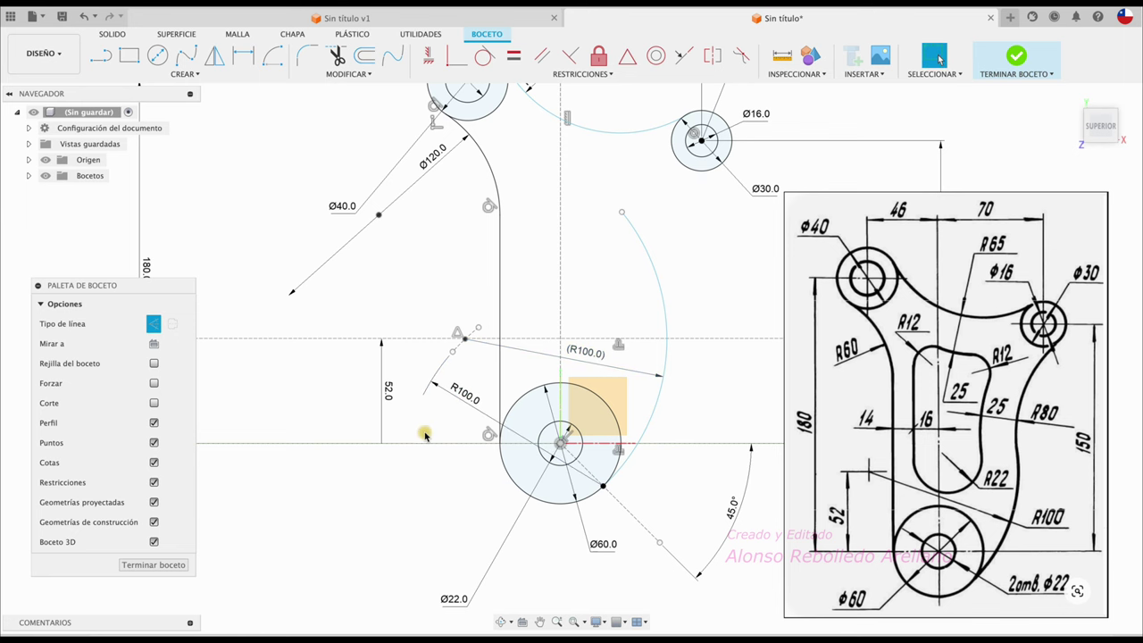
{"action": "scroll", "coordinate": [407, 486], "scroll_direction": "right", "scroll_amount": 5}
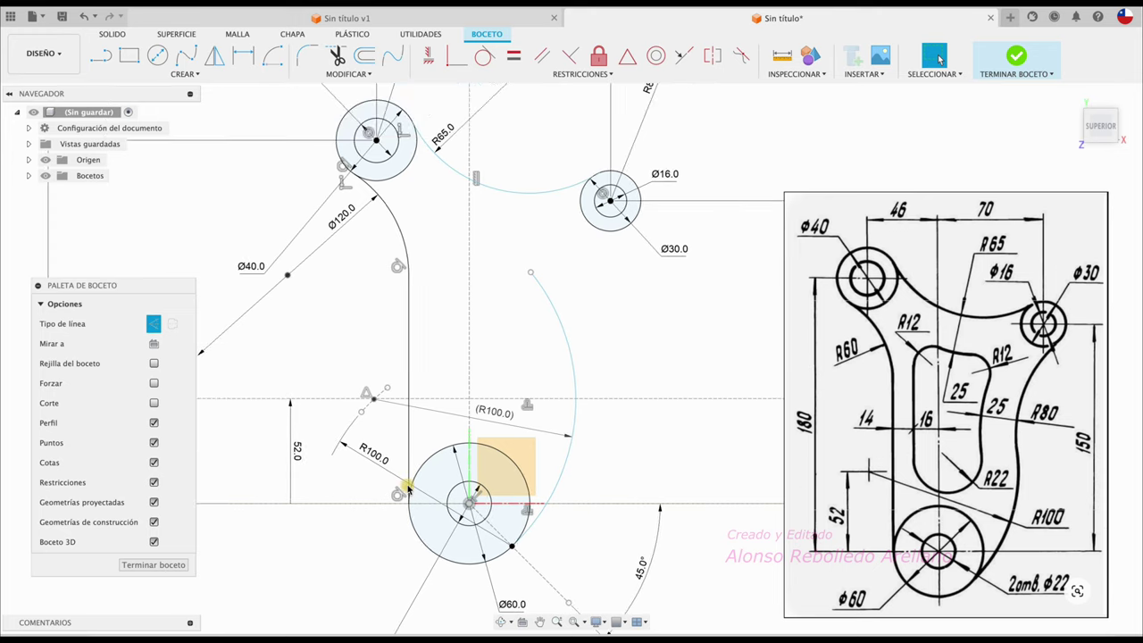
{"action": "scroll", "coordinate": [406, 486], "scroll_direction": "up", "scroll_amount": 3}
{"action": "scroll", "coordinate": [654, 393], "scroll_direction": "down", "scroll_amount": 2}
{"action": "scroll", "coordinate": [652, 402], "scroll_direction": "down", "scroll_amount": 3}
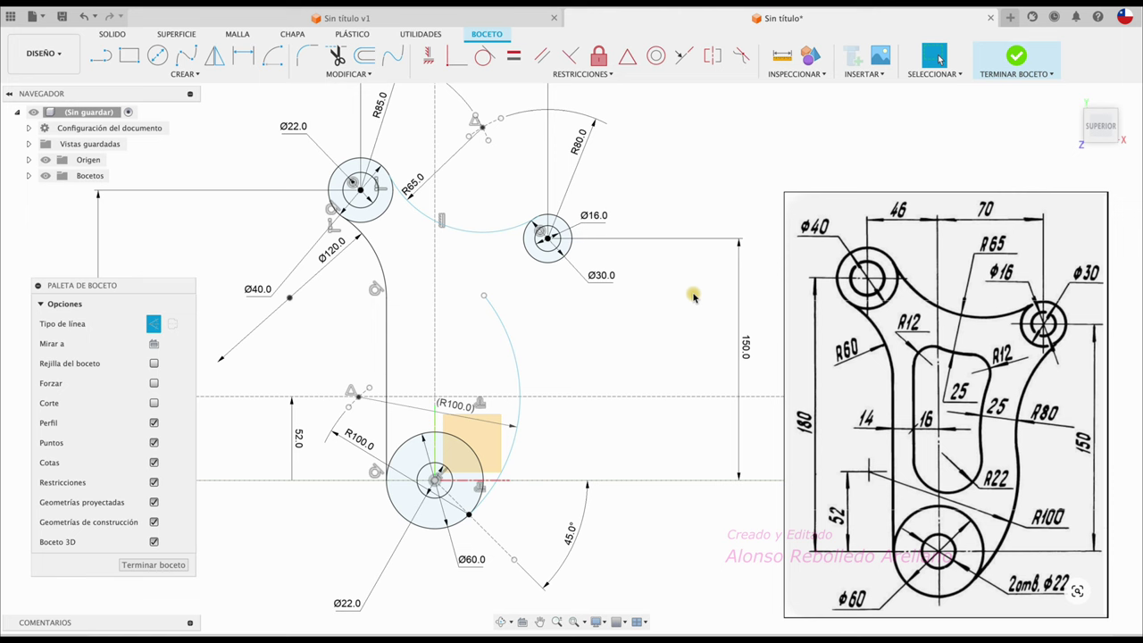
{"action": "middle_click_drag", "start_coordinate": [716, 350], "coordinate": [672, 341]}
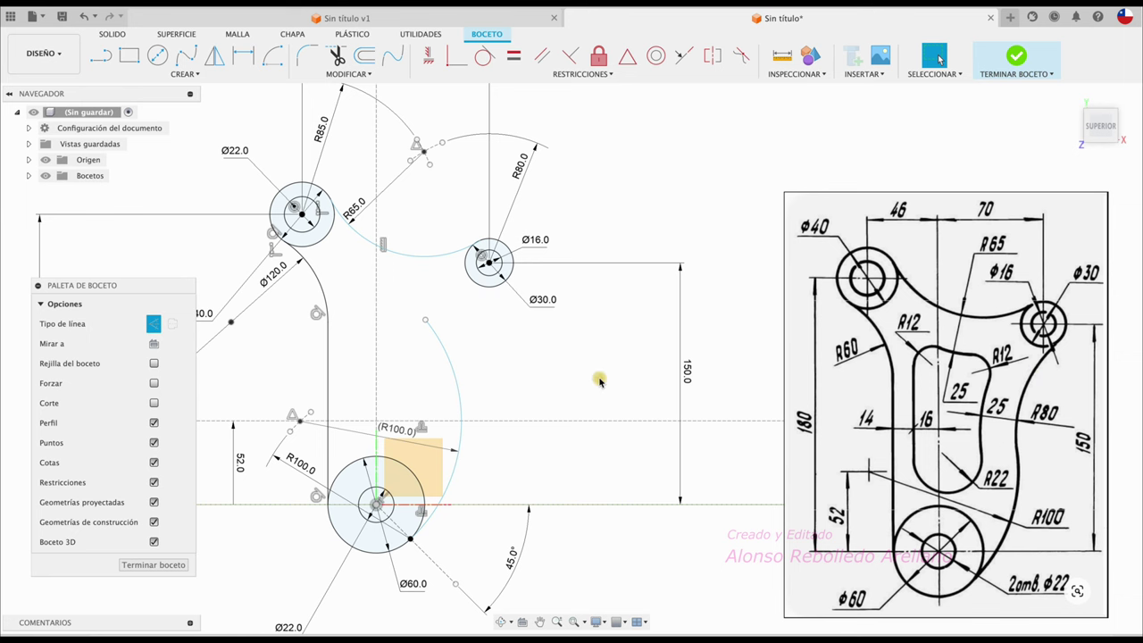
{"action": "scroll", "coordinate": [598, 382], "scroll_direction": "up", "scroll_amount": 2}
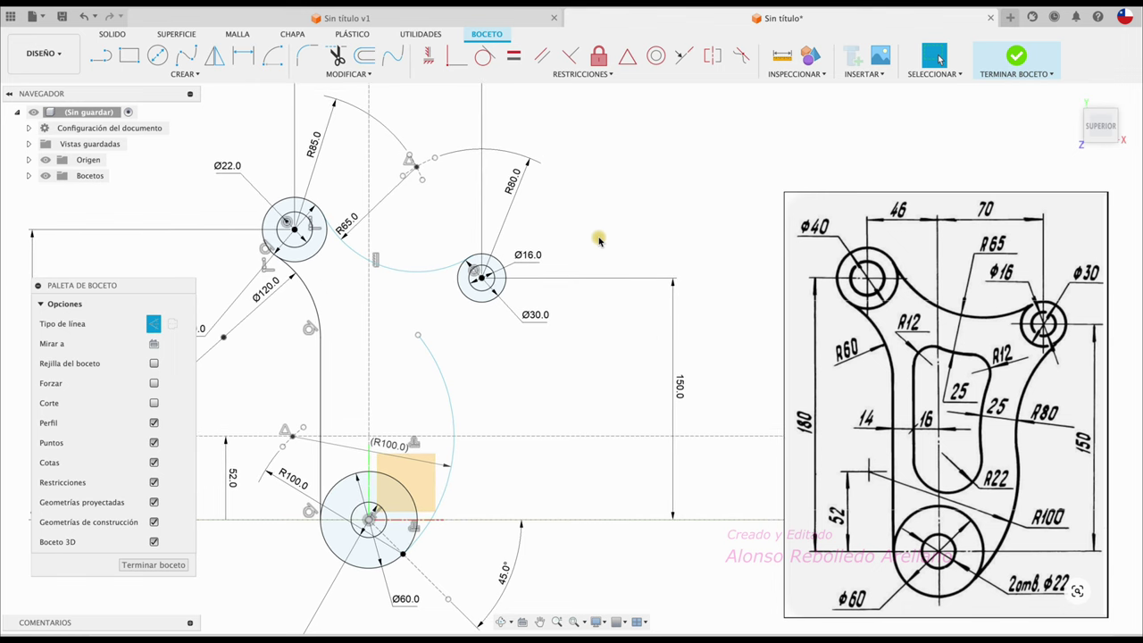
Draw a large center-point arc around the Ø16 boss and try dimensioning its radius as 80+15
{"action": "left_click", "coordinate": [272, 55]}
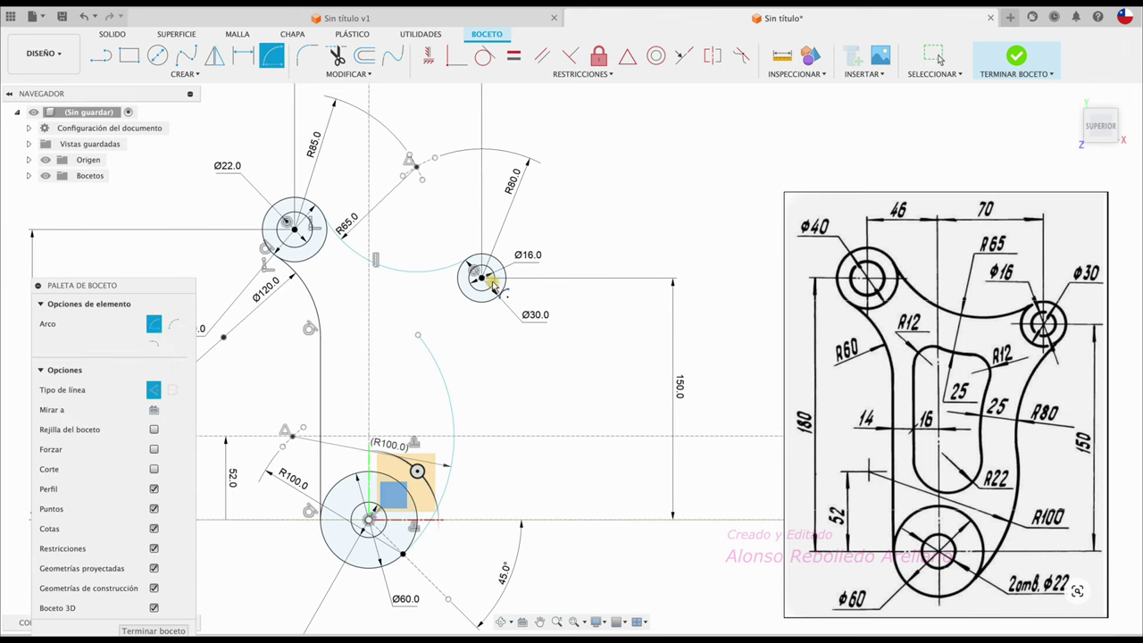
{"action": "left_click", "coordinate": [482, 278]}
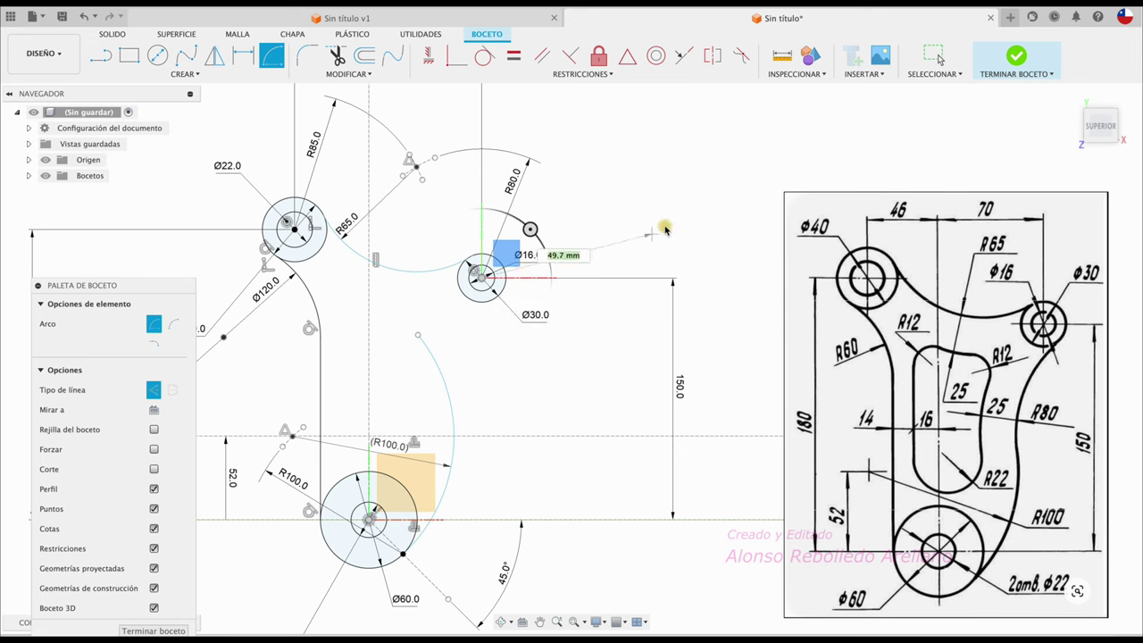
{"action": "left_click", "coordinate": [713, 191]}
{"action": "left_click", "coordinate": [587, 442]}
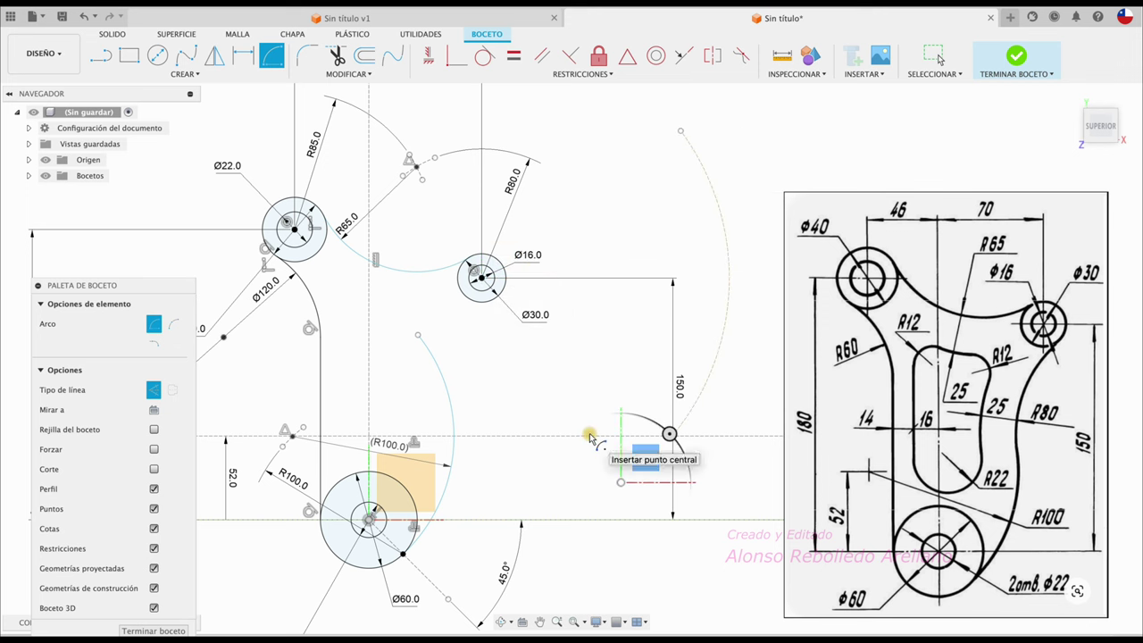
{"action": "key", "text": "Escape"}
{"action": "key", "text": "d"}
{"action": "left_click", "coordinate": [728, 228]}
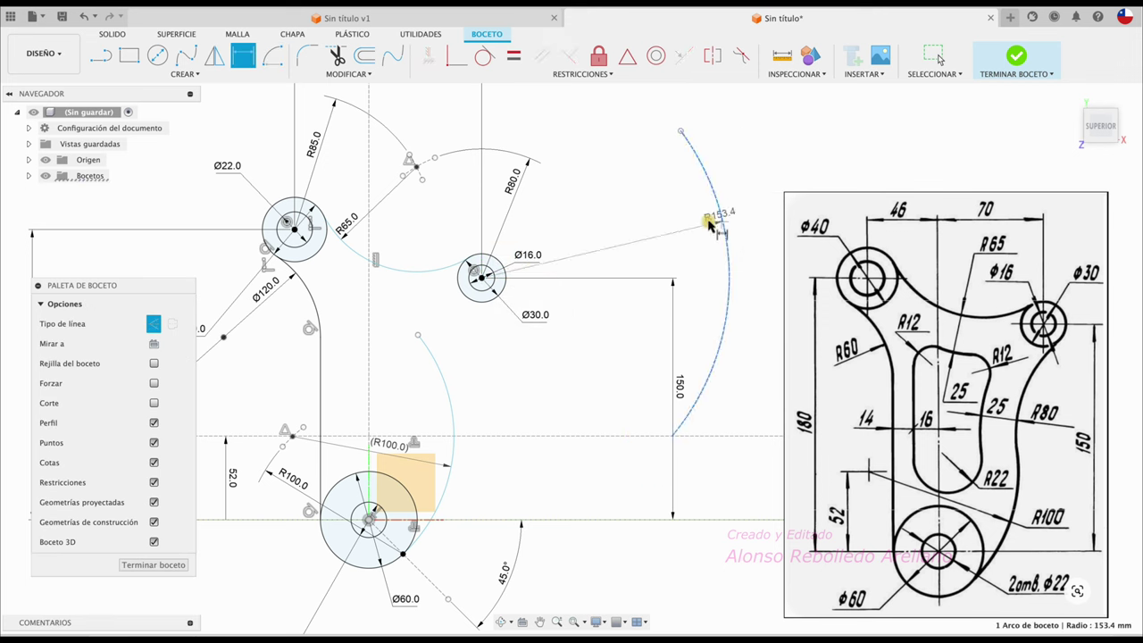
{"action": "left_click", "coordinate": [653, 214]}
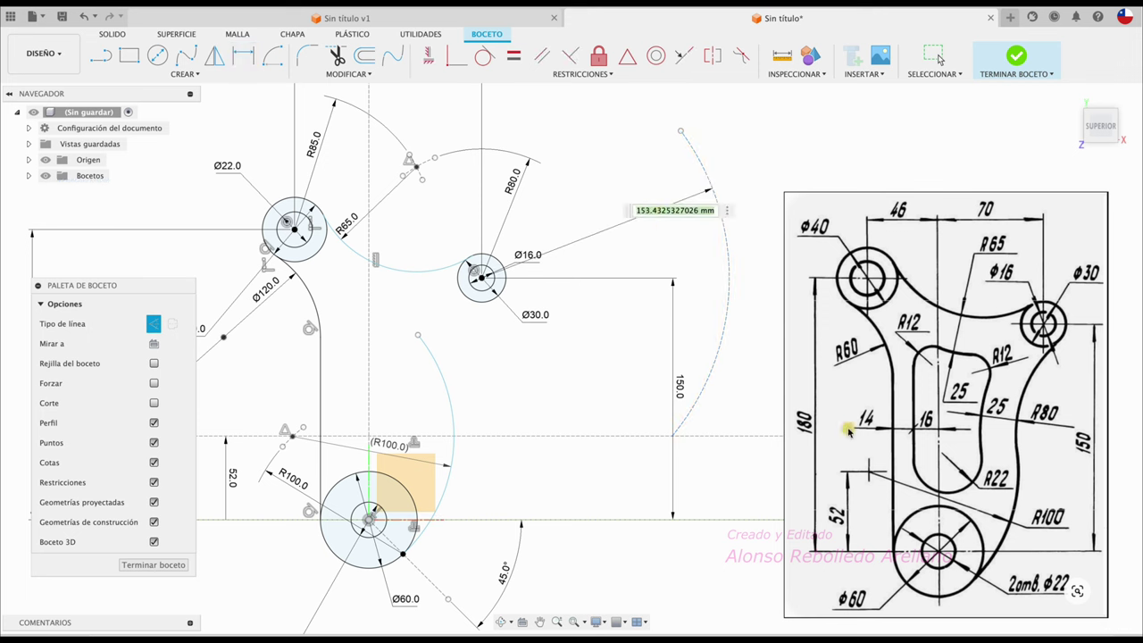
{"action": "type", "text": "80+15"}
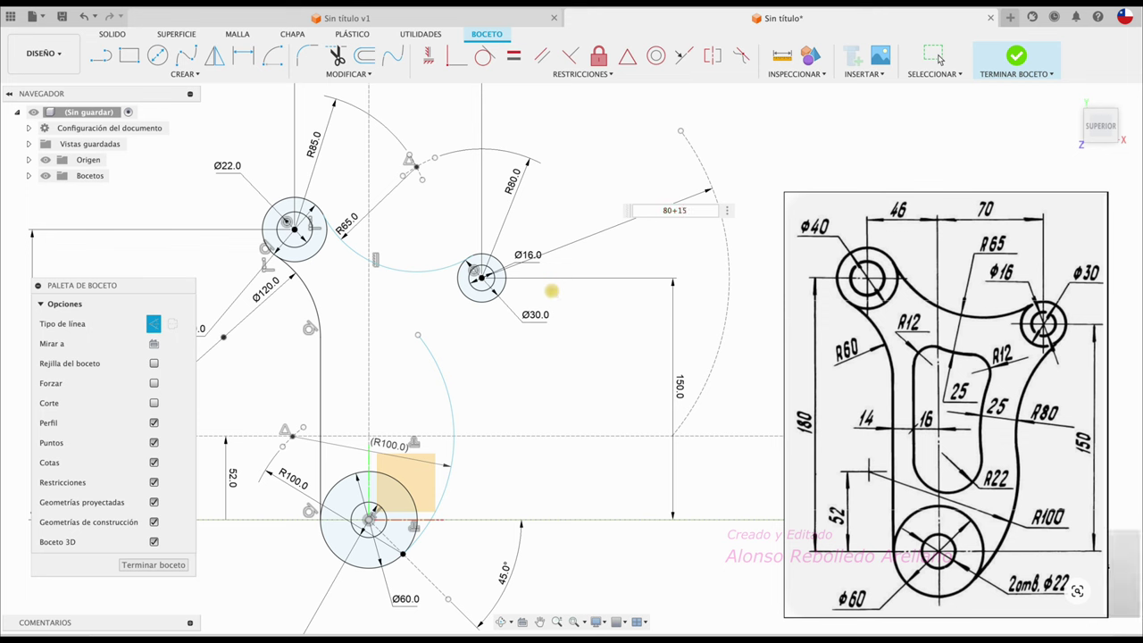
{"action": "key", "text": "Escape"}
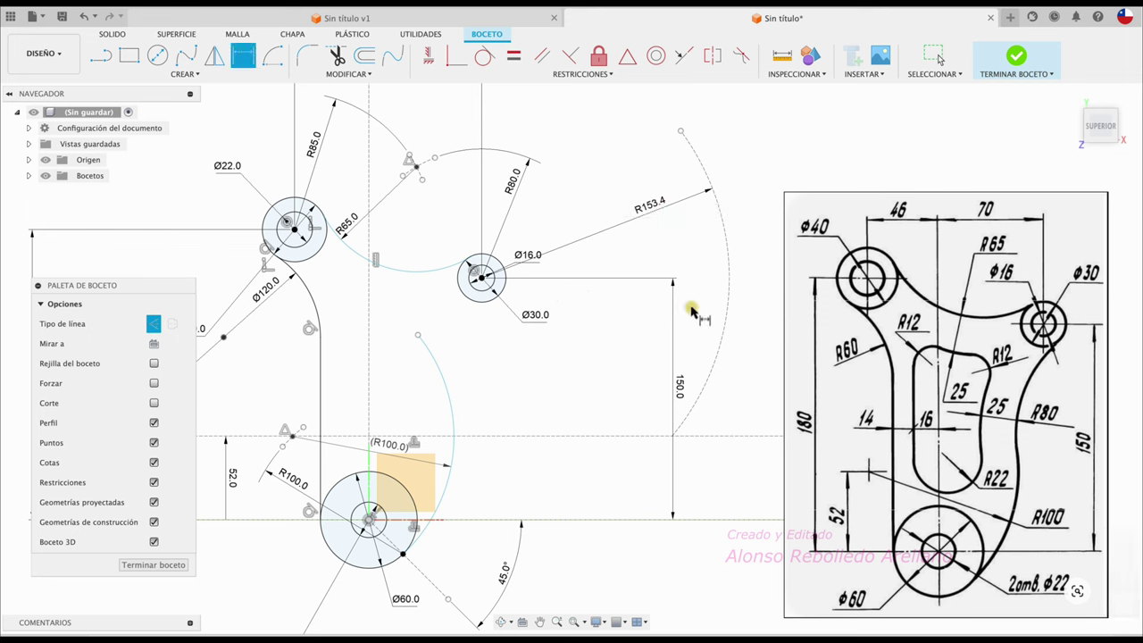
{"action": "key", "text": "Escape"}
Reopen the R153.4 radius dimension for editing, then cancel the edit
{"action": "left_click", "coordinate": [728, 266]}
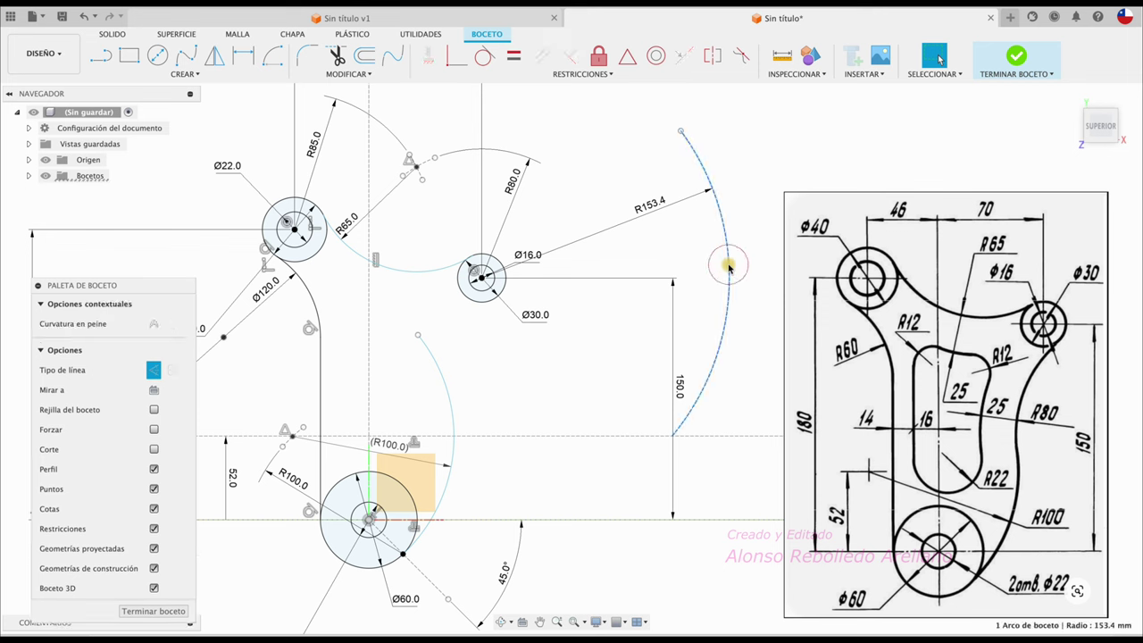
{"action": "double_click", "coordinate": [650, 205]}
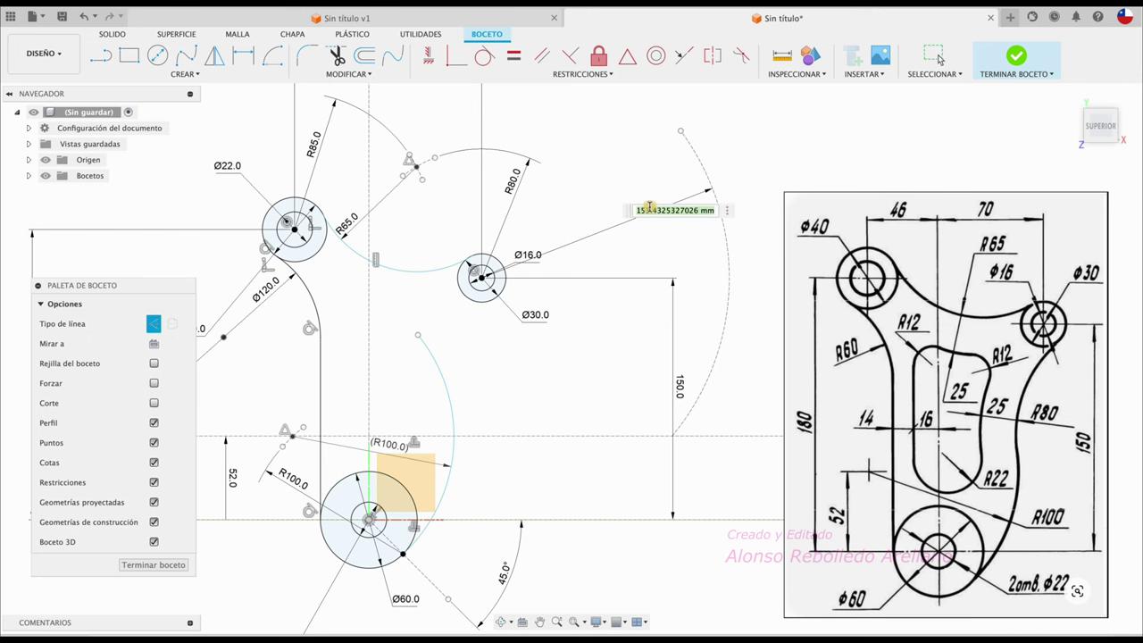
{"action": "type", "text": "80+15"}
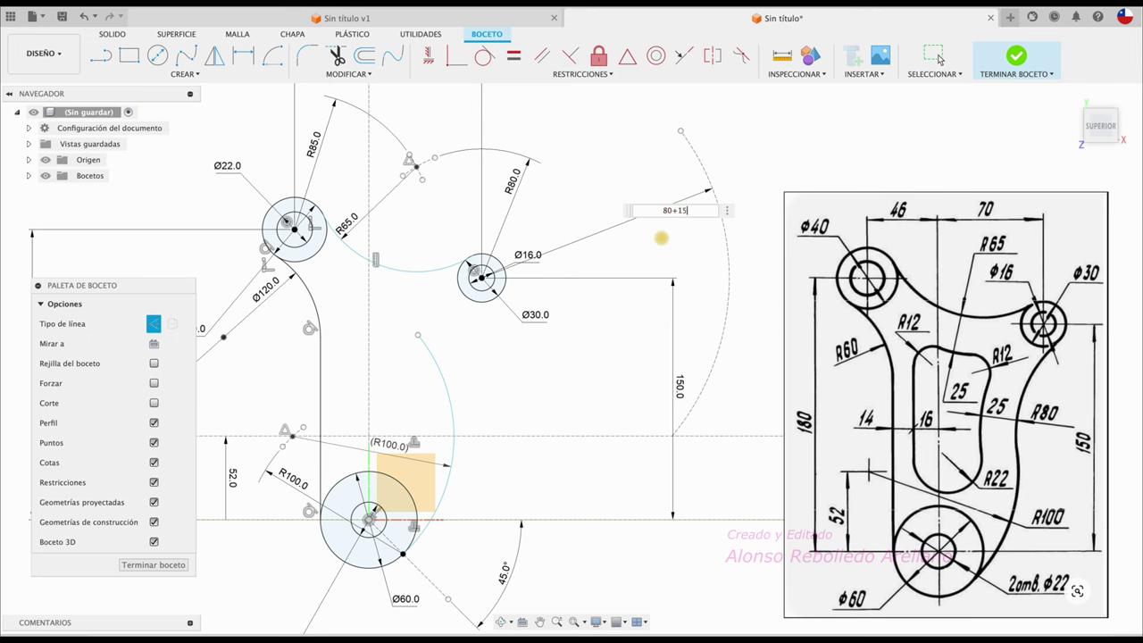
{"action": "left_click", "coordinate": [938, 59]}
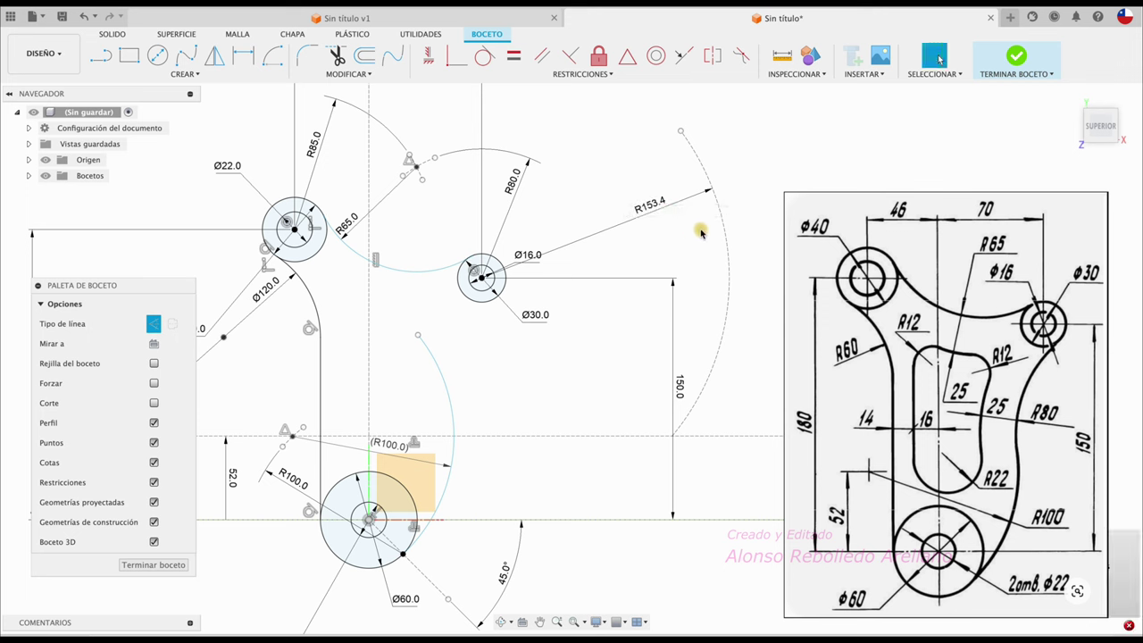
{"action": "left_click", "coordinate": [663, 206]}
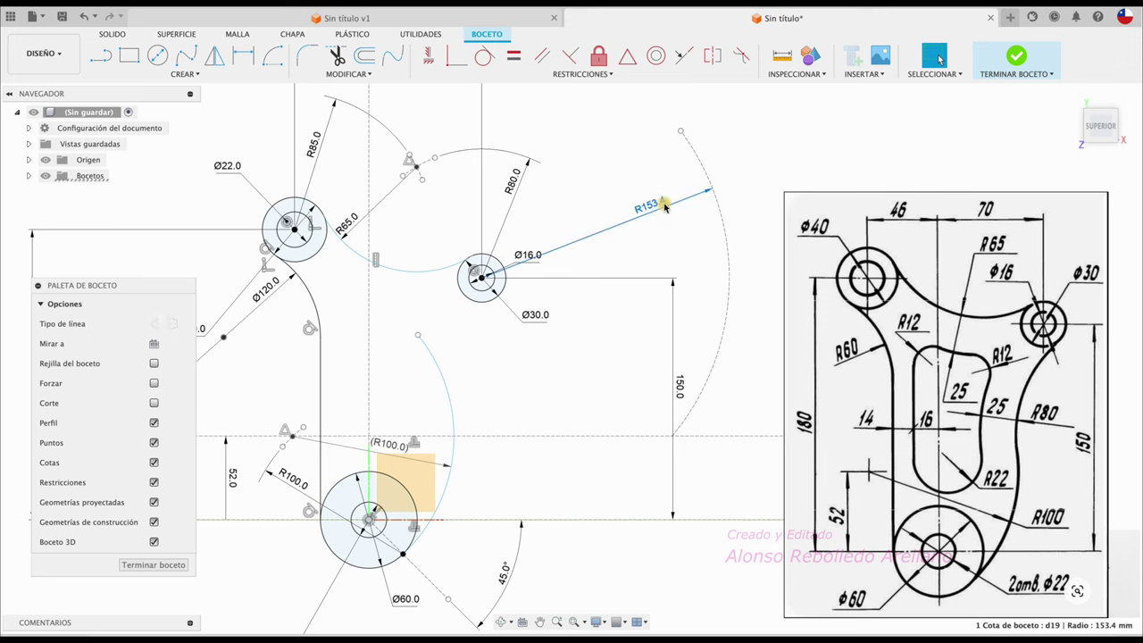
{"action": "double_click", "coordinate": [657, 206]}
{"action": "type", "text": "80+15"}
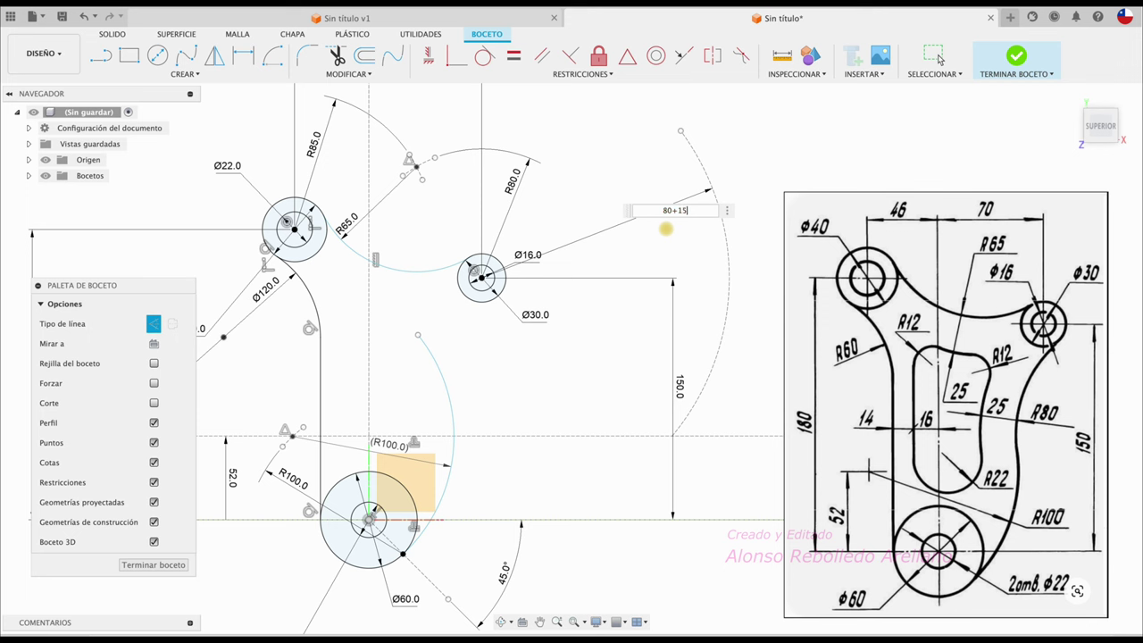
{"action": "left_click", "coordinate": [934, 56]}
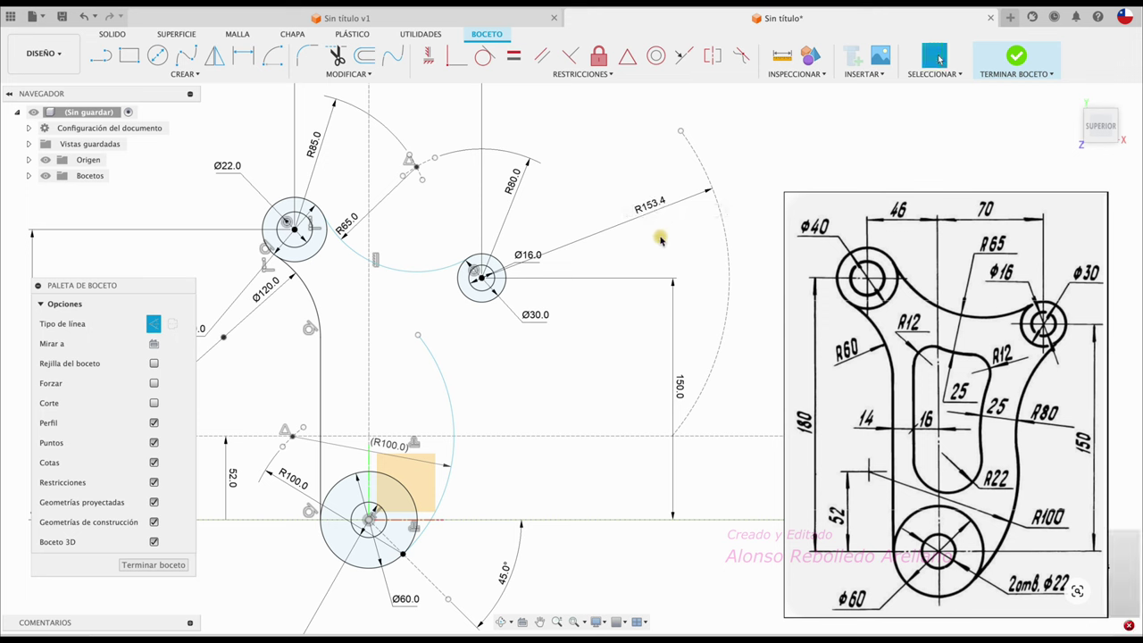
Delete the R153.4 radius dimension from the dashed construction arc
{"action": "left_click", "coordinate": [678, 202]}
{"action": "key", "text": "Delete"}
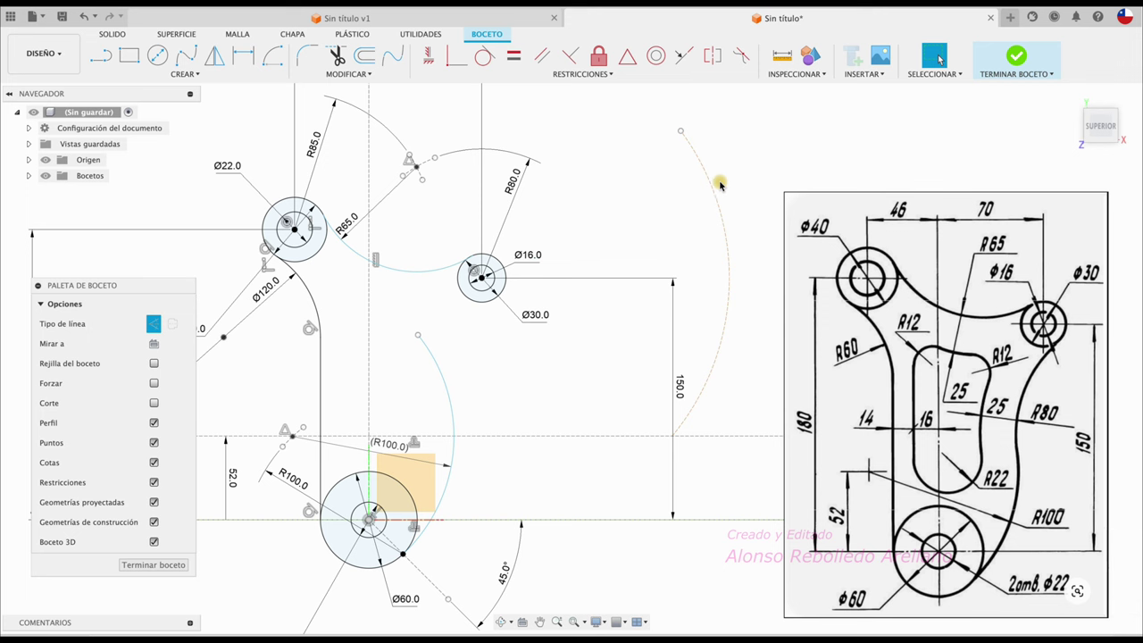
{"action": "left_click", "coordinate": [718, 184]}
Replace the old arc with an R95 construction arc centred on the Ø16 hole
{"action": "key", "text": "Delete"}
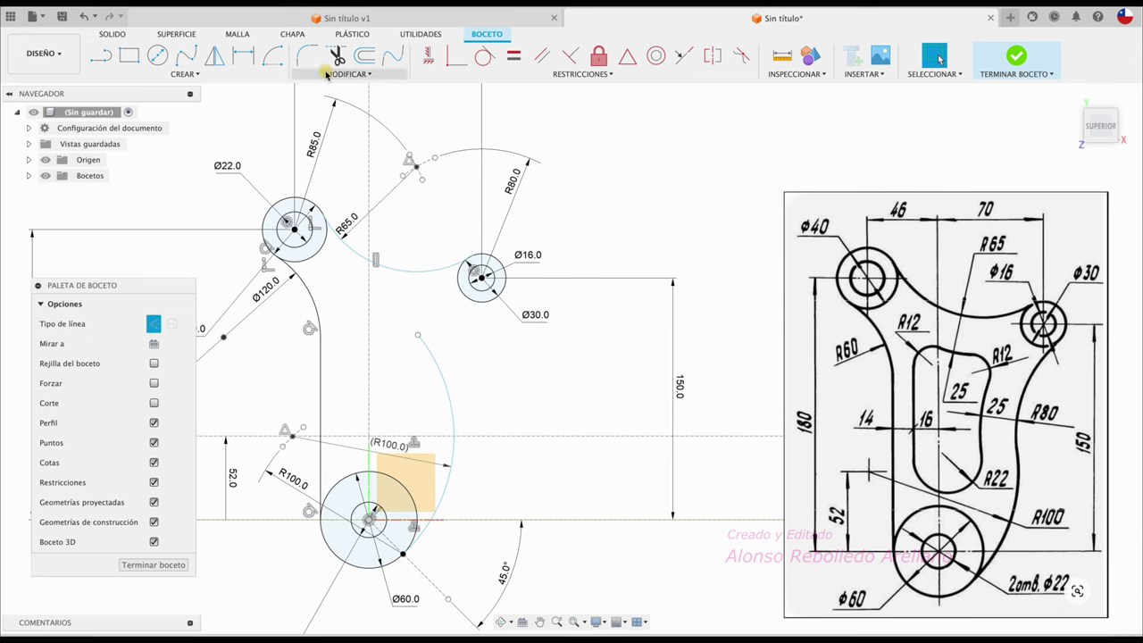
{"action": "left_click", "coordinate": [273, 57]}
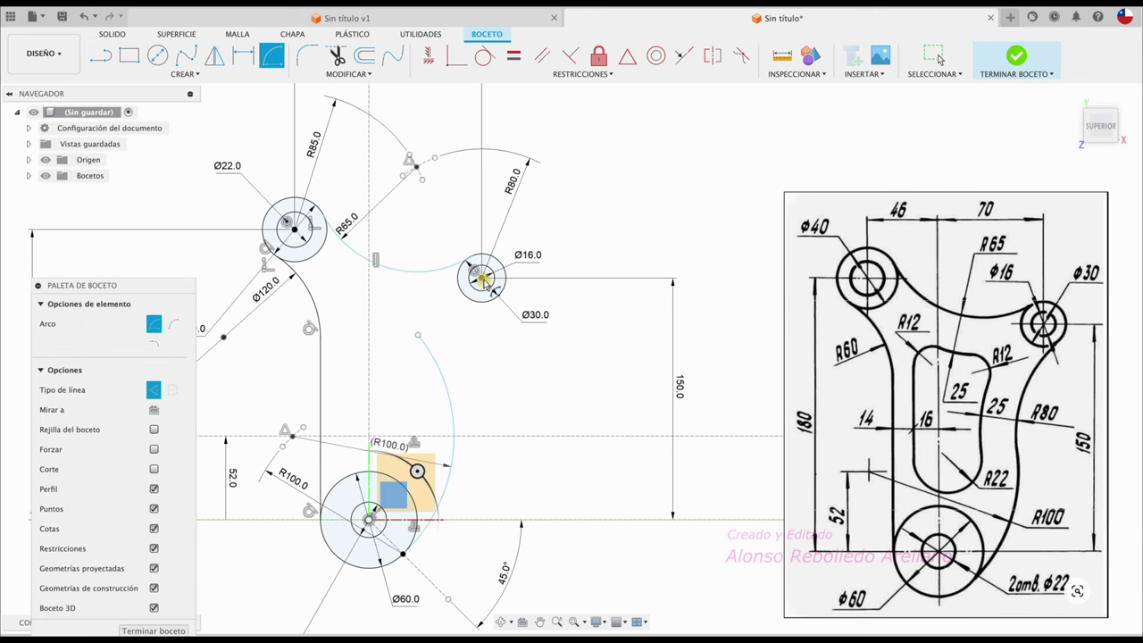
{"action": "left_click", "coordinate": [482, 279]}
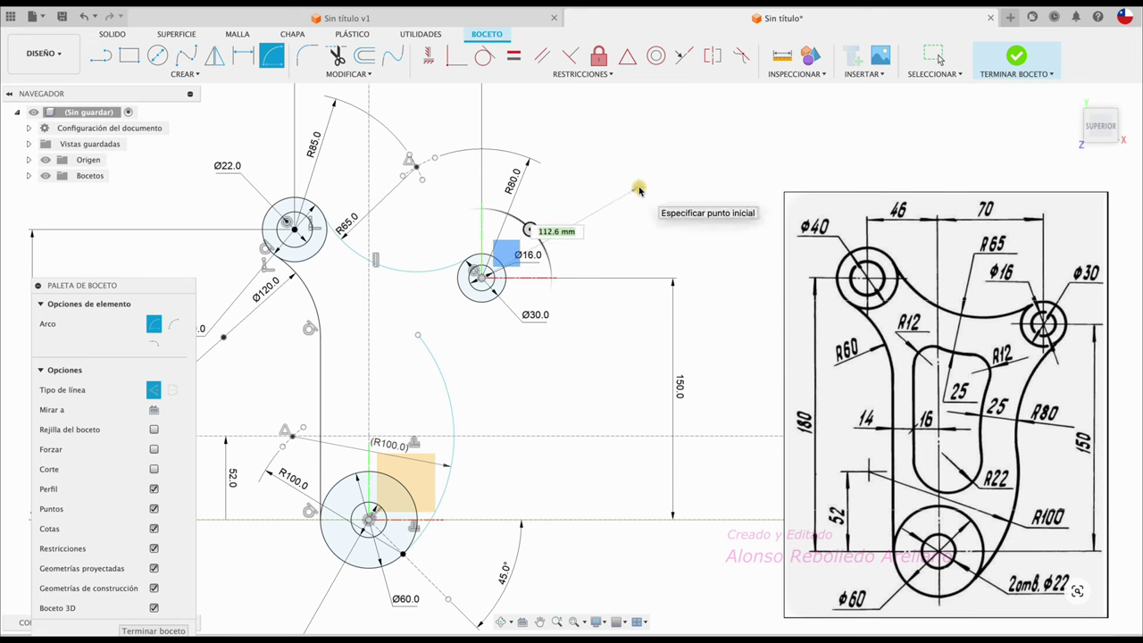
{"action": "key", "text": "Tab"}
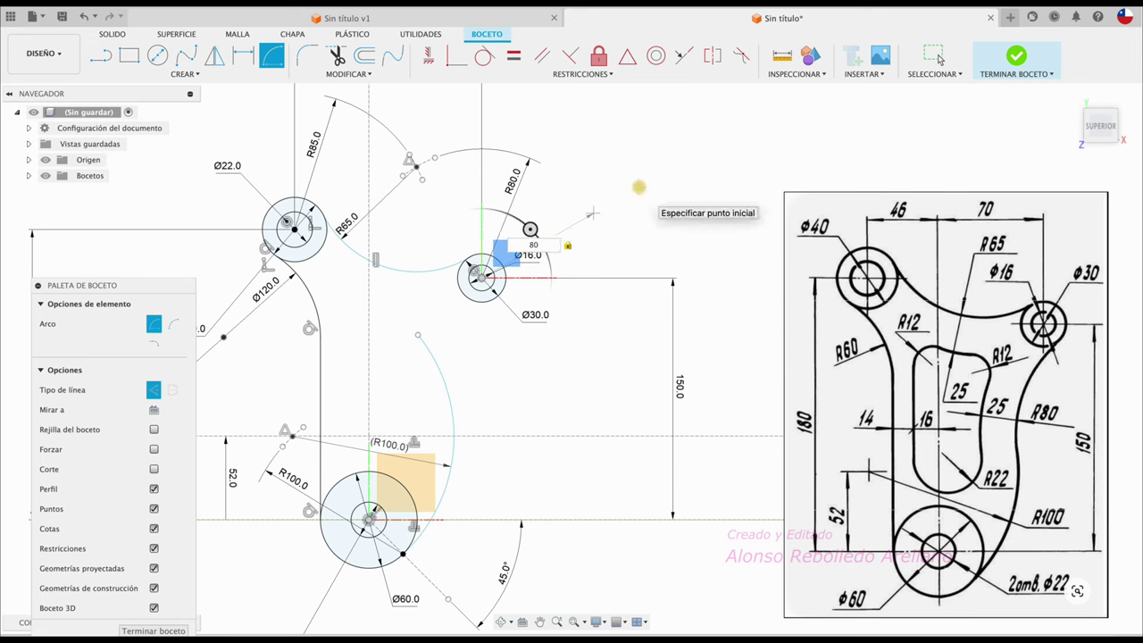
{"action": "key", "text": "Return"}
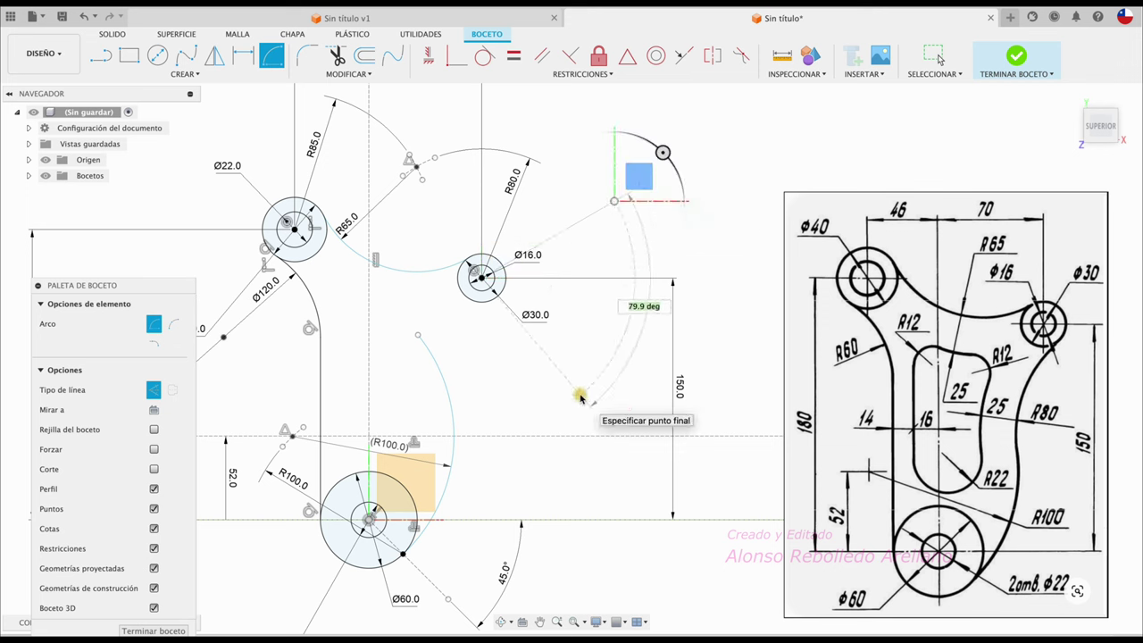
{"action": "left_click", "coordinate": [551, 414]}
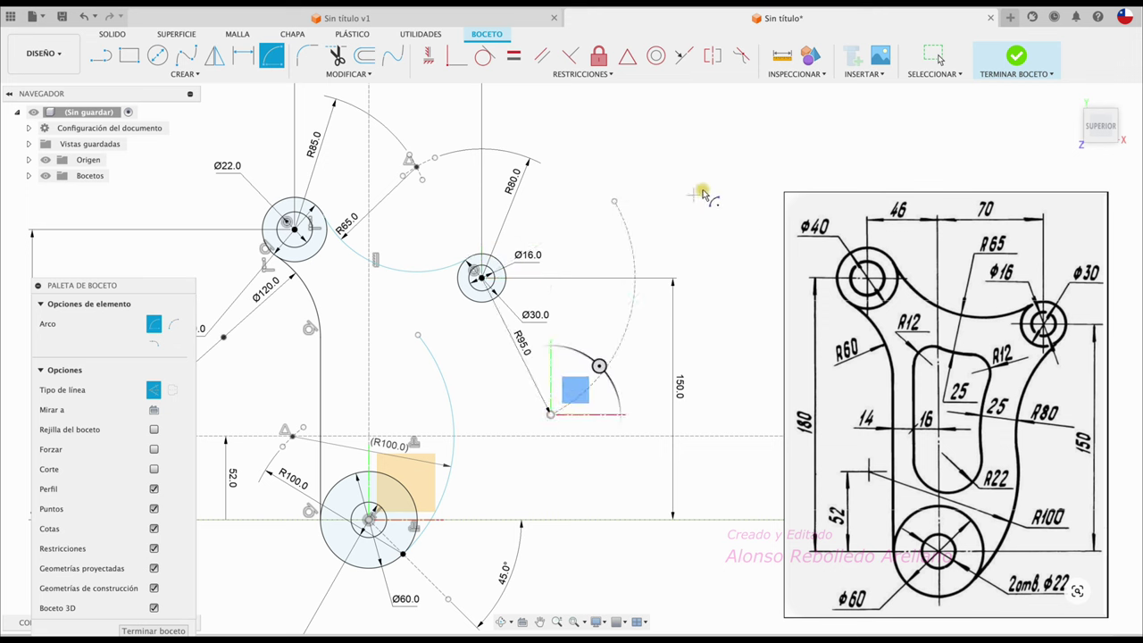
{"action": "key", "text": "Escape"}
{"action": "mouse_move", "coordinate": [526, 354]}
{"action": "left_mouse_down"}
{"action": "mouse_move", "coordinate": [582, 225]}
{"action": "mouse_move", "coordinate": [575, 203]}
{"action": "left_mouse_up"}
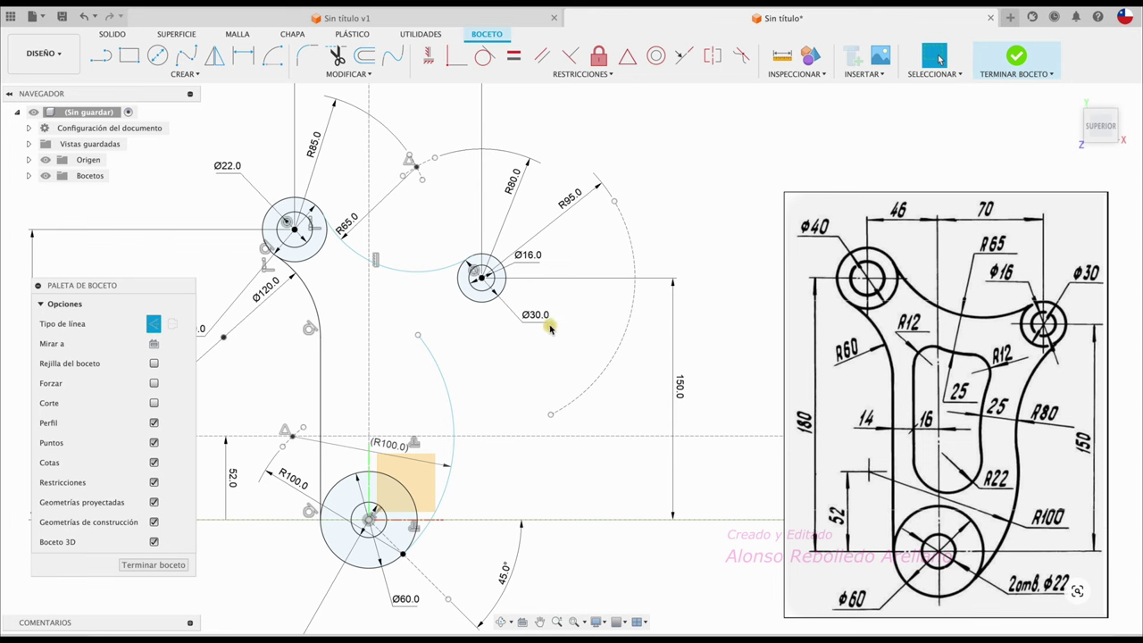
{"action": "scroll", "coordinate": [620, 404], "scroll_direction": "down", "scroll_amount": 3}
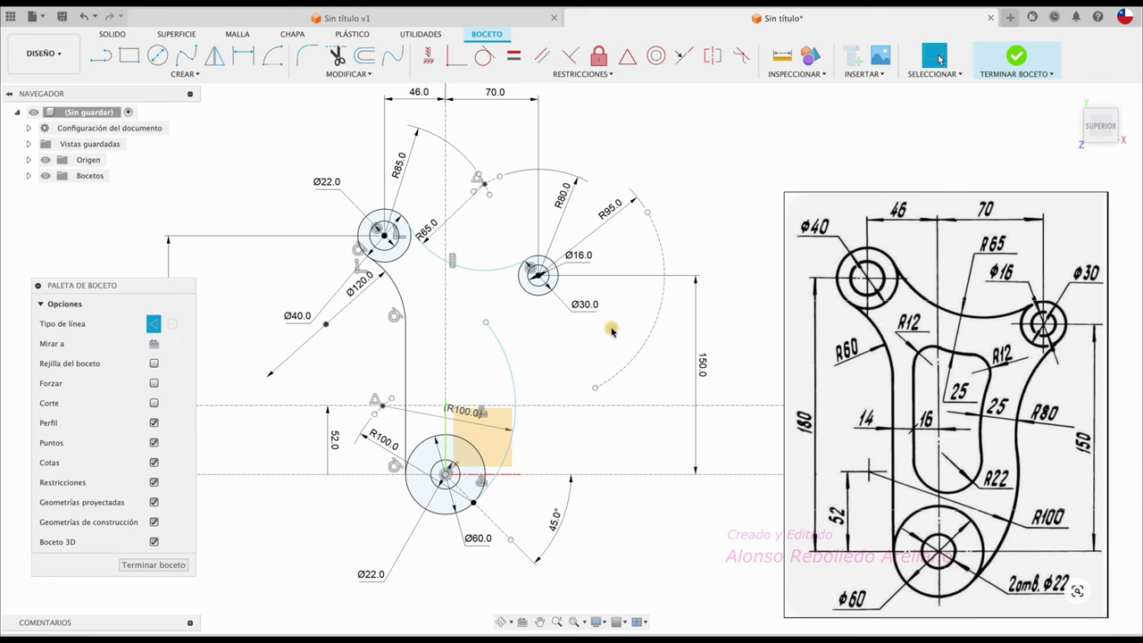
Draw a dashed R180 construction arc centred on the R100 arc's centre
{"action": "left_click", "coordinate": [272, 55]}
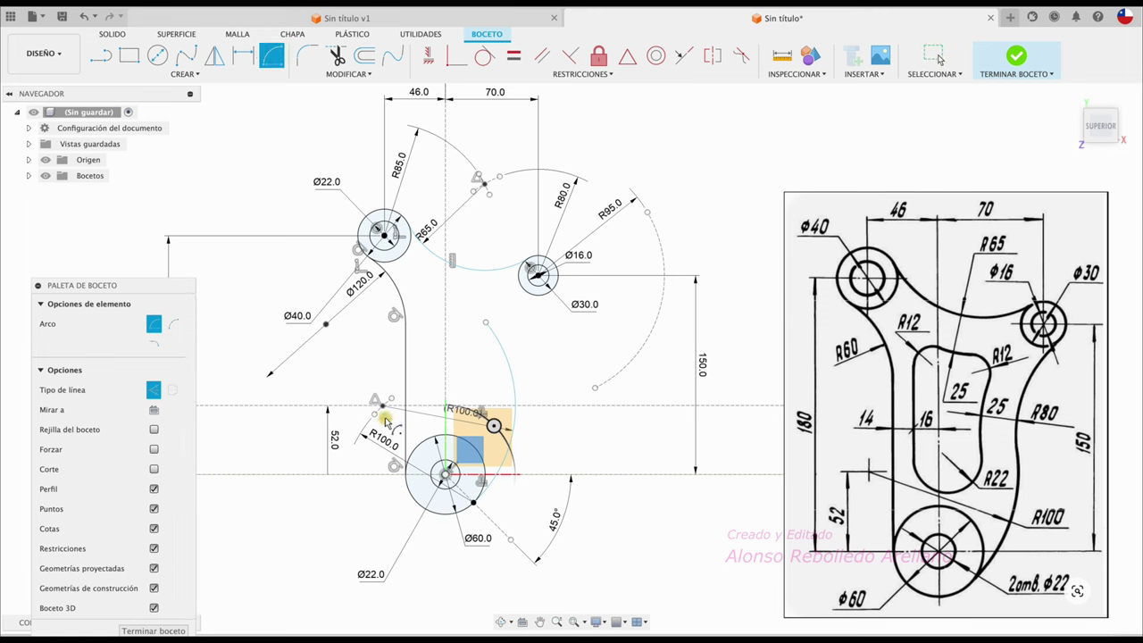
{"action": "left_click", "coordinate": [382, 407]}
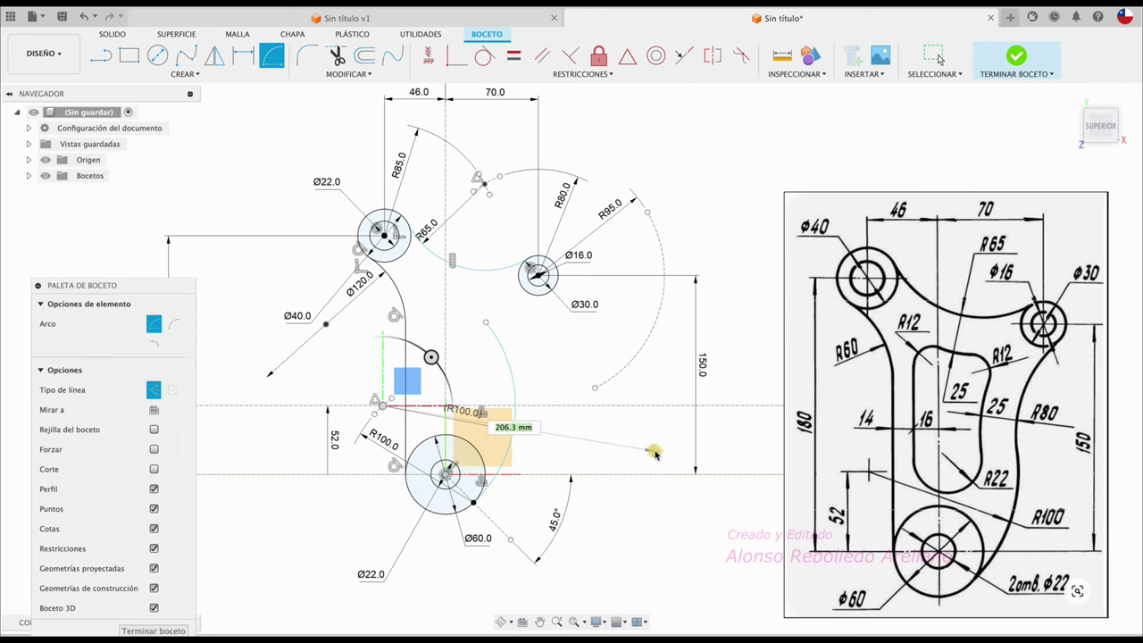
{"action": "type", "text": "0"}
{"action": "key", "text": "Tab"}
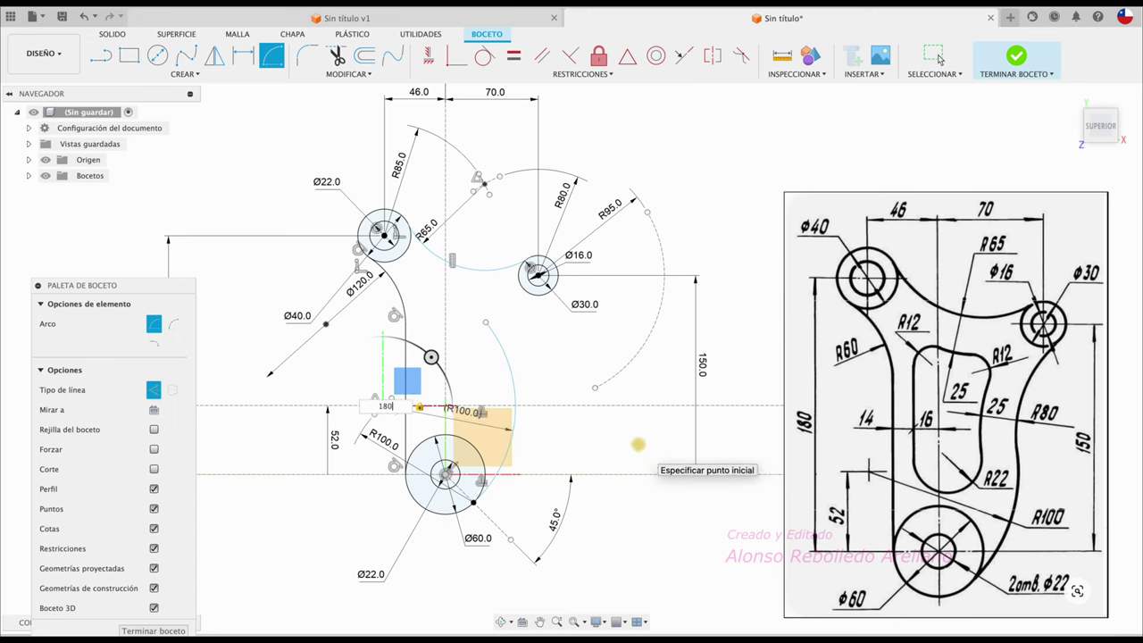
{"action": "left_click", "coordinate": [617, 449]}
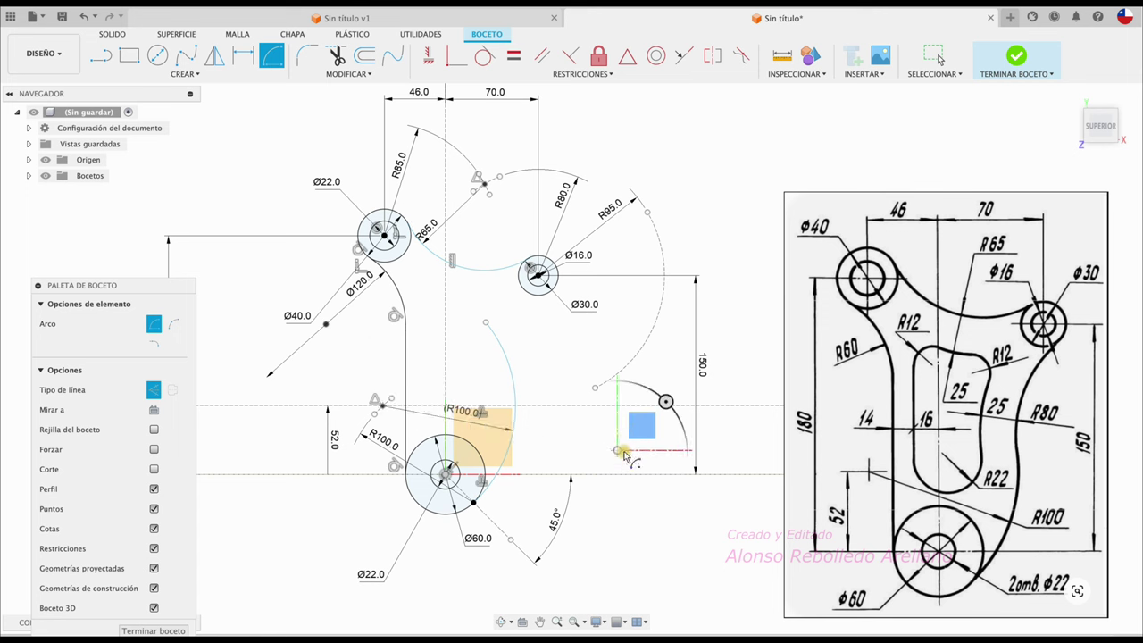
{"action": "left_click", "coordinate": [605, 319]}
{"action": "key", "text": "Escape"}
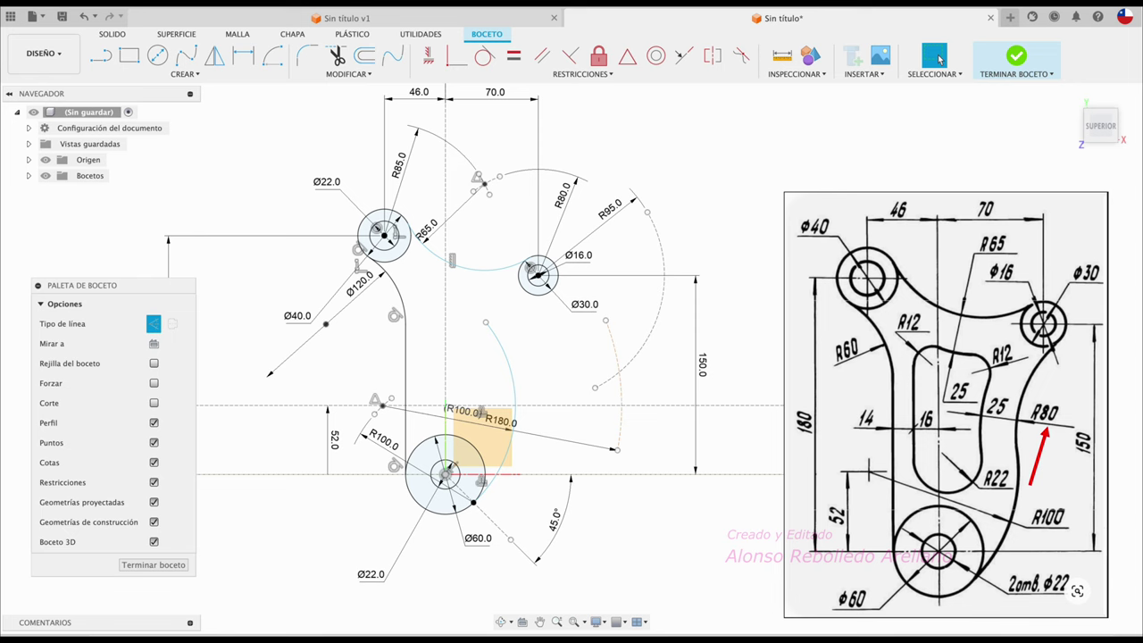
{"action": "scroll", "coordinate": [643, 415], "scroll_direction": "up", "scroll_amount": 2}
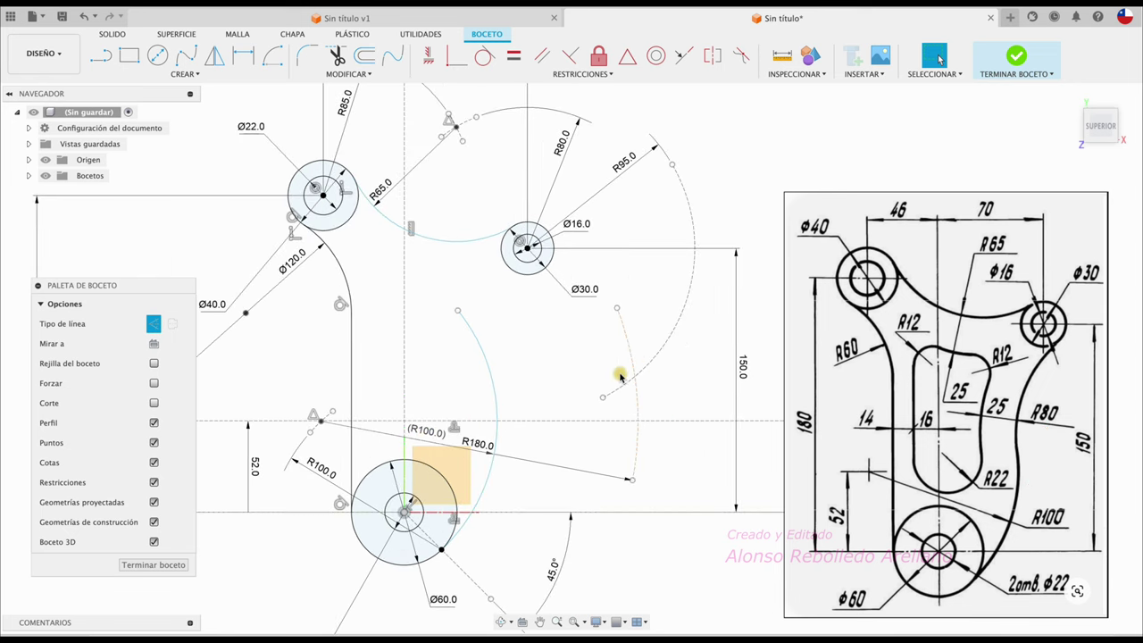
{"action": "left_click", "coordinate": [272, 56]}
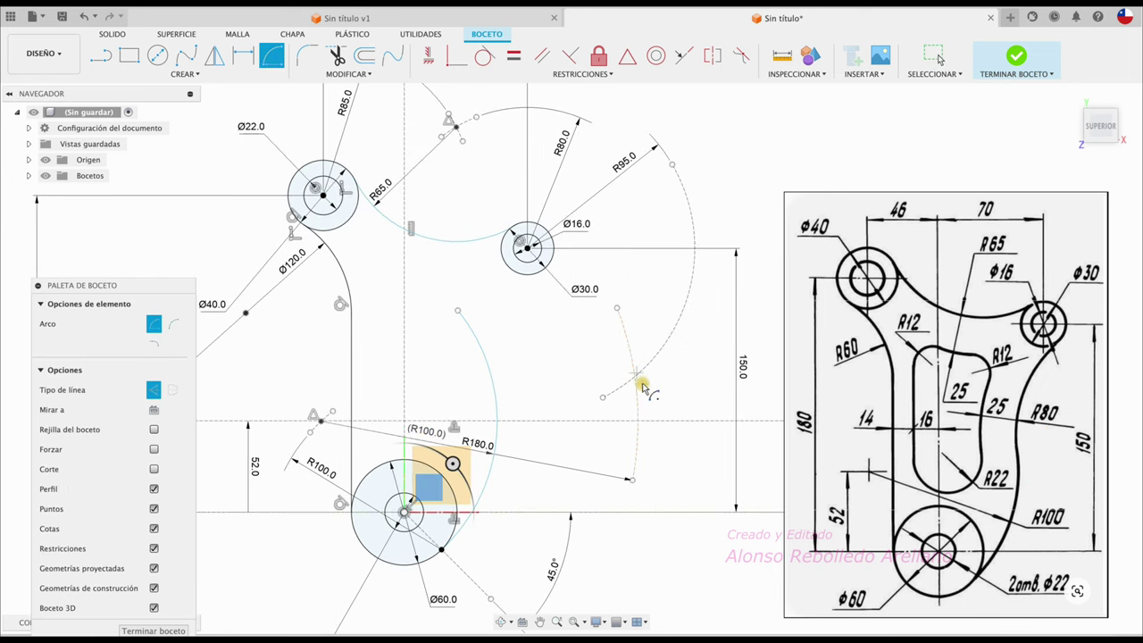
Draw an R80 arc centred at the R95/R180 intersection and make it normal geometry
{"action": "left_click", "coordinate": [633, 376]}
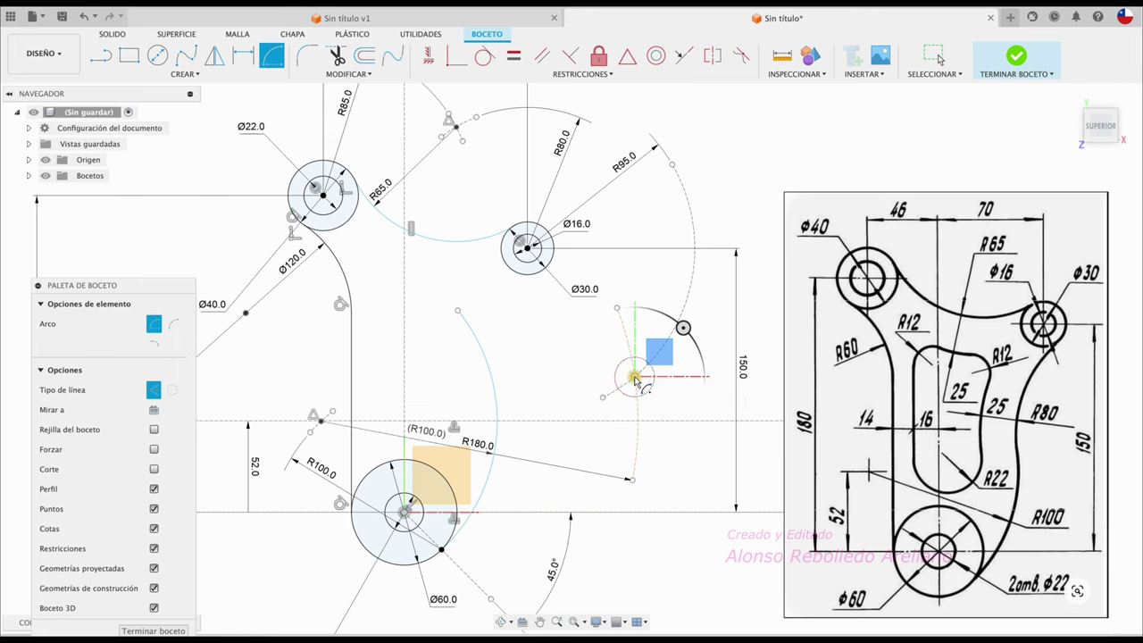
{"action": "left_click", "coordinate": [499, 391]}
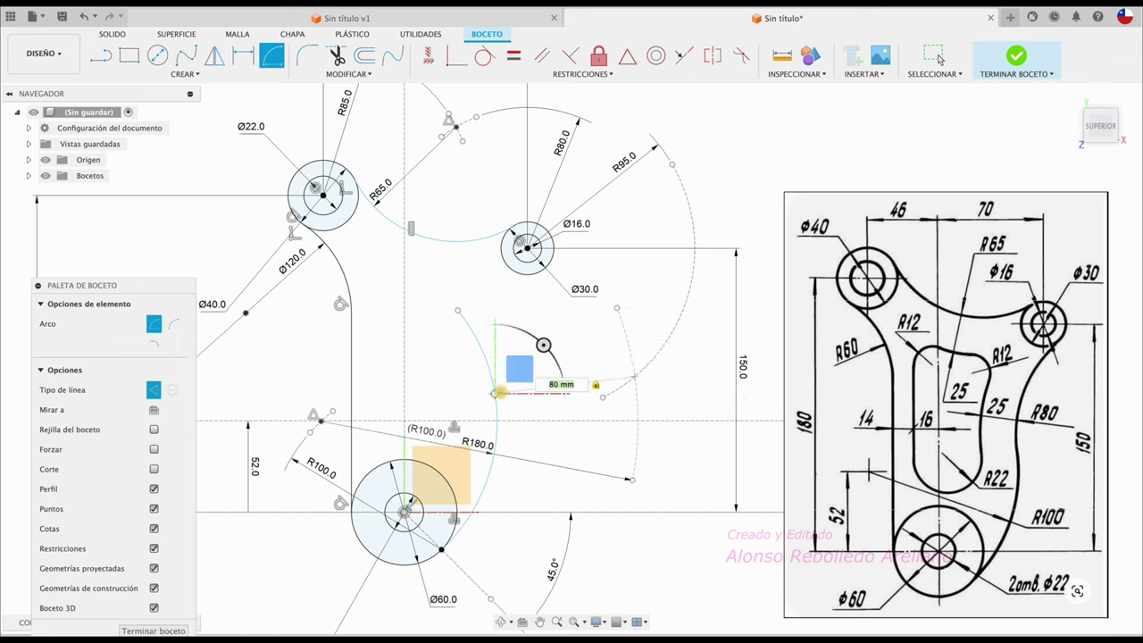
{"action": "left_click", "coordinate": [509, 444]}
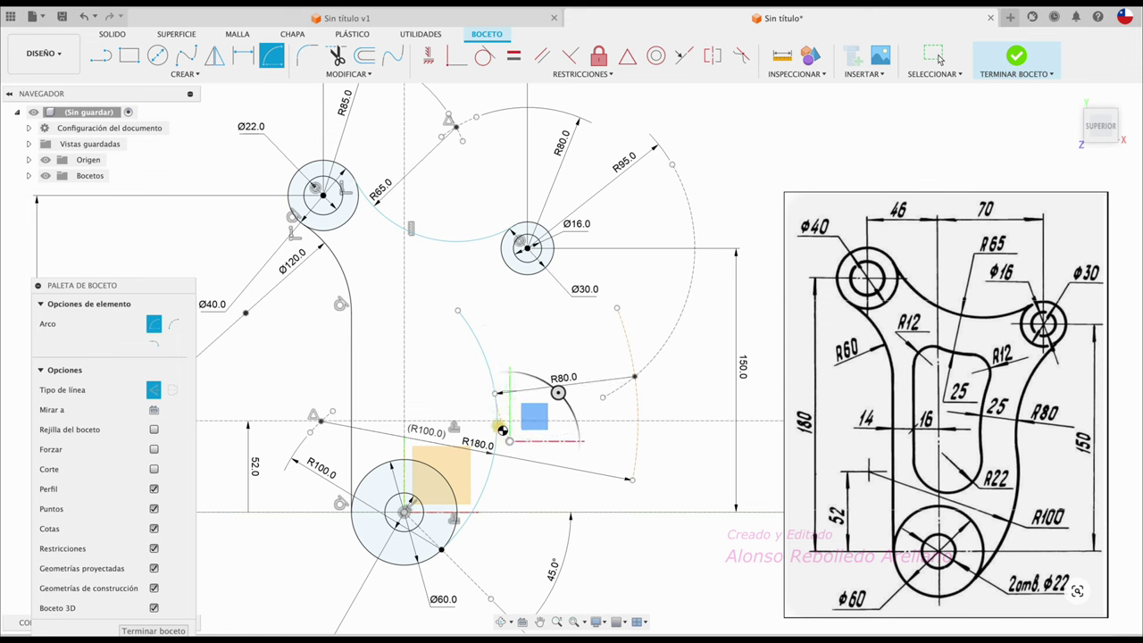
{"action": "key", "text": "Escape"}
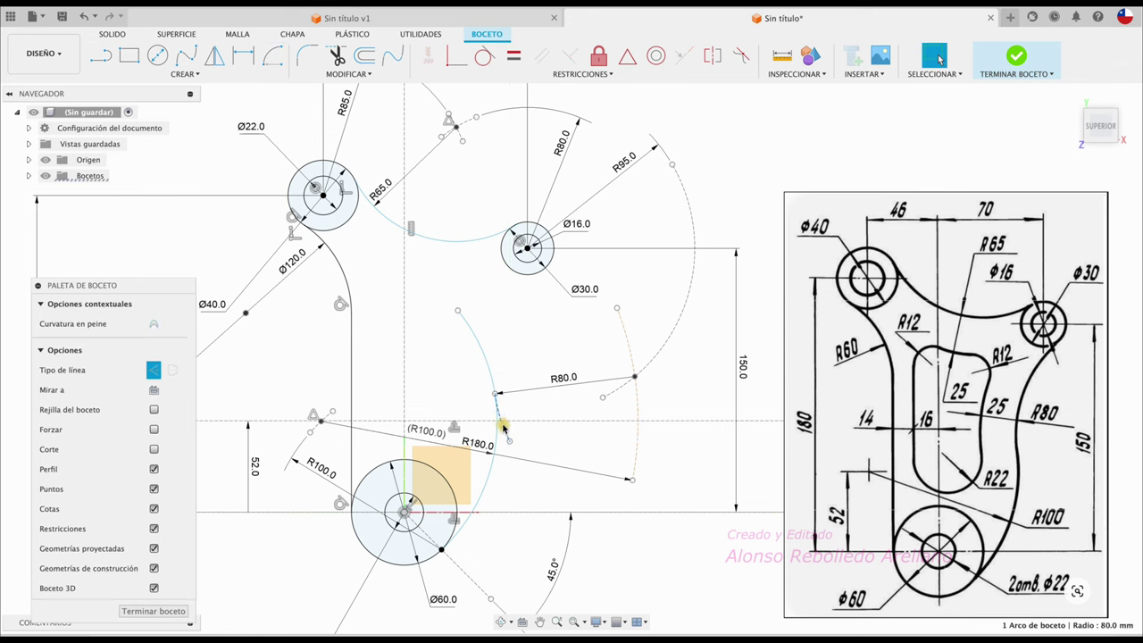
{"action": "left_click", "coordinate": [579, 247]}
{"action": "key", "text": "x"}
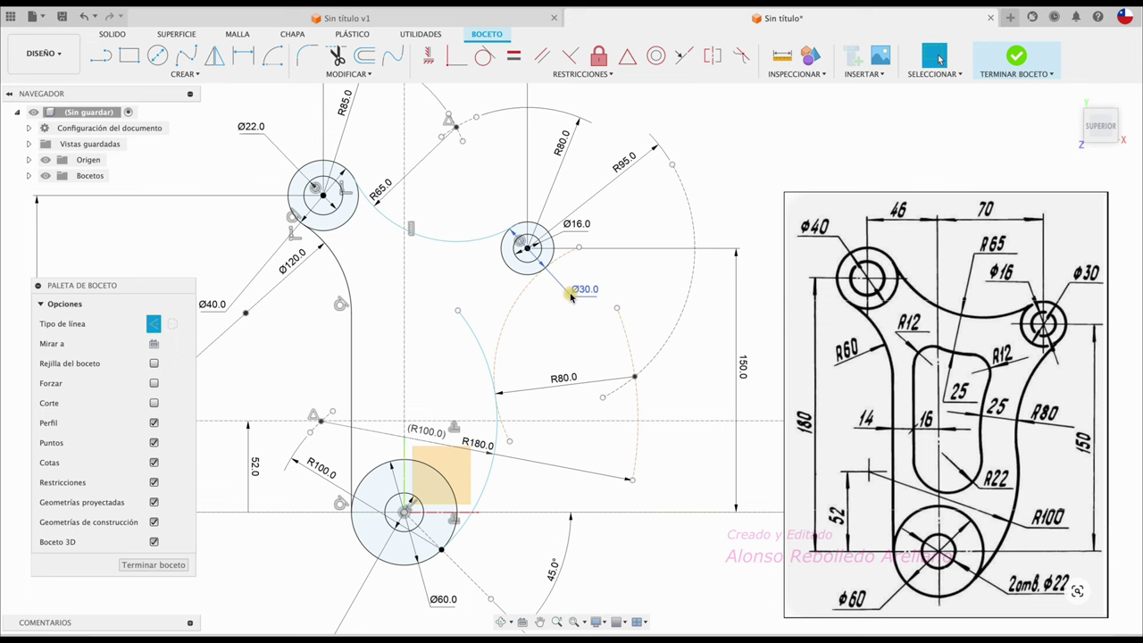
{"action": "left_click", "coordinate": [522, 294]}
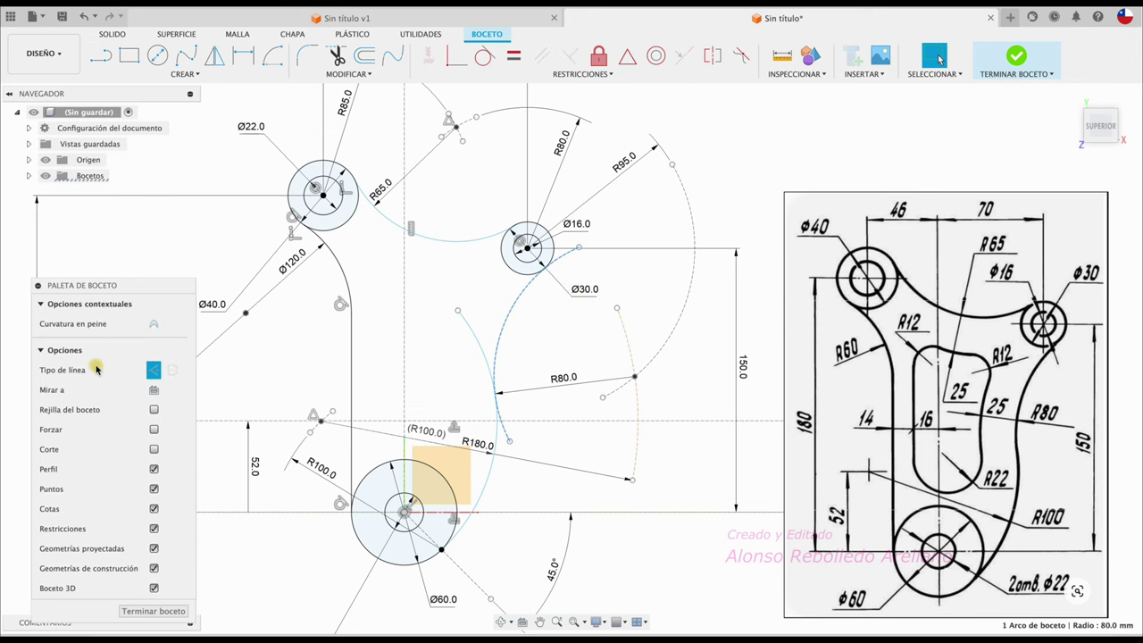
{"action": "key", "text": "Escape"}
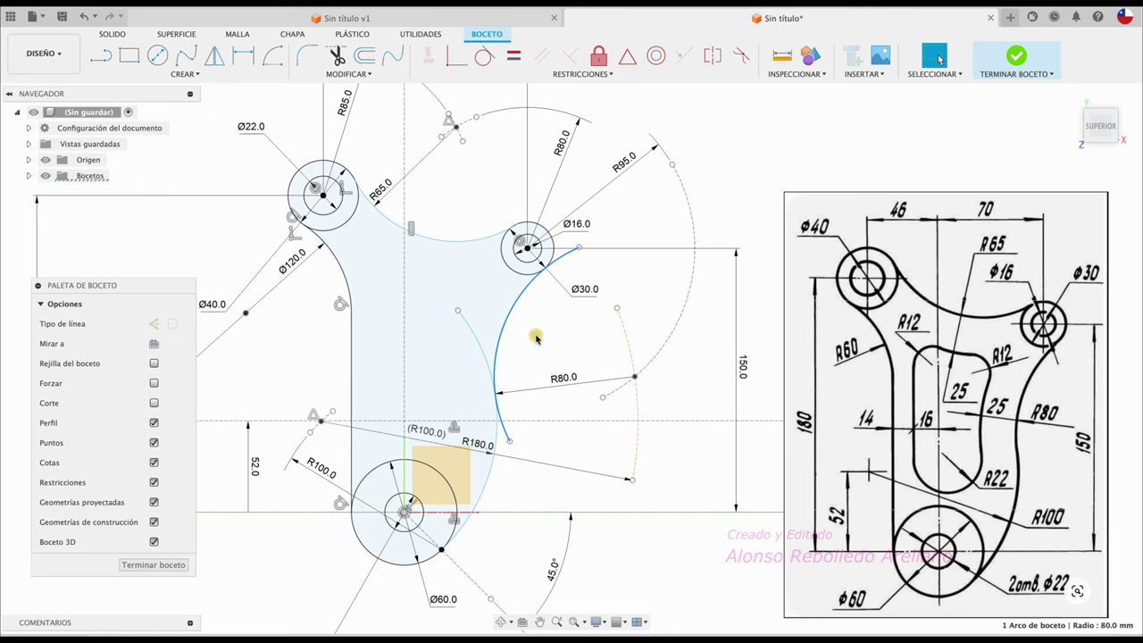
{"action": "left_click", "coordinate": [523, 349]}
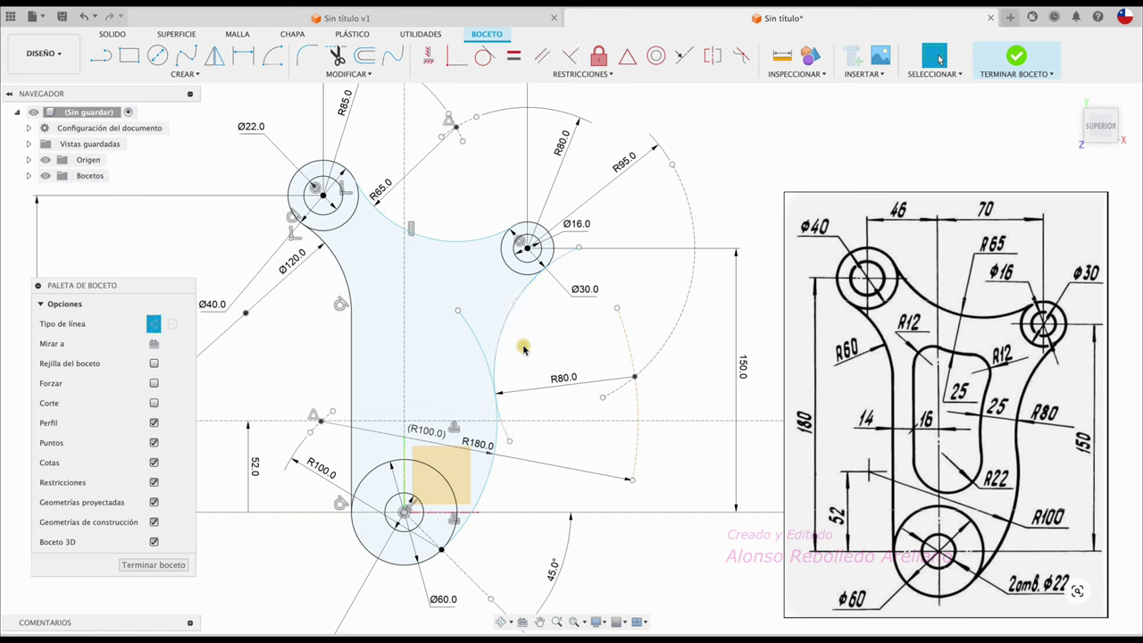
{"action": "key", "text": "t"}
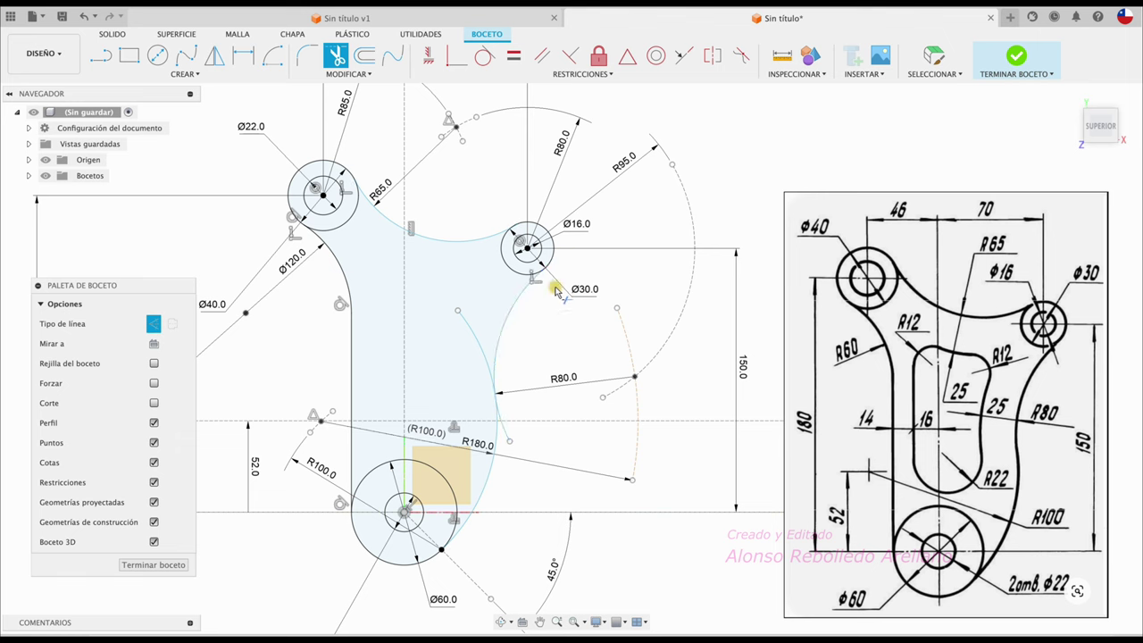
Trim the leftover R80 arc pieces to close the bracket's right side
{"action": "left_click", "coordinate": [506, 433]}
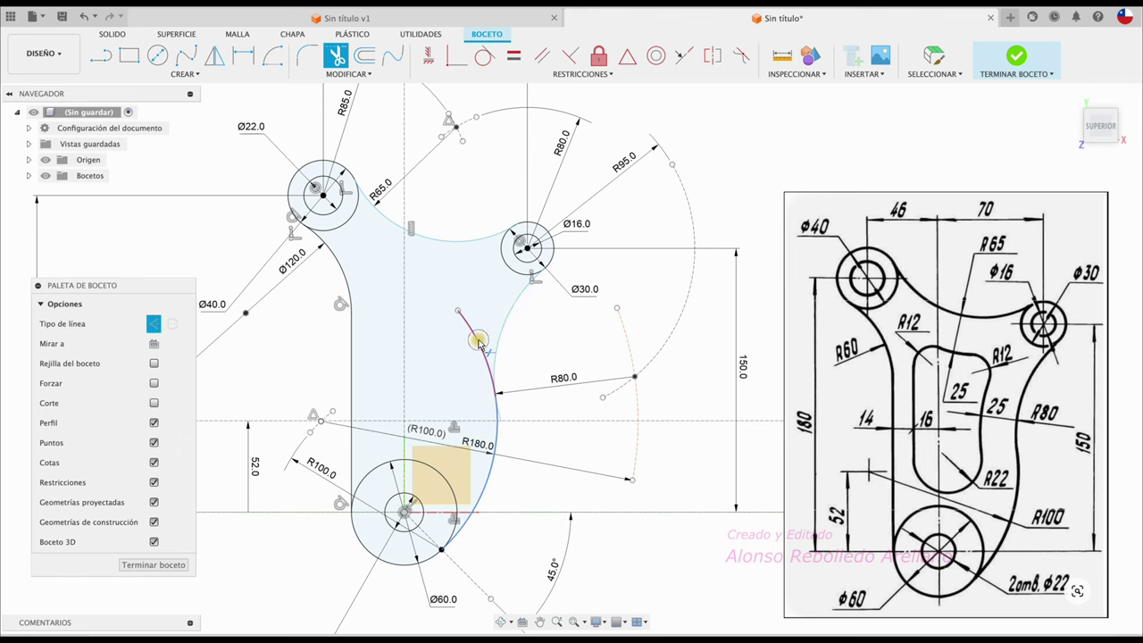
{"action": "scroll", "coordinate": [484, 503], "scroll_direction": "up", "scroll_amount": 3}
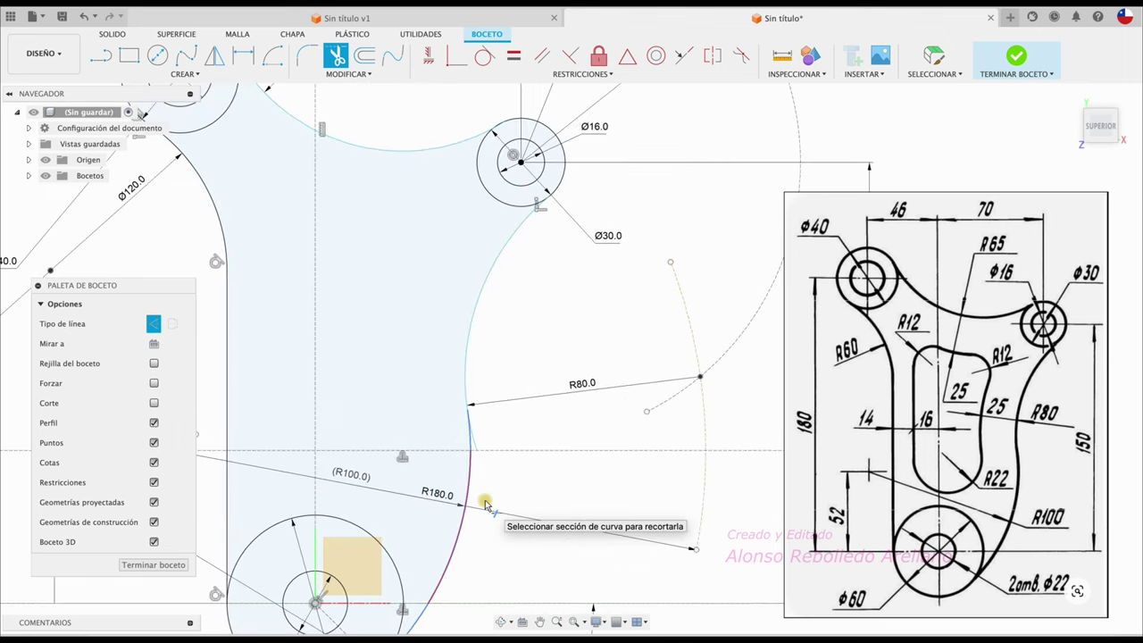
{"action": "scroll", "coordinate": [485, 504], "scroll_direction": "up", "scroll_amount": 2}
{"action": "left_click", "coordinate": [434, 476]}
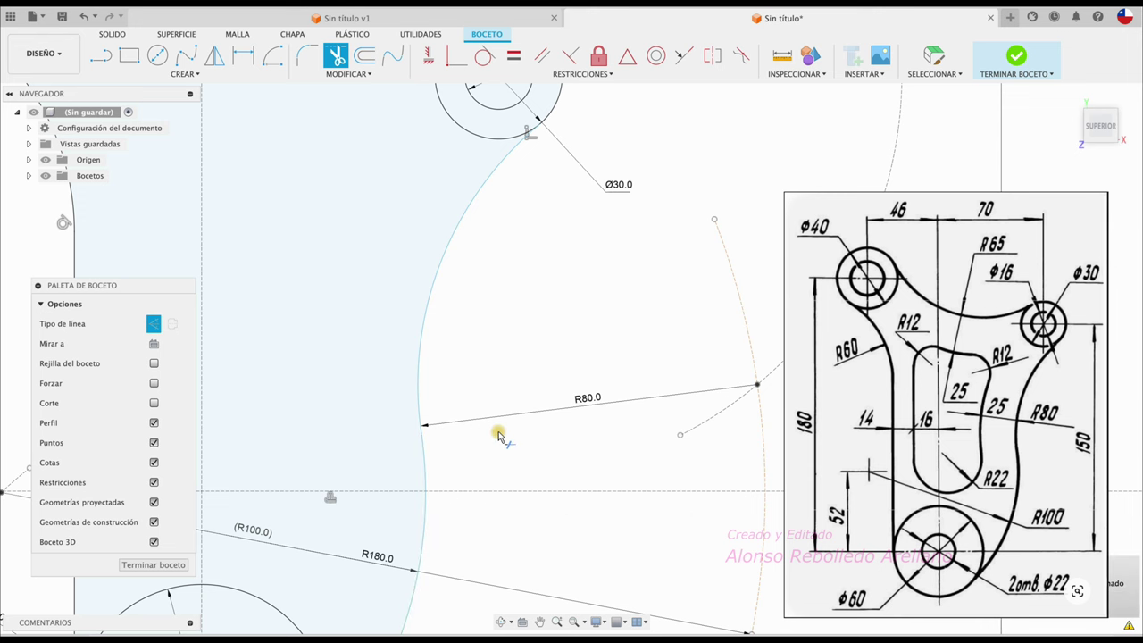
{"action": "scroll", "coordinate": [511, 420], "scroll_direction": "down", "scroll_amount": 1}
{"action": "scroll", "coordinate": [512, 418], "scroll_direction": "down", "scroll_amount": 2}
{"action": "scroll", "coordinate": [512, 418], "scroll_direction": "down", "scroll_amount": 1}
{"action": "scroll", "coordinate": [513, 418], "scroll_direction": "down", "scroll_amount": 1}
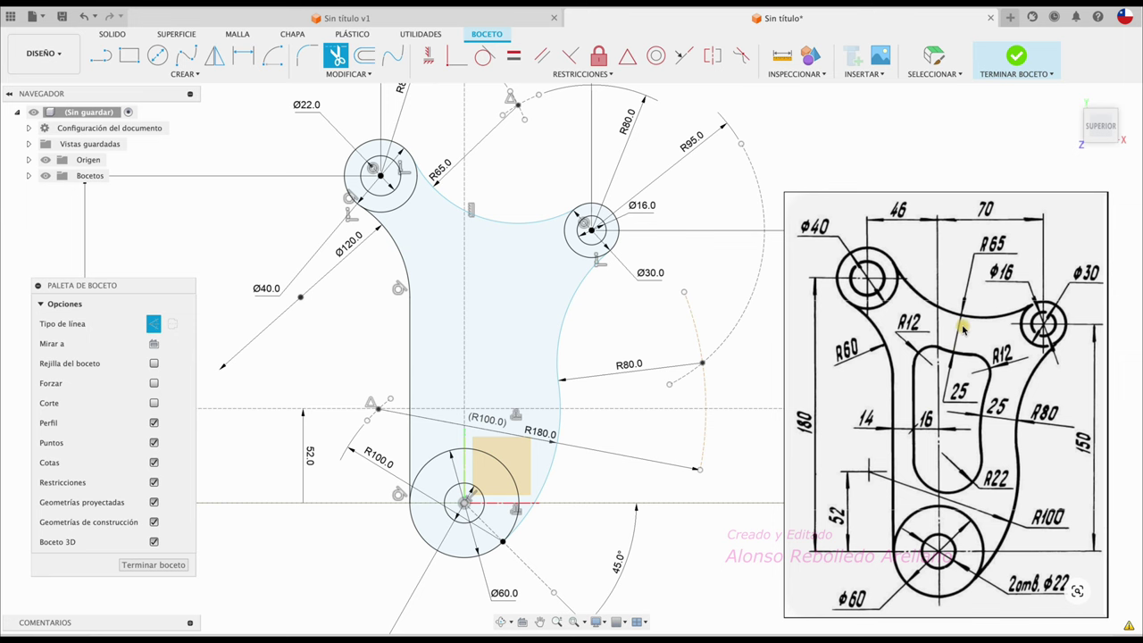
{"action": "scroll", "coordinate": [709, 395], "scroll_direction": "up", "scroll_amount": 4}
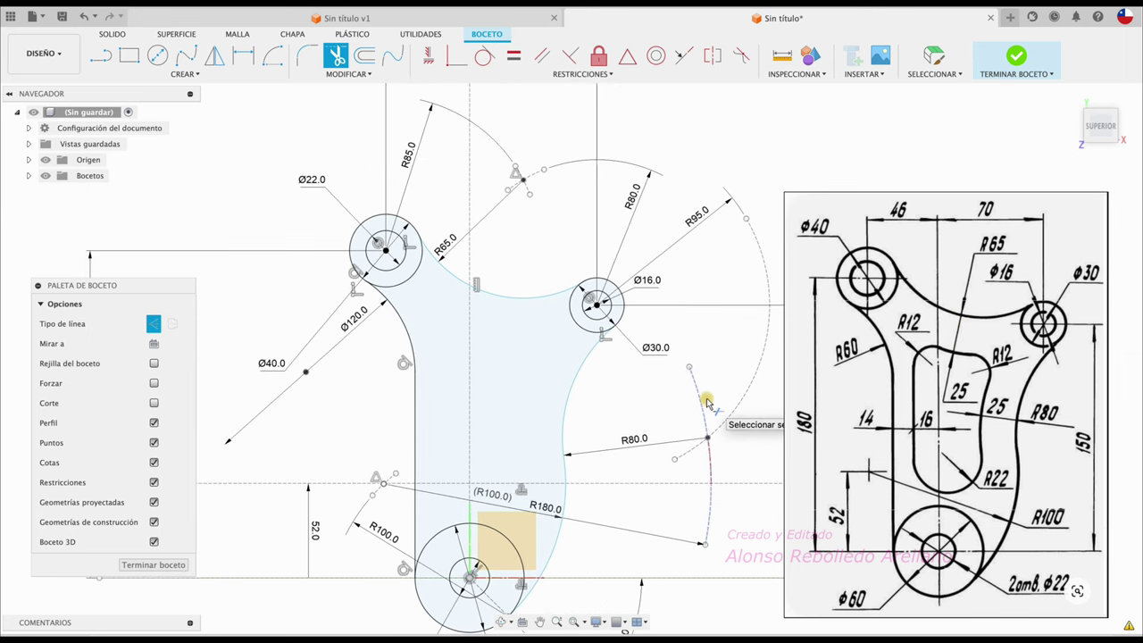
{"action": "scroll", "coordinate": [663, 319], "scroll_direction": "up", "scroll_amount": 1}
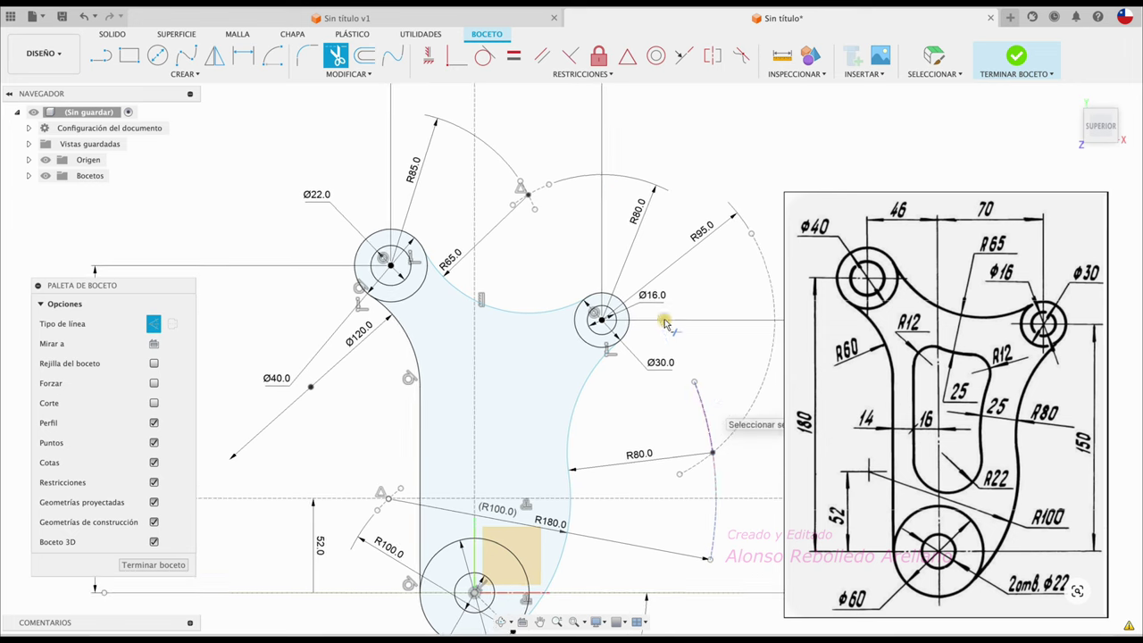
Draw an arc concentric with the R65 arc and dimension its radius as 65+25 (R90)
{"action": "left_click", "coordinate": [273, 56]}
{"action": "left_click", "coordinate": [529, 197]}
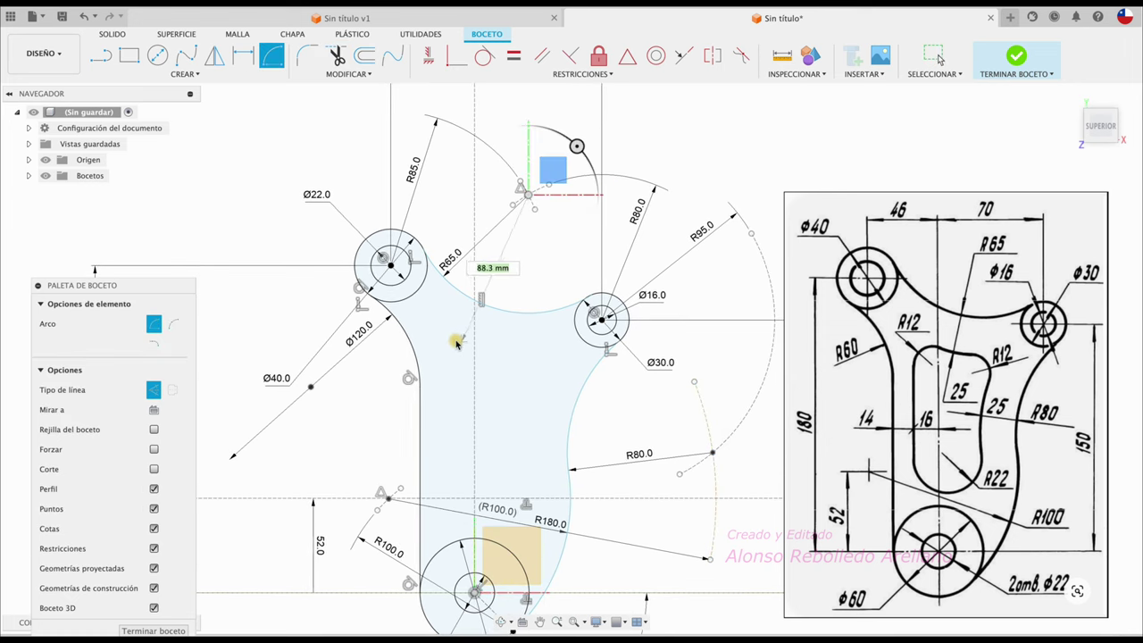
{"action": "left_click", "coordinate": [425, 327]}
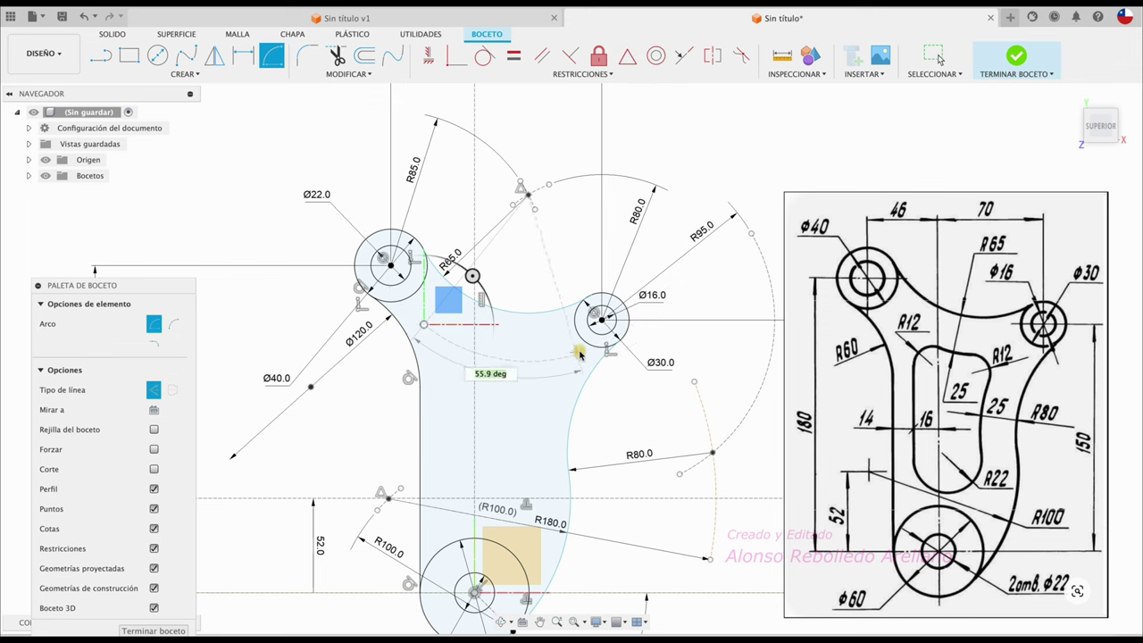
{"action": "left_click", "coordinate": [582, 353]}
{"action": "key", "text": "d"}
{"action": "left_click", "coordinate": [548, 358]}
{"action": "left_click", "coordinate": [554, 275]}
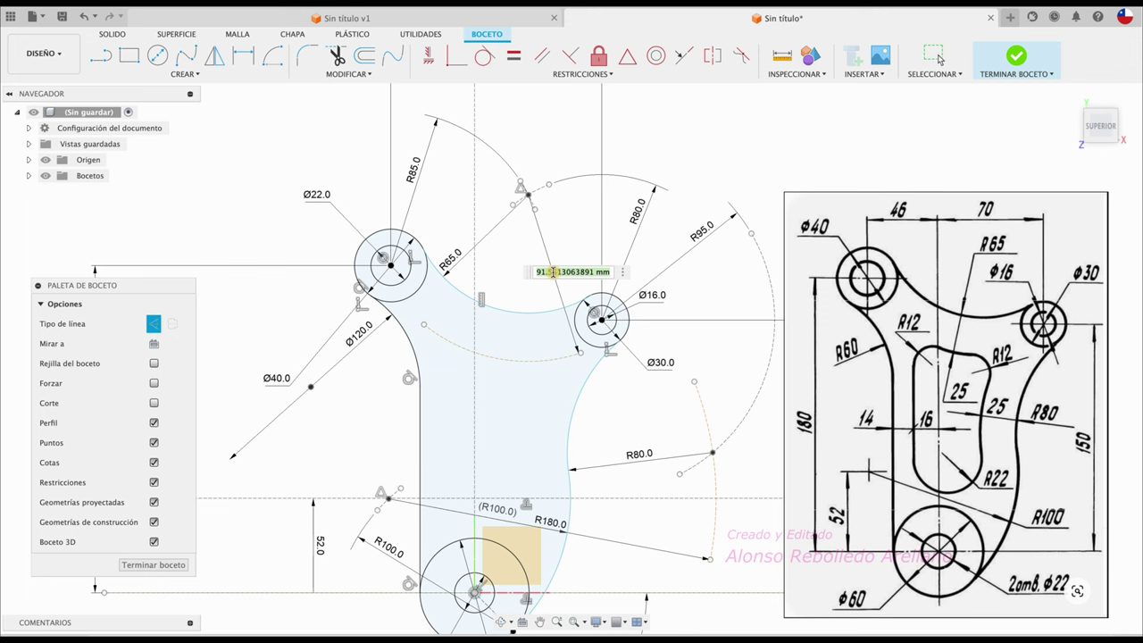
{"action": "type", "text": "65+25"}
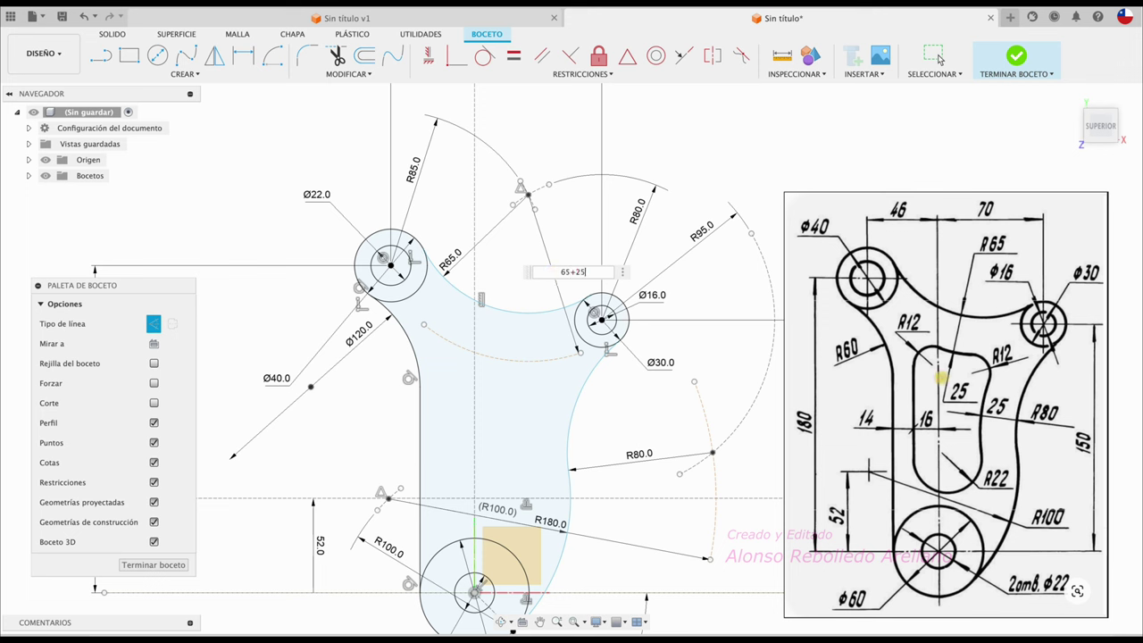
{"action": "key", "text": "Return"}
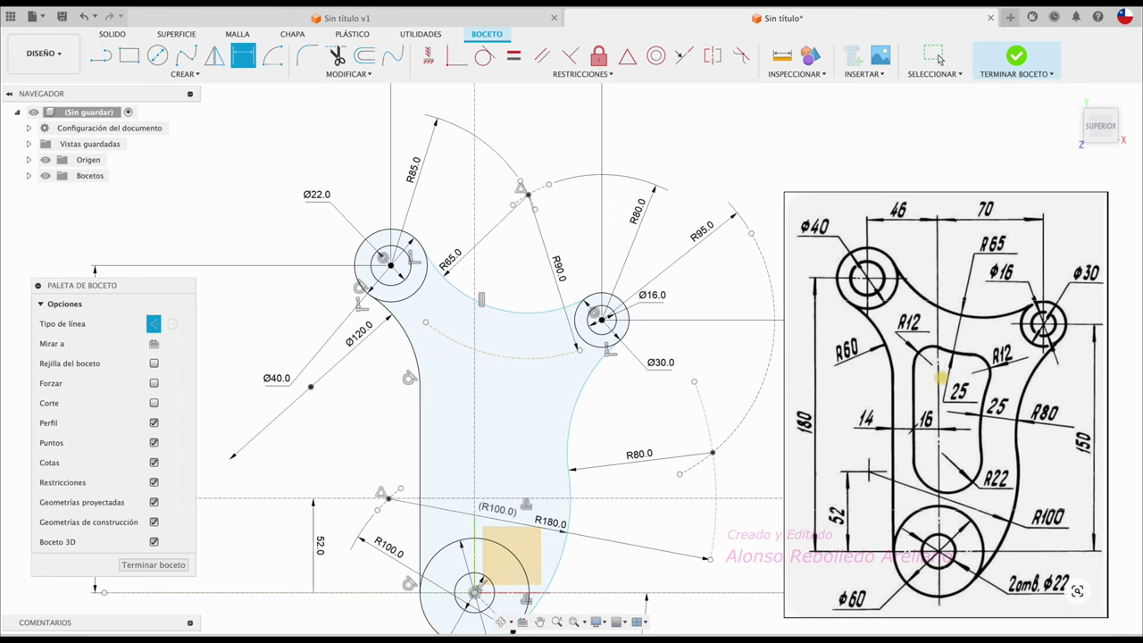
{"action": "key", "text": "Escape"}
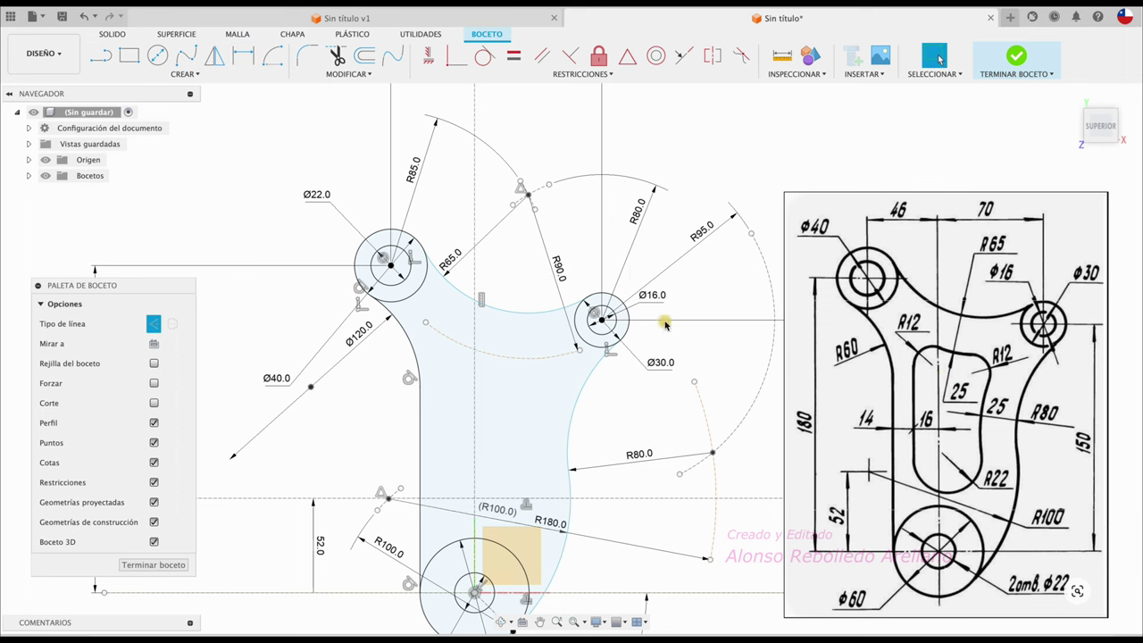
Convert the R90 arc from construction to regular sketch geometry
{"action": "left_click", "coordinate": [527, 356]}
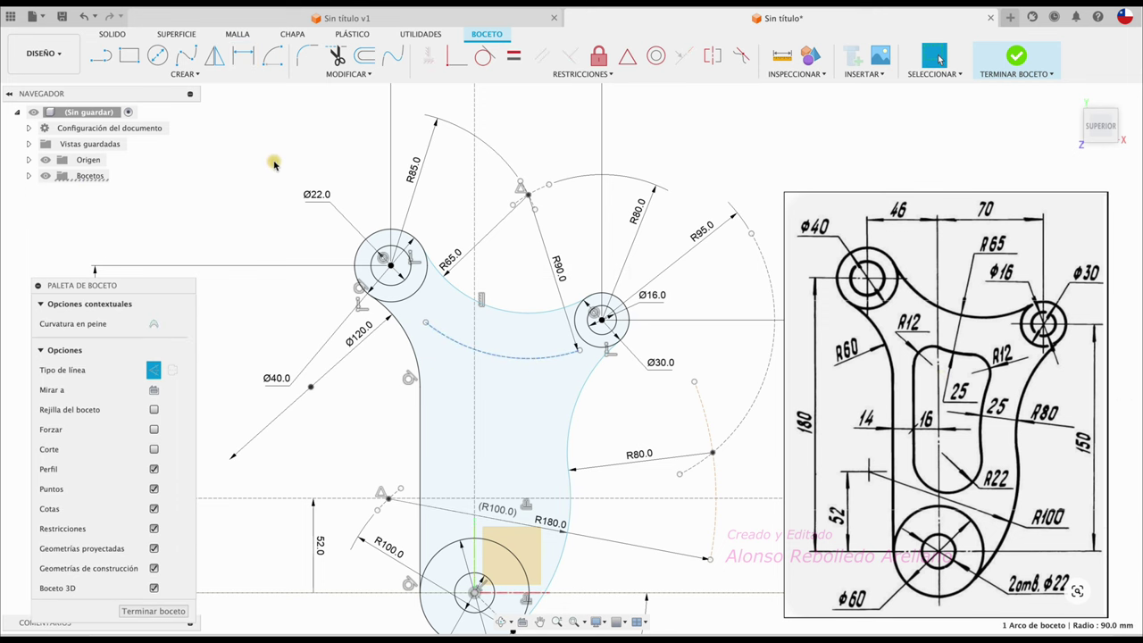
{"action": "left_click", "coordinate": [154, 370]}
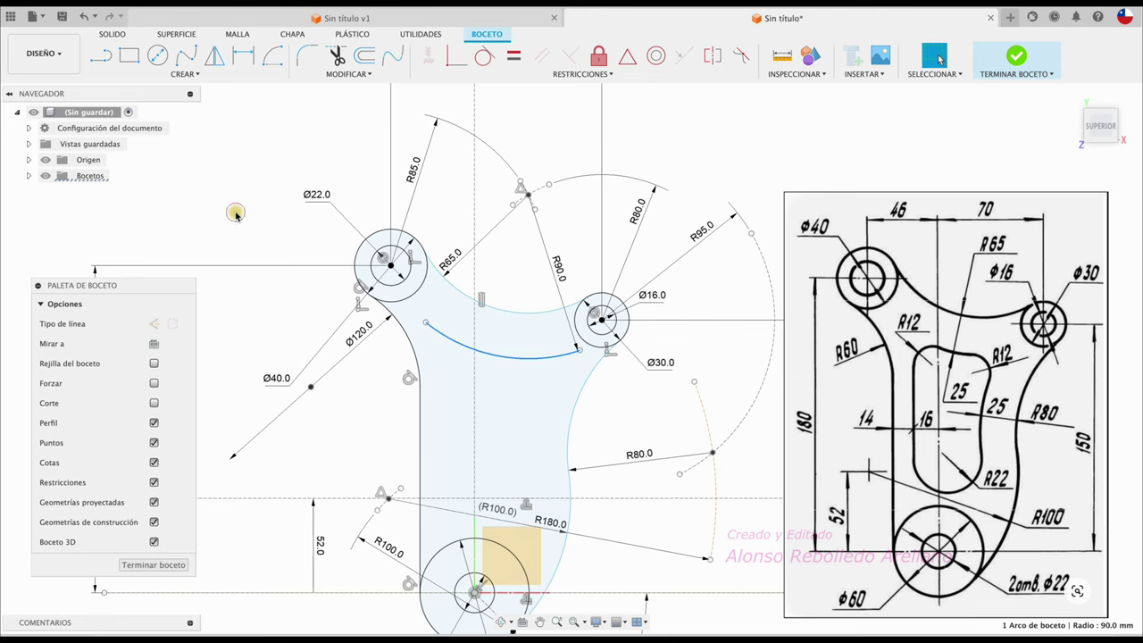
{"action": "key", "text": "x"}
{"action": "scroll", "coordinate": [525, 387], "scroll_direction": "down", "scroll_amount": 3}
{"action": "scroll", "coordinate": [524, 388], "scroll_direction": "down", "scroll_amount": 2}
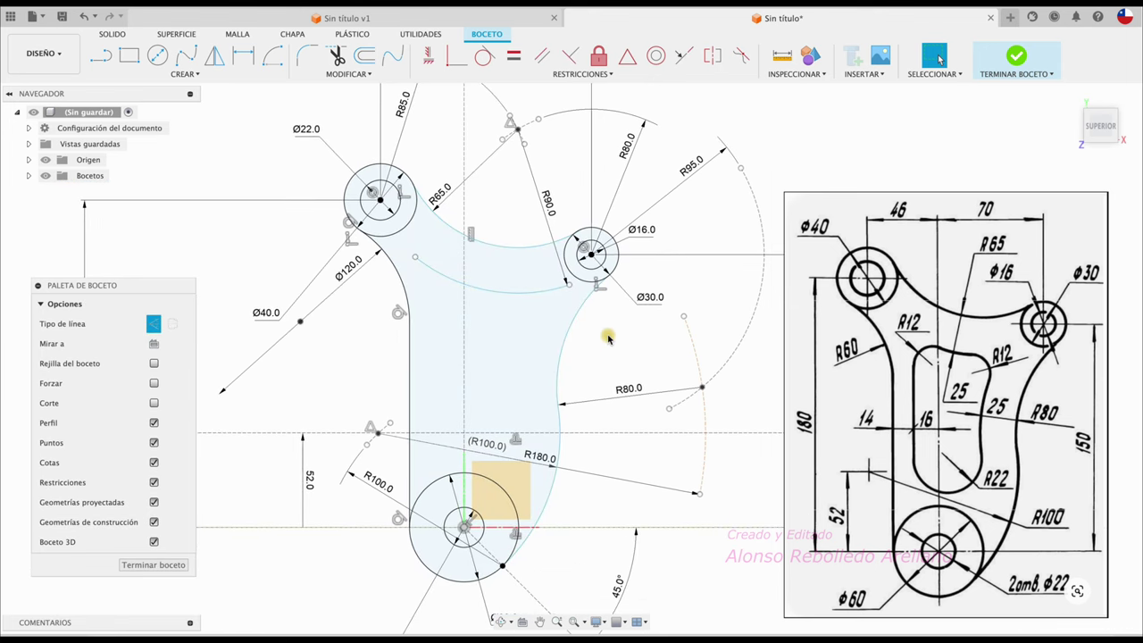
{"action": "scroll", "coordinate": [619, 367], "scroll_direction": "right", "scroll_amount": 1}
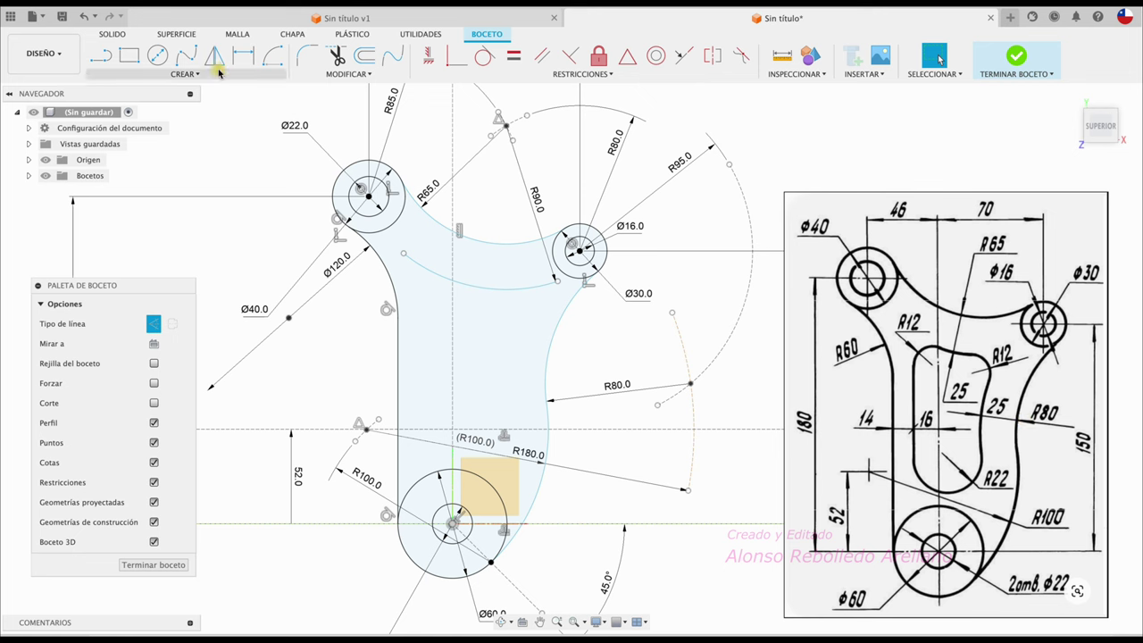
{"action": "left_click", "coordinate": [272, 55]}
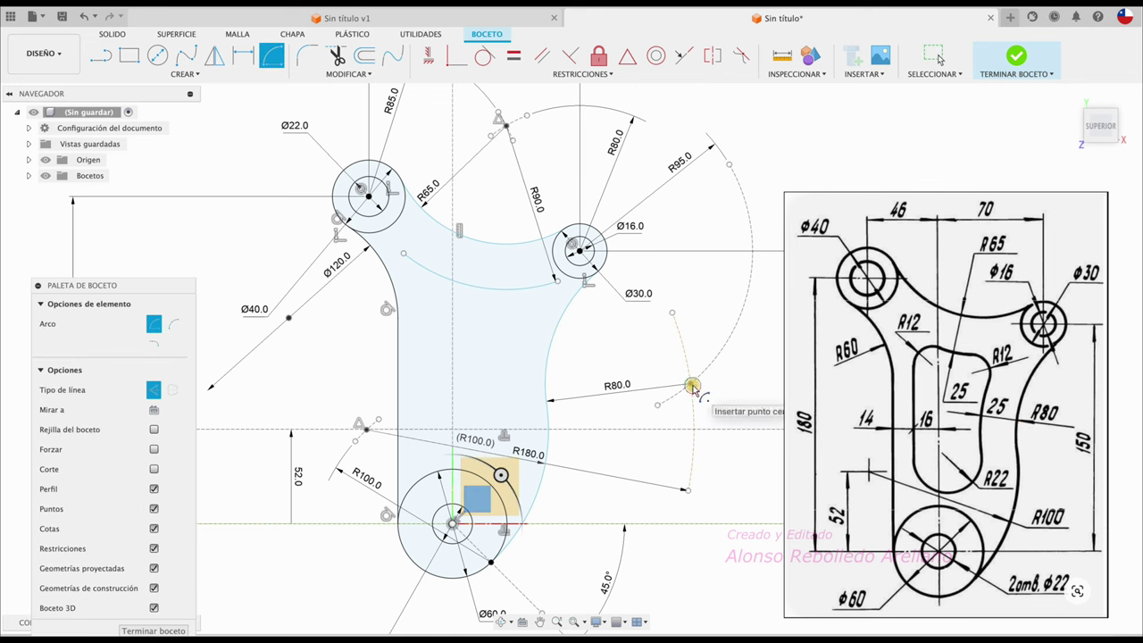
Draw an arc concentric with the R80 arc and set its radius to 80+25 (R105)
{"action": "left_click", "coordinate": [691, 384]}
{"action": "left_click", "coordinate": [518, 273]}
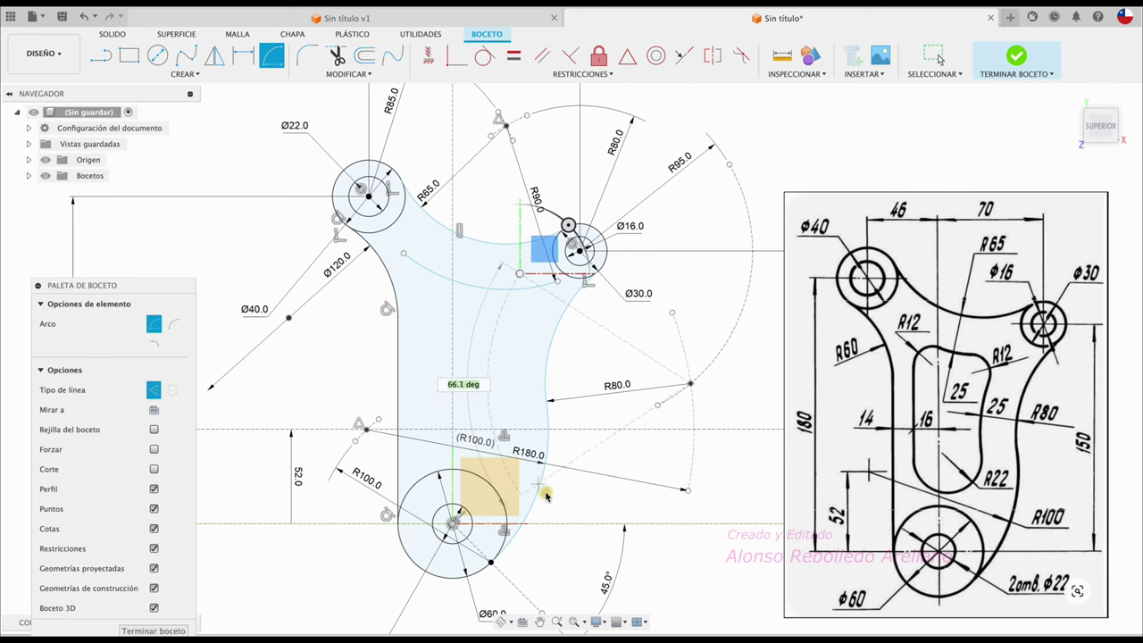
{"action": "left_click", "coordinate": [522, 442]}
{"action": "key", "text": "d"}
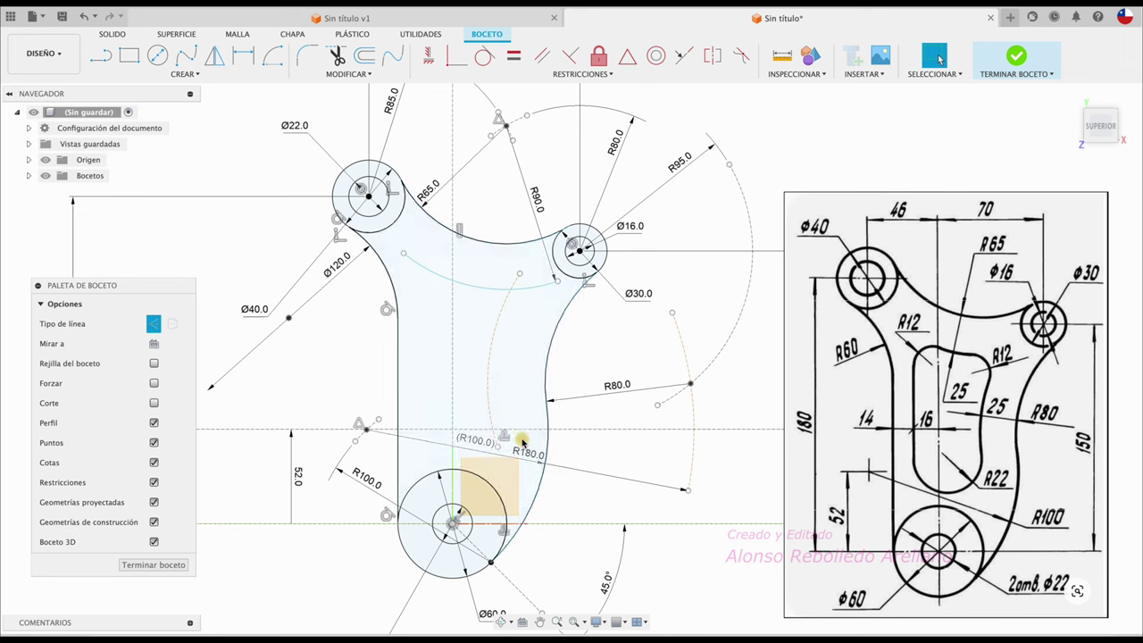
{"action": "left_click", "coordinate": [487, 396]}
{"action": "left_click", "coordinate": [618, 365]}
{"action": "type", "text": "80+25"}
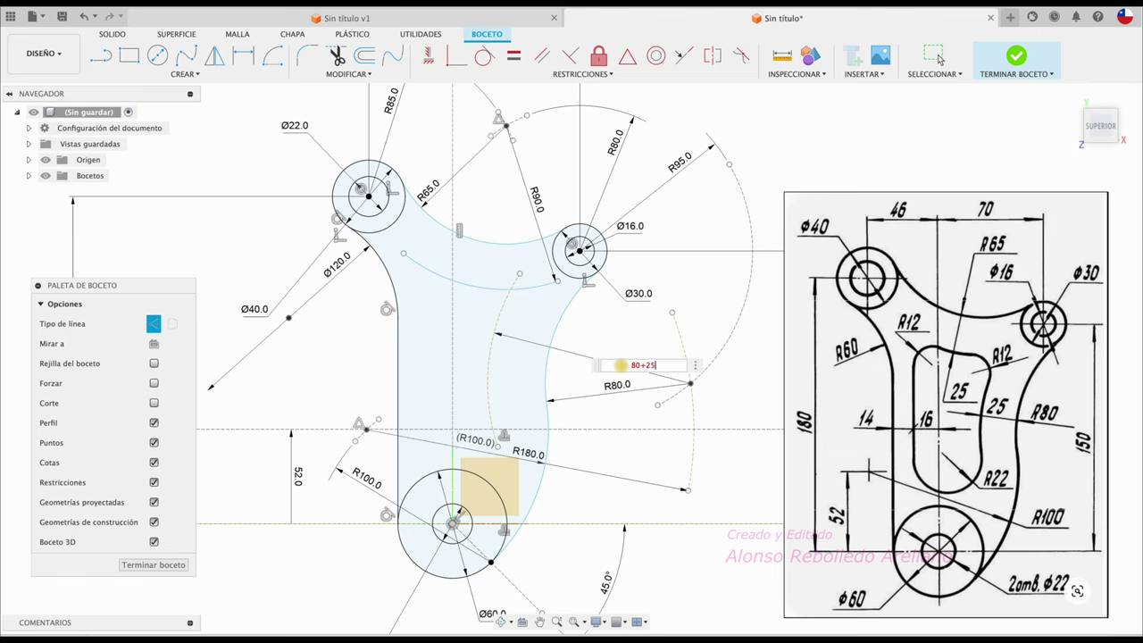
{"action": "key", "text": "Return"}
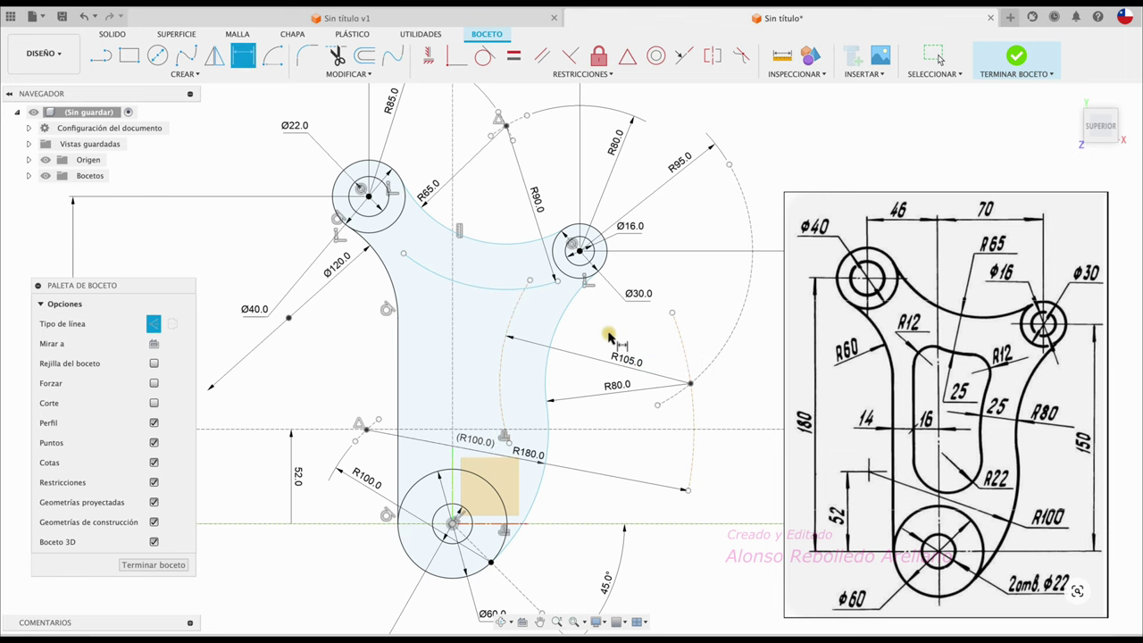
{"action": "left_click", "coordinate": [504, 318]}
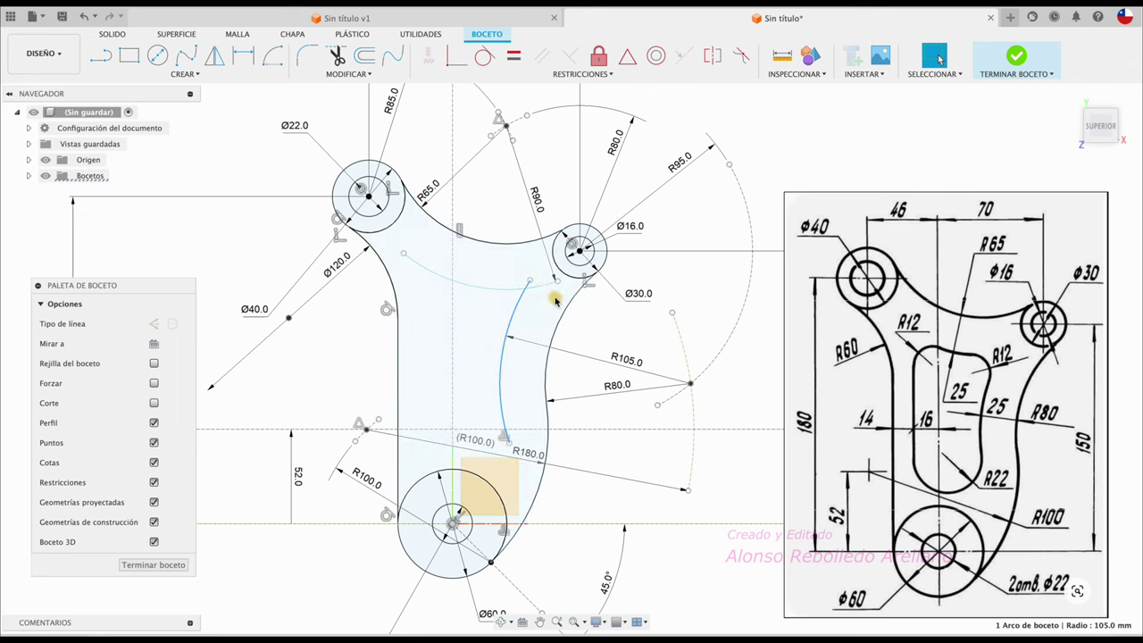
{"action": "scroll", "coordinate": [542, 287], "scroll_direction": "up", "scroll_amount": 3}
{"action": "key", "text": "Escape"}
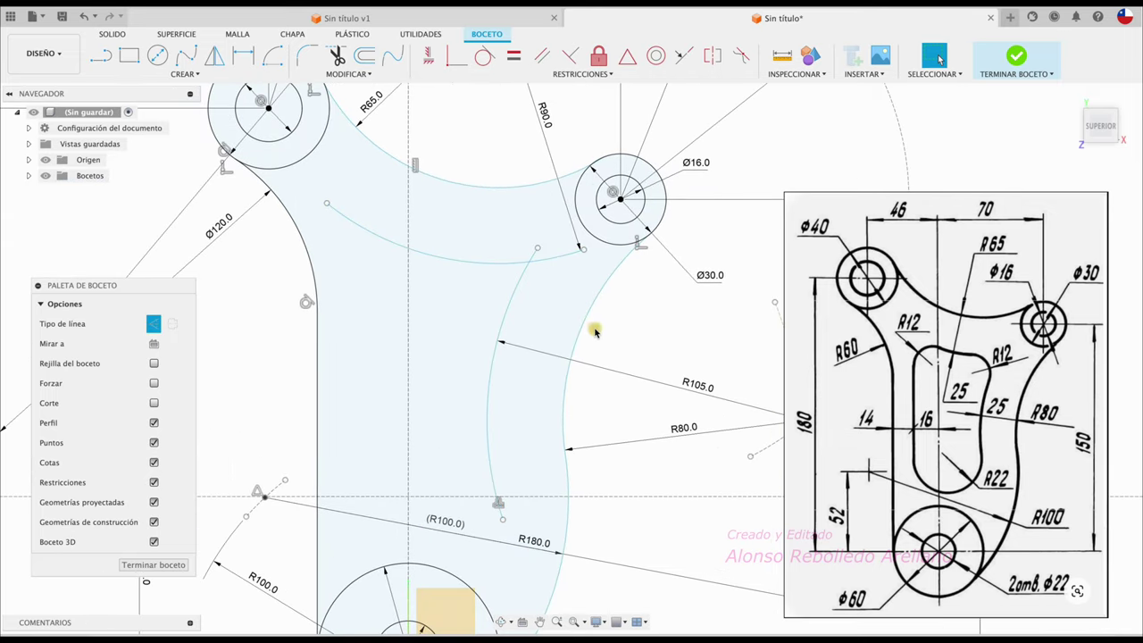
Trim the R105 overshoot and fillet the R90 and R105 arcs with R12
{"action": "key", "text": "t"}
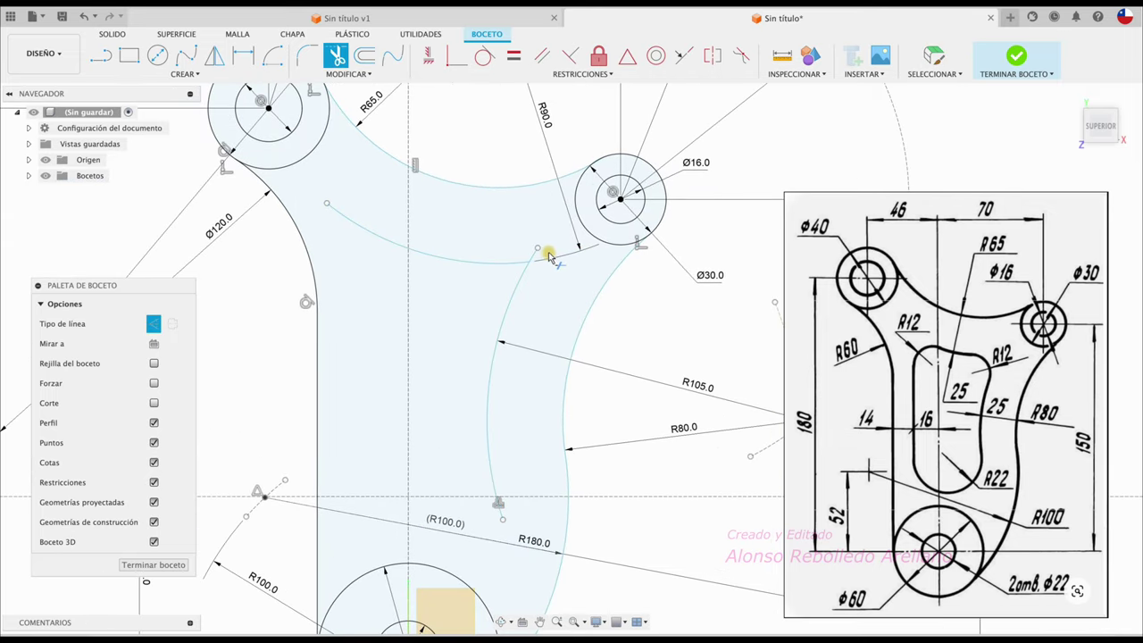
{"action": "left_click", "coordinate": [533, 252]}
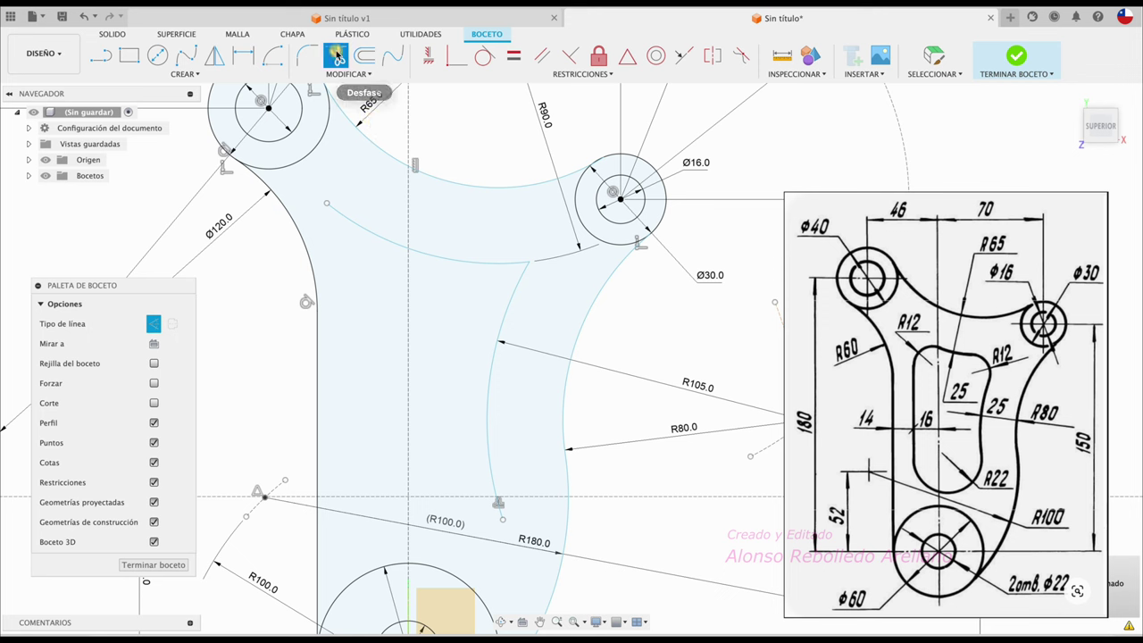
{"action": "left_click", "coordinate": [307, 55]}
{"action": "left_click", "coordinate": [515, 299]}
{"action": "left_click", "coordinate": [497, 265]}
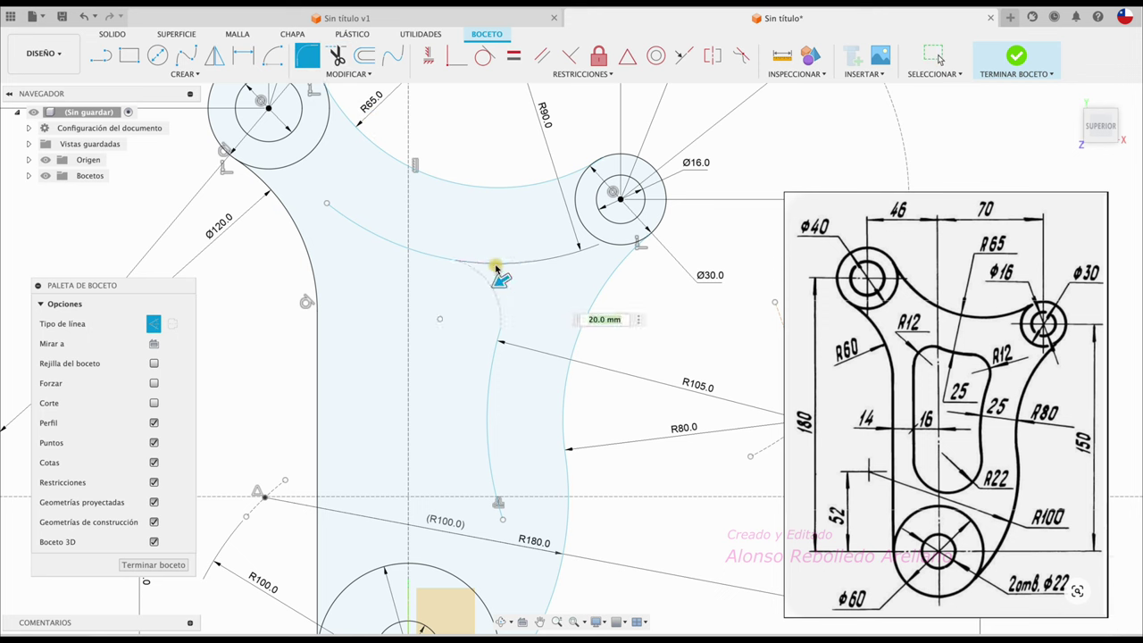
{"action": "type", "text": "2"}
{"action": "key", "text": "Return"}
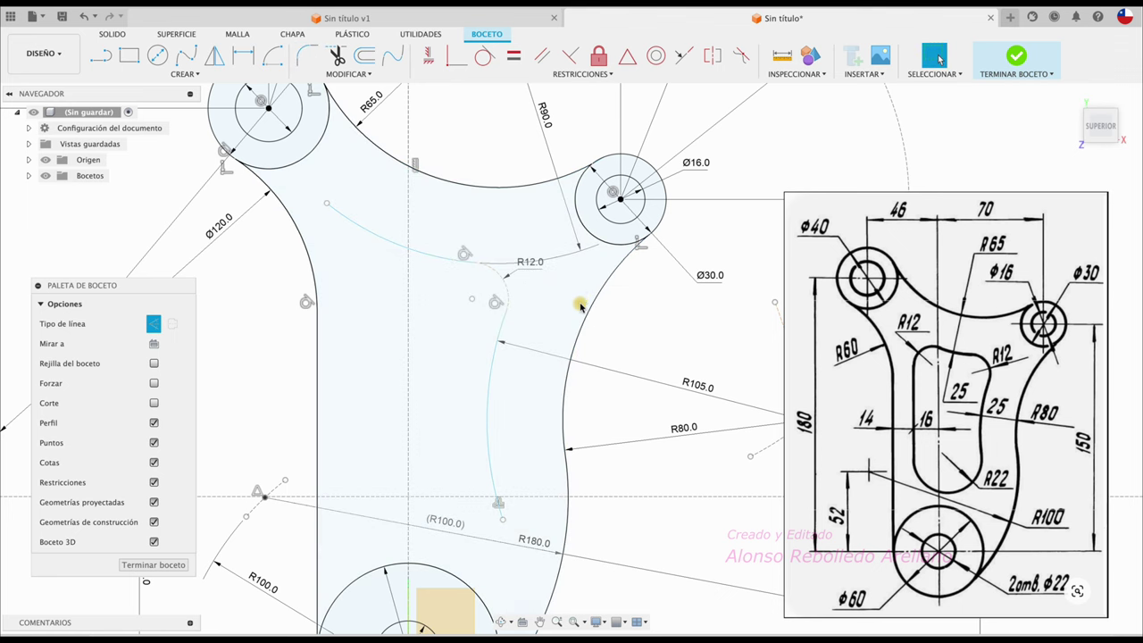
Convert the R12 fillet arc from construction to regular geometry
{"action": "left_click", "coordinate": [501, 275]}
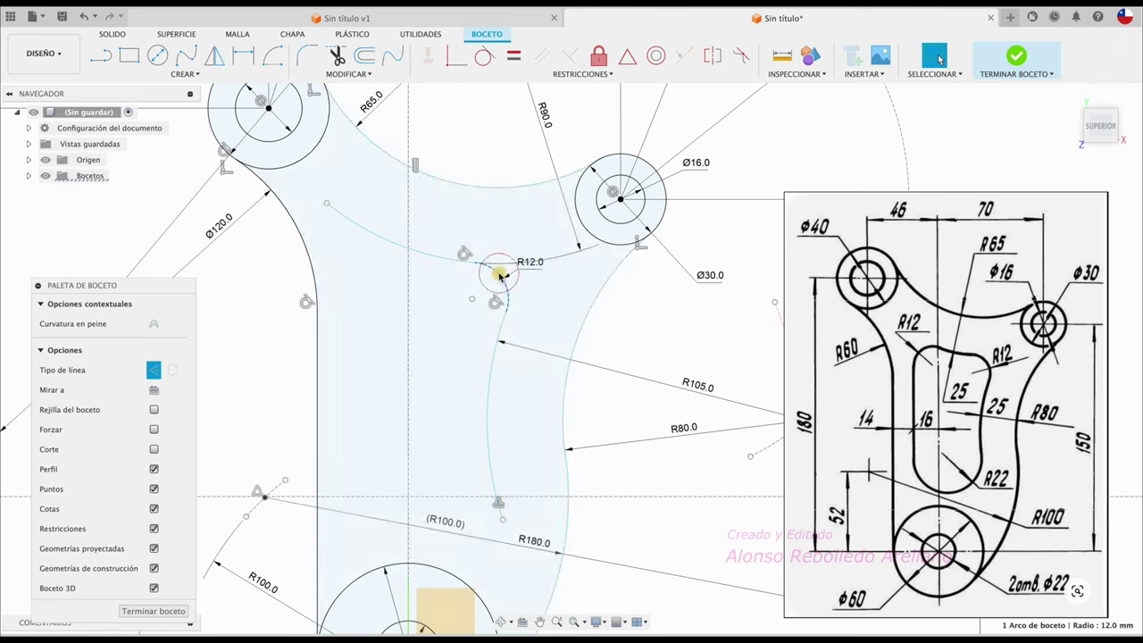
{"action": "left_click", "coordinate": [154, 366]}
{"action": "left_click", "coordinate": [628, 343]}
{"action": "scroll", "coordinate": [631, 339], "scroll_direction": "down", "scroll_amount": 3}
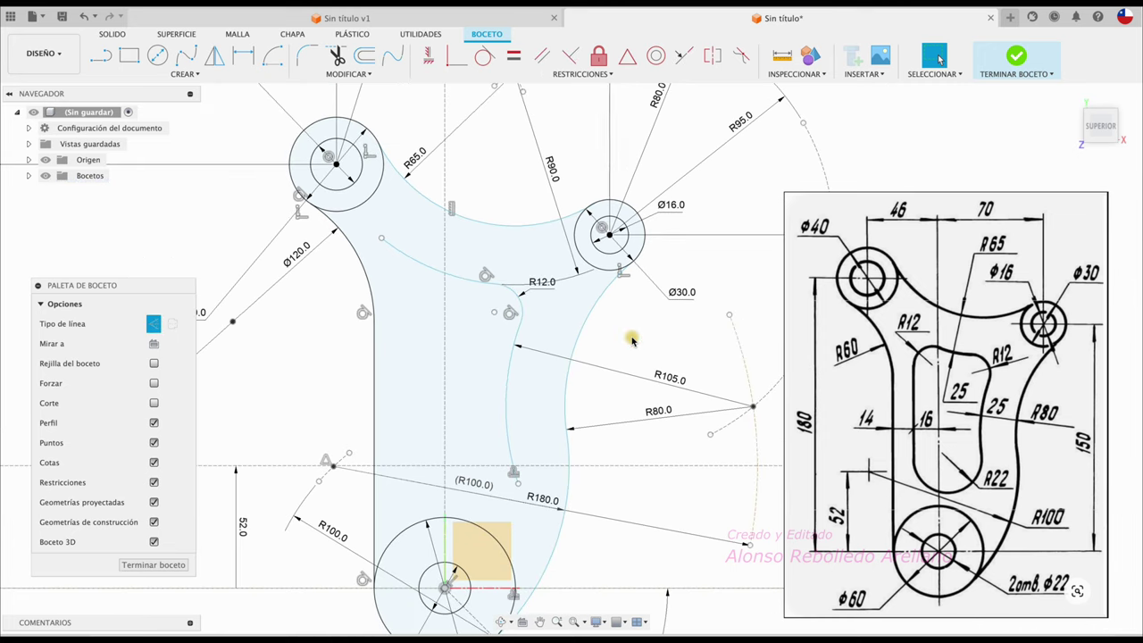
{"action": "scroll", "coordinate": [631, 339], "scroll_direction": "down", "scroll_amount": 1}
{"action": "scroll", "coordinate": [631, 339], "scroll_direction": "down", "scroll_amount": 1}
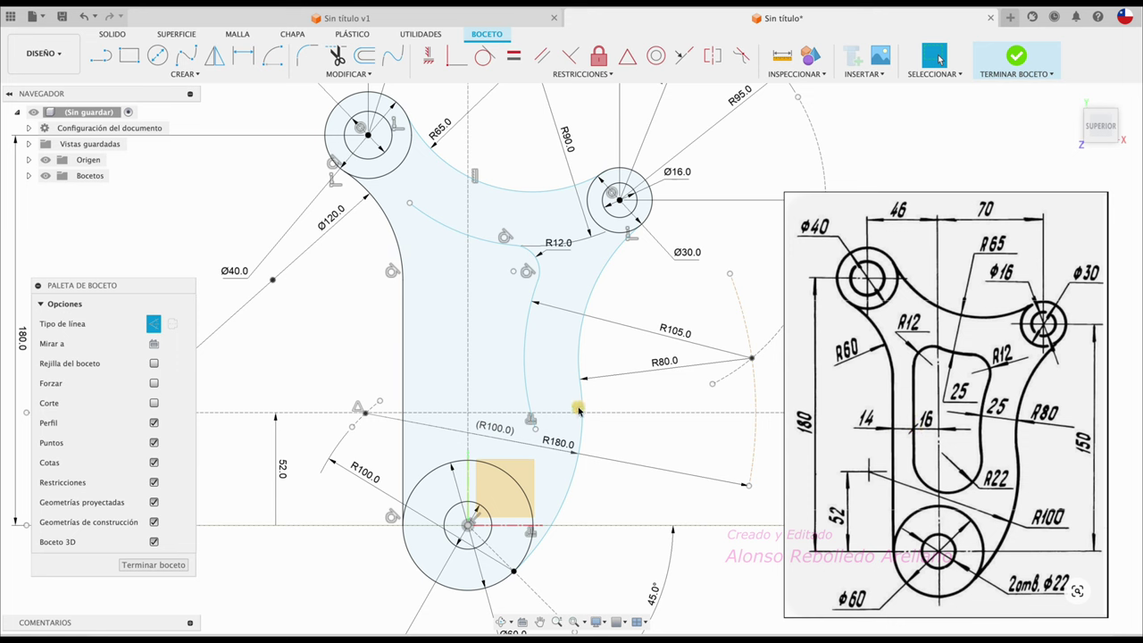
Offset the centre vertical line 16 mm to the left
{"action": "left_click", "coordinate": [466, 326]}
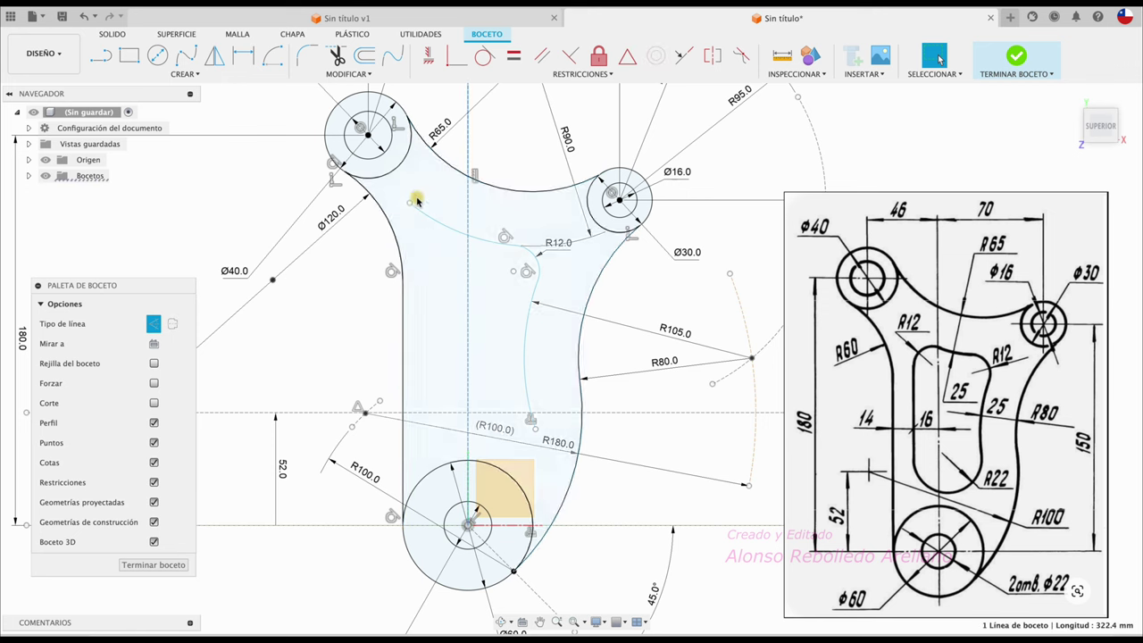
{"action": "left_click", "coordinate": [366, 57]}
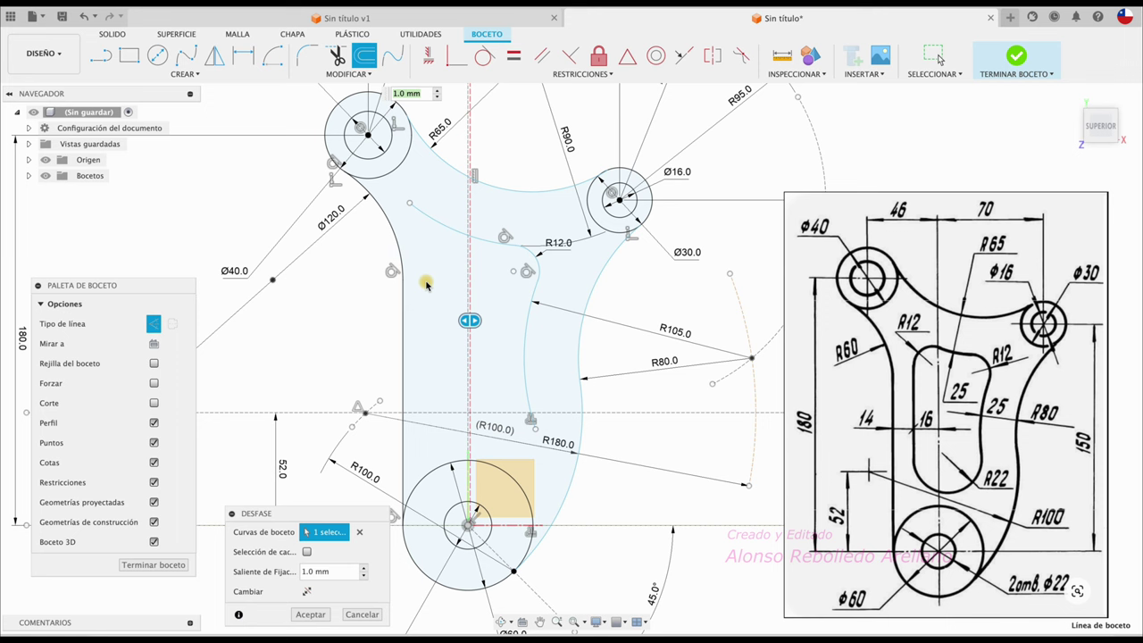
{"action": "left_click_drag", "start_coordinate": [466, 321], "coordinate": [437, 320]}
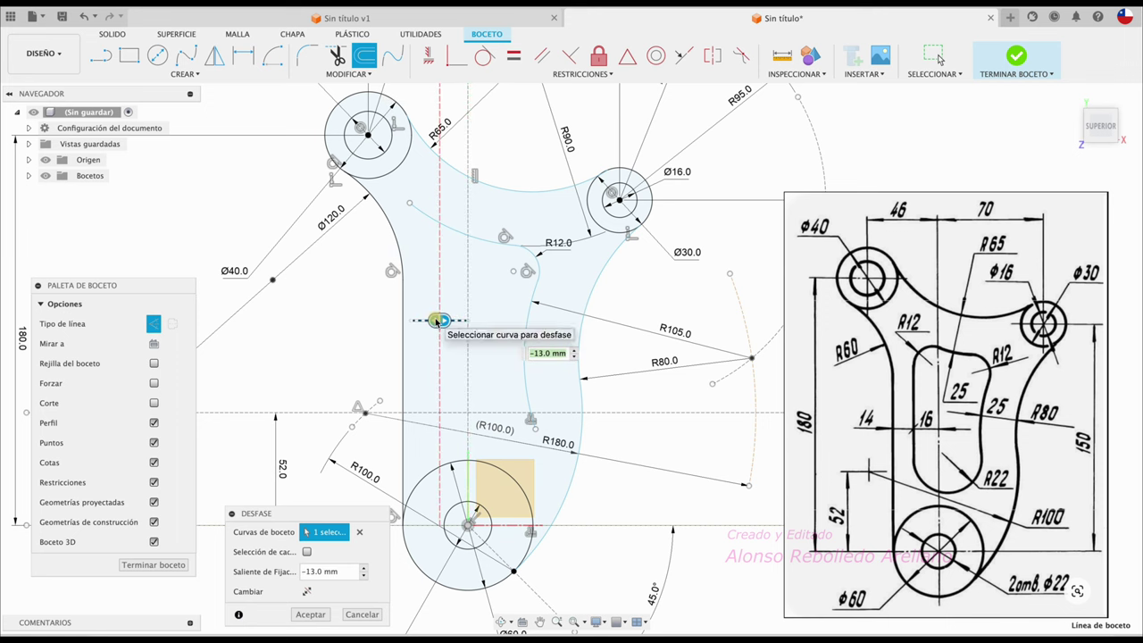
{"action": "key", "text": "Return"}
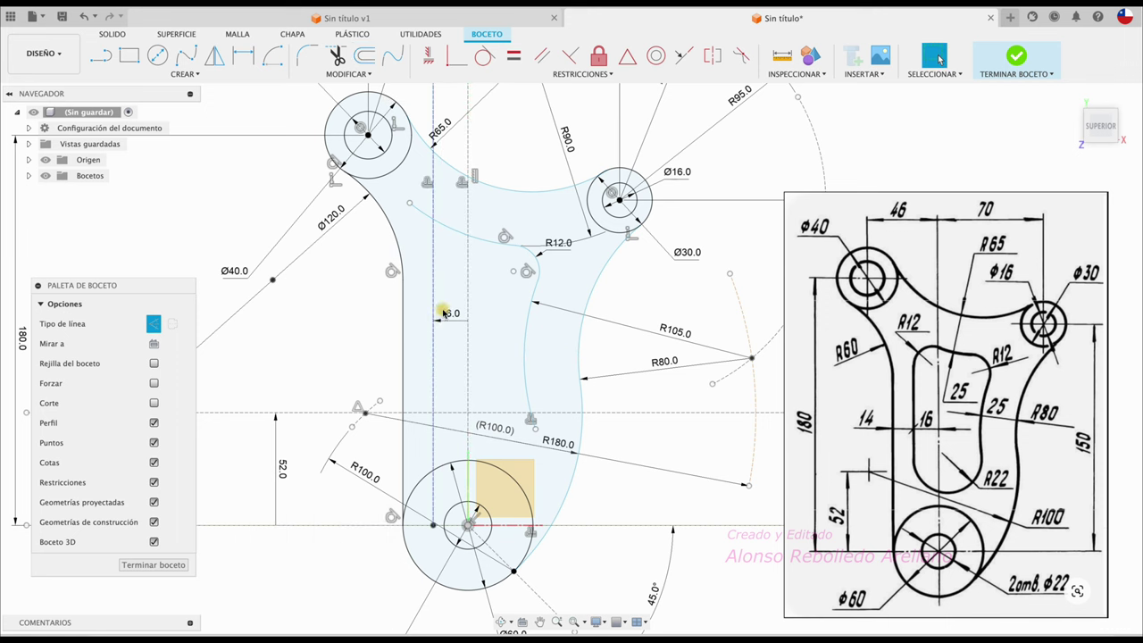
Dimension the offset line 14.0 to the left outer edge as a reference, then toggle its construction setting
{"action": "left_click", "coordinate": [434, 350]}
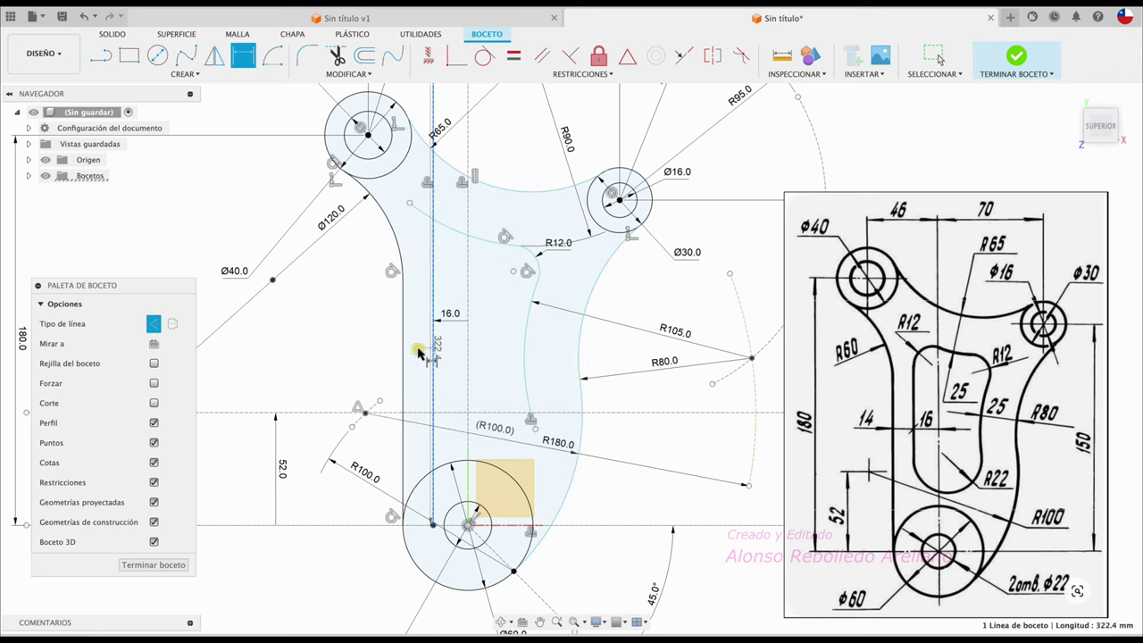
{"action": "left_click", "coordinate": [403, 356], "text": "shift"}
{"action": "left_click", "coordinate": [335, 345]}
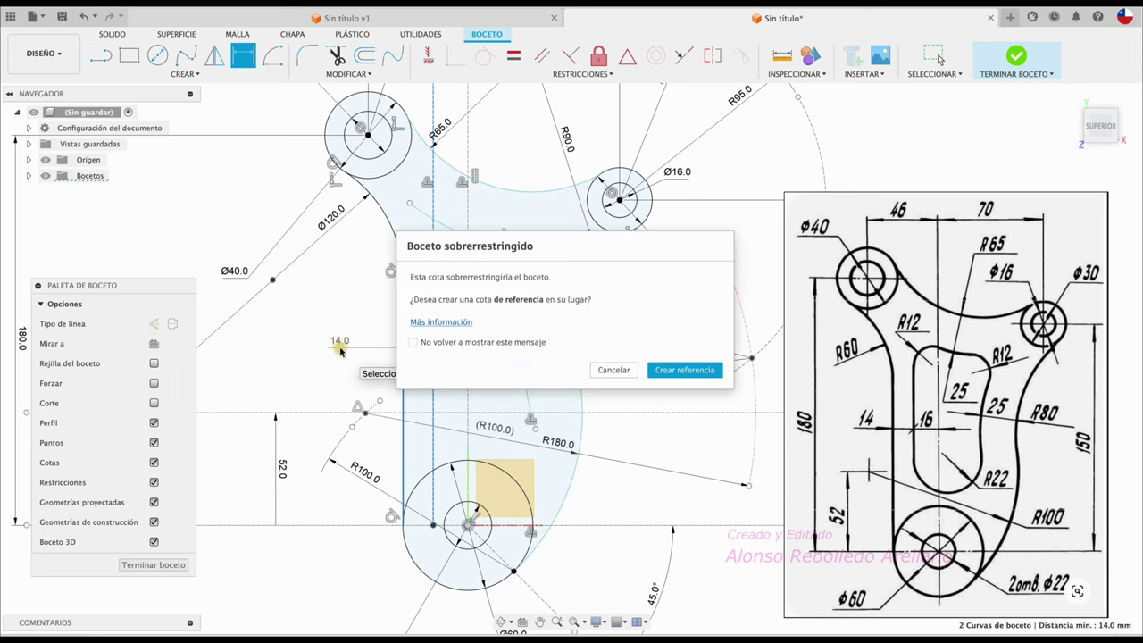
{"action": "left_click", "coordinate": [684, 371]}
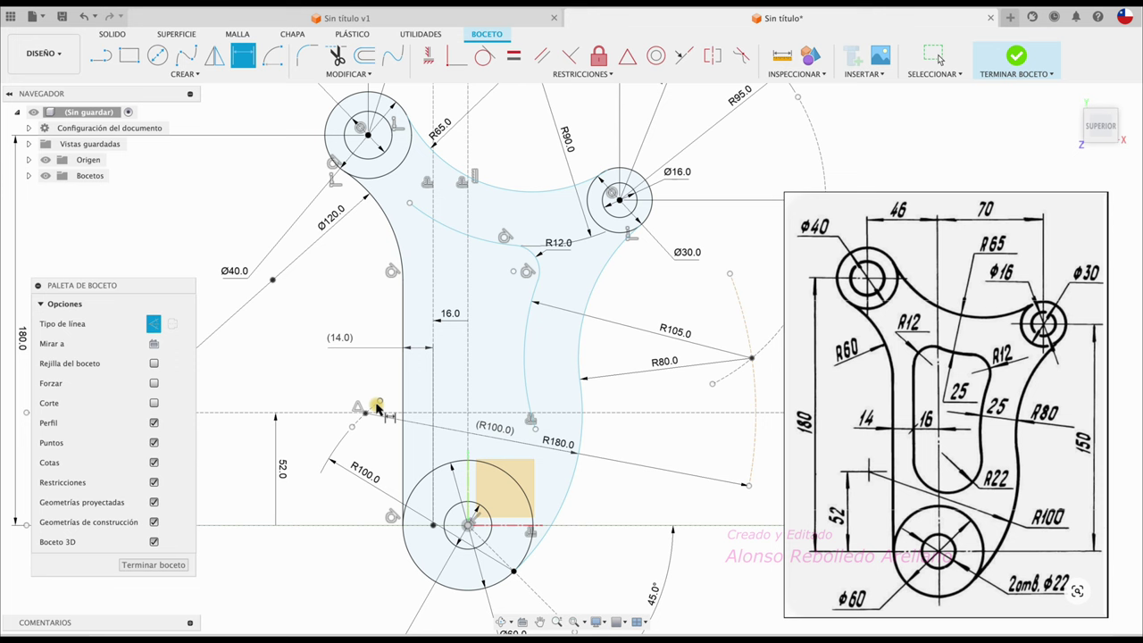
{"action": "left_click", "coordinate": [435, 297]}
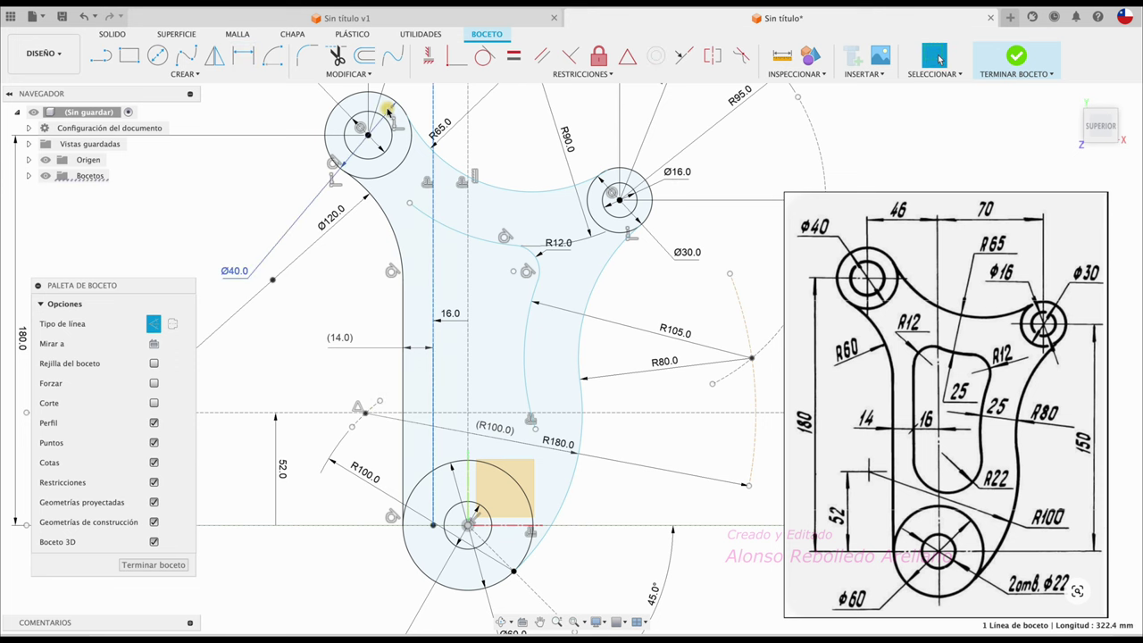
{"action": "key", "text": "x"}
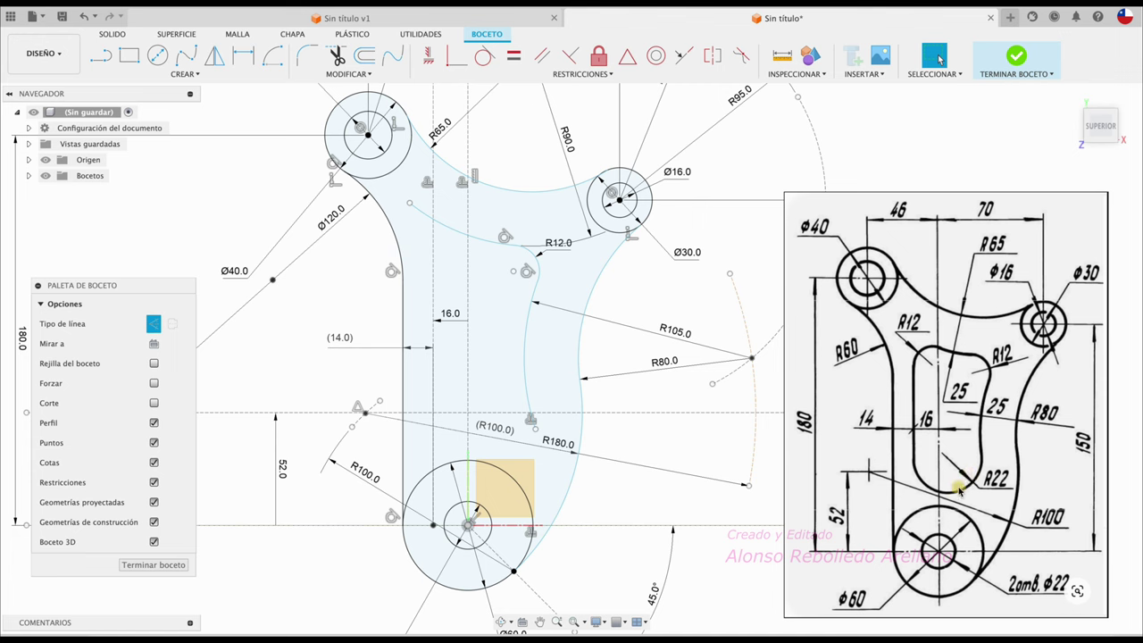
Fillet the corner between the offset vertical line and the upper slot arc with radius 12
{"action": "left_click", "coordinate": [524, 371]}
{"action": "left_click", "coordinate": [432, 375]}
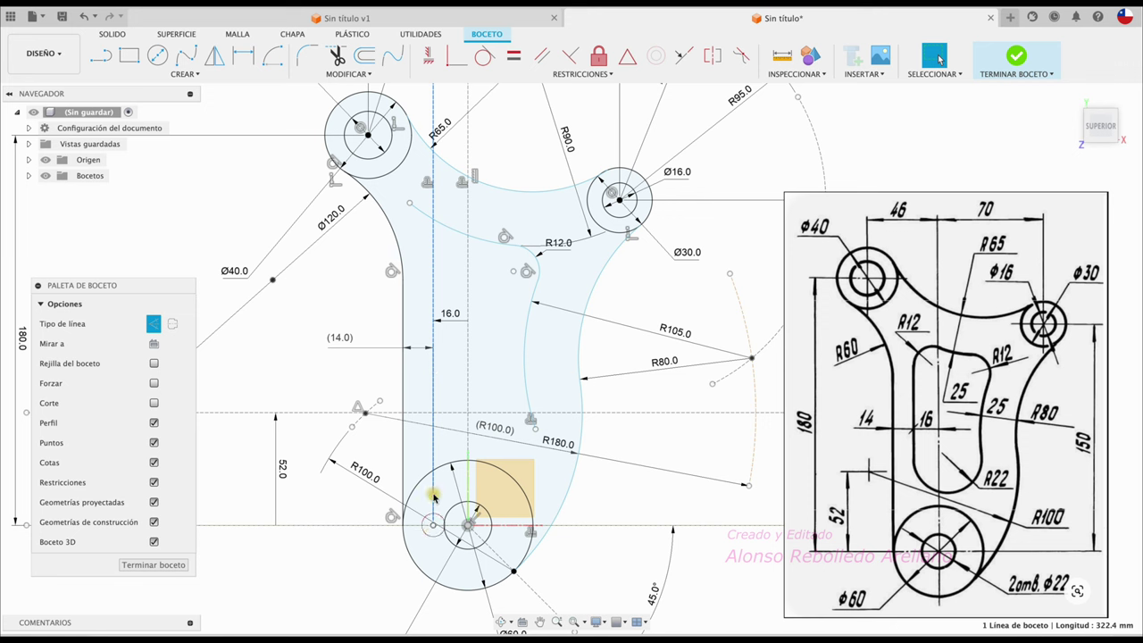
{"action": "key", "text": "Escape"}
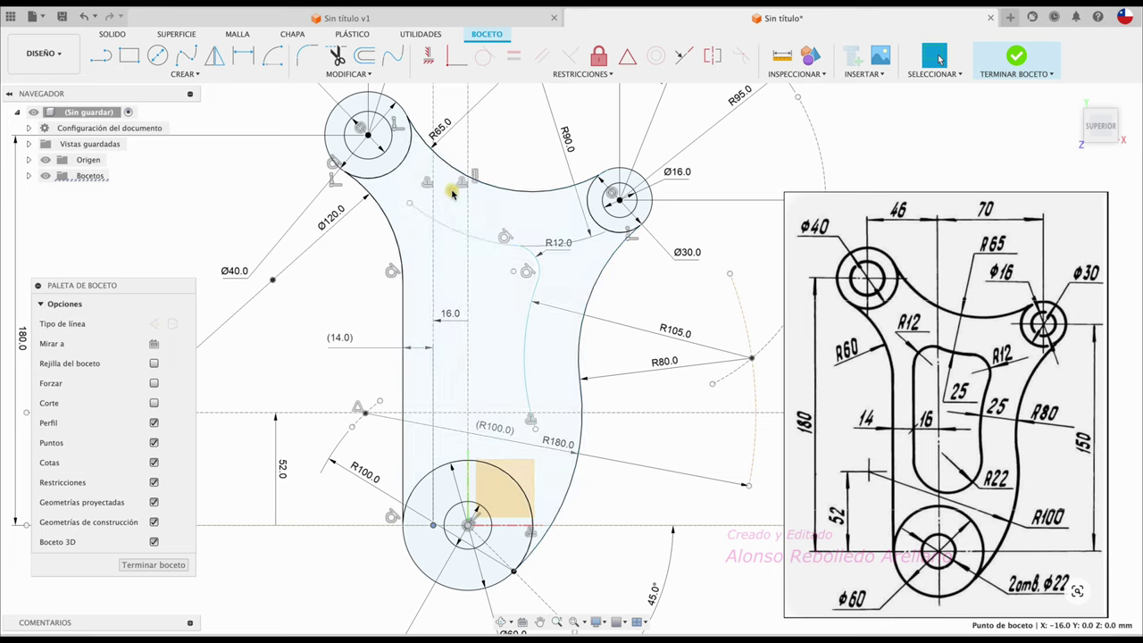
{"action": "scroll", "coordinate": [453, 194], "scroll_direction": "up", "scroll_amount": 2}
{"action": "scroll", "coordinate": [452, 193], "scroll_direction": "up", "scroll_amount": 2}
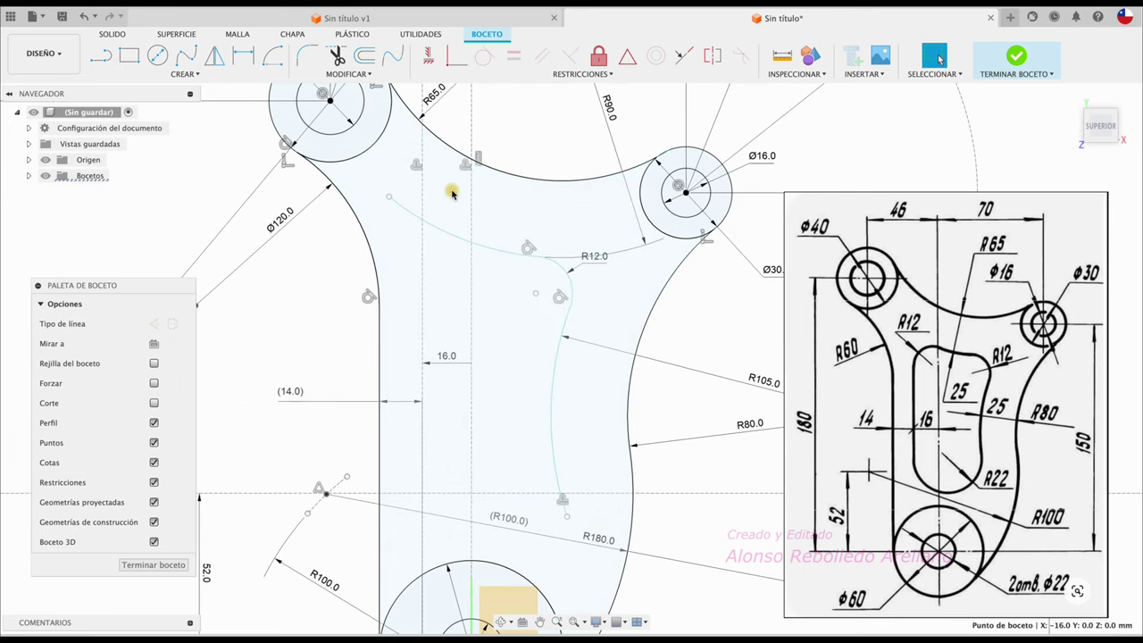
{"action": "left_click", "coordinate": [307, 57]}
{"action": "left_click", "coordinate": [424, 253]}
{"action": "left_click", "coordinate": [446, 236]}
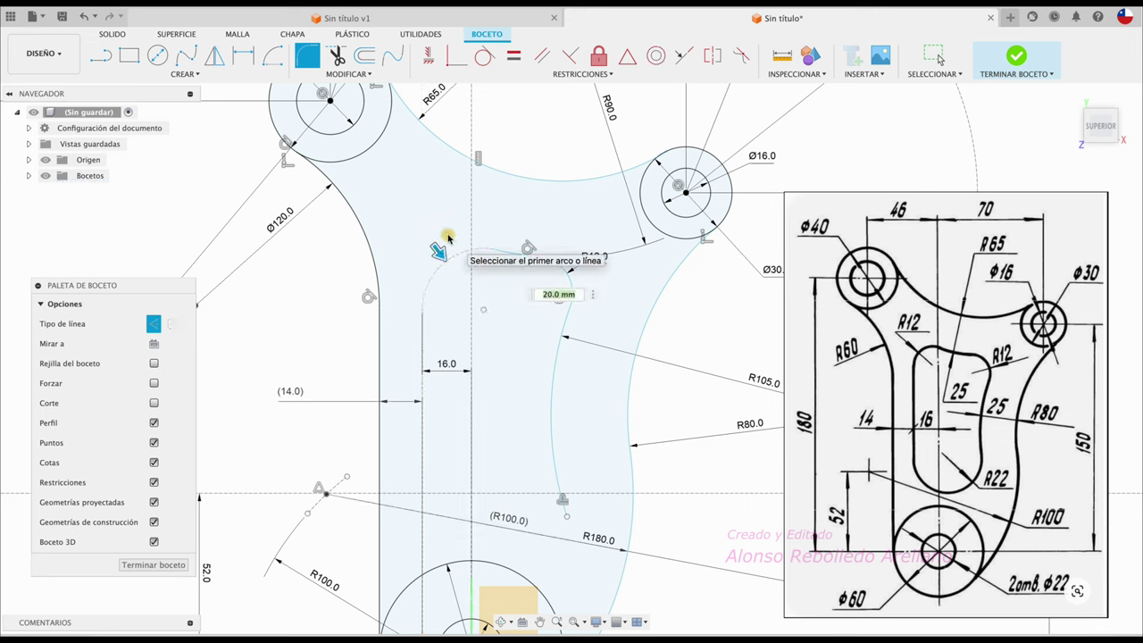
{"action": "type", "text": "12"}
{"action": "key", "text": "Return"}
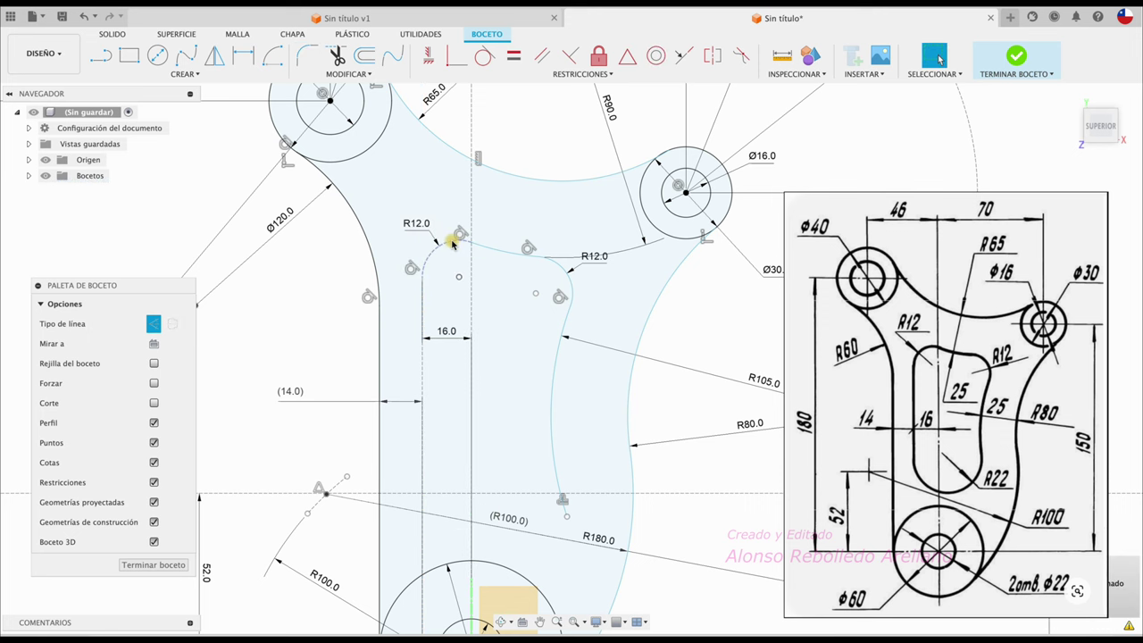
Check the new R12 fillet arc, then select the slot's left vertical line
{"action": "left_click", "coordinate": [431, 261]}
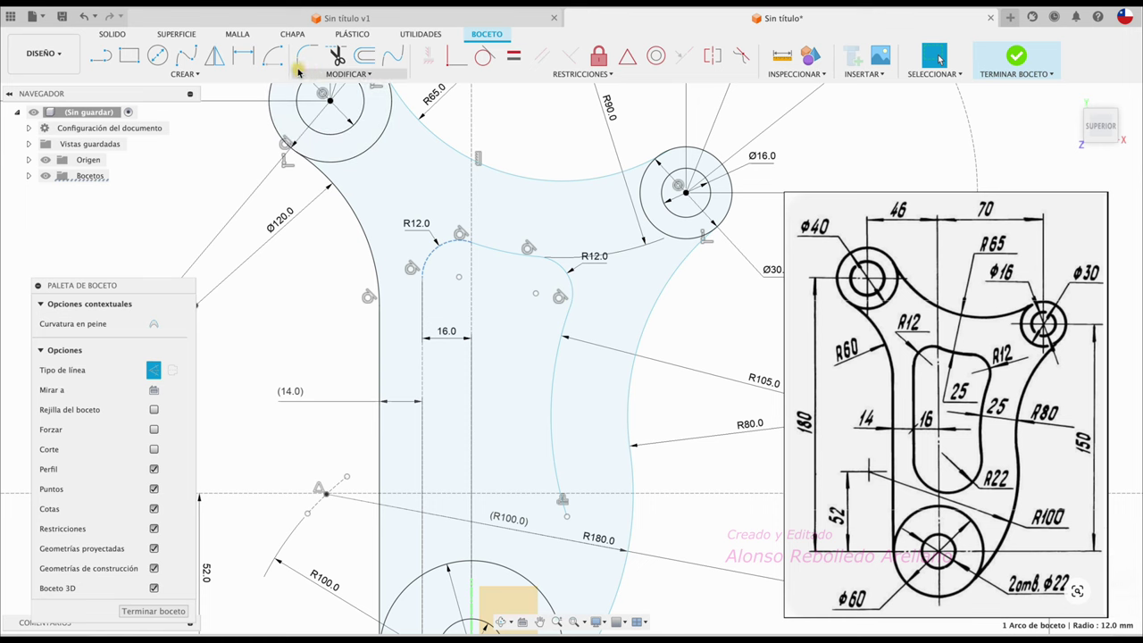
{"action": "key", "text": "Escape"}
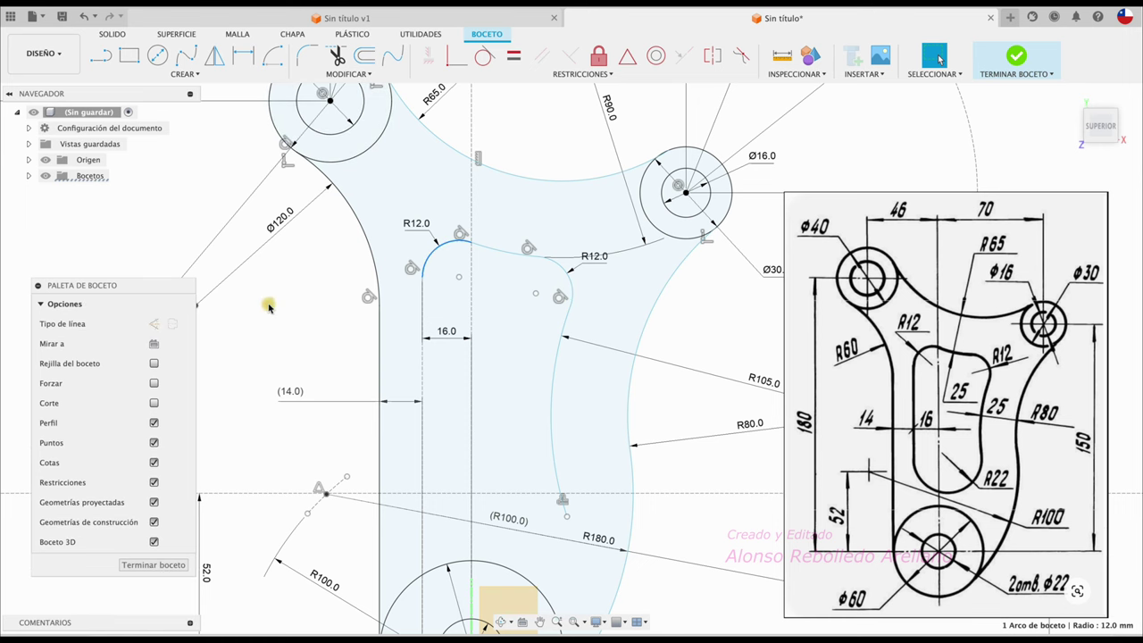
{"action": "scroll", "coordinate": [571, 375], "scroll_direction": "down", "scroll_amount": 2}
{"action": "left_click", "coordinate": [459, 434]}
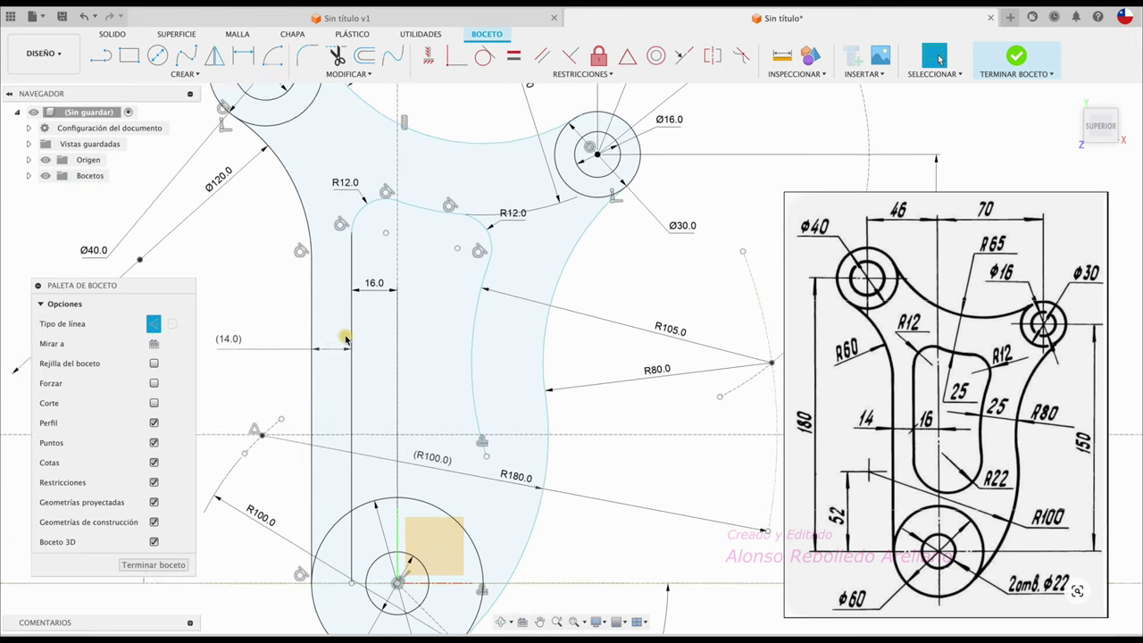
{"action": "left_click", "coordinate": [272, 55]}
{"action": "left_click", "coordinate": [733, 362]}
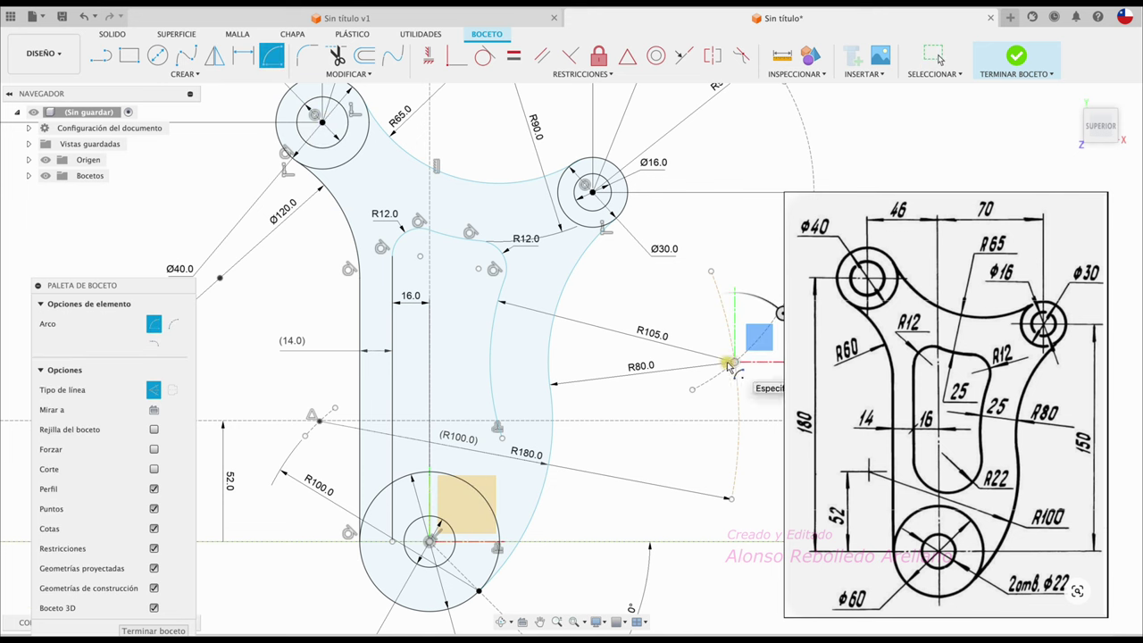
{"action": "left_click", "coordinate": [459, 272]}
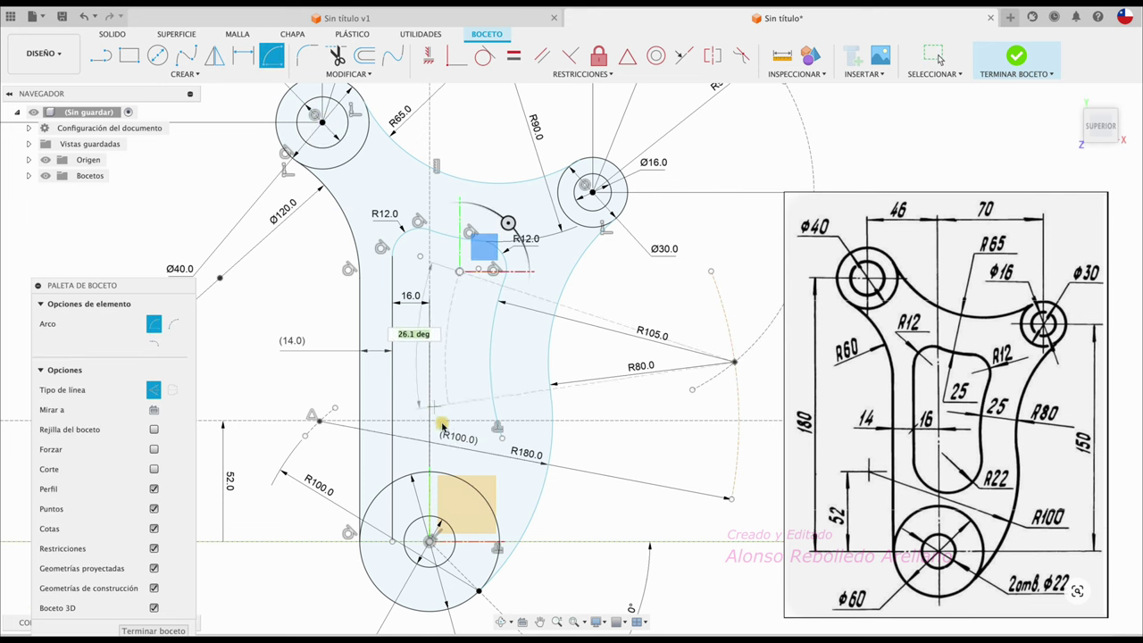
{"action": "key", "text": "Escape"}
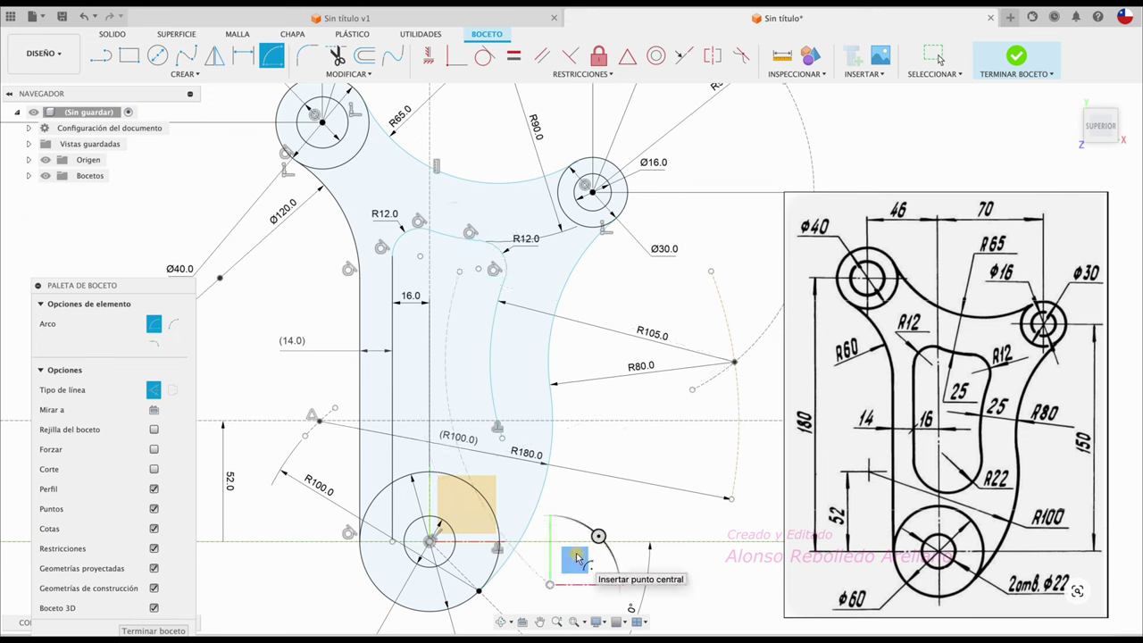
{"action": "key", "text": "Escape"}
{"action": "key", "text": "d"}
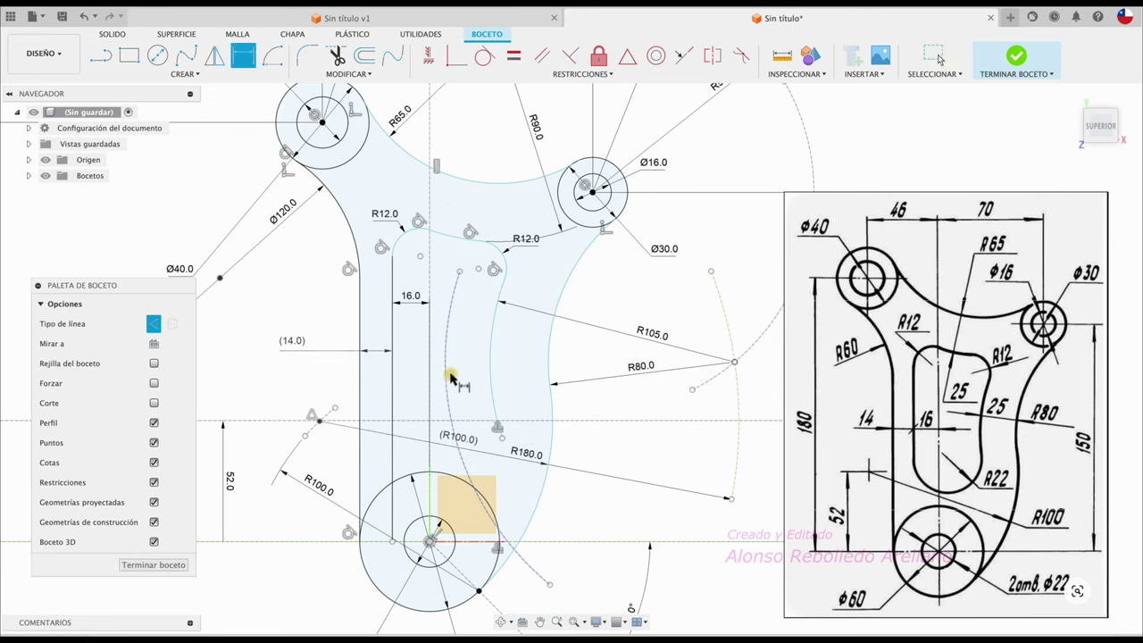
{"action": "left_click", "coordinate": [446, 377]}
{"action": "left_click", "coordinate": [483, 360]}
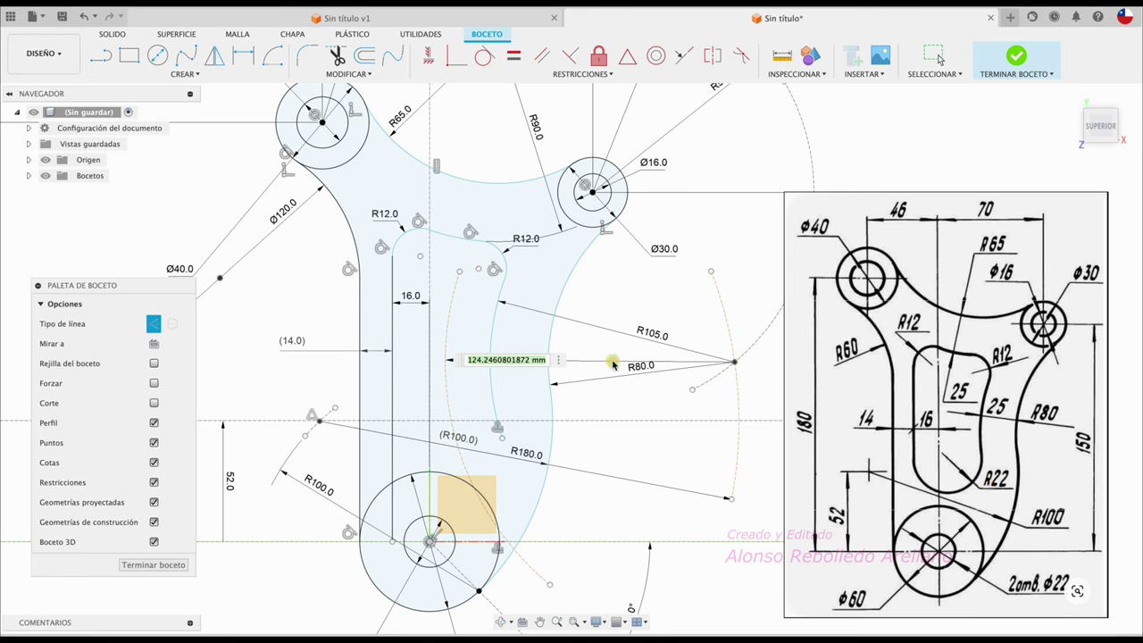
{"action": "mouse_move", "coordinate": [612, 362]}
{"action": "type", "text": "105+"}
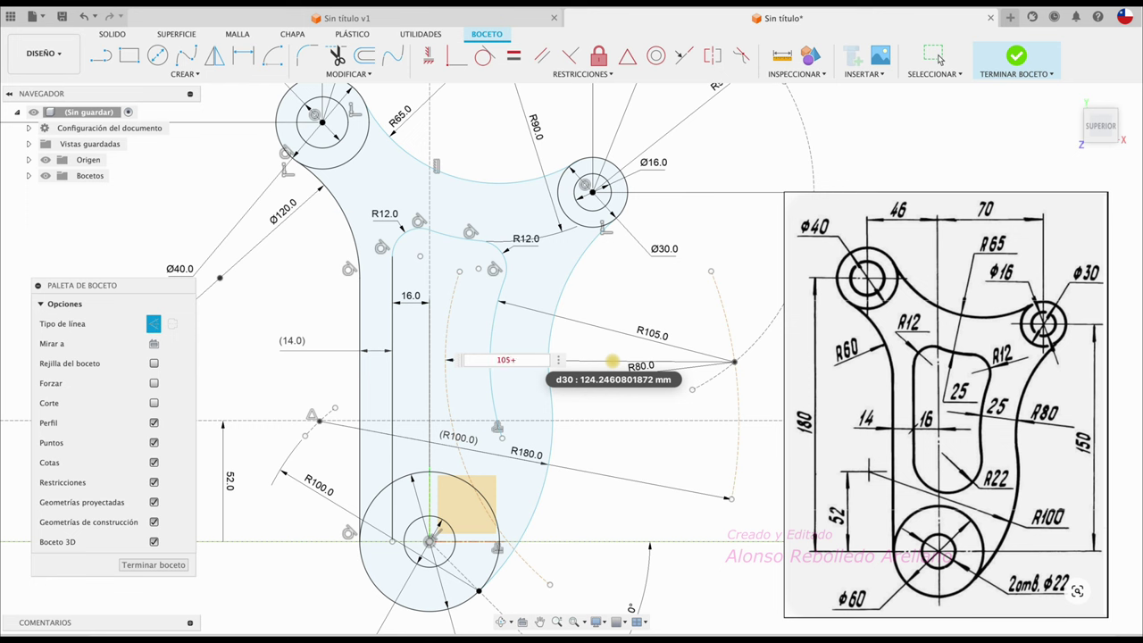
{"action": "type", "text": "2"}
{"action": "key", "text": "Return"}
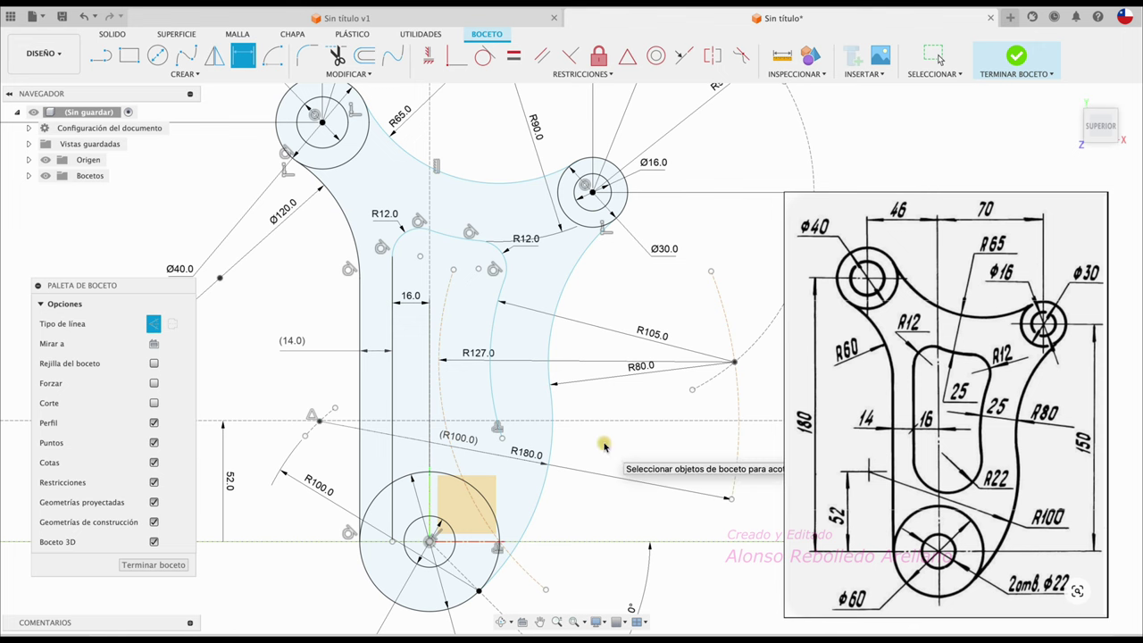
{"action": "key", "text": "Escape"}
{"action": "scroll", "coordinate": [455, 406], "scroll_direction": "up", "scroll_amount": 1}
{"action": "scroll", "coordinate": [463, 415], "scroll_direction": "up", "scroll_amount": 1}
{"action": "scroll", "coordinate": [471, 425], "scroll_direction": "up", "scroll_amount": 1}
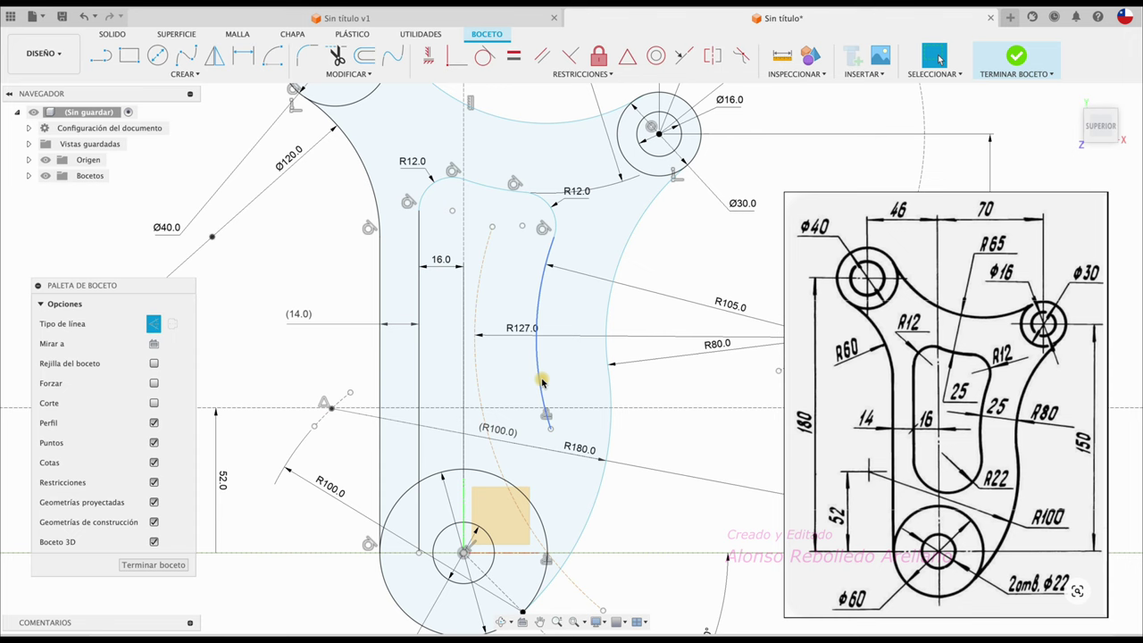
{"action": "middle_click_drag", "start_coordinate": [469, 342], "coordinate": [472, 350]}
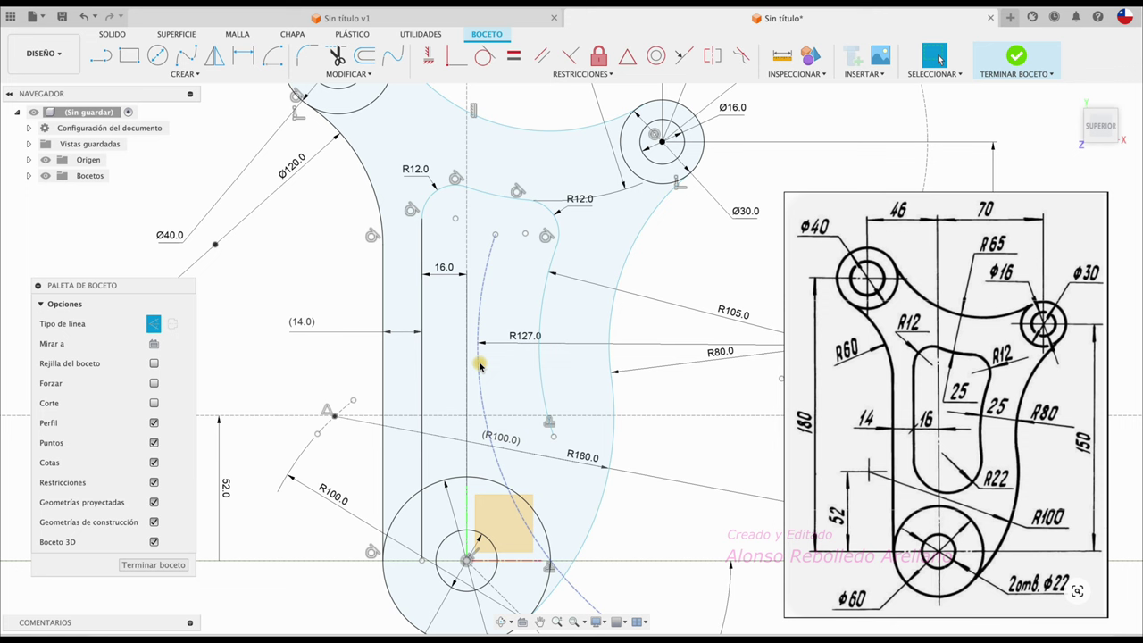
{"action": "scroll", "coordinate": [479, 364], "scroll_direction": "right", "scroll_amount": 3}
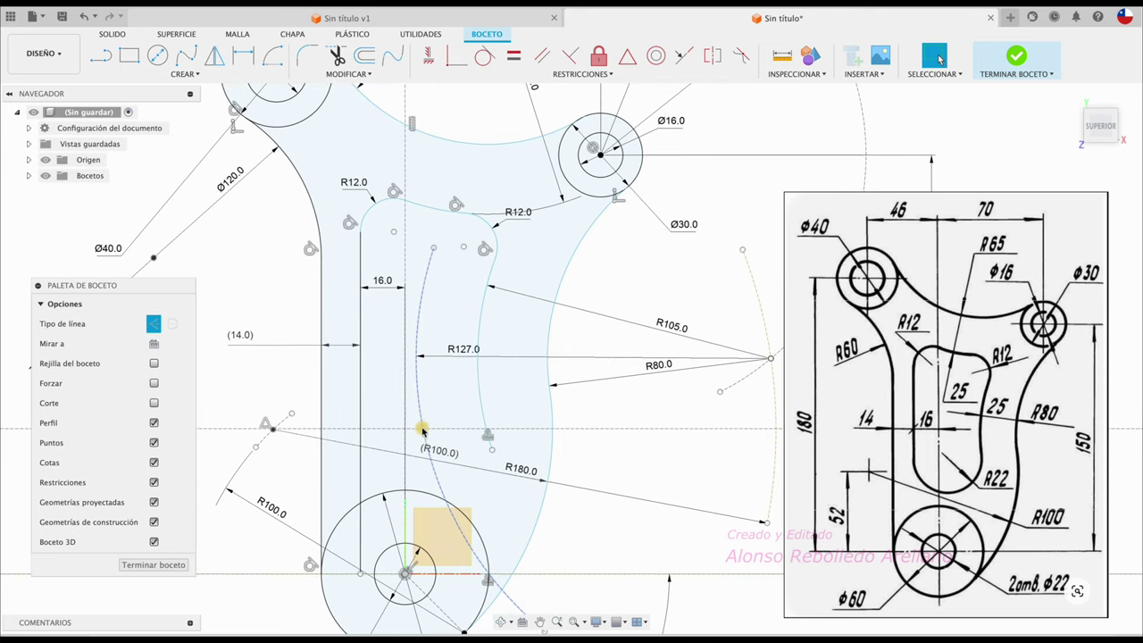
{"action": "scroll", "coordinate": [839, 446], "scroll_direction": "down", "scroll_amount": 2}
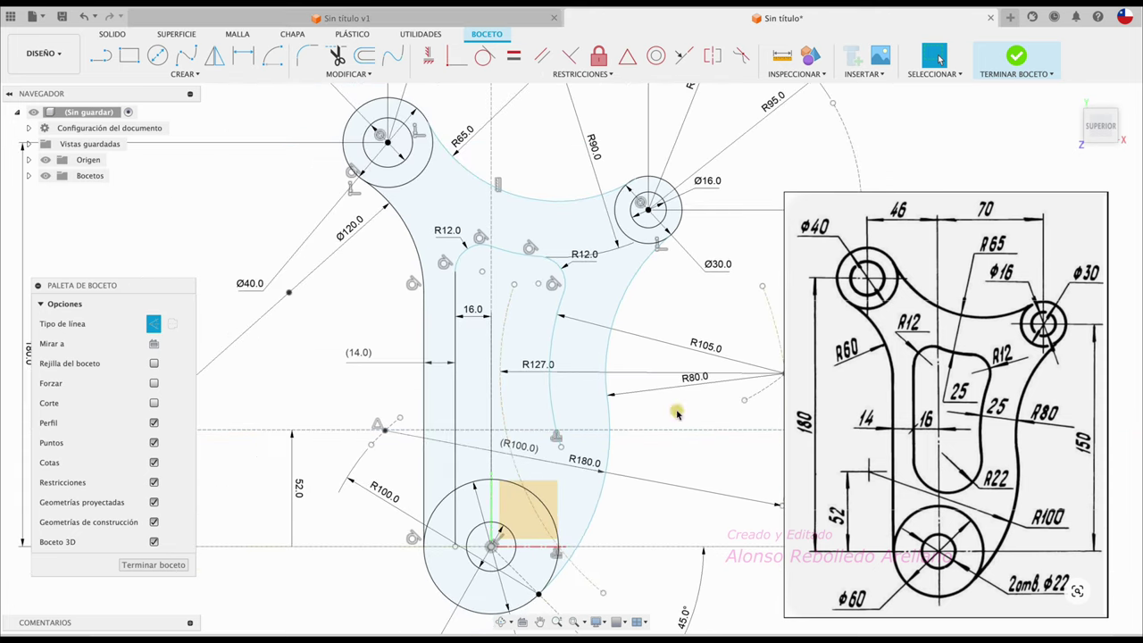
Offset the slot's left vertical line 22 mm to the right
{"action": "left_click", "coordinate": [454, 396]}
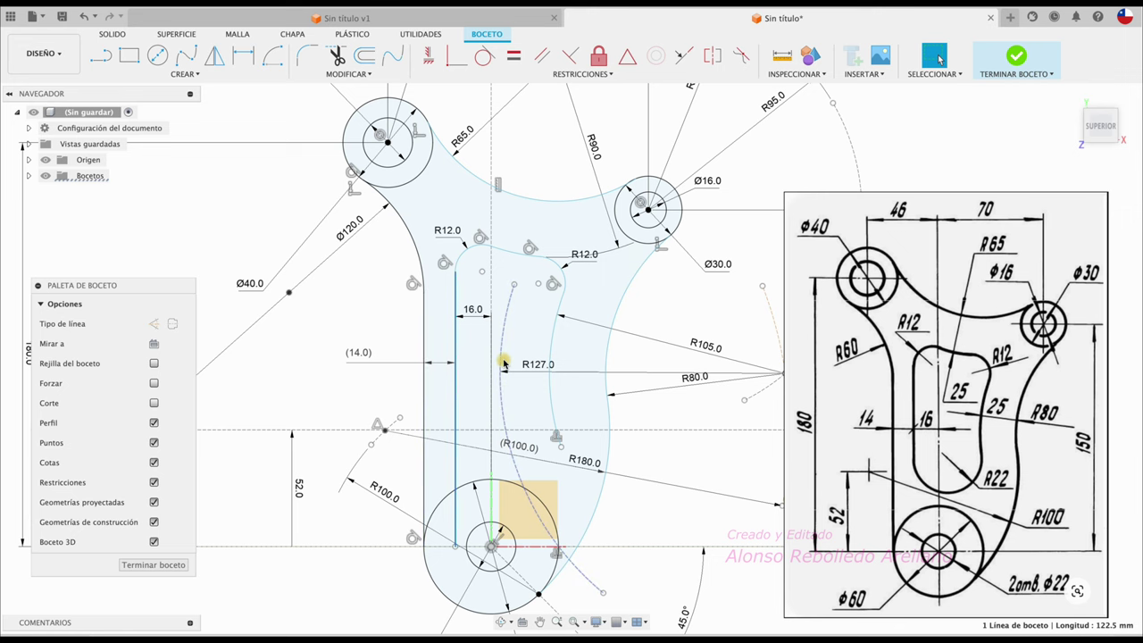
{"action": "left_click", "coordinate": [365, 56]}
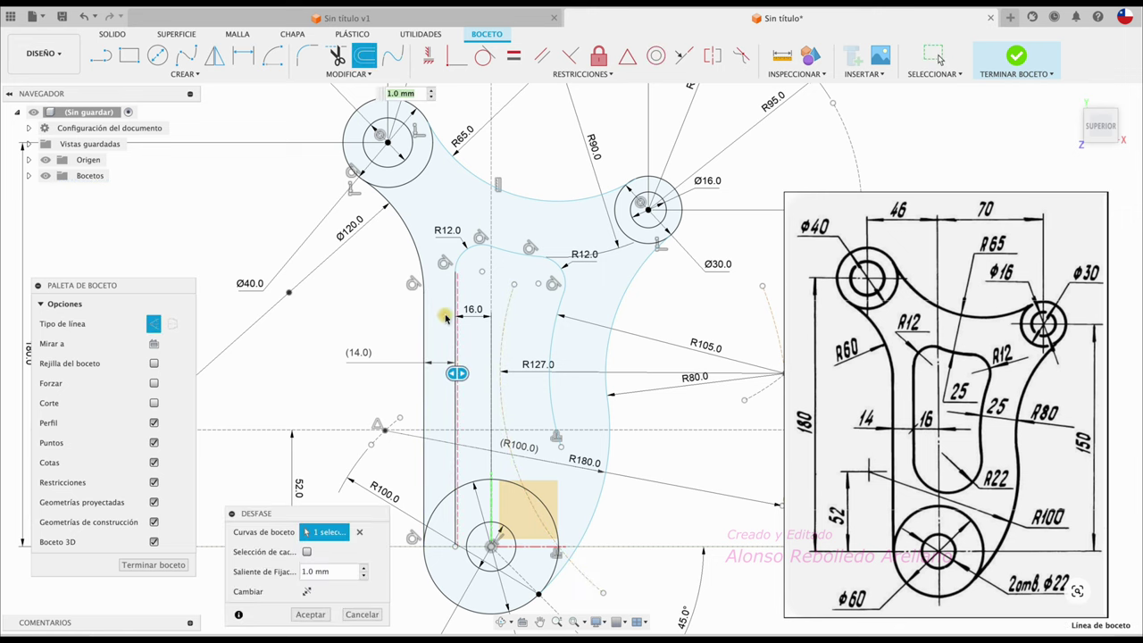
{"action": "left_click_drag", "start_coordinate": [466, 379], "coordinate": [483, 380]}
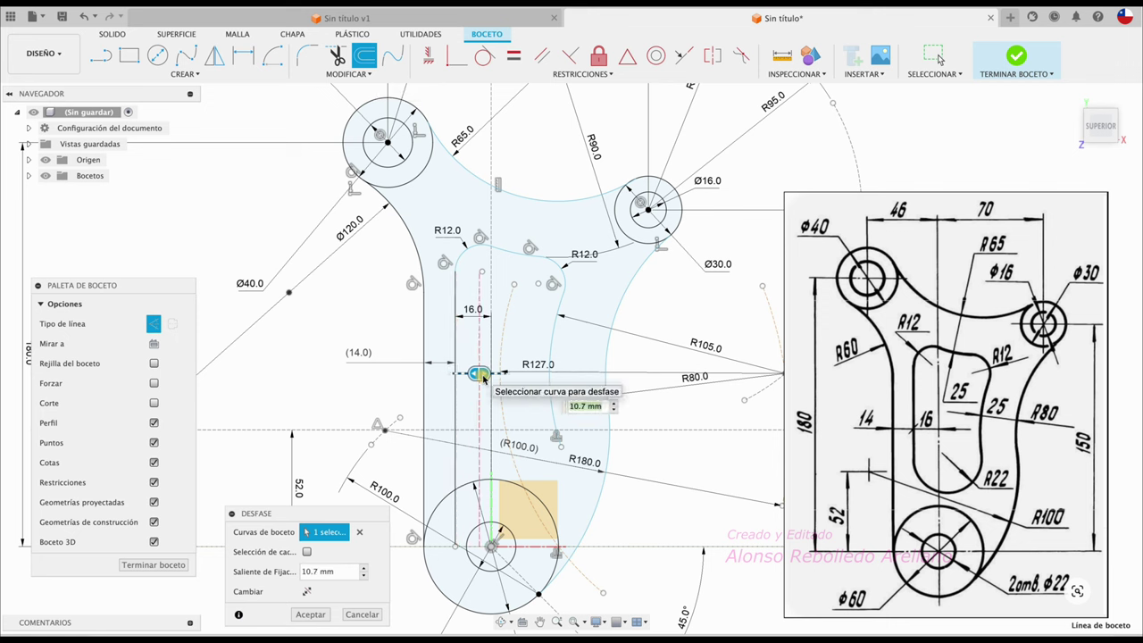
{"action": "type", "text": "22"}
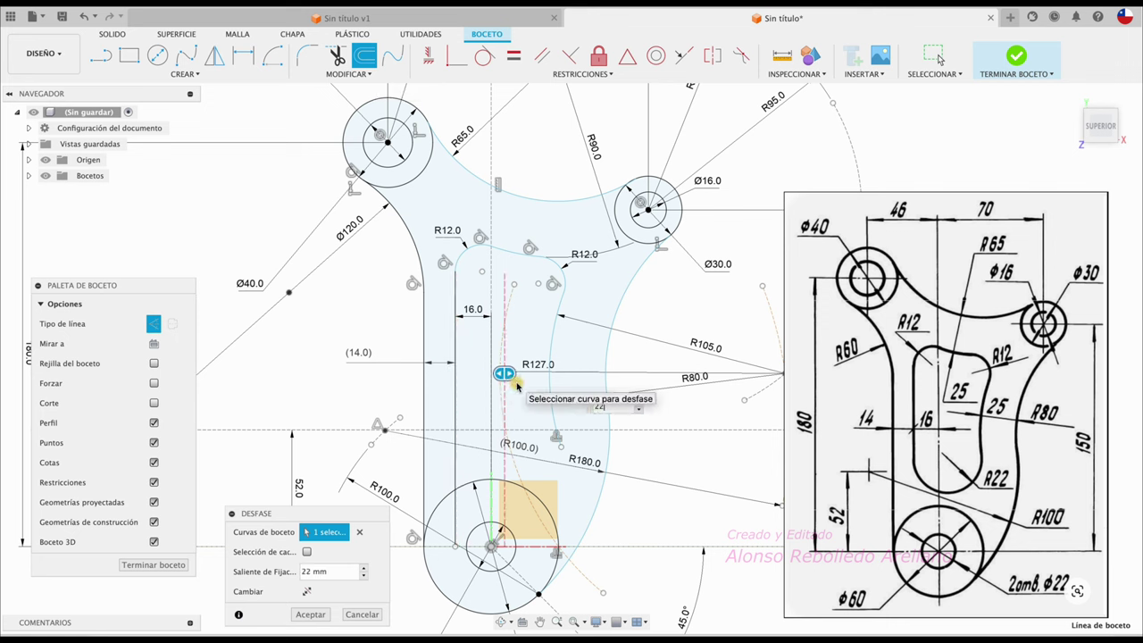
{"action": "key", "text": "Return"}
{"action": "scroll", "coordinate": [527, 382], "scroll_direction": "up", "scroll_amount": 2}
{"action": "scroll", "coordinate": [530, 382], "scroll_direction": "up", "scroll_amount": 2}
{"action": "scroll", "coordinate": [530, 382], "scroll_direction": "up", "scroll_amount": 1}
{"action": "scroll", "coordinate": [529, 389], "scroll_direction": "up", "scroll_amount": 1}
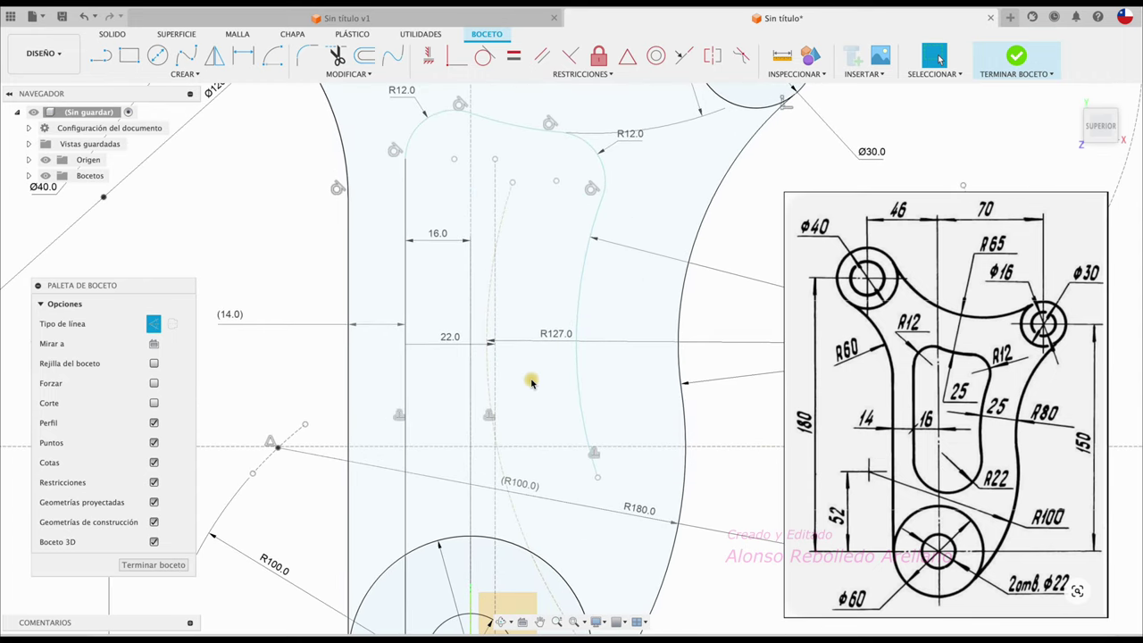
{"action": "scroll", "coordinate": [528, 395], "scroll_direction": "up", "scroll_amount": 1}
{"action": "scroll", "coordinate": [528, 395], "scroll_direction": "up", "scroll_amount": 1}
{"action": "scroll", "coordinate": [503, 431], "scroll_direction": "up", "scroll_amount": 1}
{"action": "scroll", "coordinate": [503, 434], "scroll_direction": "up", "scroll_amount": 1}
{"action": "scroll", "coordinate": [549, 450], "scroll_direction": "up", "scroll_amount": 1}
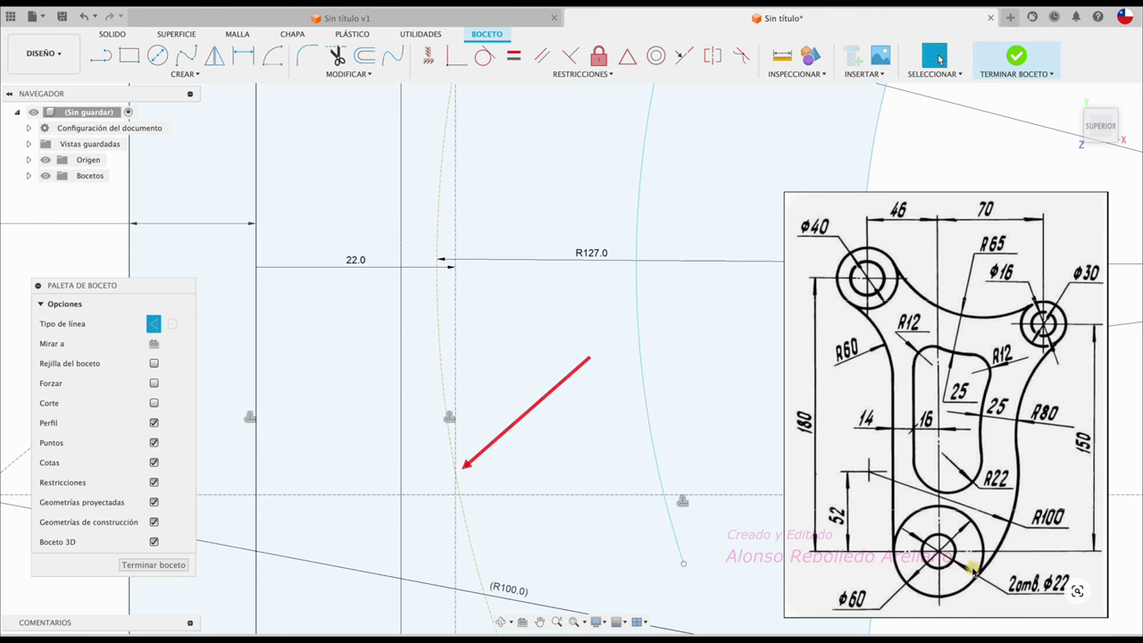
Draw a 22 mm circle centred where the offset line meets the R100 arc
{"action": "left_click", "coordinate": [580, 488]}
{"action": "scroll", "coordinate": [580, 488], "scroll_direction": "down", "scroll_amount": 5}
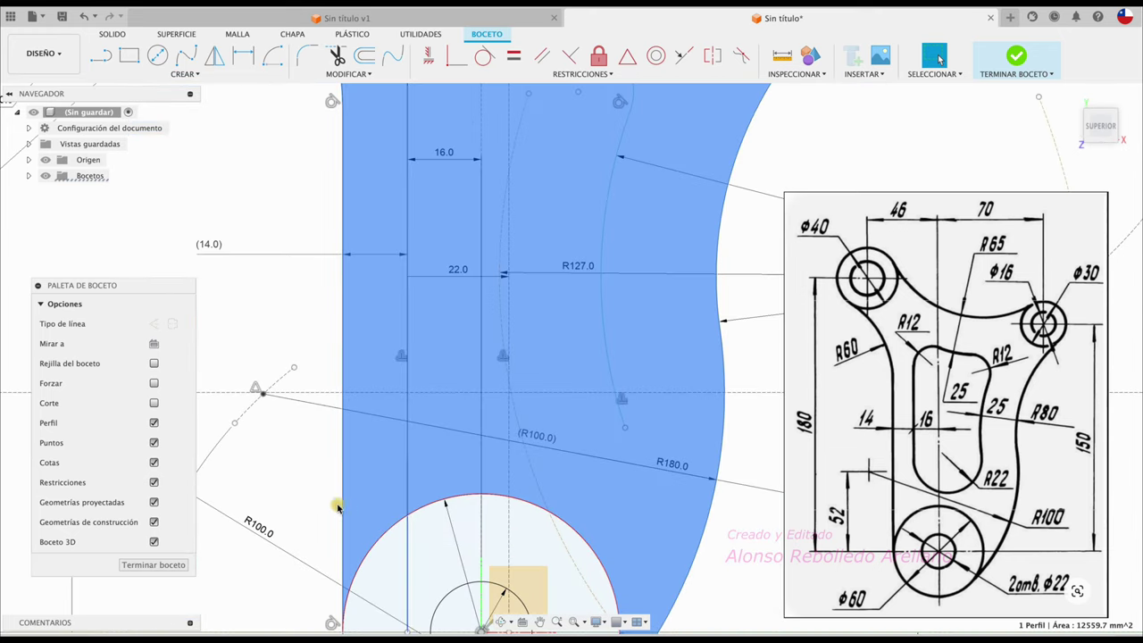
{"action": "left_click", "coordinate": [301, 488]}
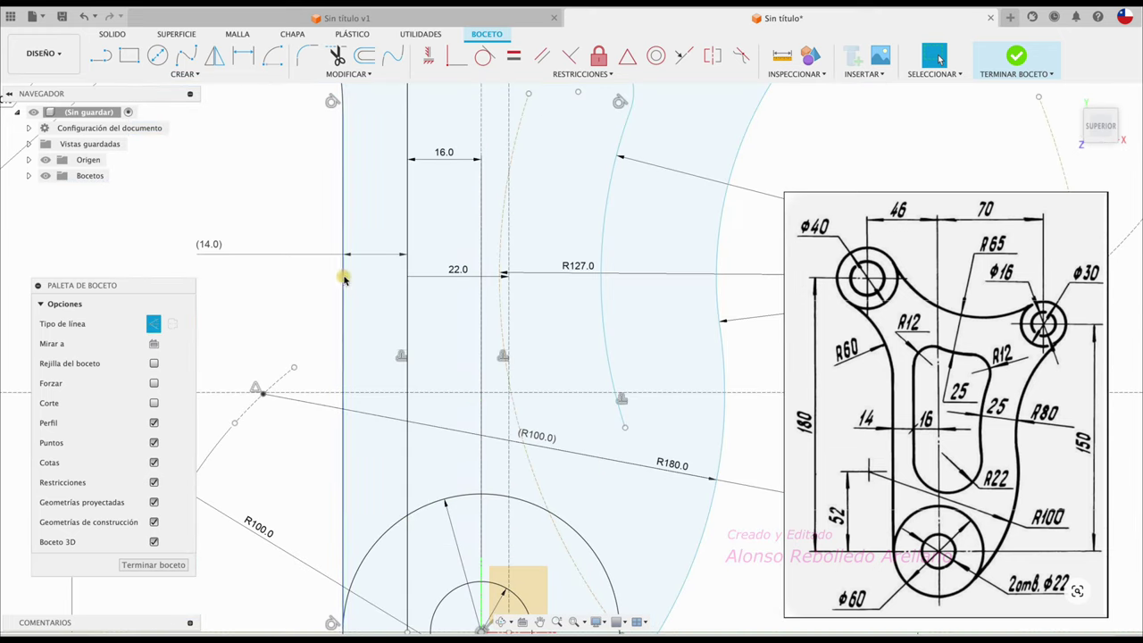
{"action": "left_click", "coordinate": [157, 55]}
{"action": "scroll", "coordinate": [539, 311], "scroll_direction": "up", "scroll_amount": 2}
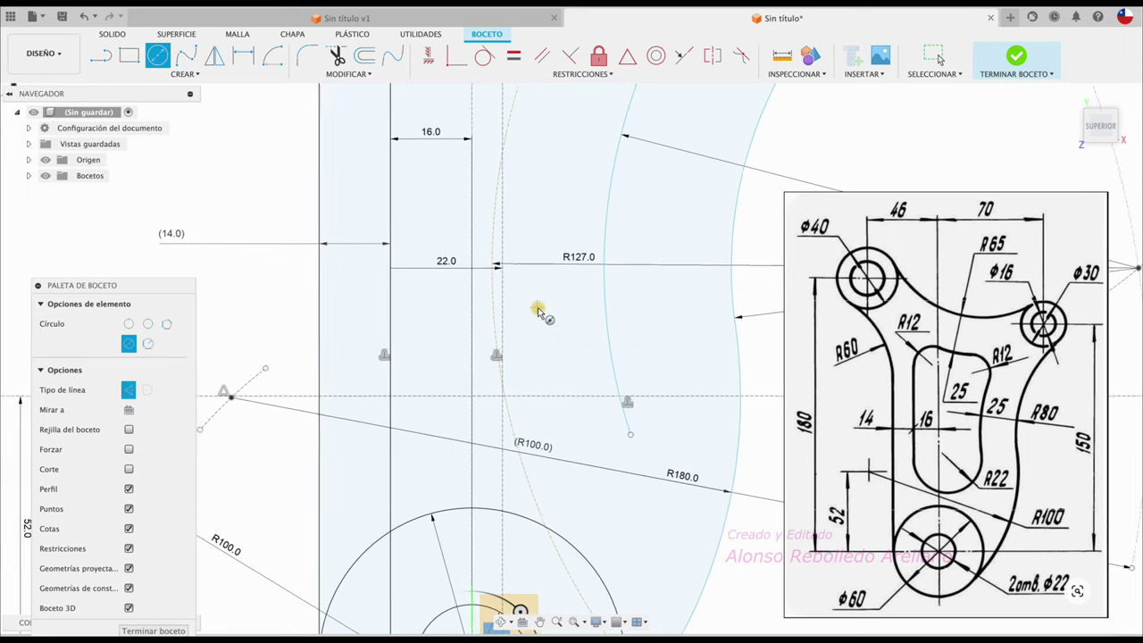
{"action": "scroll", "coordinate": [539, 311], "scroll_direction": "up", "scroll_amount": 2}
{"action": "scroll", "coordinate": [539, 311], "scroll_direction": "up", "scroll_amount": 1}
{"action": "scroll", "coordinate": [539, 310], "scroll_direction": "up", "scroll_amount": 1}
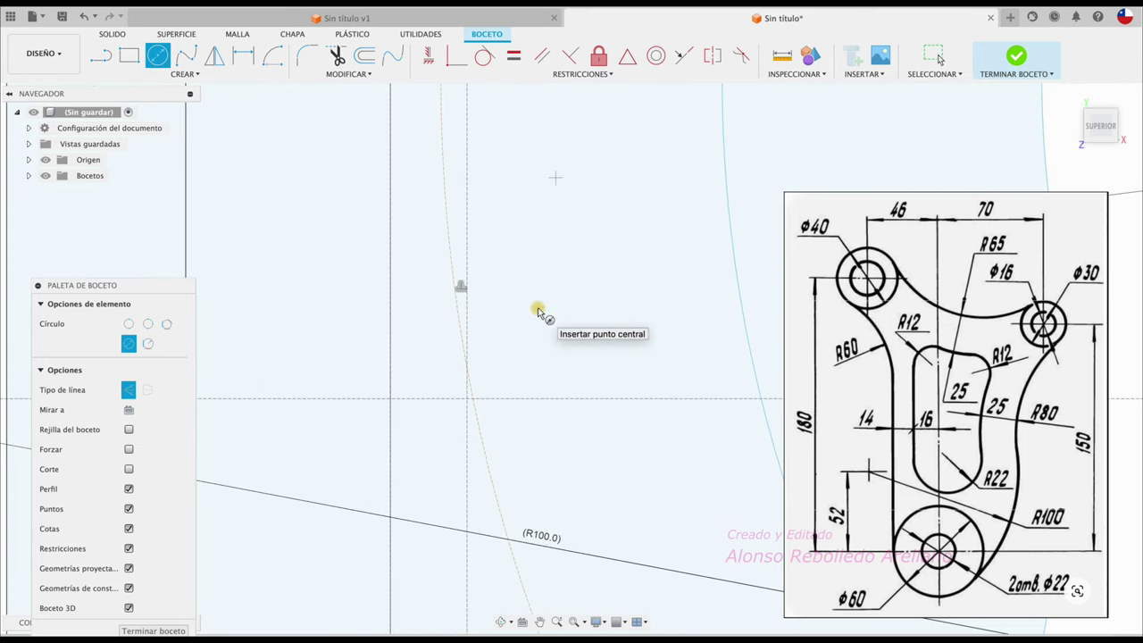
{"action": "left_click", "coordinate": [466, 367]}
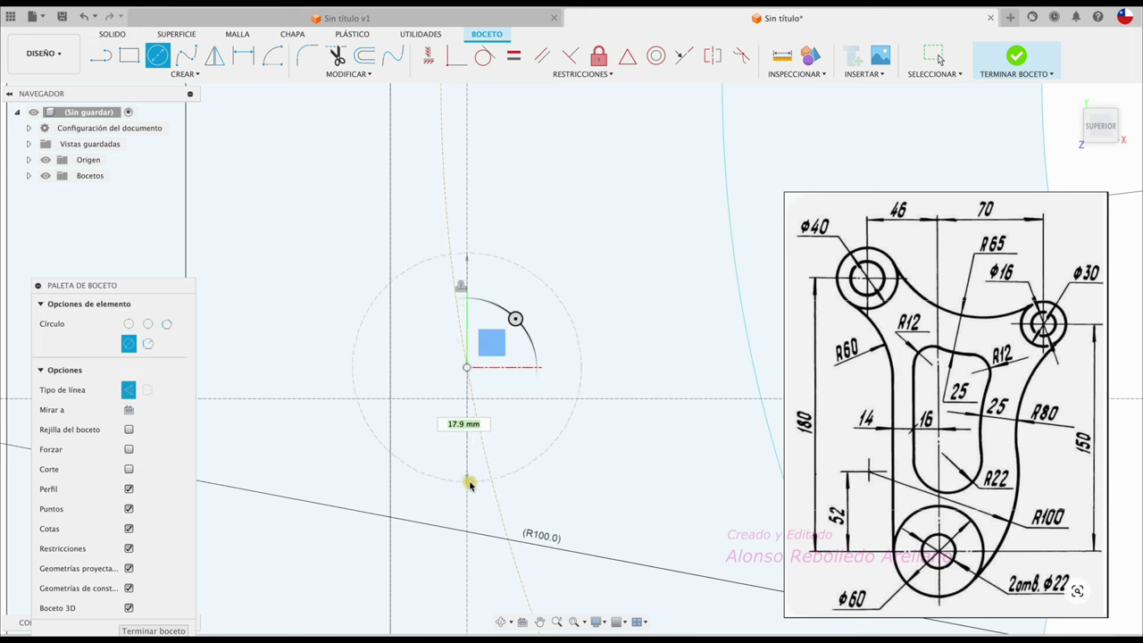
{"action": "type", "text": "2"}
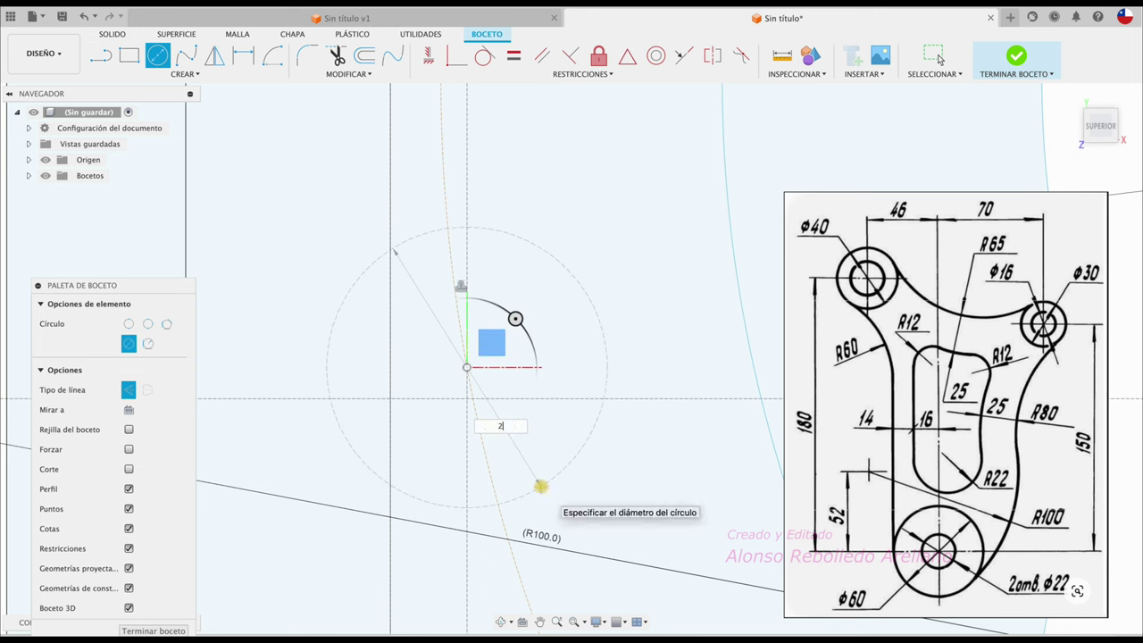
{"action": "type", "text": "2"}
{"action": "key", "text": "Return"}
{"action": "key", "text": "Escape"}
Change the circle's diameter to 44 mm and make it normal sketch geometry
{"action": "scroll", "coordinate": [540, 485], "scroll_direction": "down", "scroll_amount": 3}
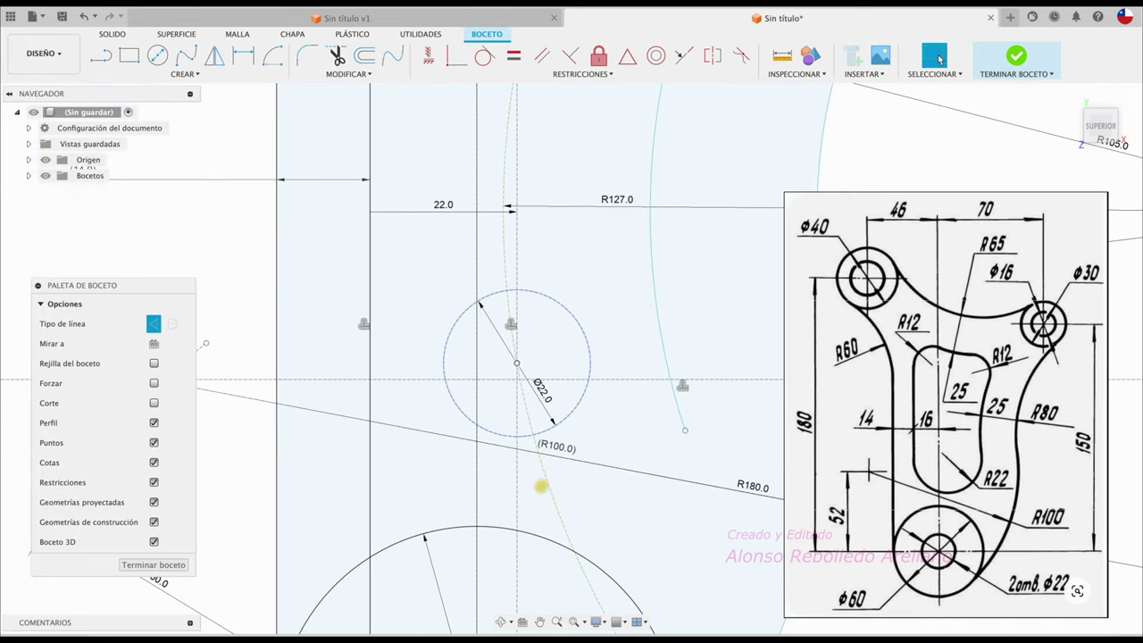
{"action": "double_click", "coordinate": [545, 395]}
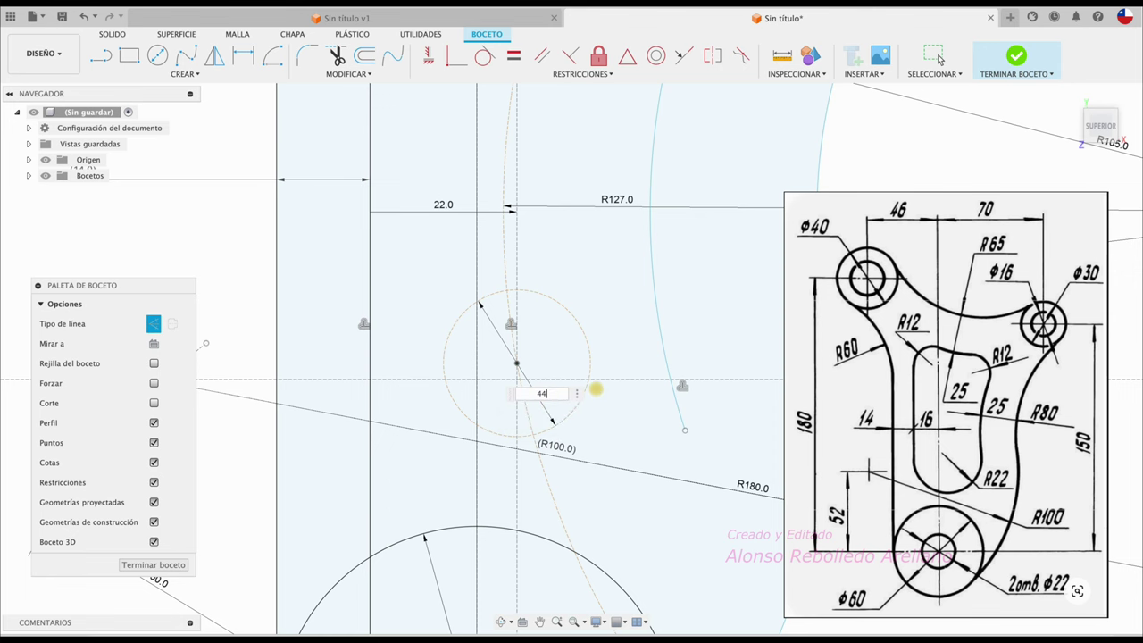
{"action": "key", "text": "Return"}
{"action": "scroll", "coordinate": [656, 468], "scroll_direction": "down", "scroll_amount": 3}
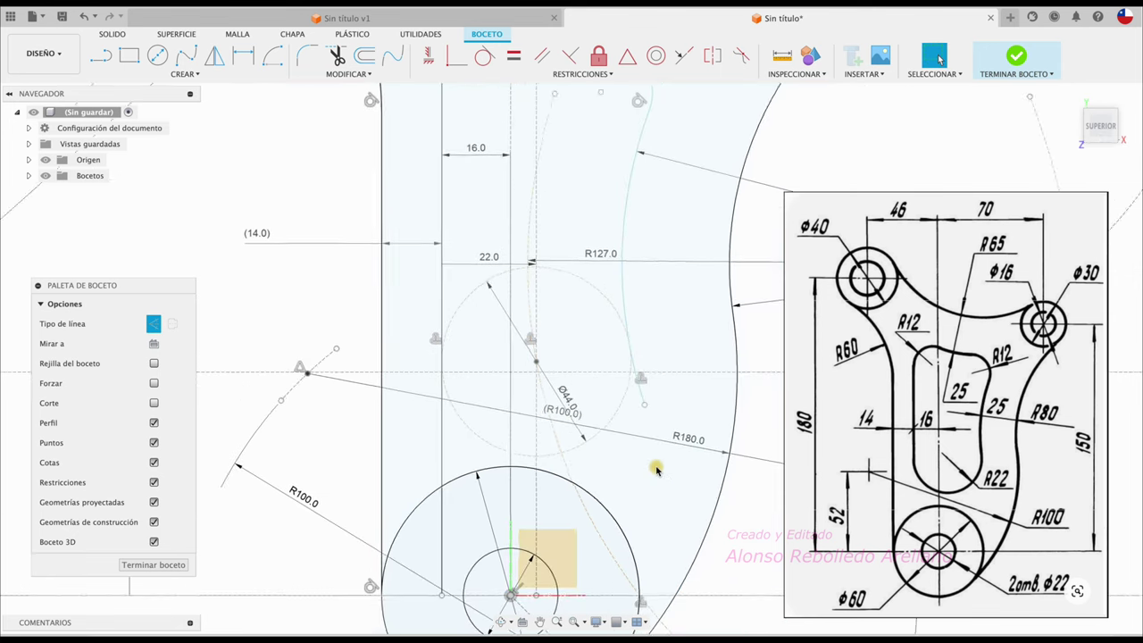
{"action": "left_click", "coordinate": [617, 401]}
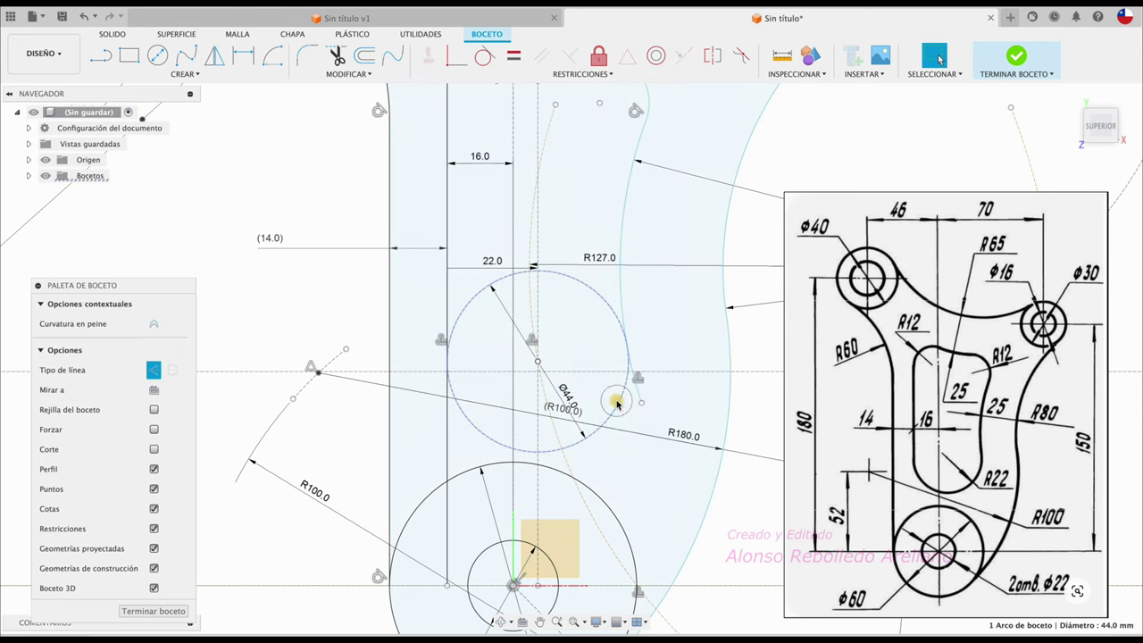
{"action": "left_click", "coordinate": [154, 373]}
{"action": "left_click", "coordinate": [258, 287]}
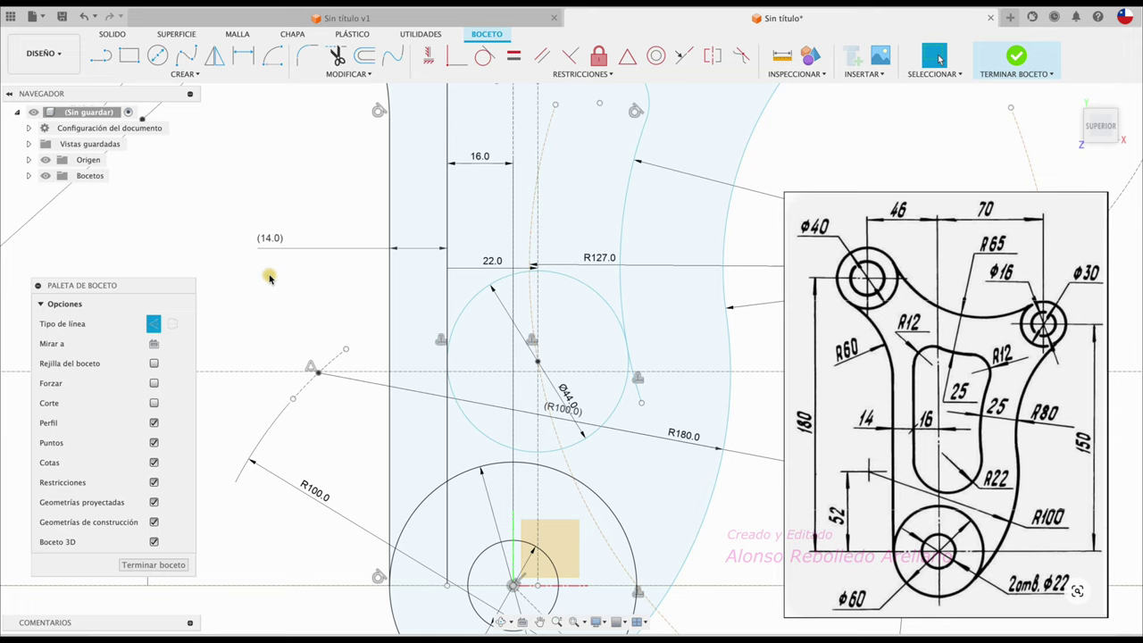
{"action": "scroll", "coordinate": [269, 278], "scroll_direction": "up", "scroll_amount": 3}
{"action": "scroll", "coordinate": [270, 278], "scroll_direction": "up", "scroll_amount": 2}
{"action": "key", "text": "t"}
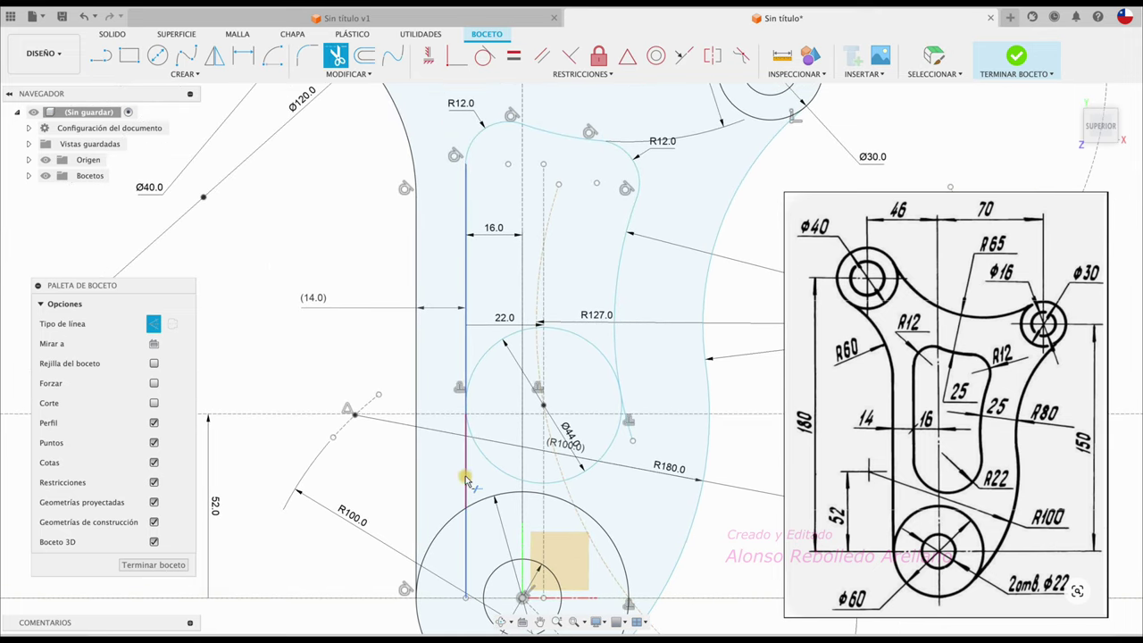
Trim the slot line below the circle, the circle's upper arcs and the right arc tail
{"action": "left_click", "coordinate": [466, 534]}
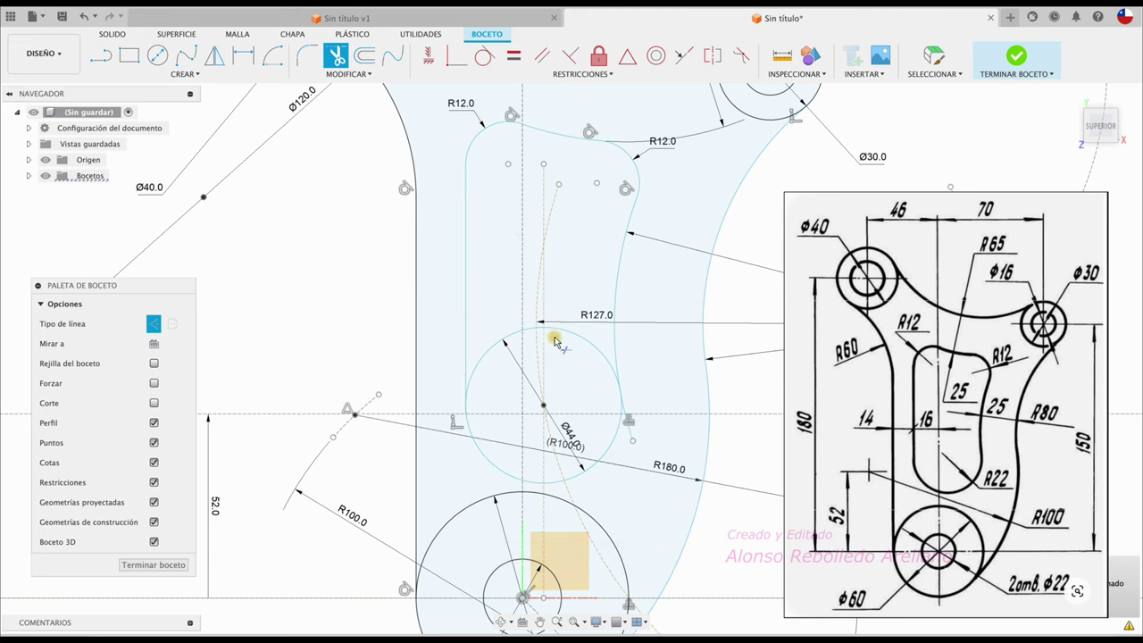
{"action": "left_click", "coordinate": [509, 339]}
{"action": "left_click", "coordinate": [577, 337]}
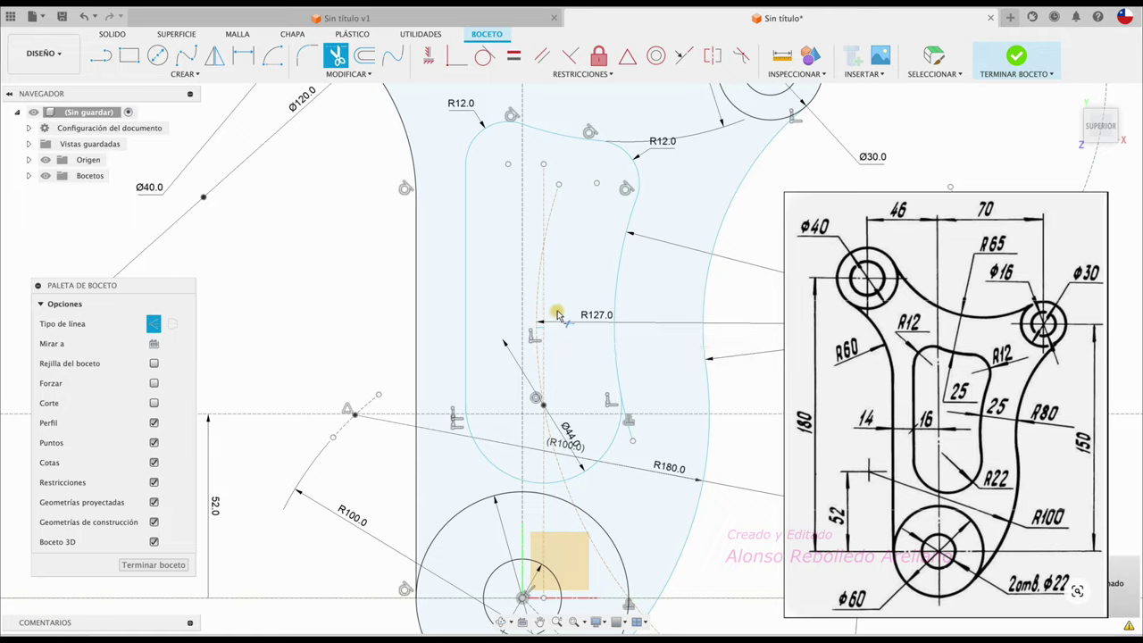
{"action": "scroll", "coordinate": [556, 314], "scroll_direction": "up", "scroll_amount": 4}
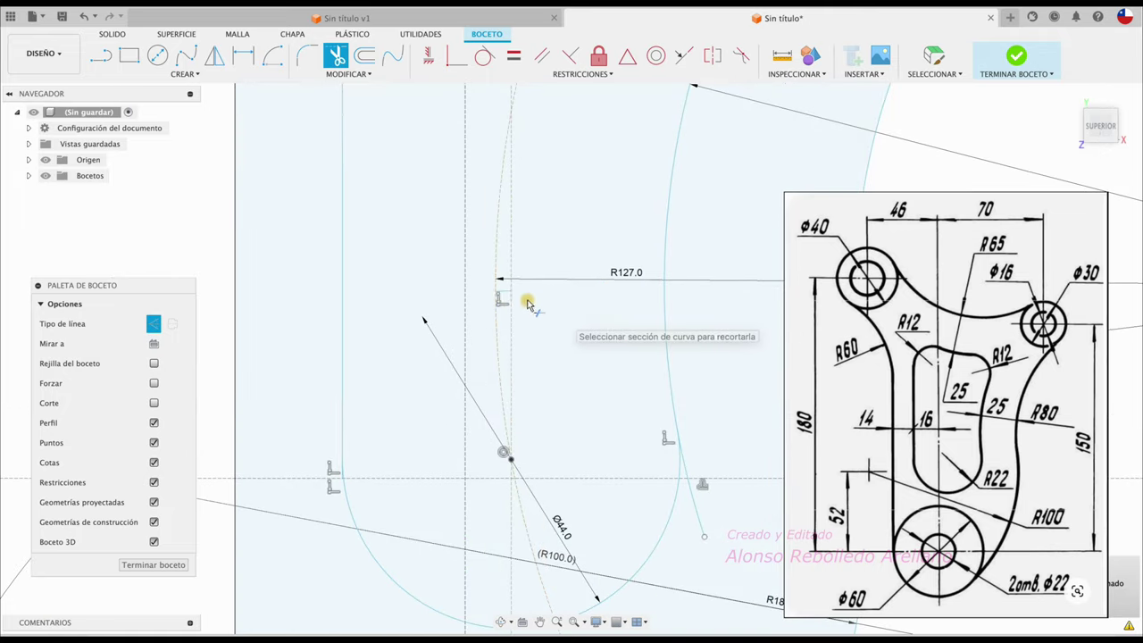
{"action": "left_click", "coordinate": [706, 521]}
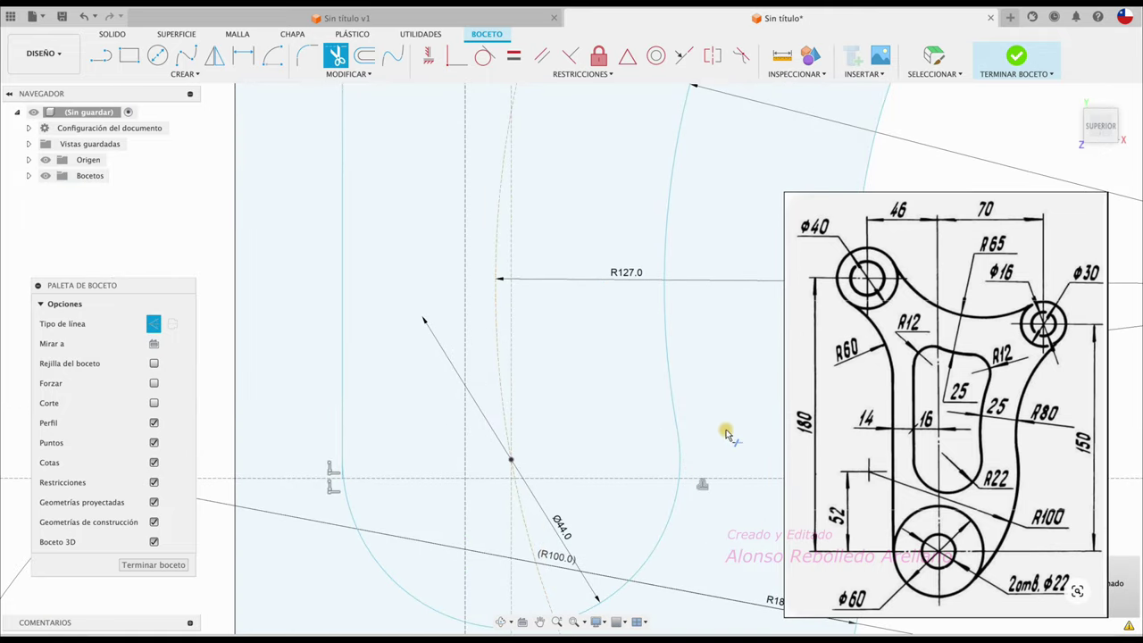
Zoom out over the whole bracket sketch and finish the sketch
{"action": "scroll", "coordinate": [735, 409], "scroll_direction": "down", "scroll_amount": 1}
{"action": "scroll", "coordinate": [735, 409], "scroll_direction": "down", "scroll_amount": 1}
{"action": "scroll", "coordinate": [734, 409], "scroll_direction": "down", "scroll_amount": 2}
{"action": "scroll", "coordinate": [735, 409], "scroll_direction": "down", "scroll_amount": 1}
{"action": "scroll", "coordinate": [736, 403], "scroll_direction": "down", "scroll_amount": 1}
{"action": "scroll", "coordinate": [752, 399], "scroll_direction": "down", "scroll_amount": 1}
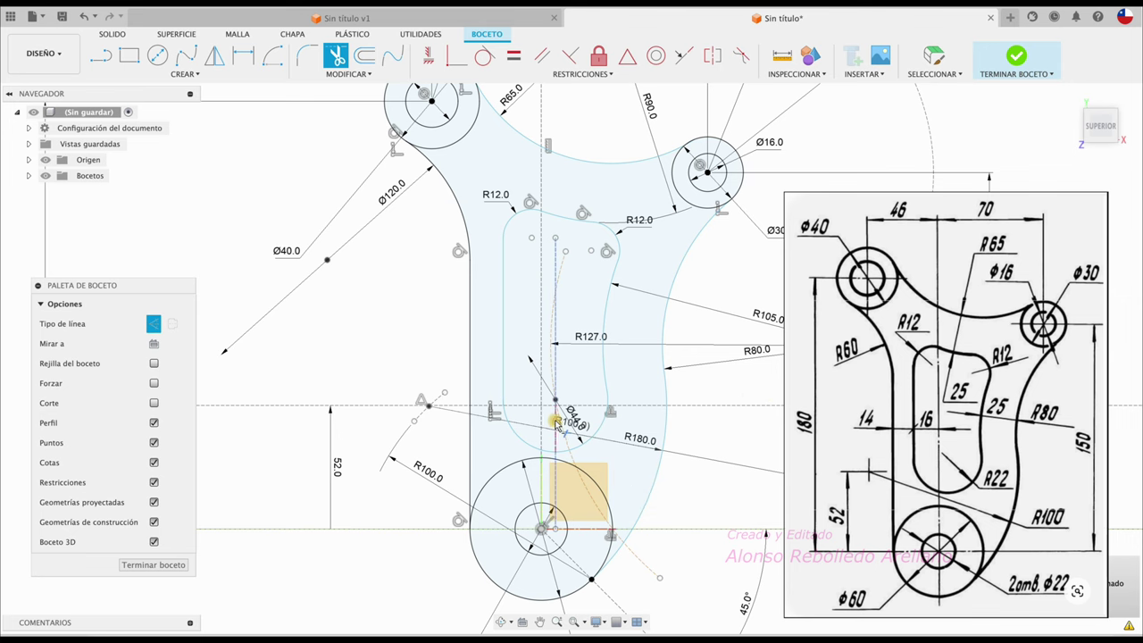
{"action": "scroll", "coordinate": [566, 421], "scroll_direction": "up", "scroll_amount": 2}
{"action": "scroll", "coordinate": [571, 401], "scroll_direction": "up", "scroll_amount": 1}
{"action": "scroll", "coordinate": [569, 399], "scroll_direction": "down", "scroll_amount": 1}
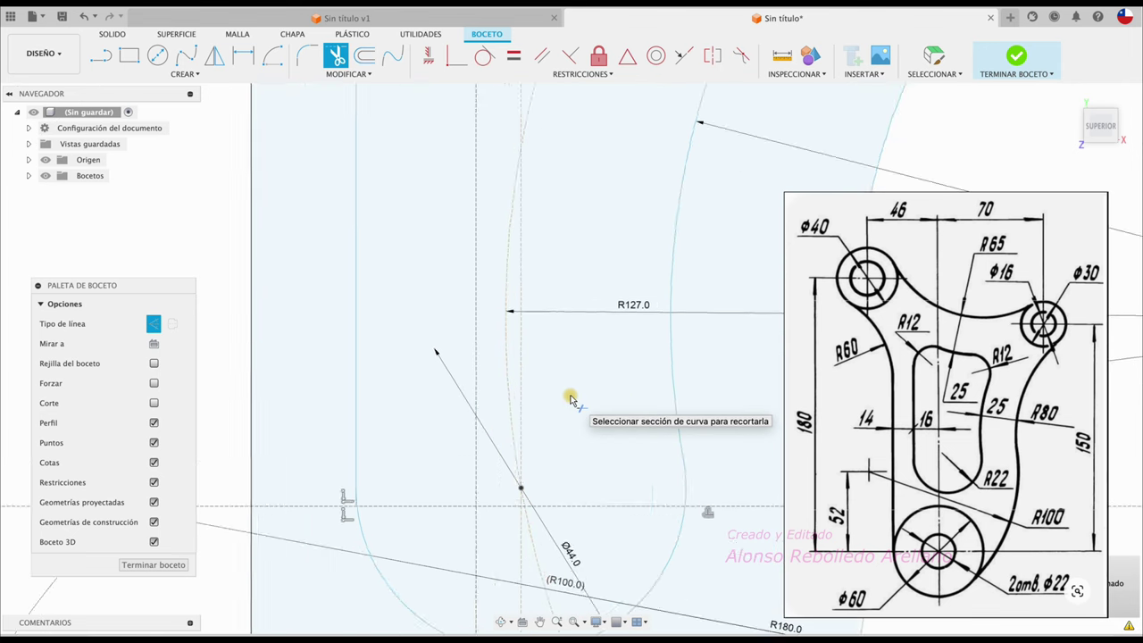
{"action": "scroll", "coordinate": [567, 400], "scroll_direction": "down", "scroll_amount": 1}
{"action": "scroll", "coordinate": [564, 401], "scroll_direction": "down", "scroll_amount": 1}
{"action": "scroll", "coordinate": [564, 401], "scroll_direction": "down", "scroll_amount": 1}
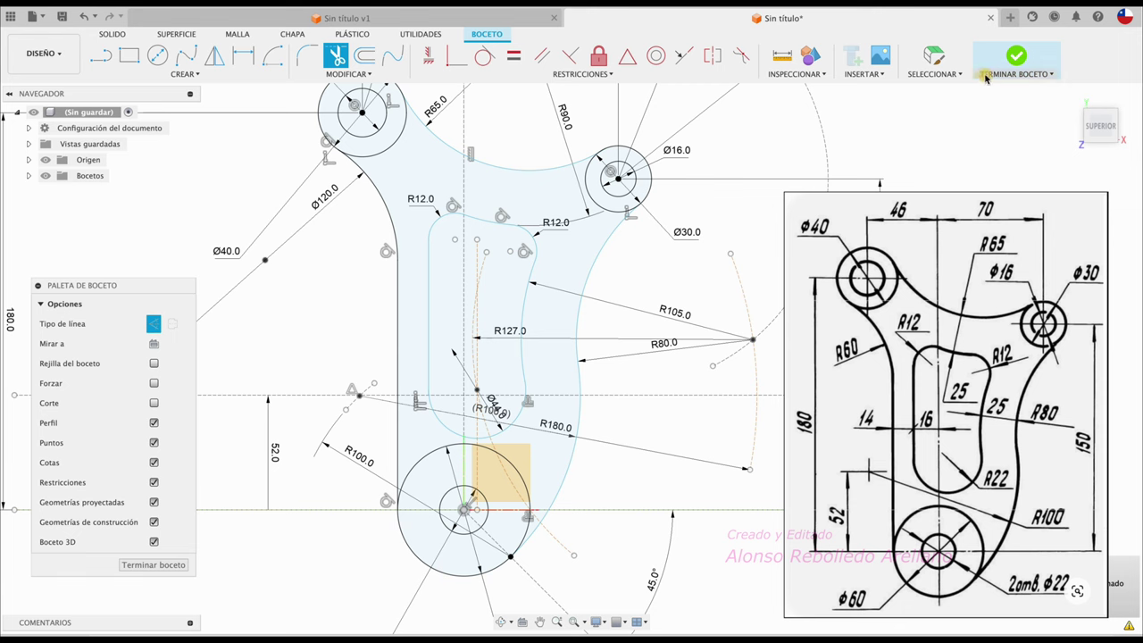
{"action": "left_click", "coordinate": [1016, 62]}
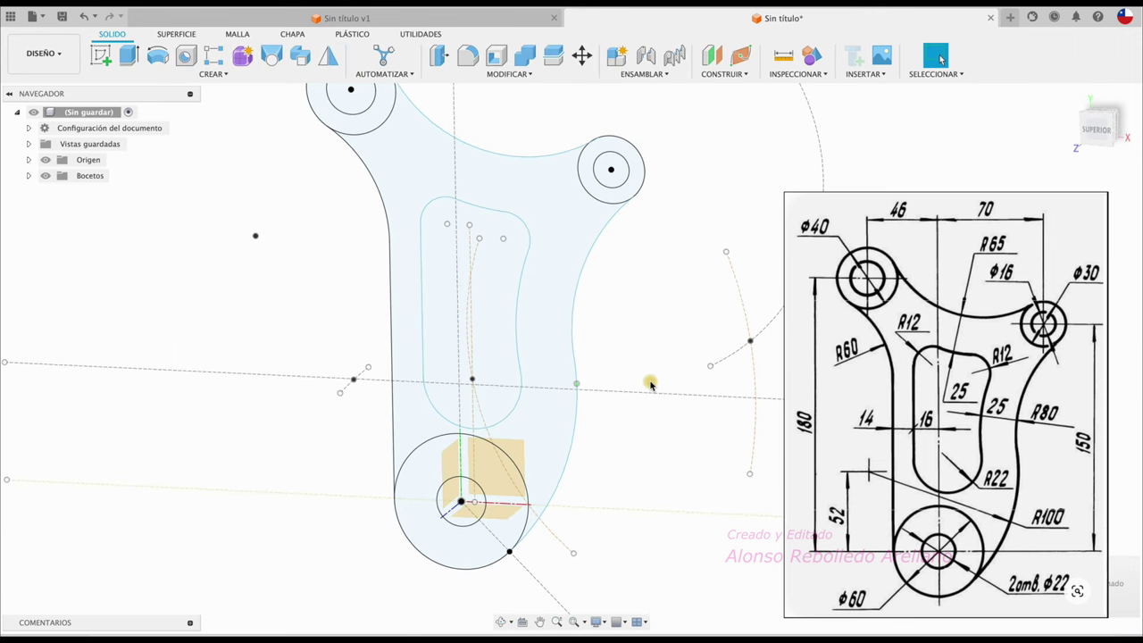
Select the main bracket outline and the right, top-left and bottom ring profiles for extrusion
{"action": "key", "text": "e"}
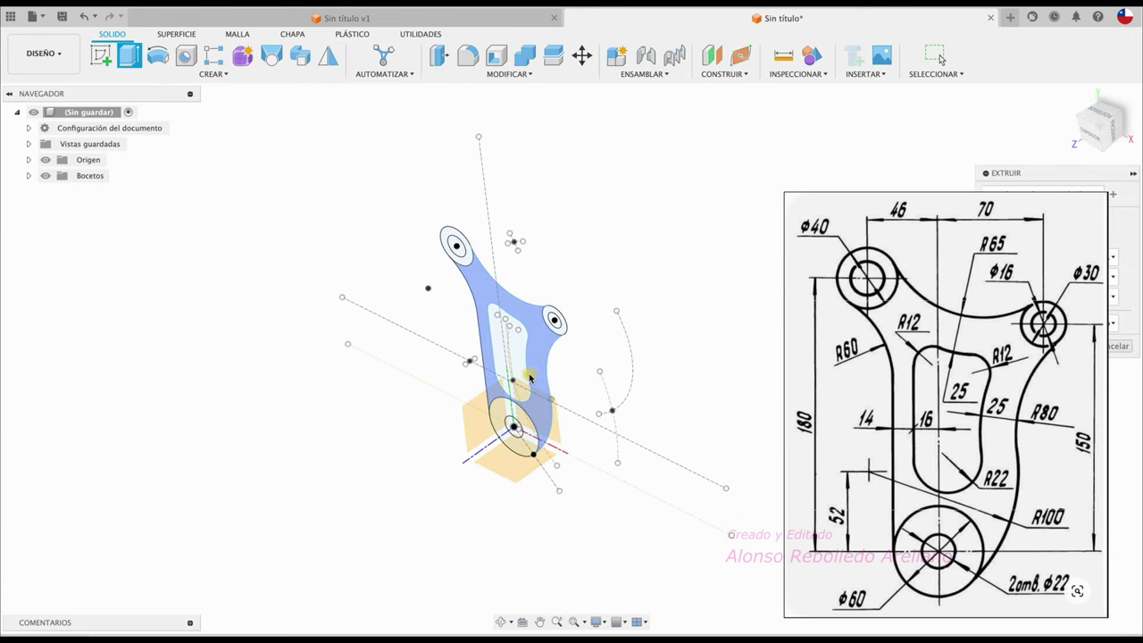
{"action": "left_click", "coordinate": [536, 375]}
{"action": "scroll", "coordinate": [580, 357], "scroll_direction": "up", "scroll_amount": 3}
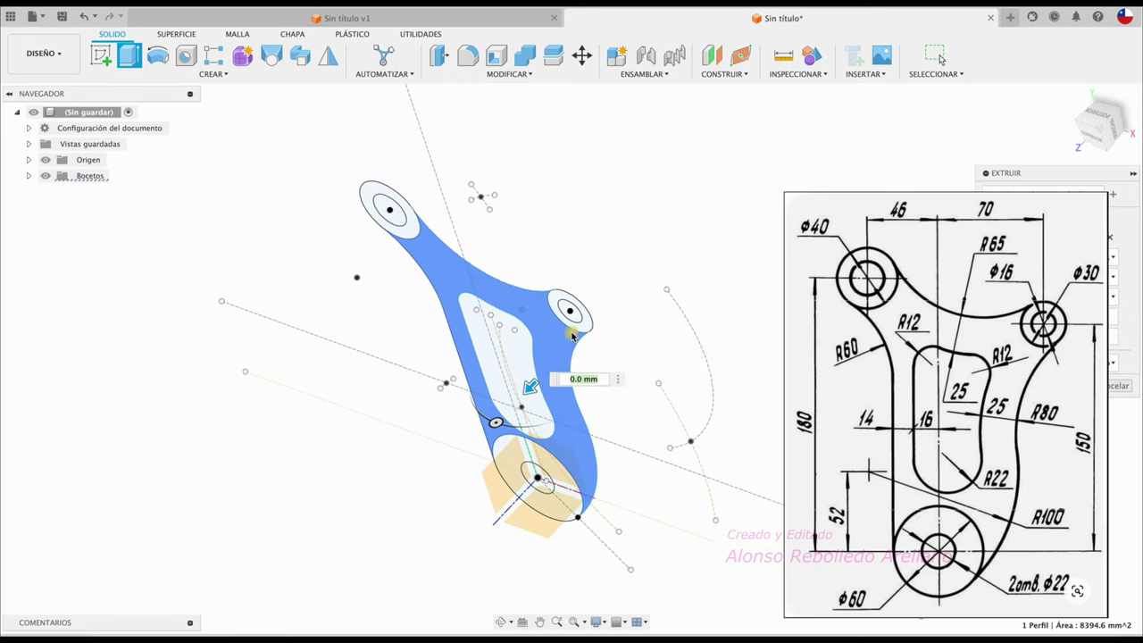
{"action": "middle_click_drag", "start_coordinate": [588, 357], "coordinate": [878, 304], "text": "shift"}
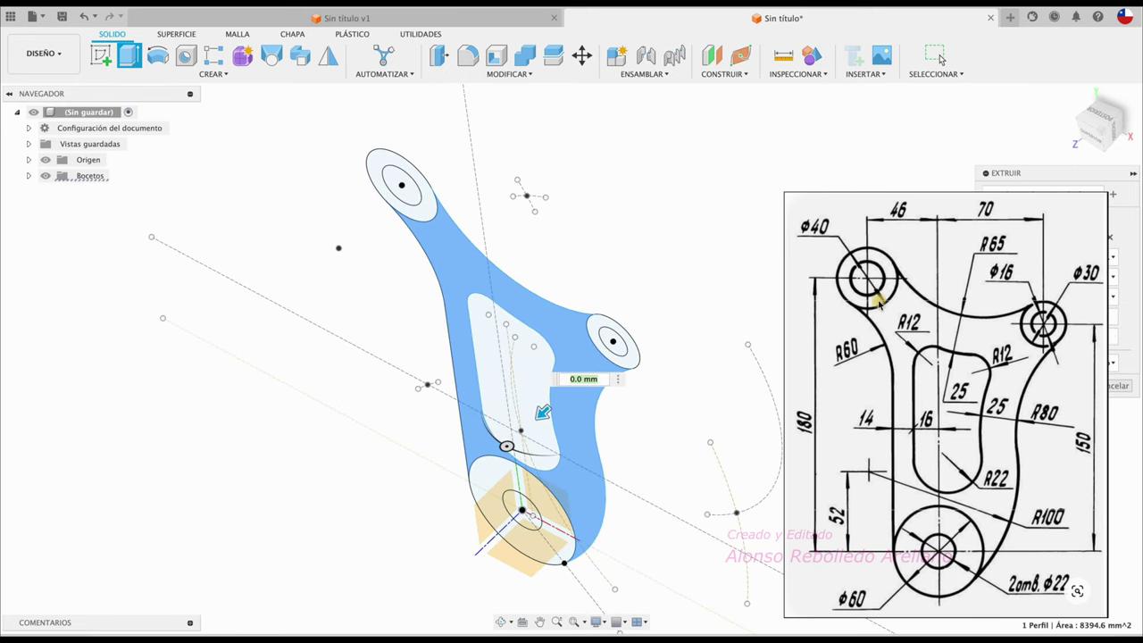
{"action": "left_click", "coordinate": [633, 361]}
{"action": "left_click", "coordinate": [426, 209]}
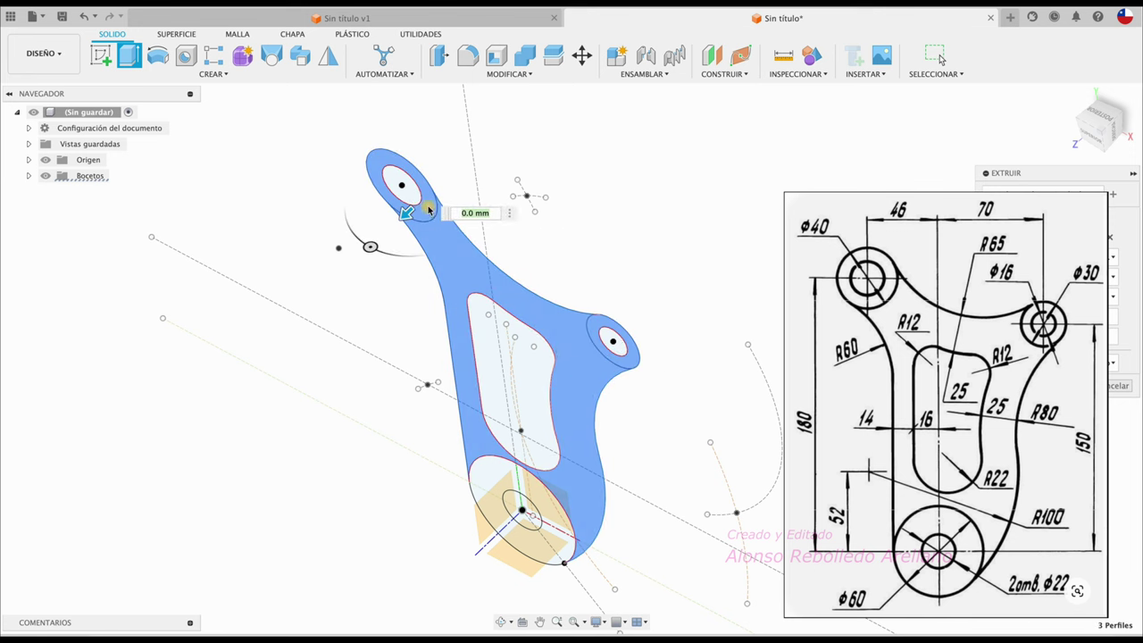
{"action": "left_click", "coordinate": [564, 552]}
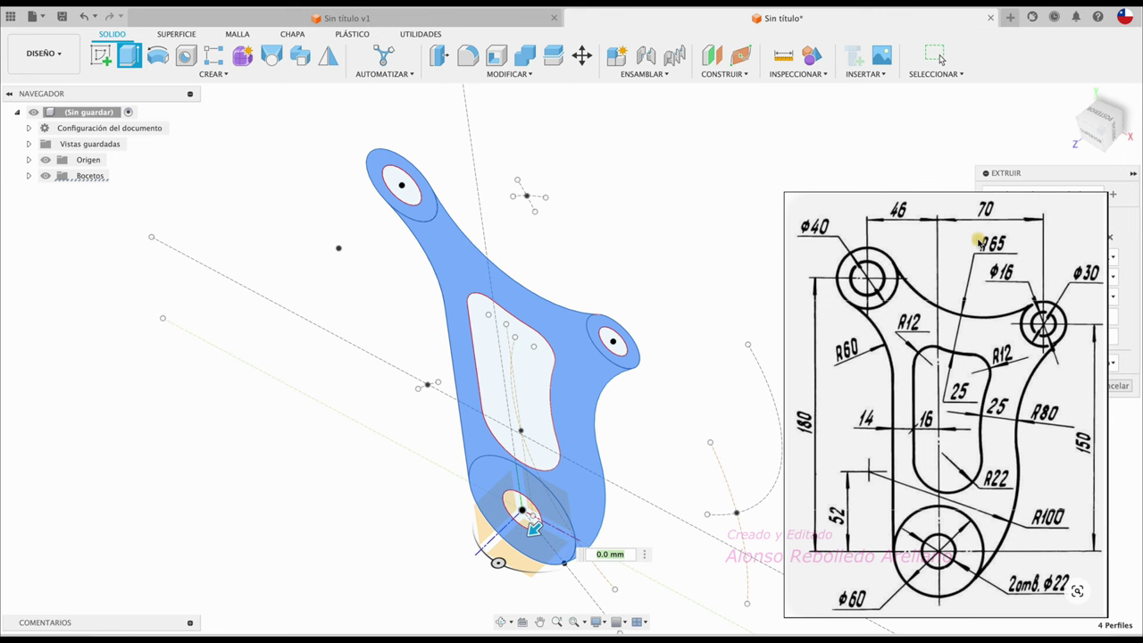
Close the reference drawing image and extrude symmetrically 3 mm as a new body
{"action": "right_click", "coordinate": [947, 403]}
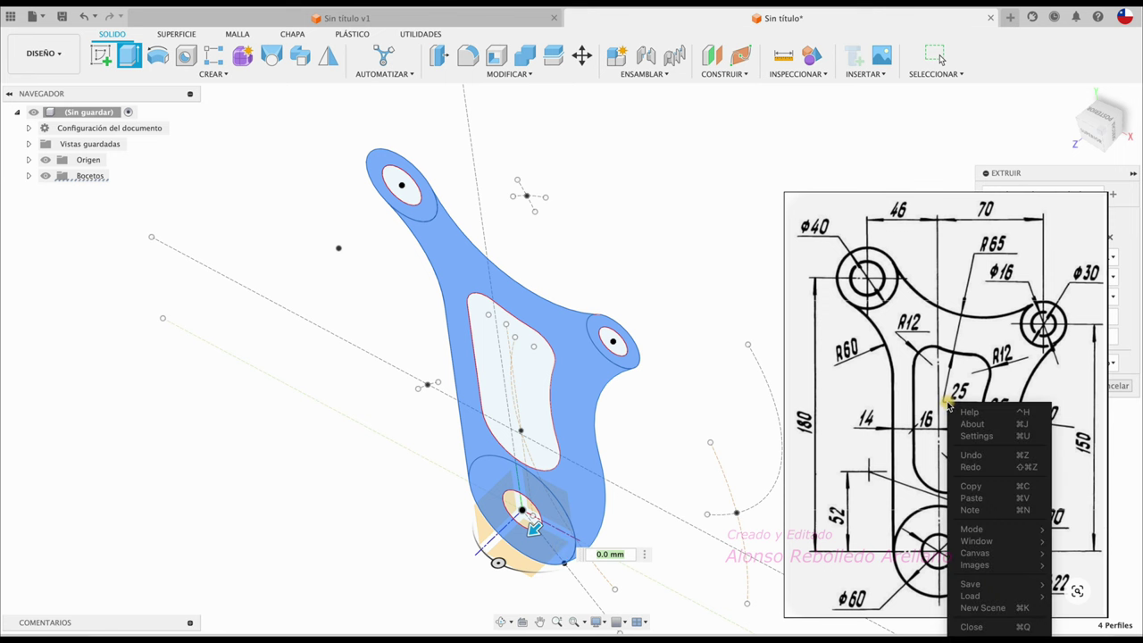
{"action": "left_click", "coordinate": [979, 626]}
{"action": "left_click", "coordinate": [1090, 297]}
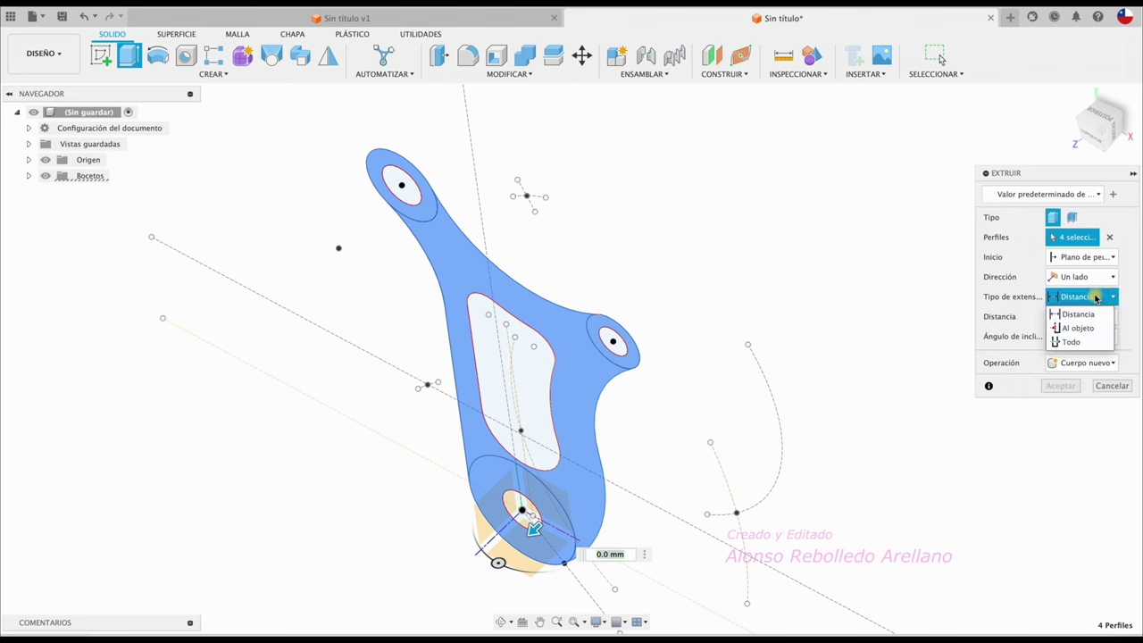
{"action": "left_click", "coordinate": [1098, 279]}
{"action": "left_click", "coordinate": [1088, 323]}
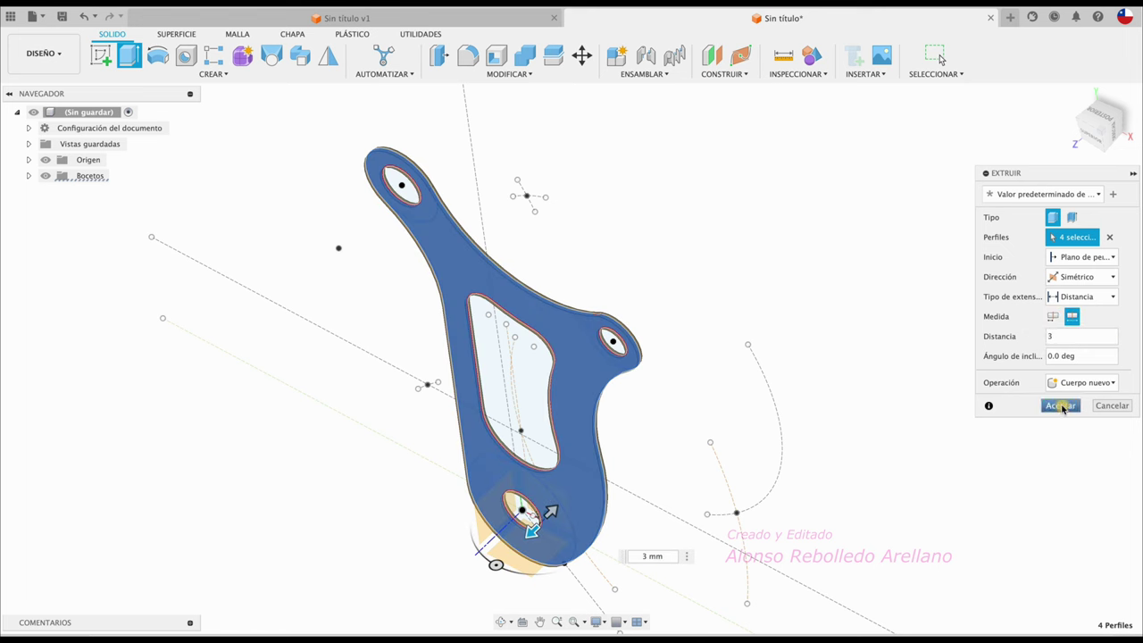
{"action": "left_click", "coordinate": [1061, 406]}
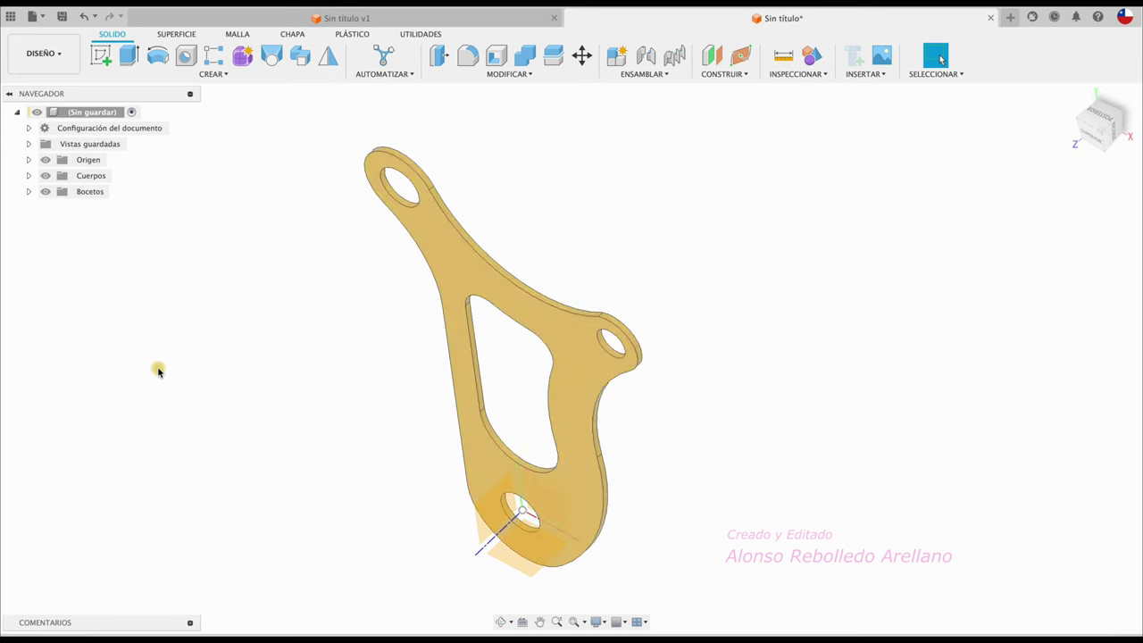
Show Boceto1 again from a top view and start a new sketch on the bracket's face
{"action": "middle_click_drag", "start_coordinate": [158, 367], "coordinate": [148, 360], "text": "shift"}
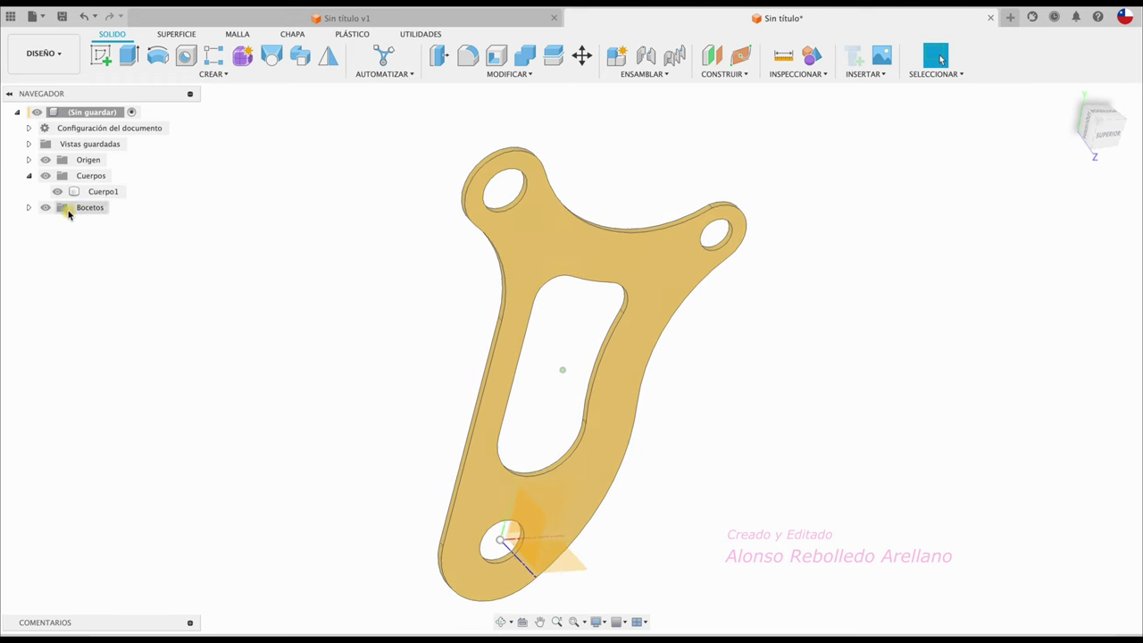
{"action": "left_click", "coordinate": [57, 223]}
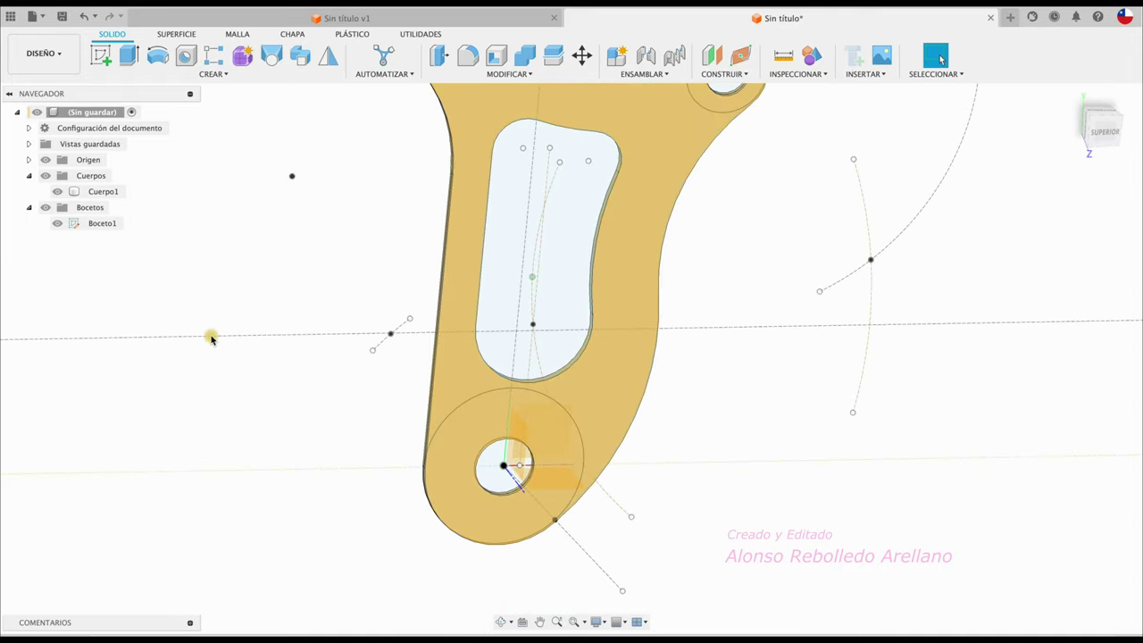
{"action": "left_click", "coordinate": [131, 57]}
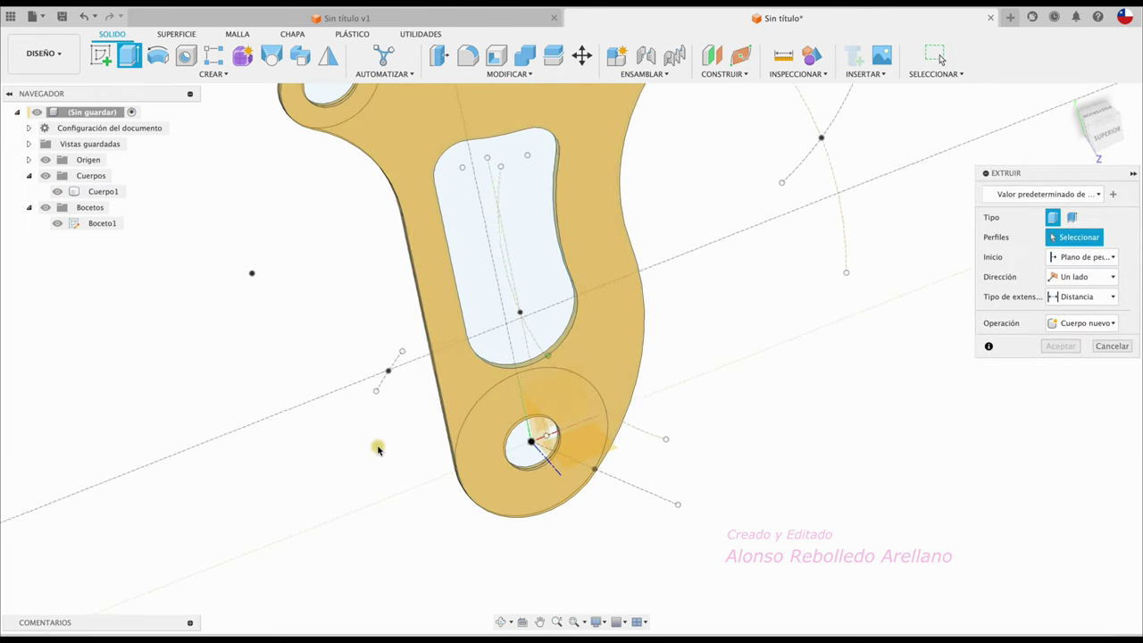
{"action": "left_click", "coordinate": [98, 59]}
{"action": "left_click", "coordinate": [522, 335]}
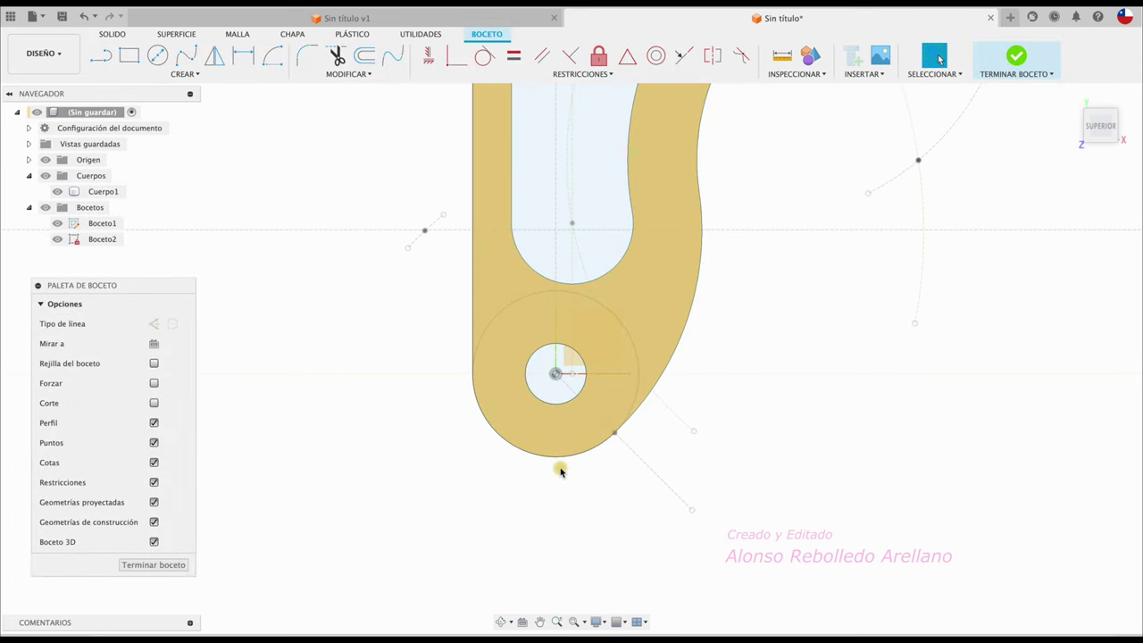
Project the bottom and top-right boss circles into the new sketch
{"action": "key", "text": "p"}
{"action": "left_click", "coordinate": [619, 320]}
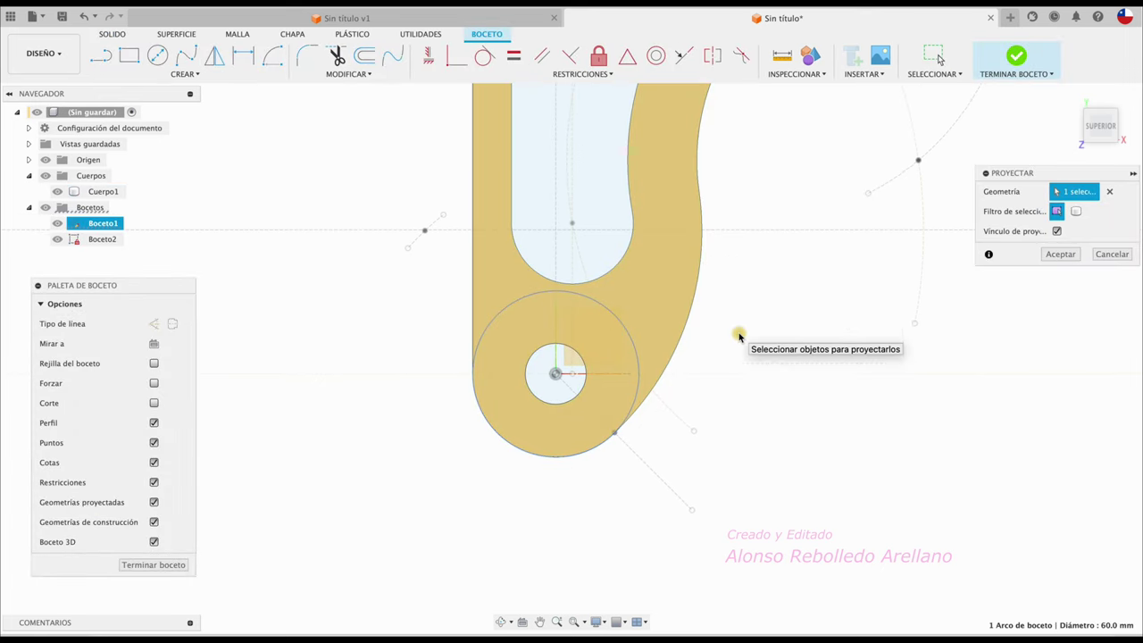
{"action": "left_click", "coordinate": [677, 205]}
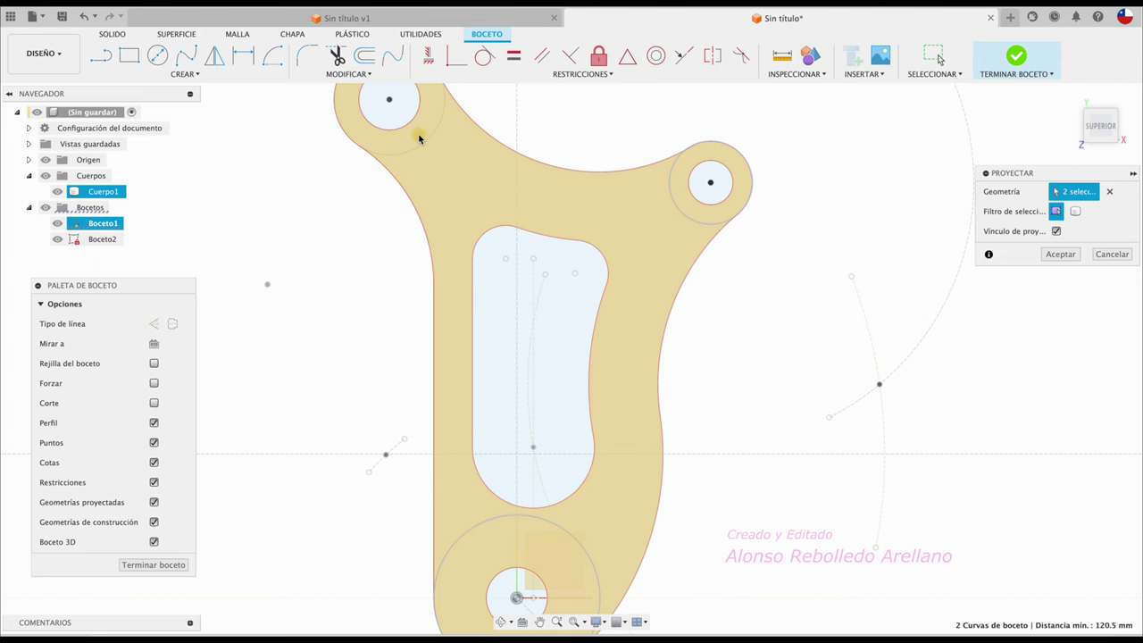
{"action": "key", "text": "Return"}
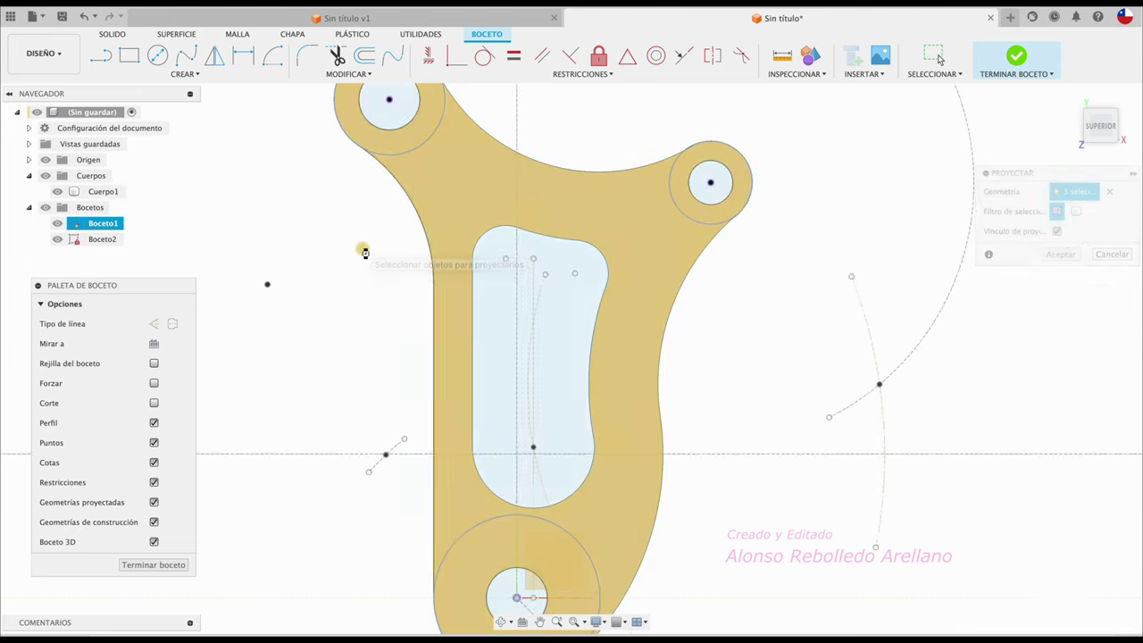
Start an extrusion of Boceto2's bottom ring profile
{"action": "key", "text": "e"}
{"action": "left_click", "coordinate": [503, 410]}
{"action": "mouse_move", "coordinate": [503, 410]}
{"action": "middle_mouse_down", "text": "shift"}
{"action": "mouse_move", "coordinate": [447, 223]}
{"action": "mouse_move", "coordinate": [511, 224]}
{"action": "middle_mouse_up", "text": "shift"}
Add the top-left and top-right rings, join all three at 6.2 mm, and hide both sketches
{"action": "left_click", "coordinate": [510, 224]}
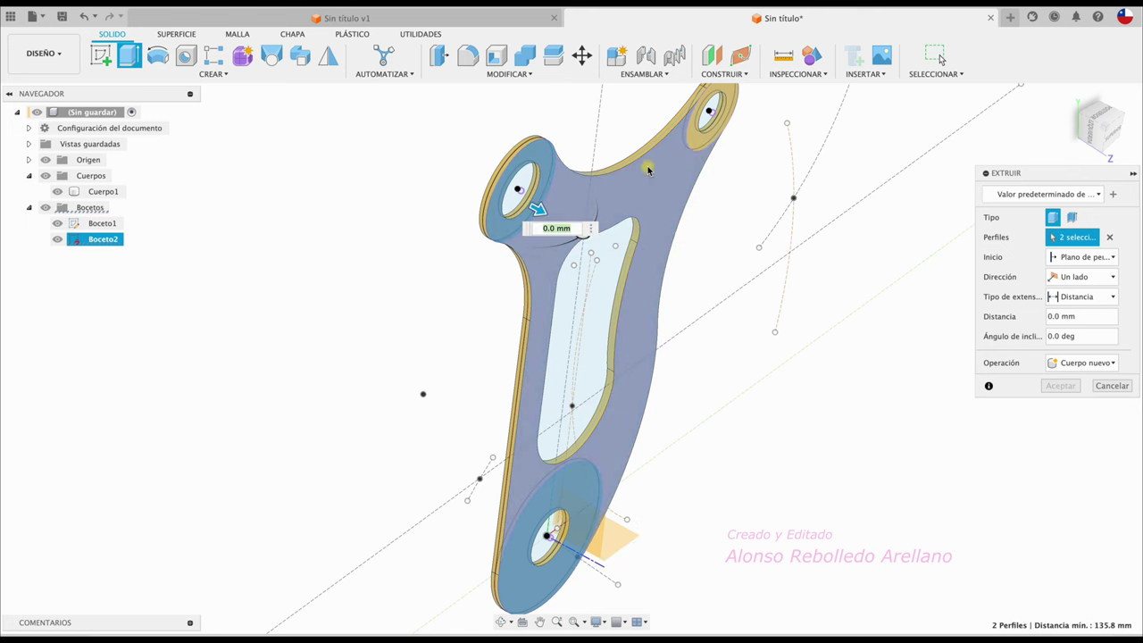
{"action": "left_click", "coordinate": [705, 148]}
{"action": "left_click_drag", "start_coordinate": [745, 105], "coordinate": [754, 111]}
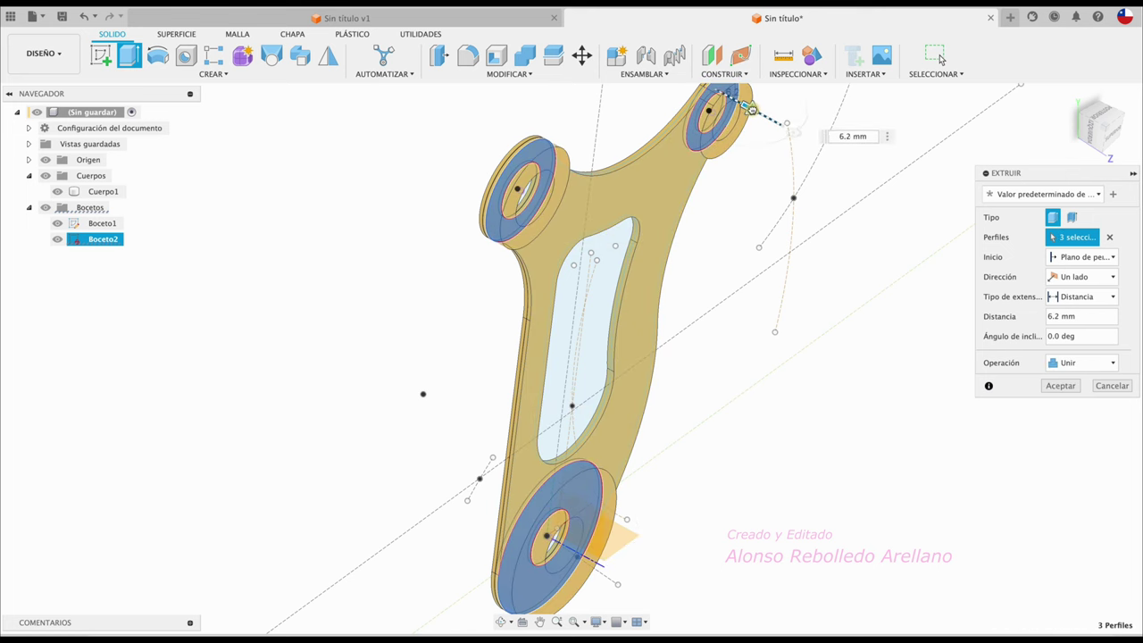
{"action": "key", "text": "Return"}
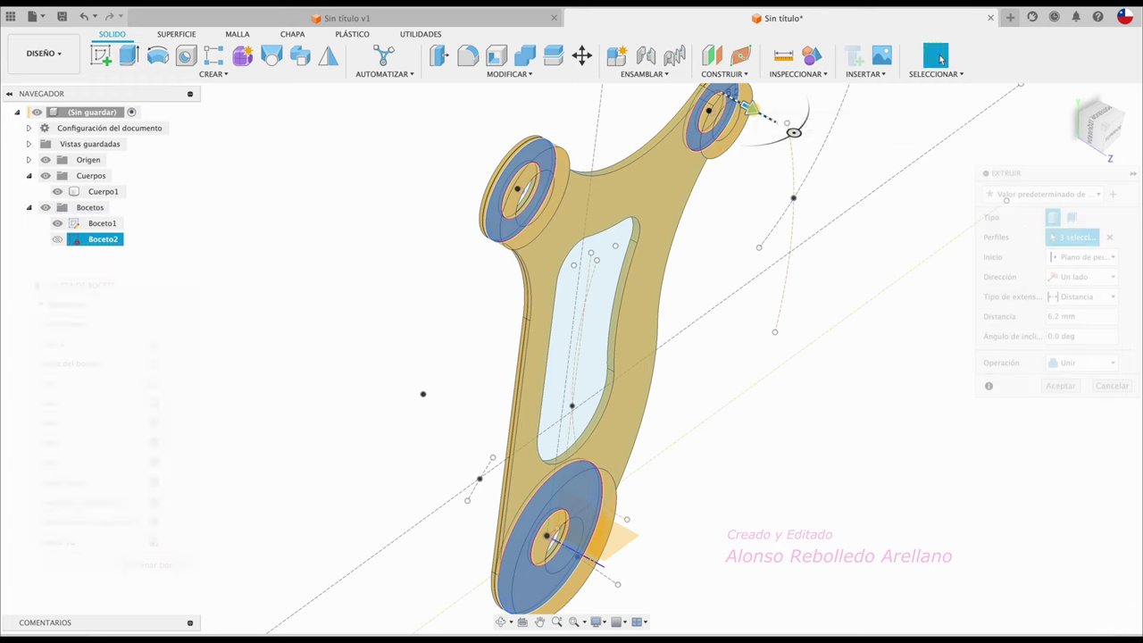
{"action": "left_click", "coordinate": [341, 312]}
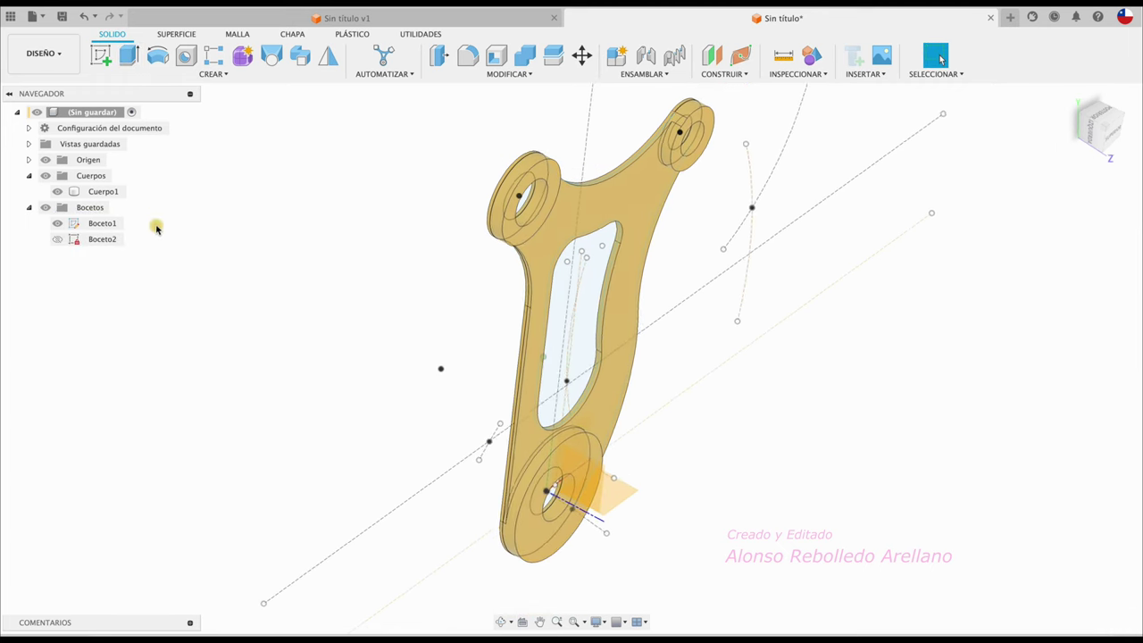
{"action": "left_click", "coordinate": [57, 223]}
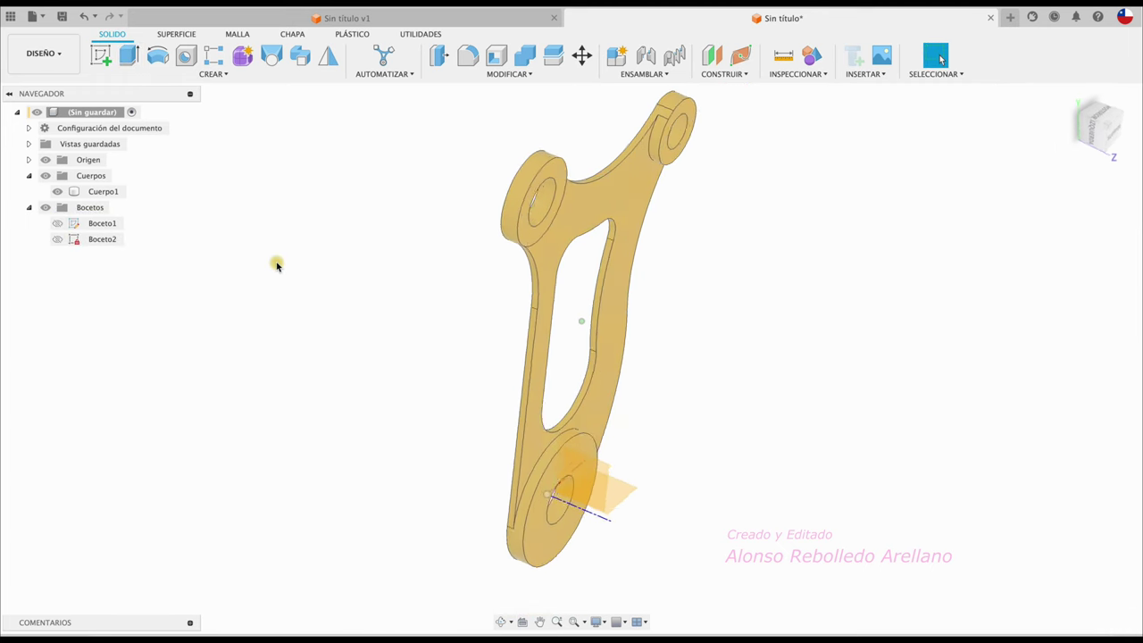